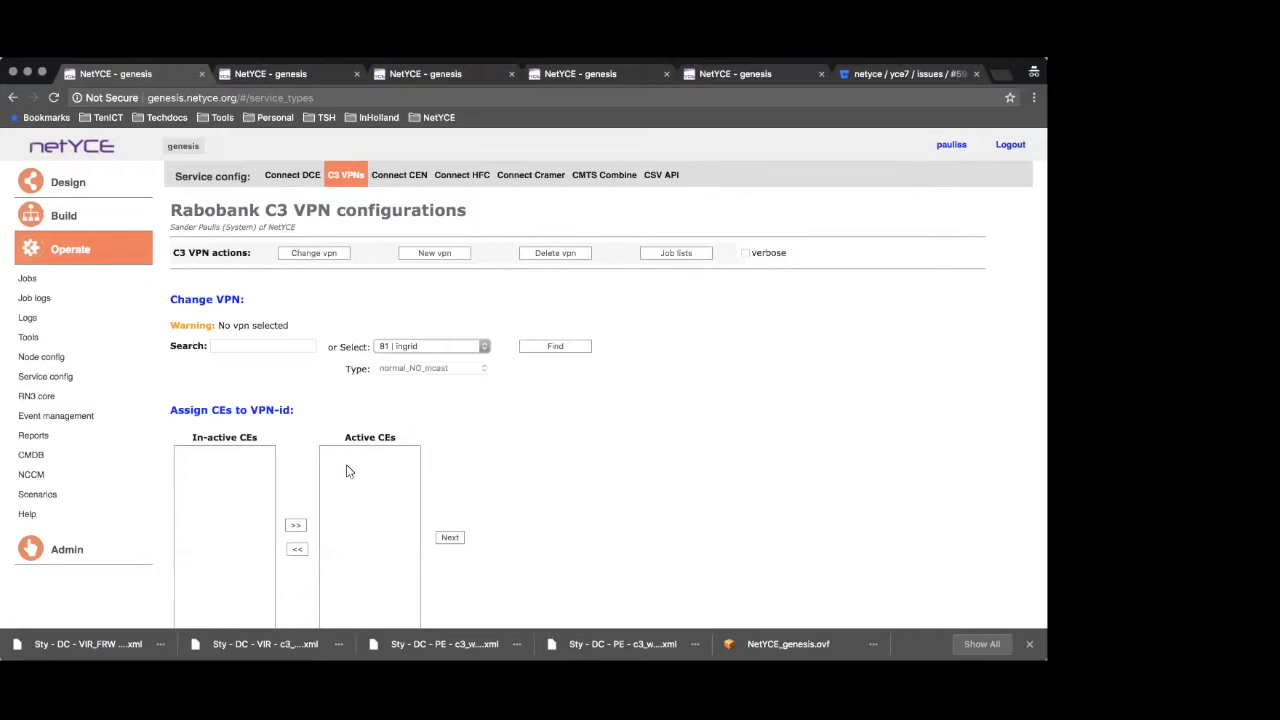
Open the DataCenter client in the Build view and list the nodes of its C3_Core site C301
click(86, 217)
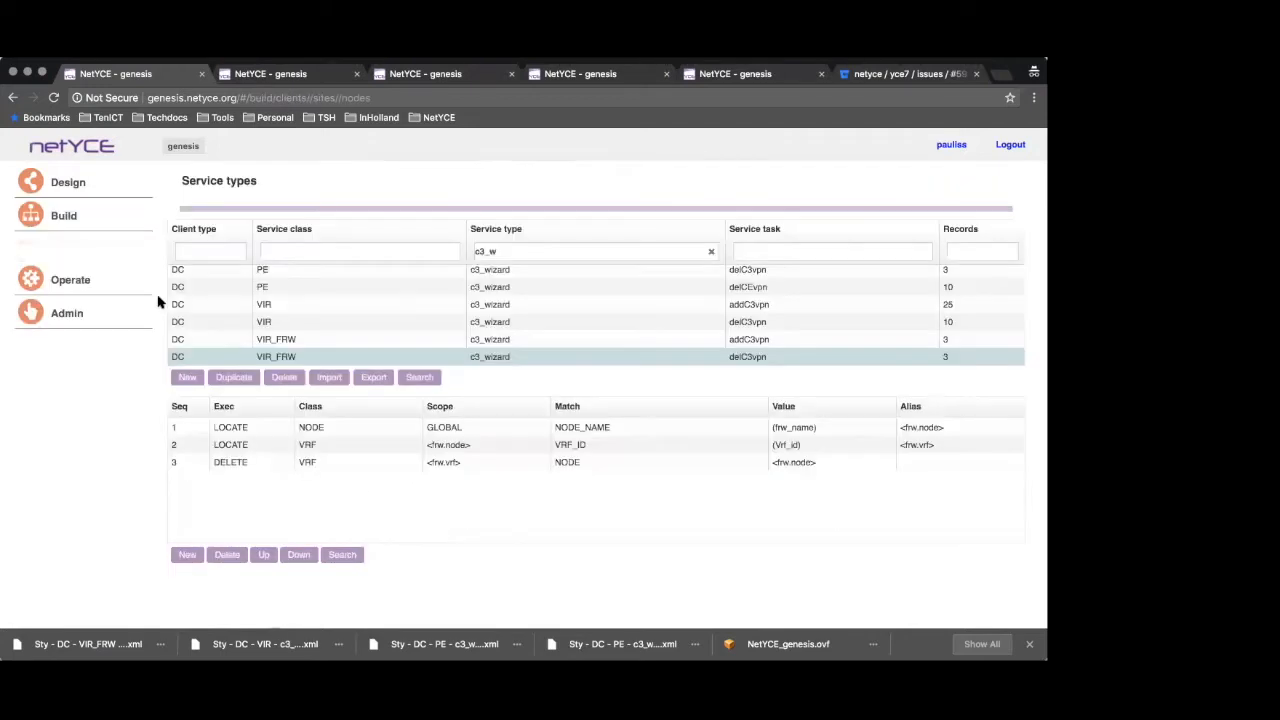
scroll(430, 390, down, 3)
scroll(400, 400, up, 3)
click(210, 331)
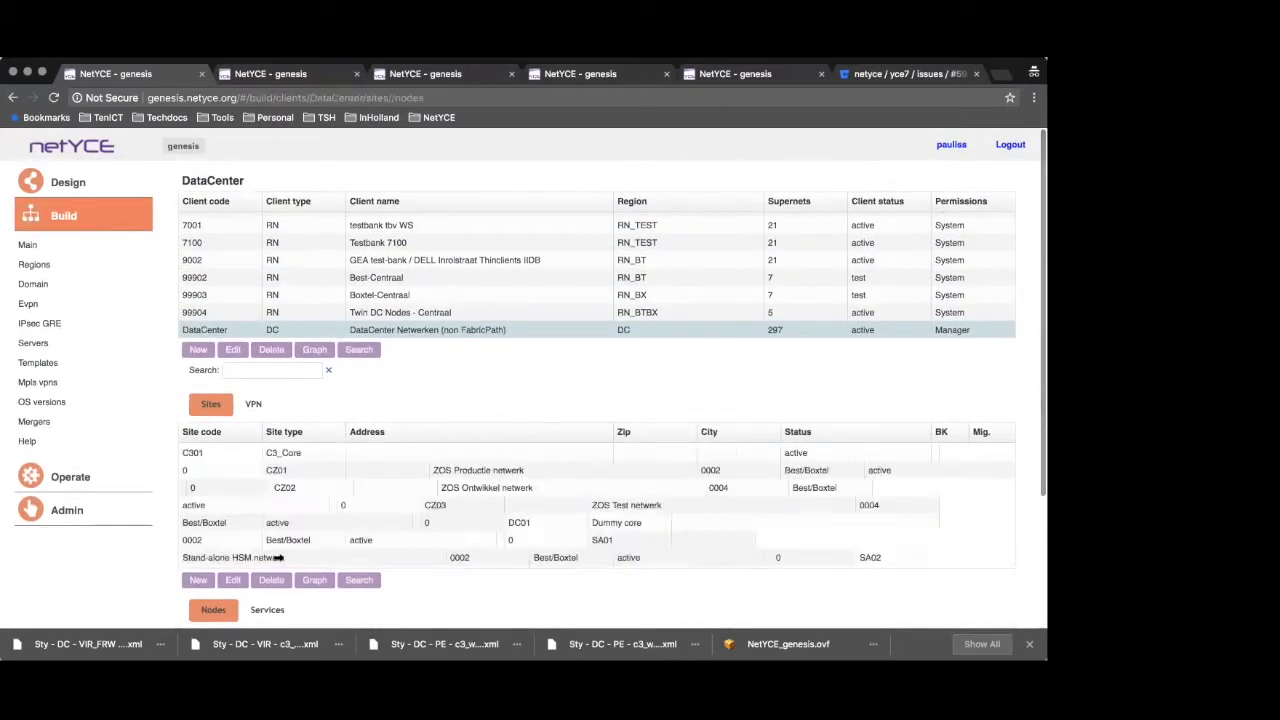
scroll(276, 490, up, 1)
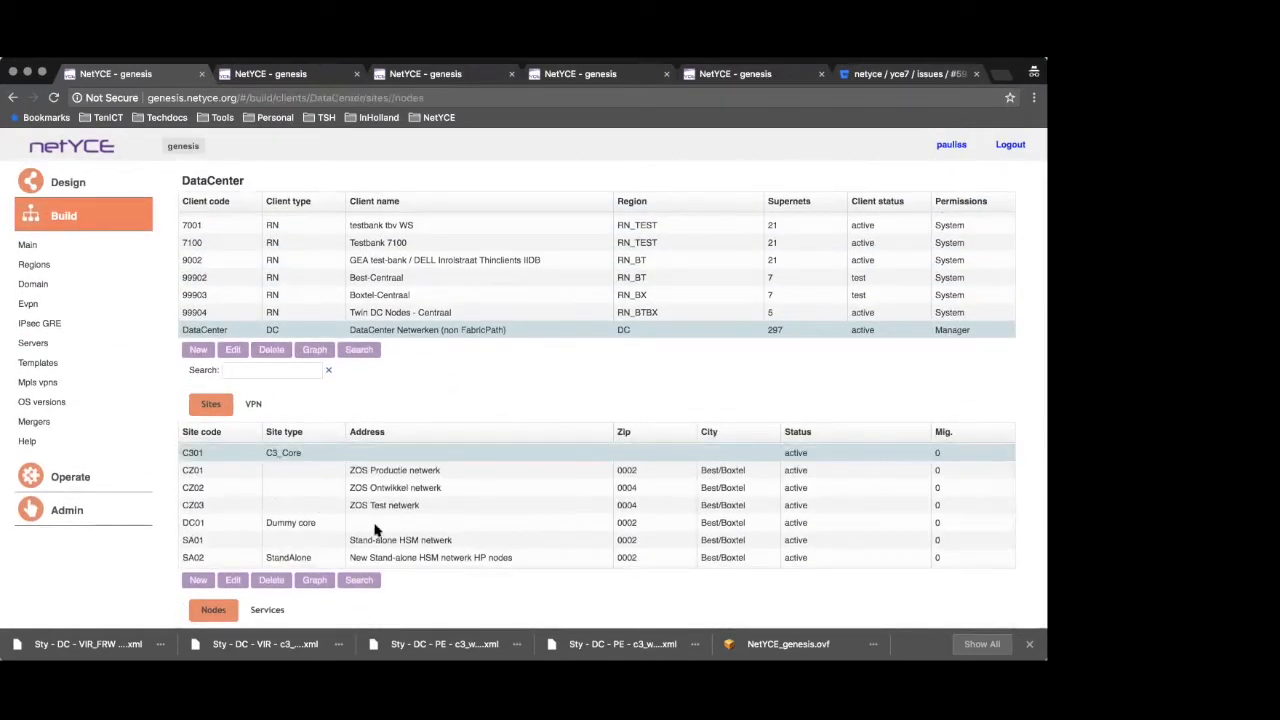
click(299, 457)
scroll(333, 525, down, 1)
scroll(150, 520, down, 3)
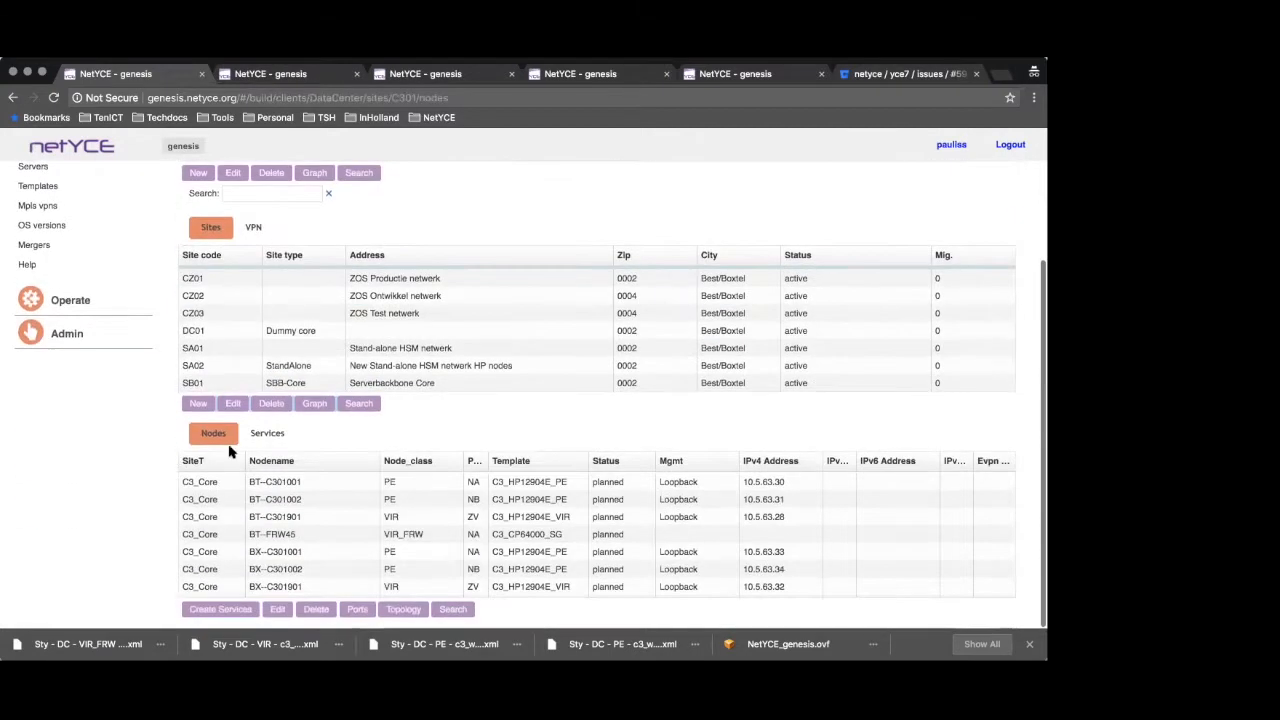
View the topology graph of site C301, moving node BT-RX01001 away from its neighbours, and close the graph
click(316, 406)
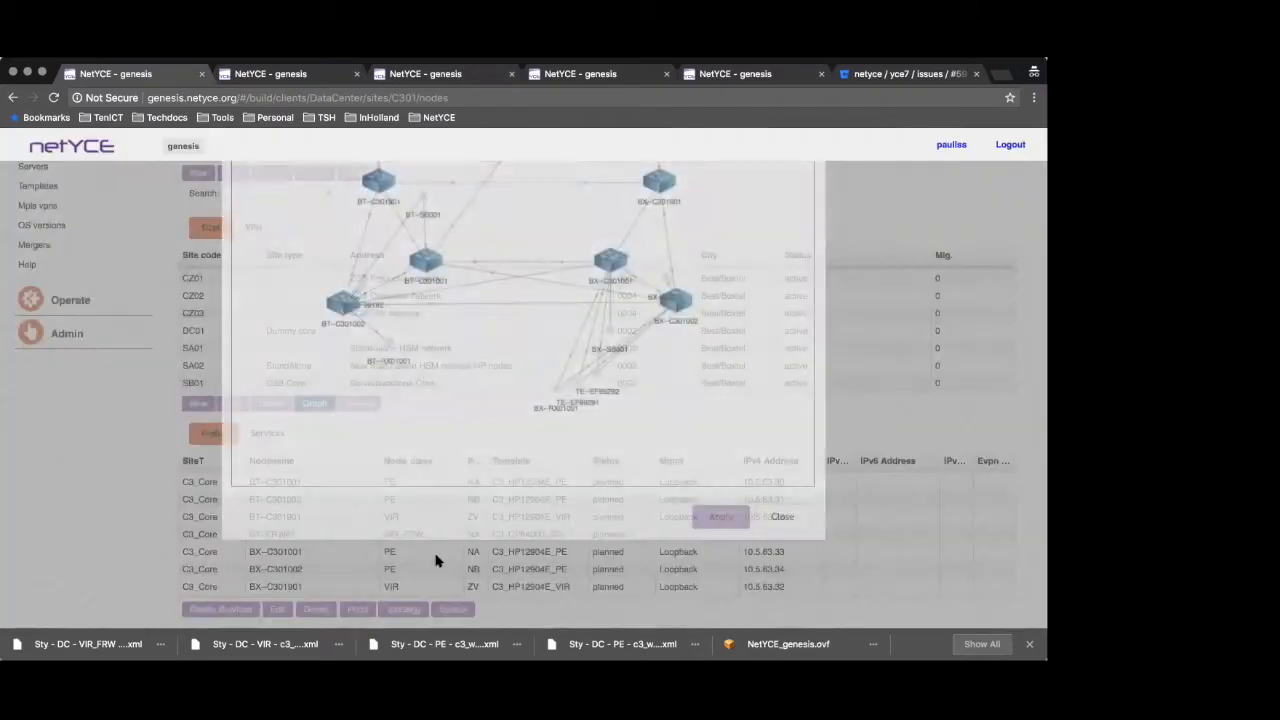
mouse_move(438, 446)
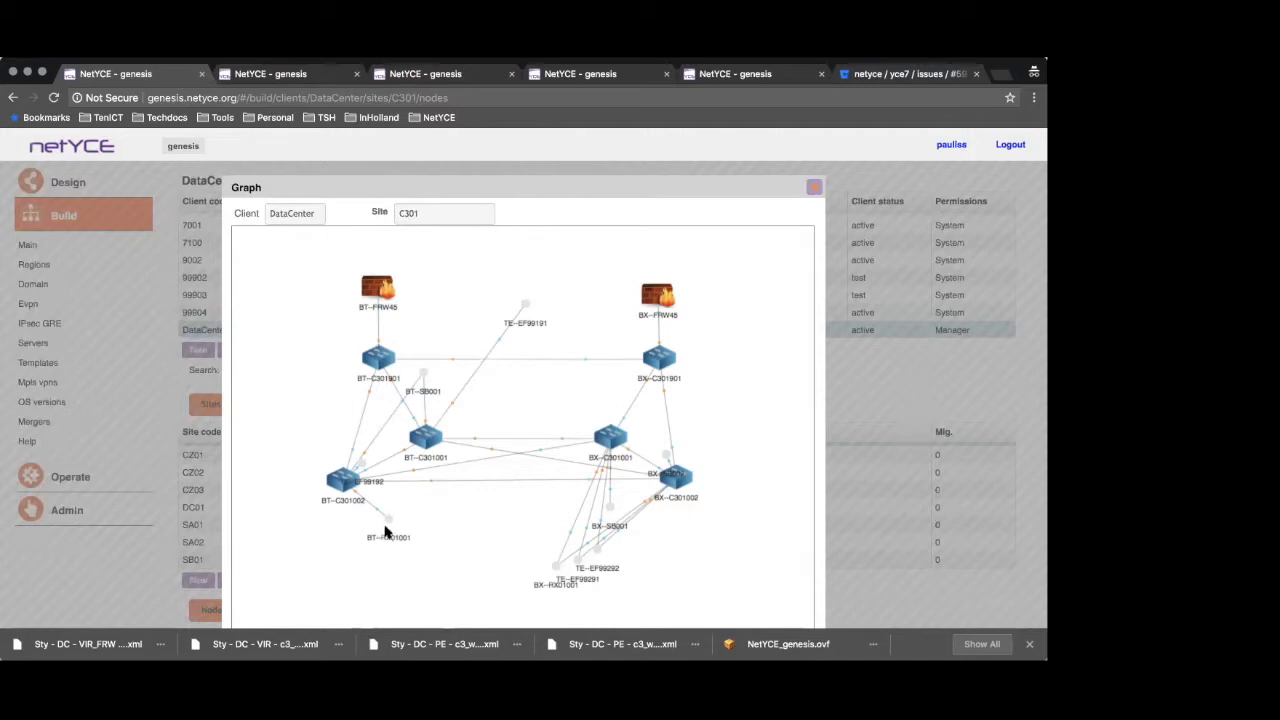
drag(388, 518, 310, 558)
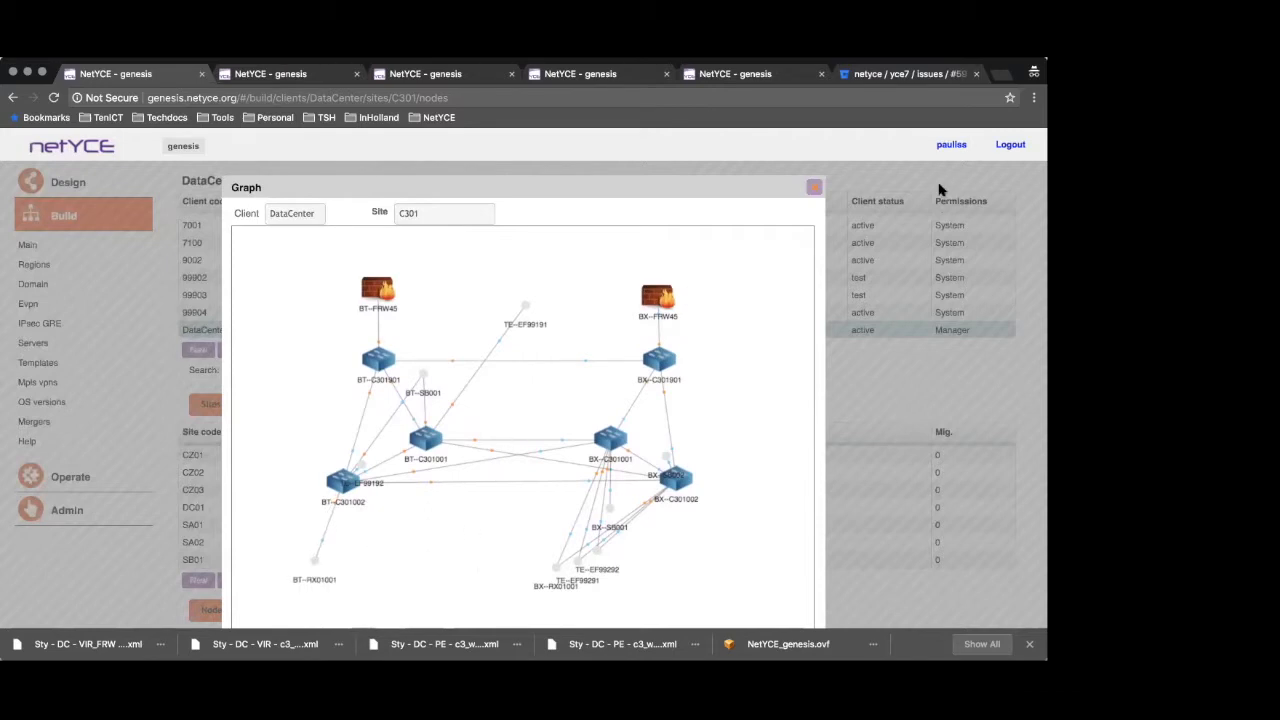
click(814, 188)
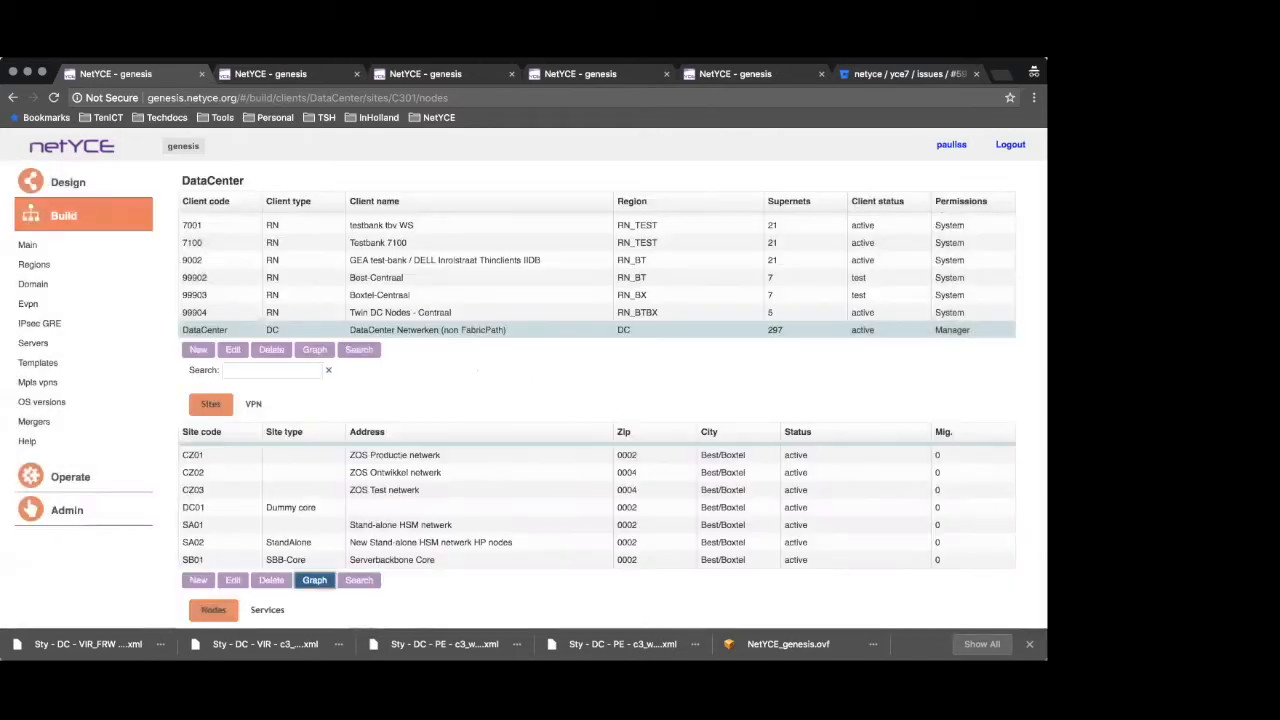
Start a new VPN in the C3 VPN service configuration with id 80 and the name Henk
click(70, 478)
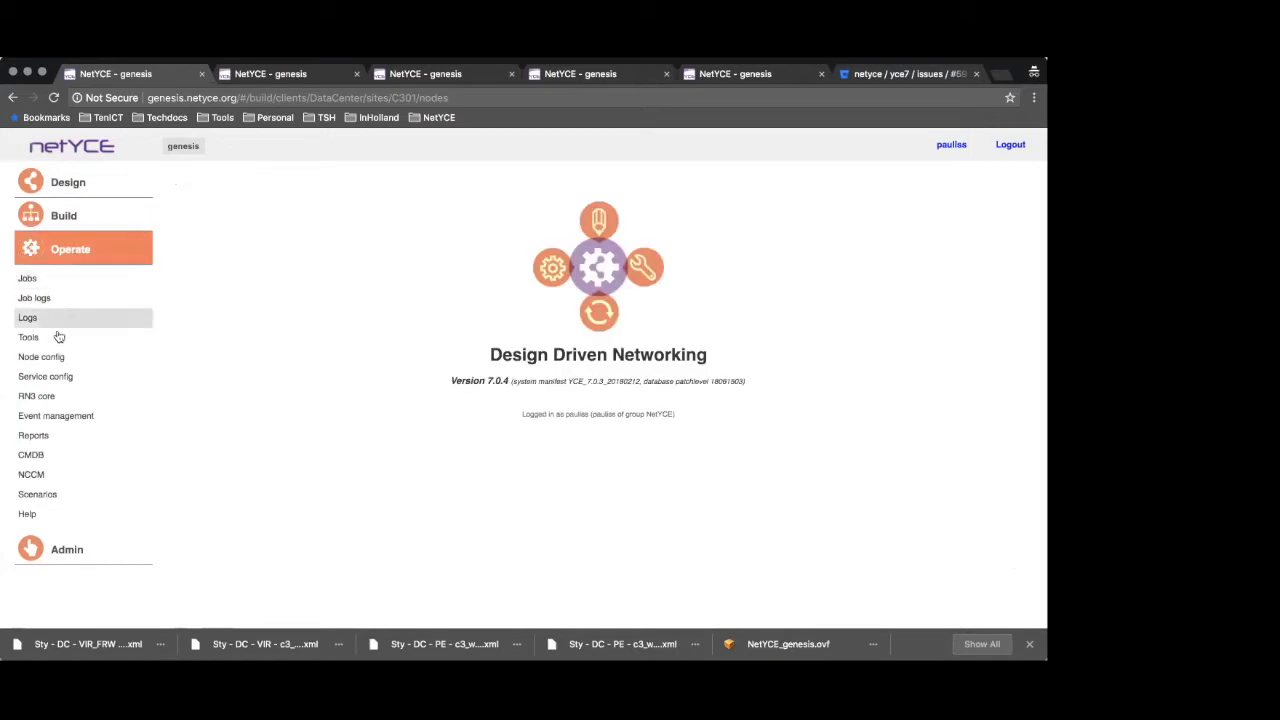
click(77, 375)
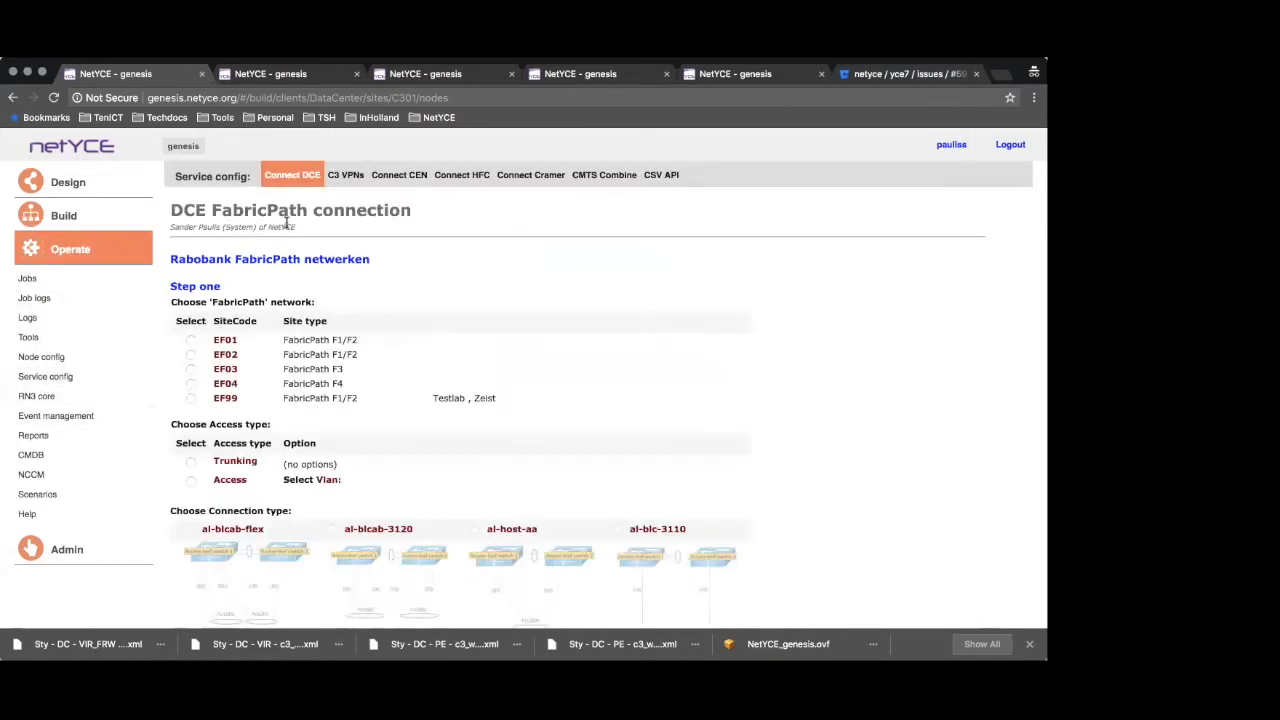
click(349, 178)
click(421, 258)
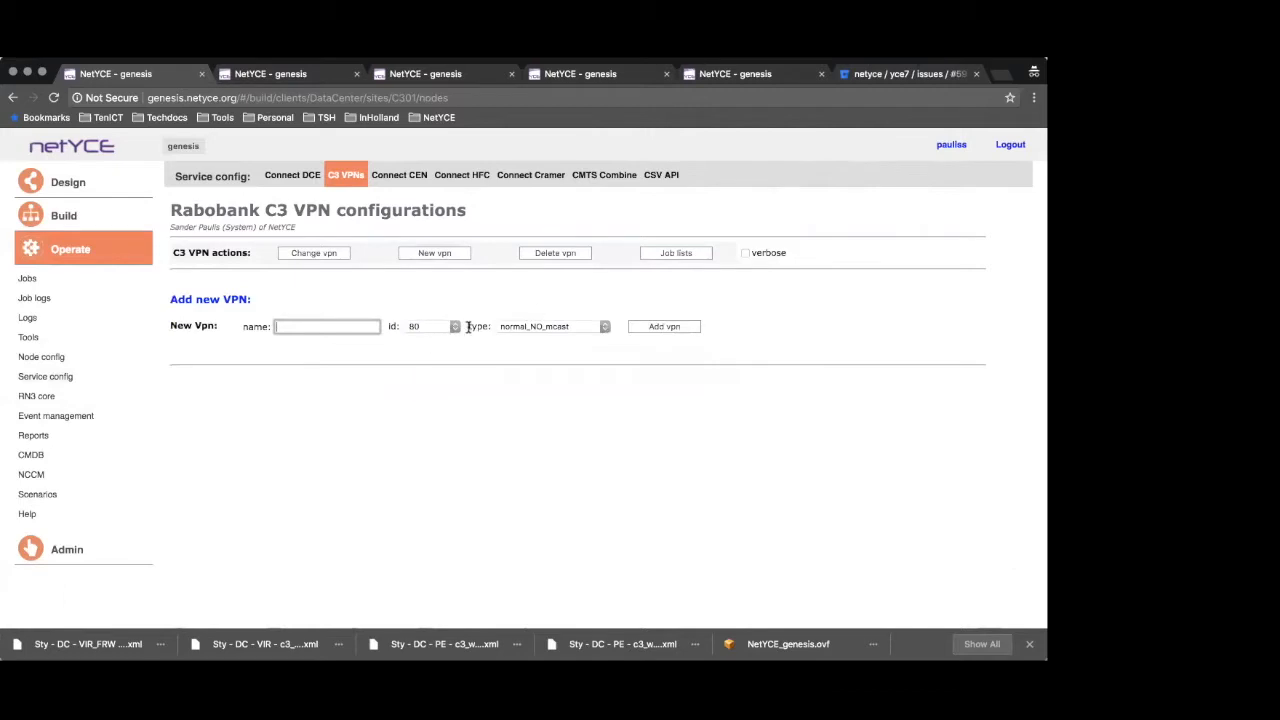
click(455, 327)
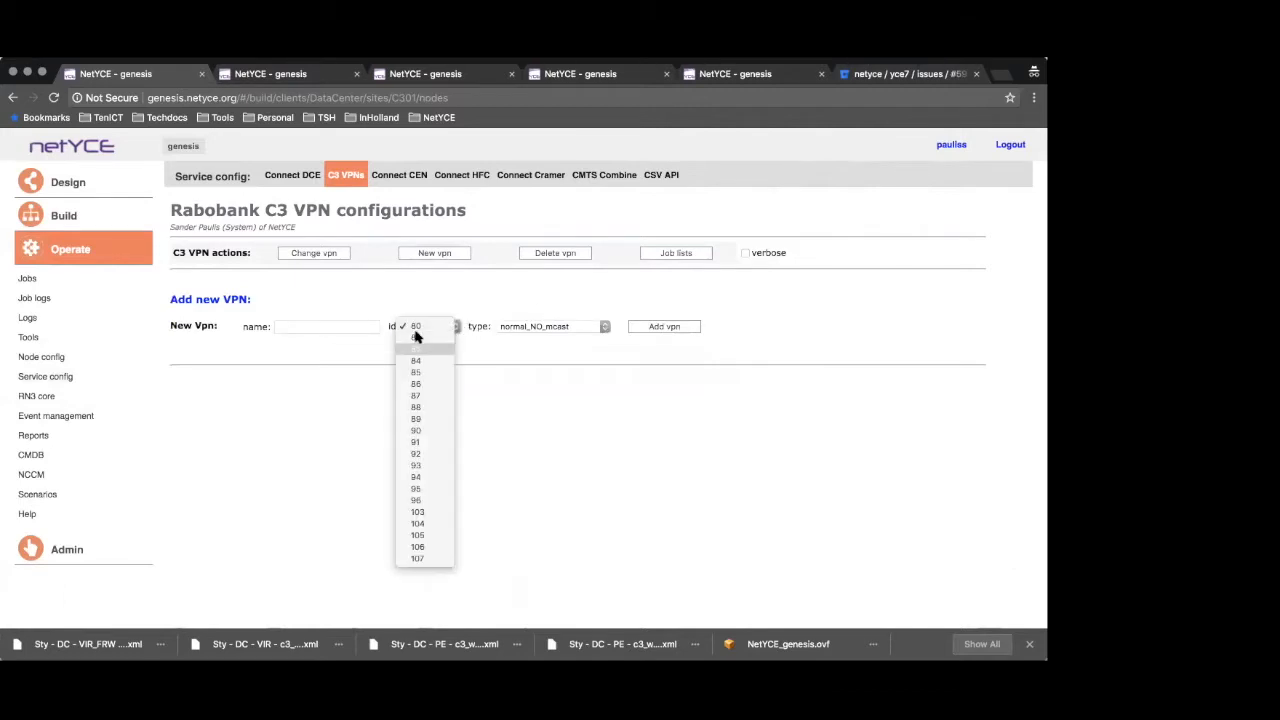
click(309, 331)
click(309, 331)
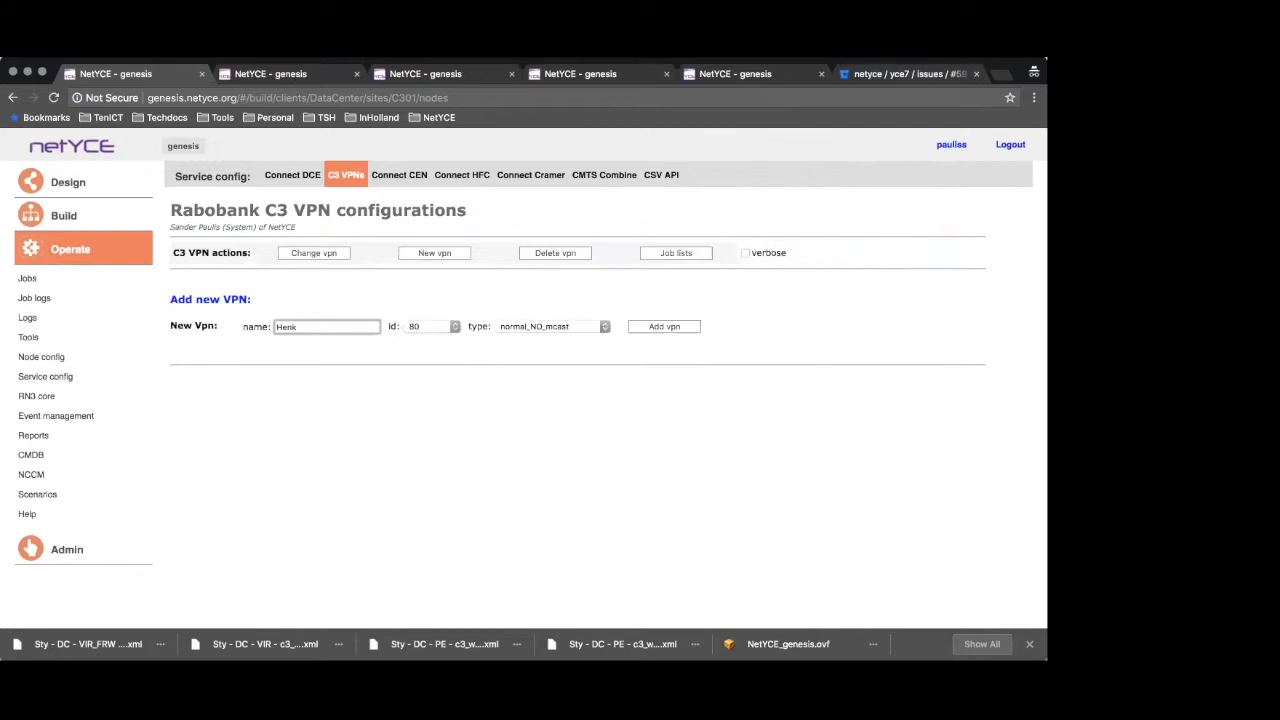
Add the new VPN with type normal_NO_mcast and review the log of the created service tasks and jobs
click(585, 330)
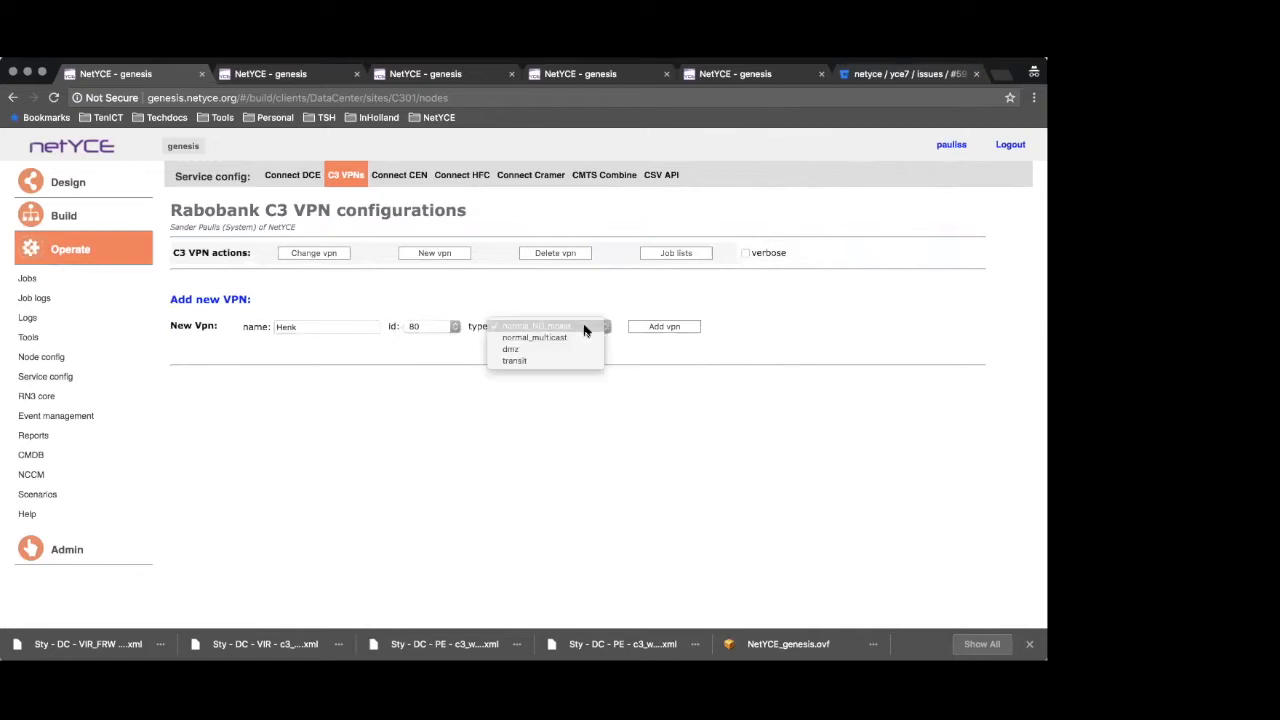
click(585, 330)
click(578, 330)
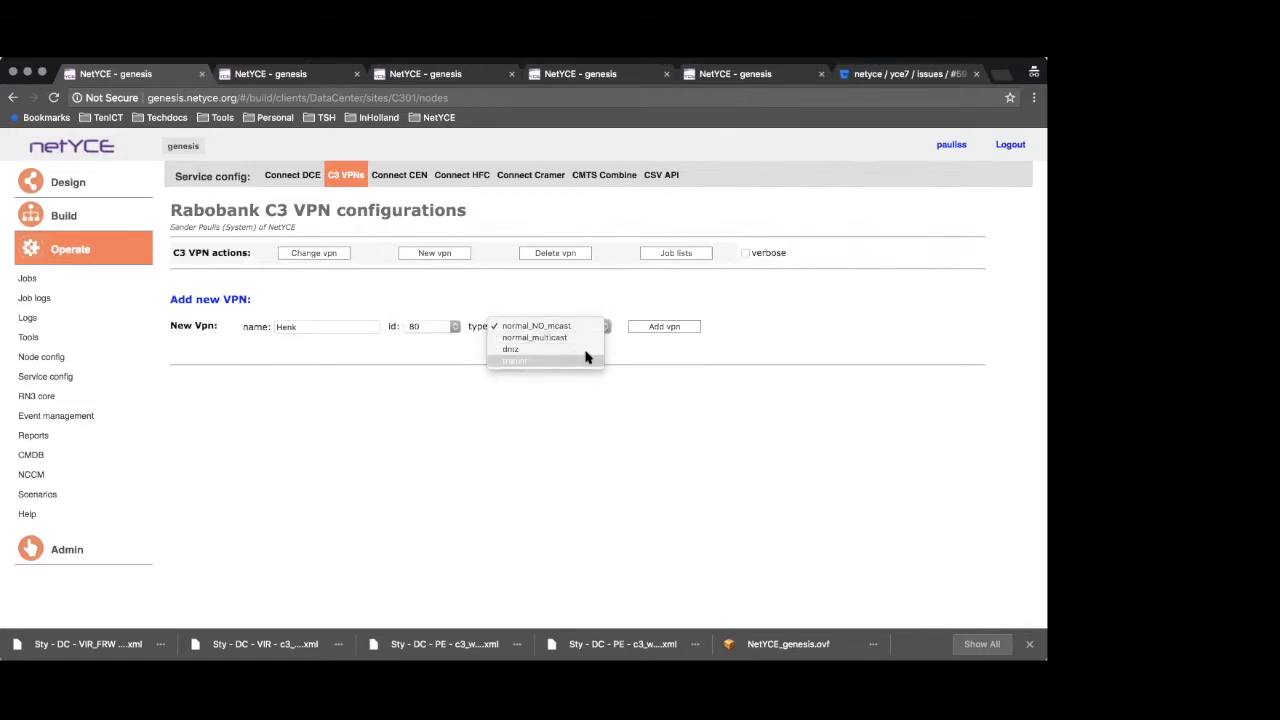
click(679, 328)
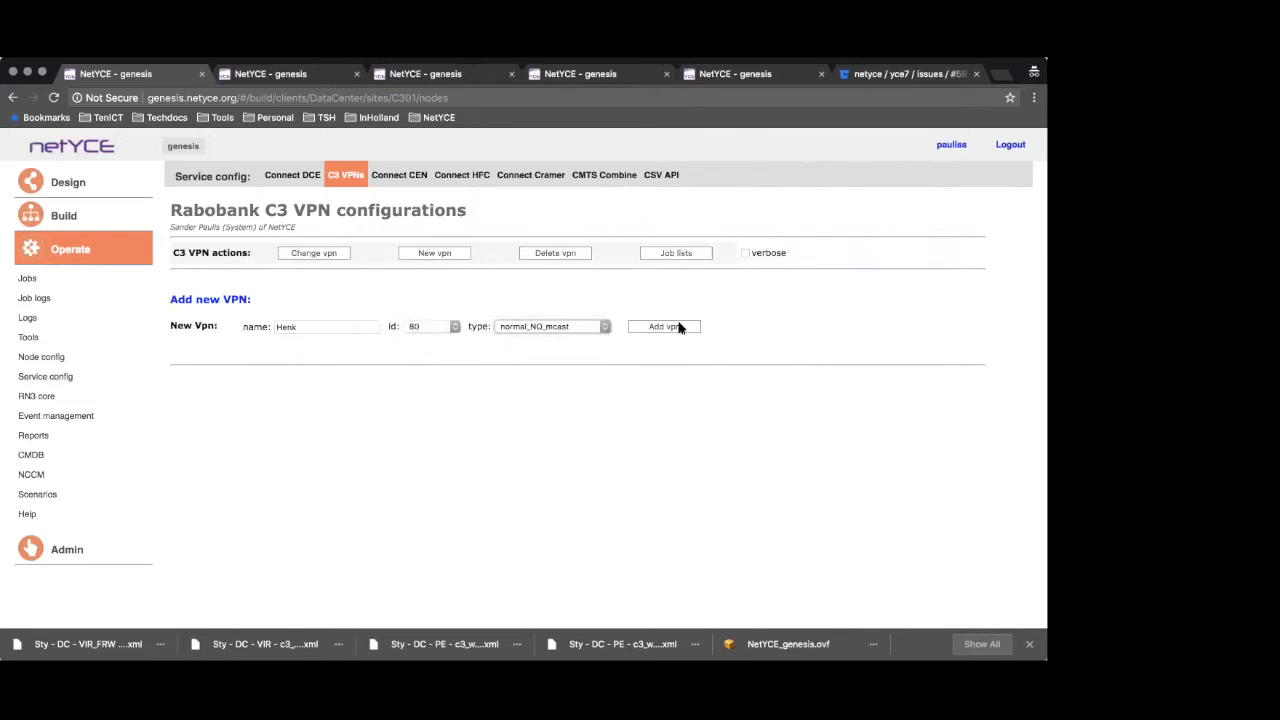
click(679, 328)
click(665, 328)
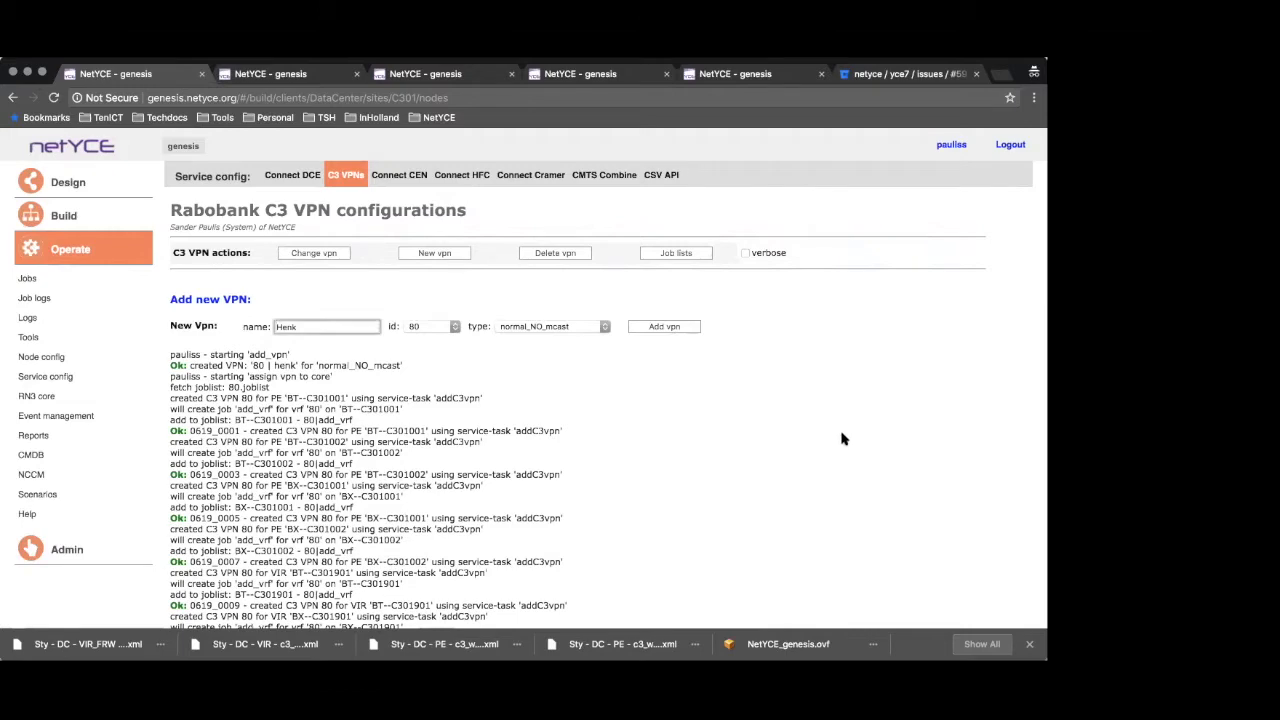
scroll(845, 451, down, 2)
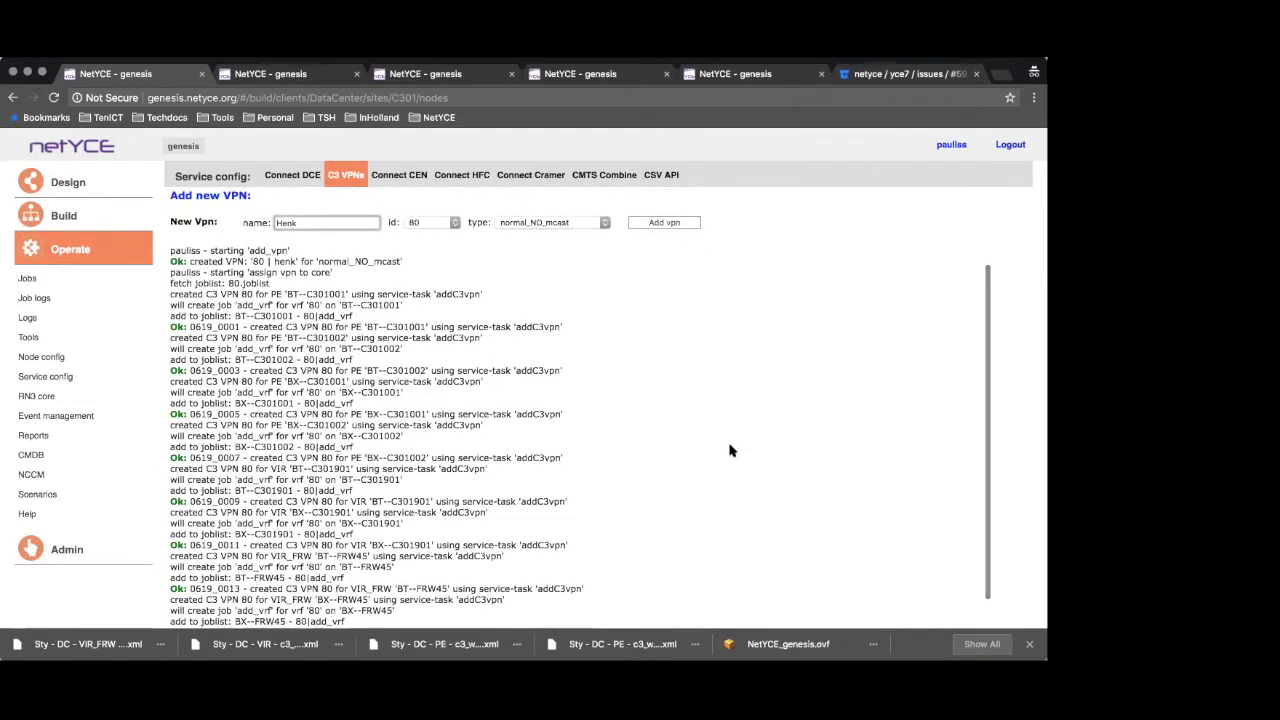
scroll(708, 447, down, 1)
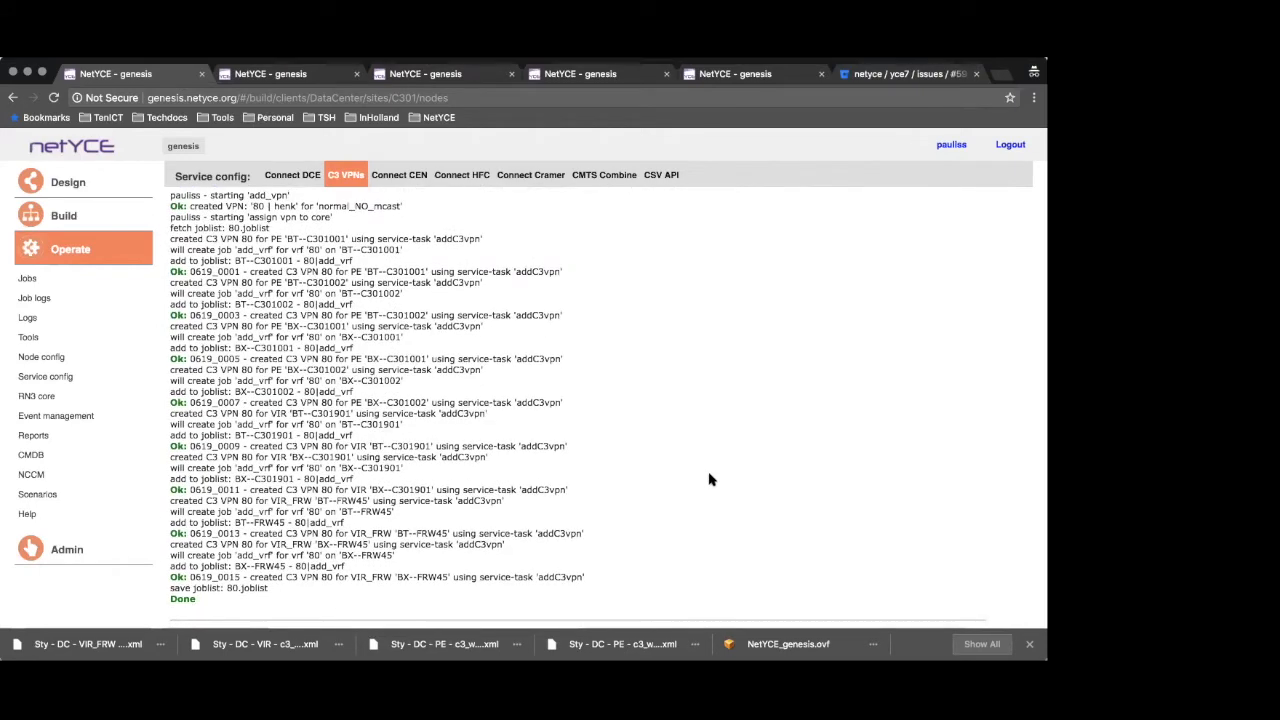
scroll(697, 401, up, 3)
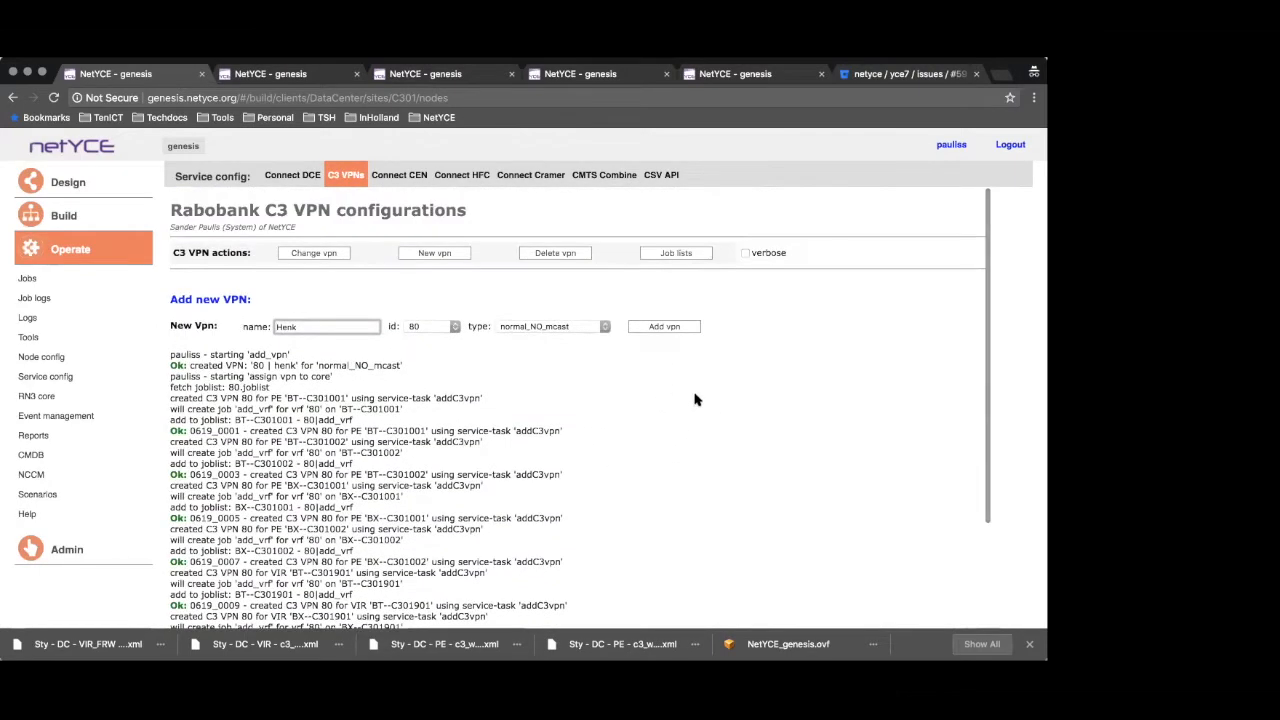
Return to the DataCenter site overview and open the C3_VIR service of node BT--C301901 at site C301
click(278, 75)
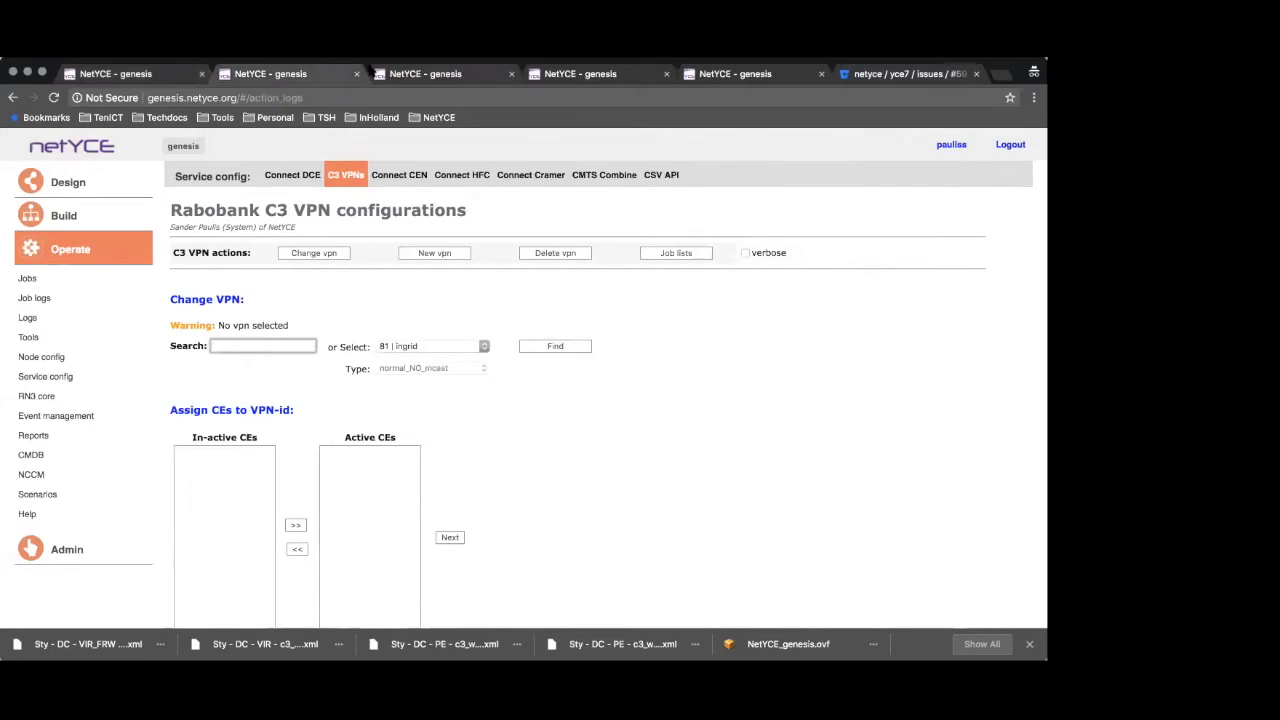
click(415, 74)
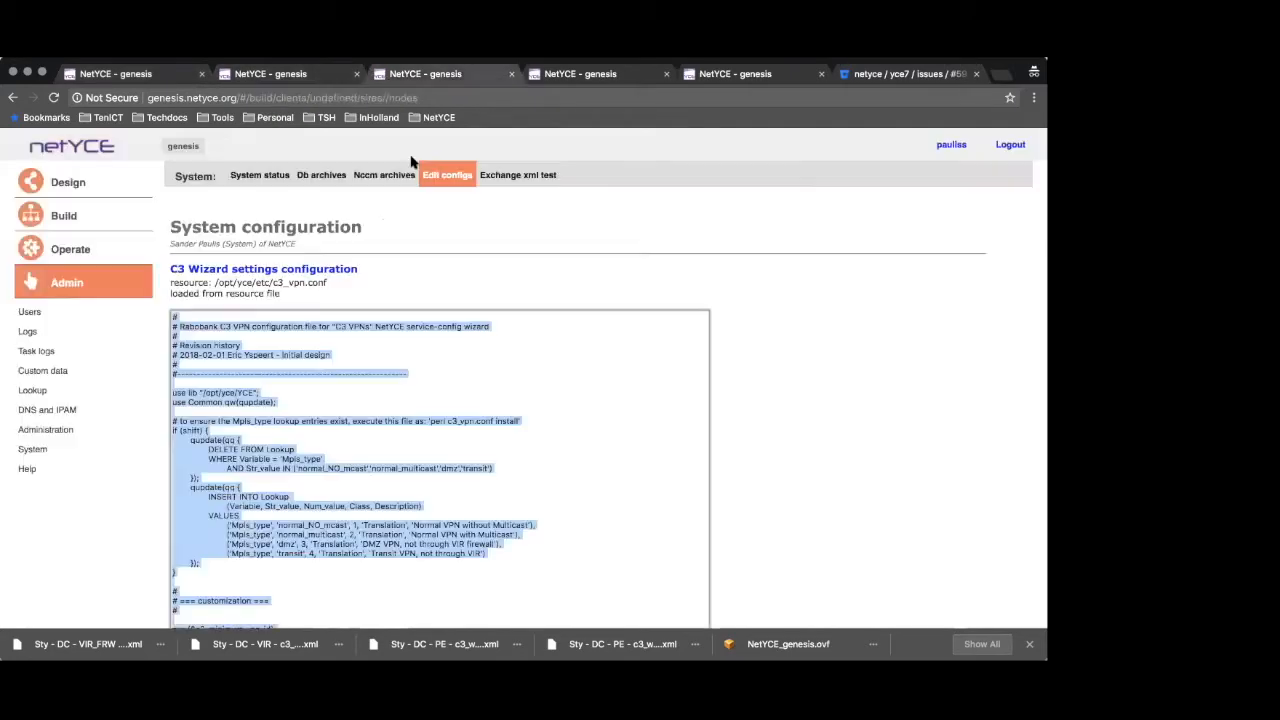
click(618, 82)
click(724, 77)
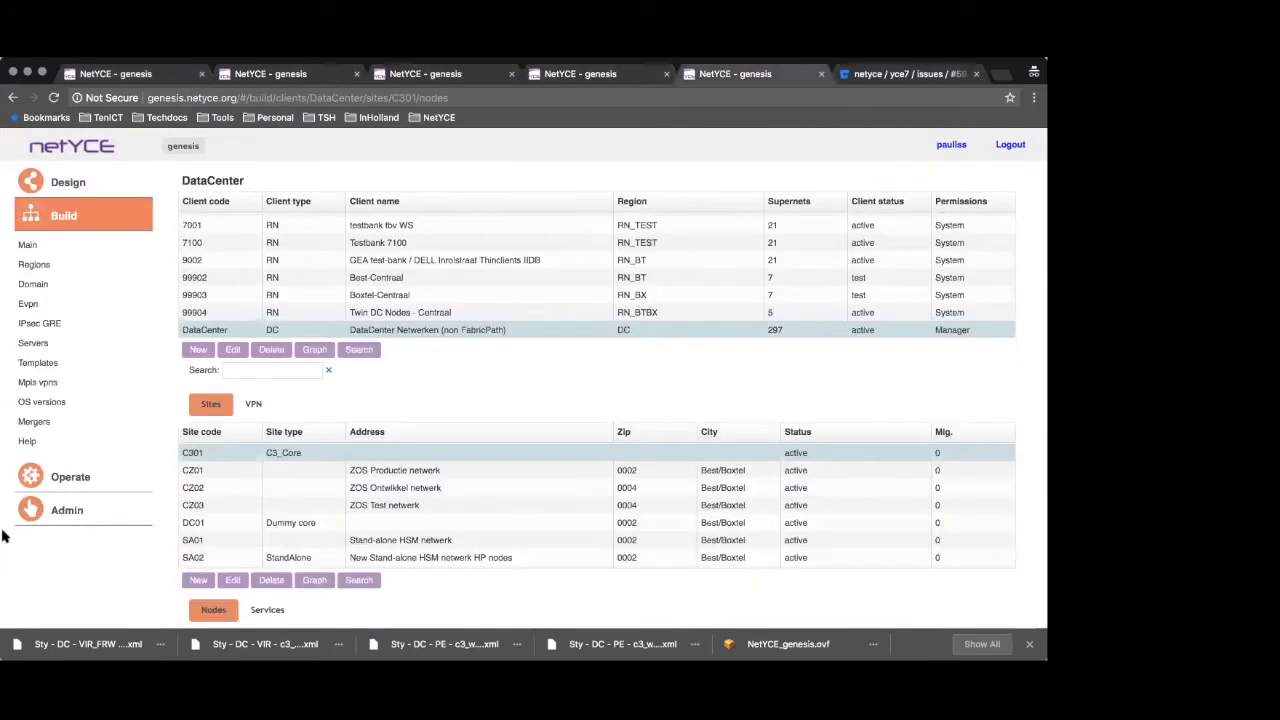
scroll(311, 462, down, 1)
scroll(156, 558, up, 1)
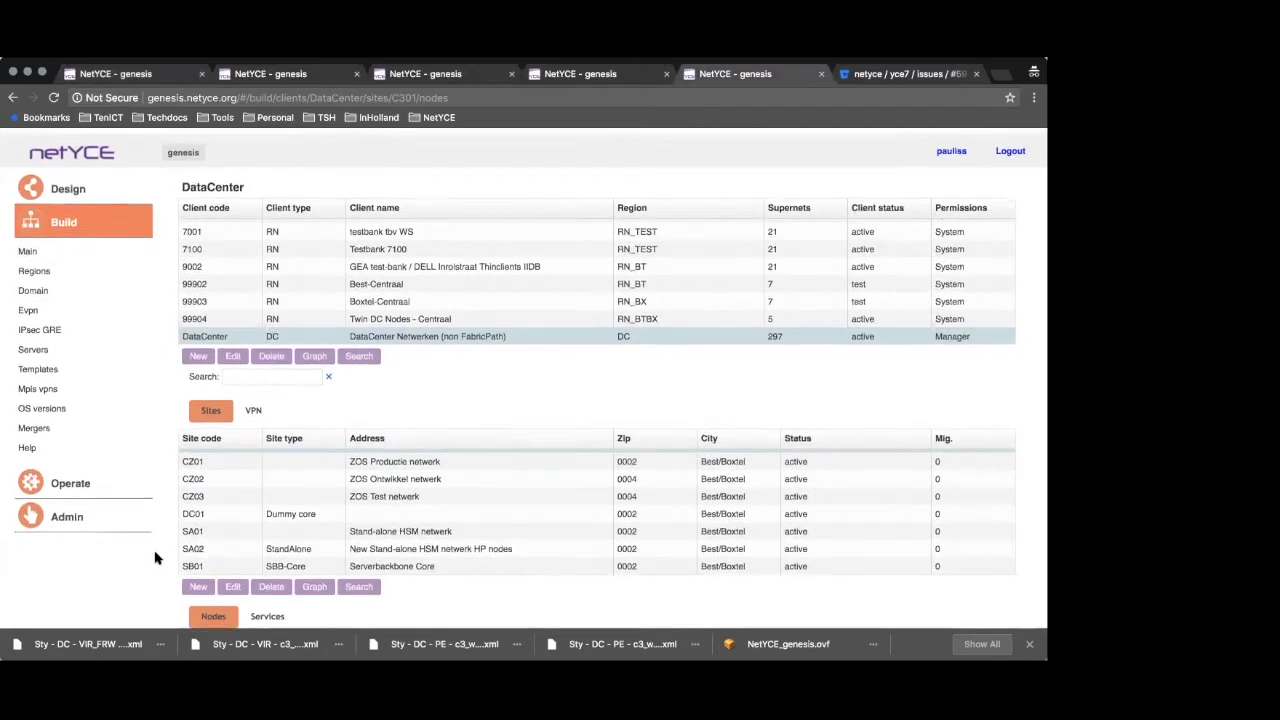
scroll(300, 540, down, 5)
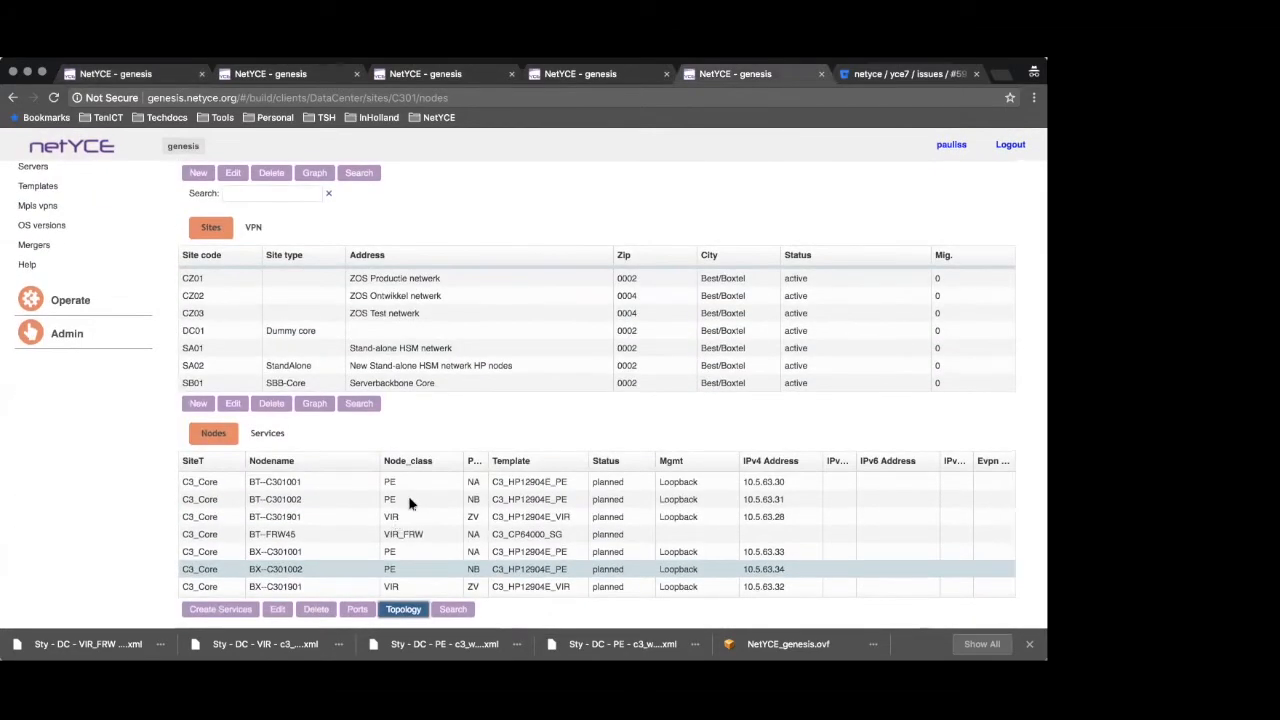
click(270, 433)
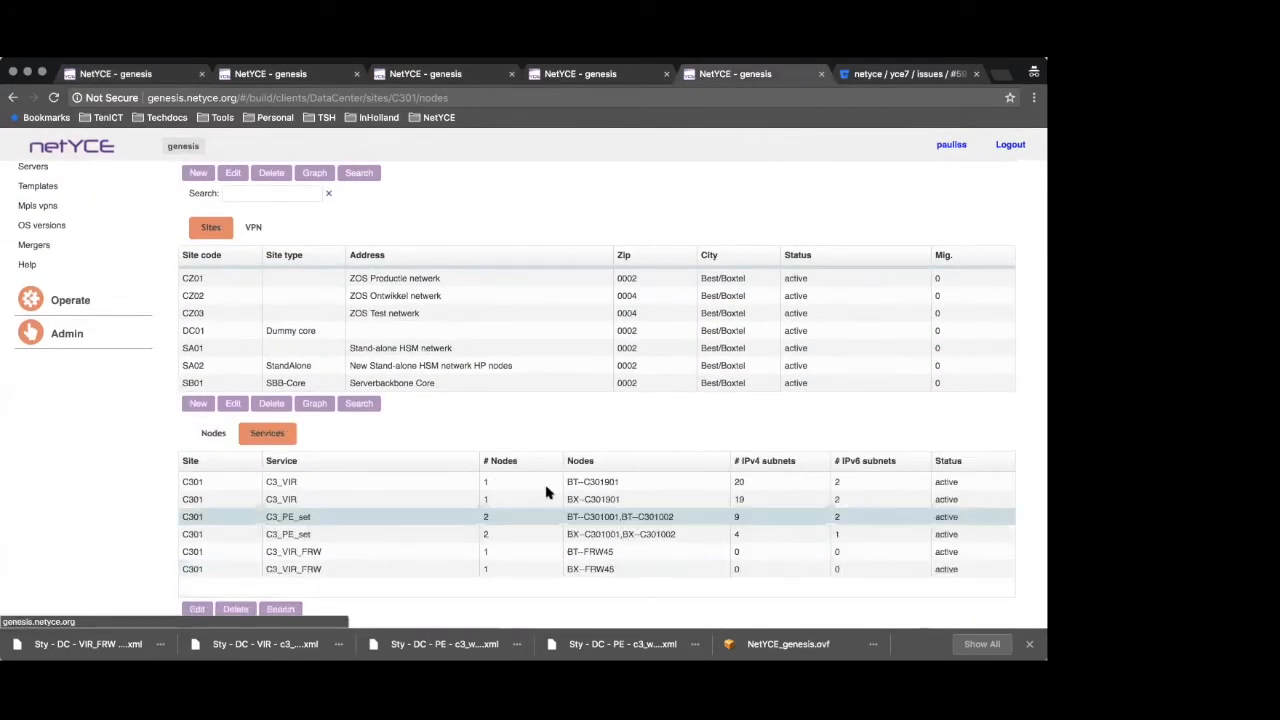
double_click(615, 484)
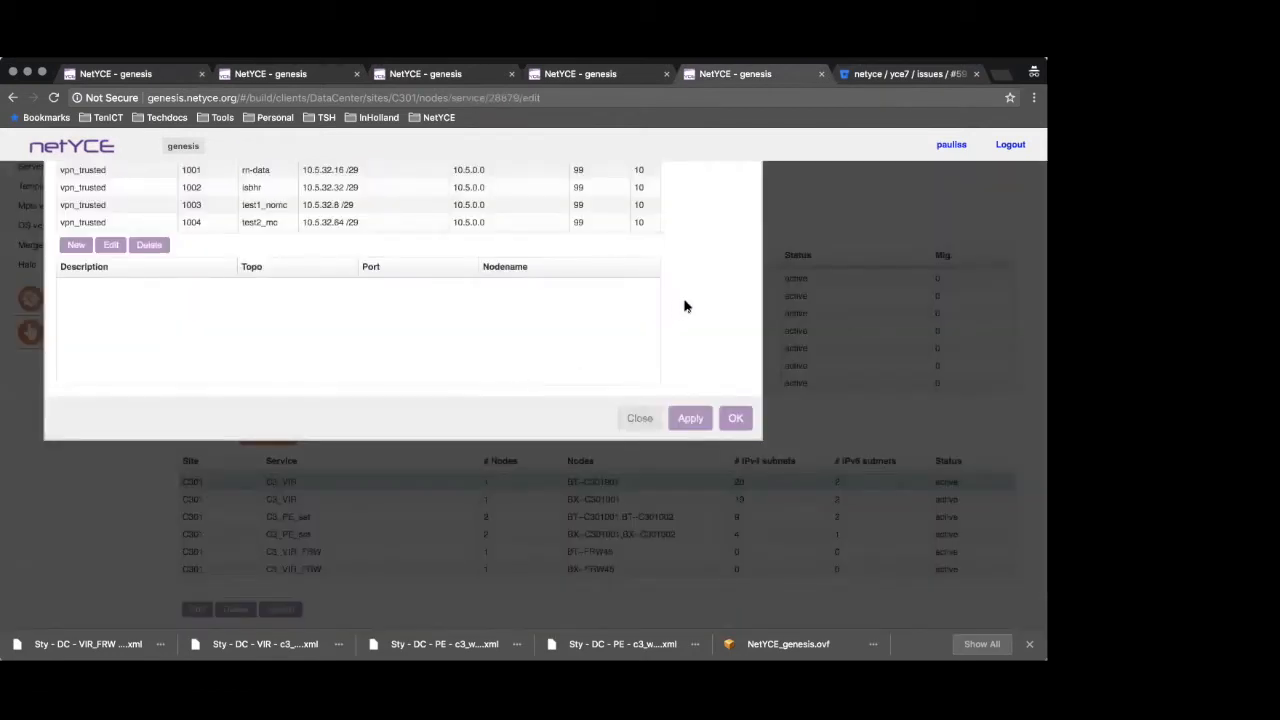
Examine the port assignments of the henk VRF's vpn_trusted and vpn_untrusted IPv4 components
scroll(165, 320, down, 5)
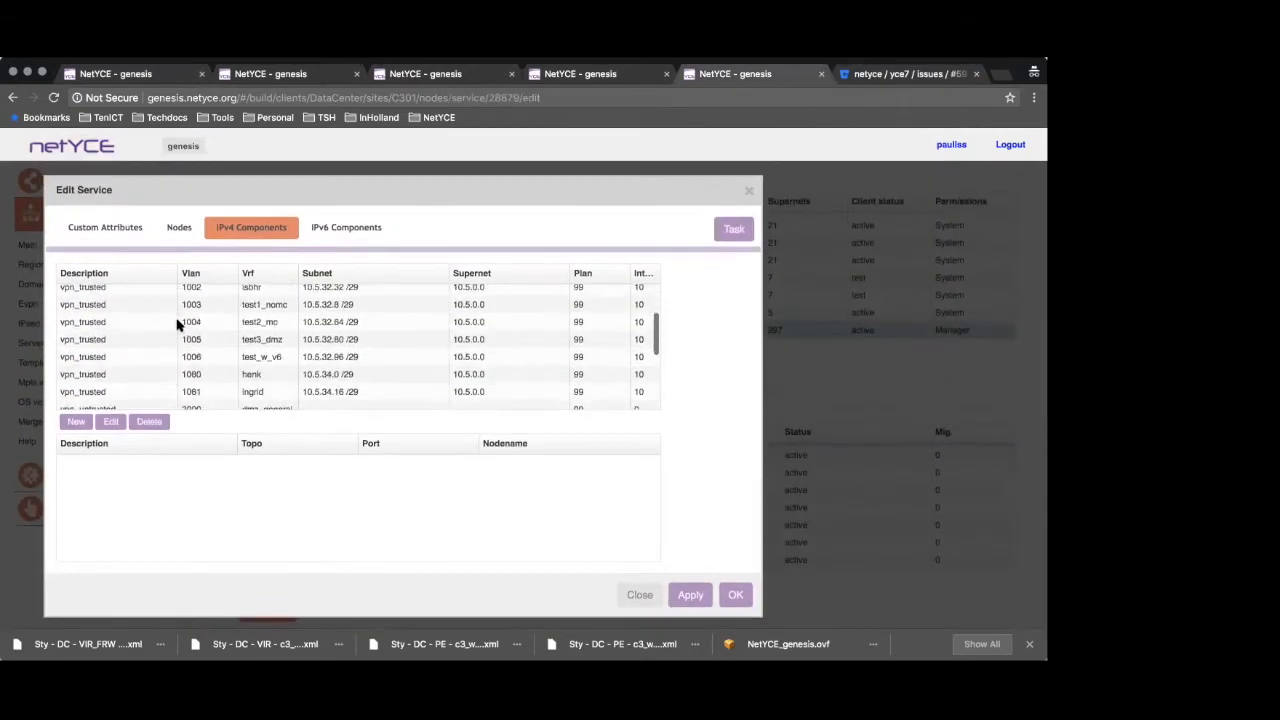
scroll(185, 333, up, 1)
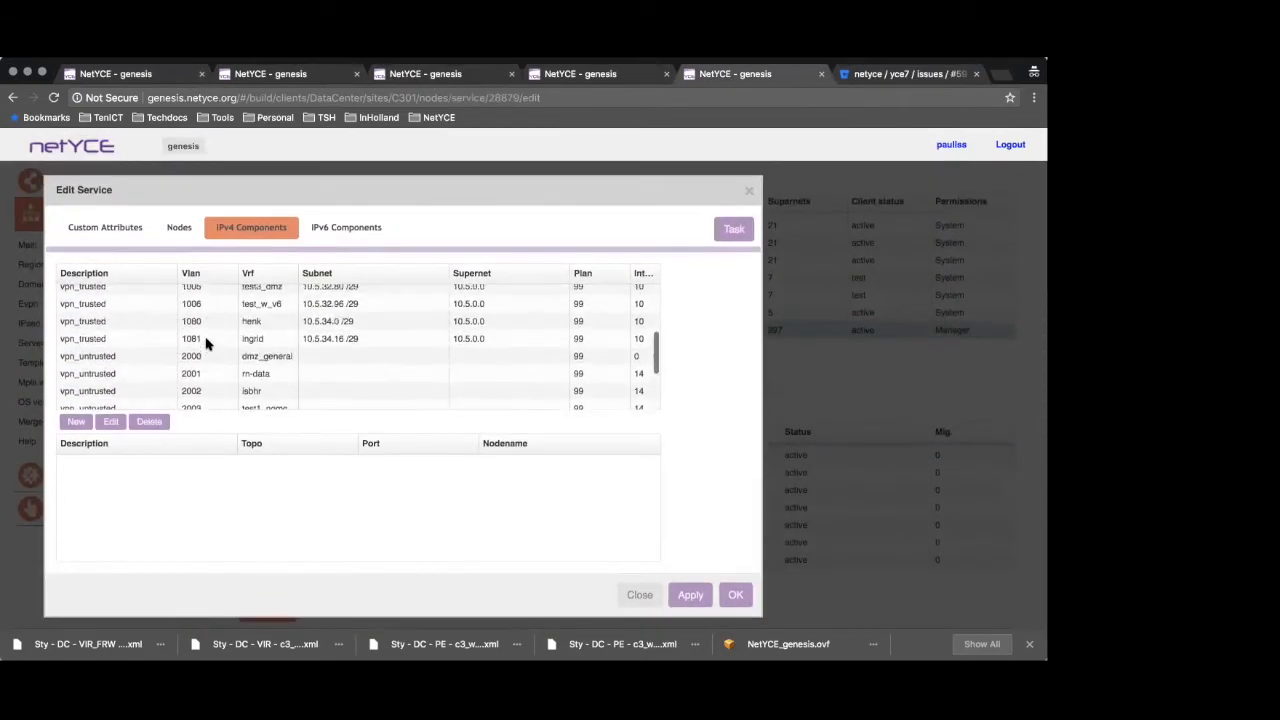
click(110, 325)
scroll(218, 386, down, 5)
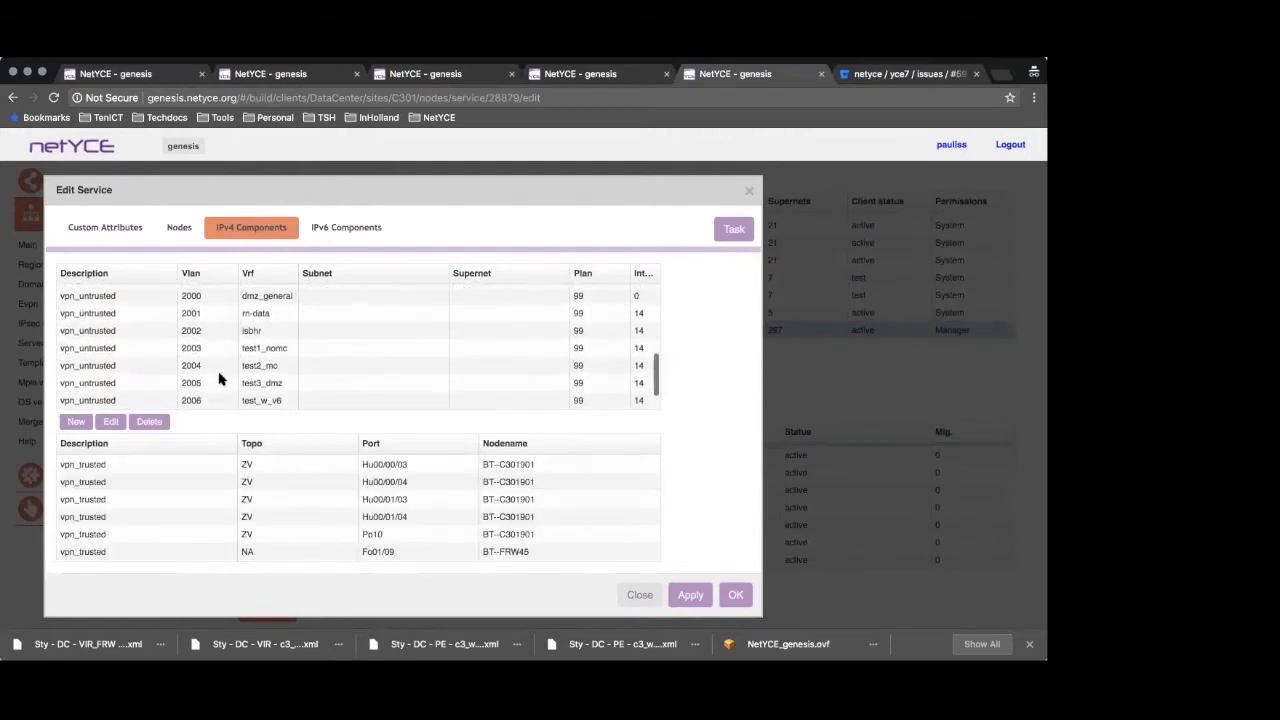
click(104, 388)
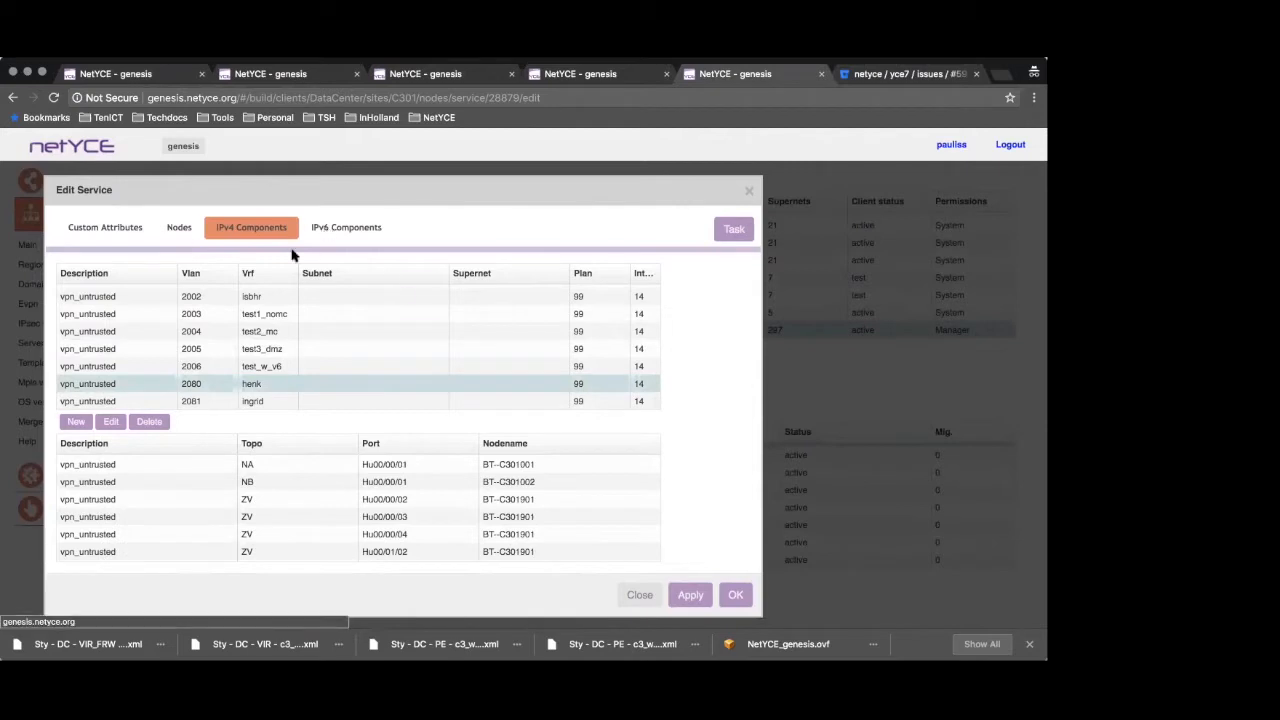
Examine the port assignments of the henk VRF's IPv6 component and go back to the IPv4 components
click(318, 228)
click(118, 313)
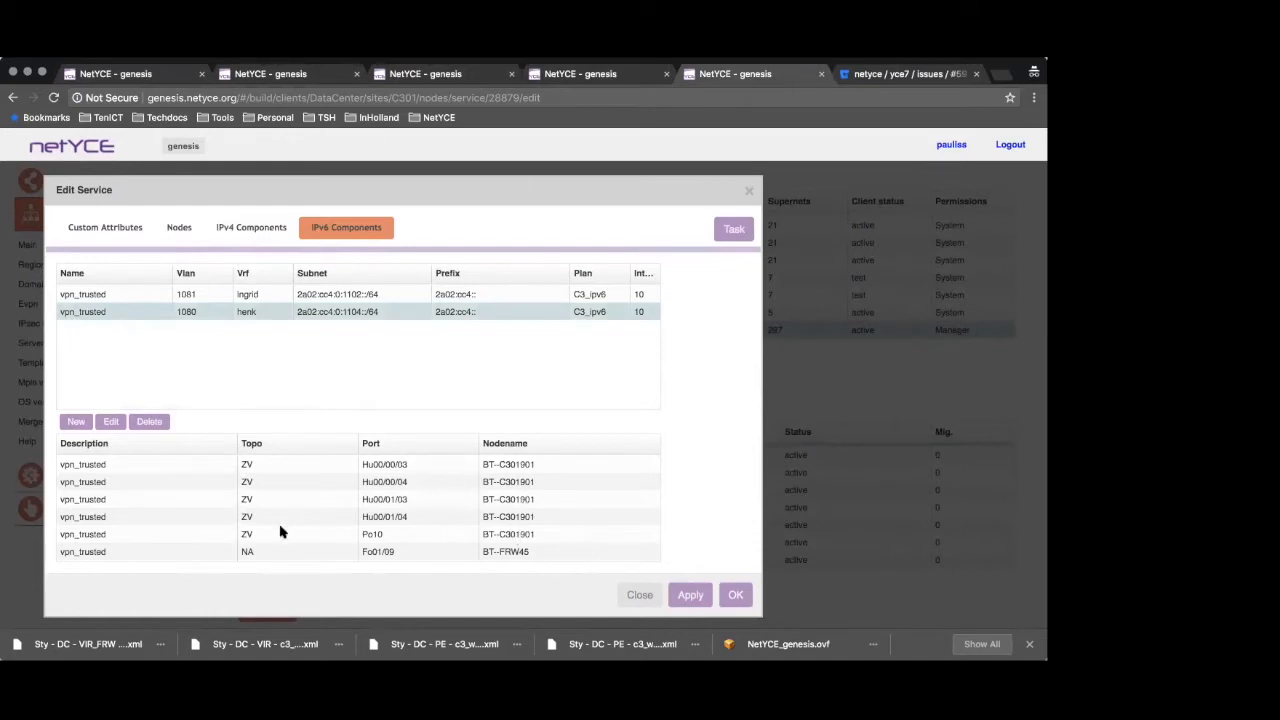
scroll(548, 534, down, 2)
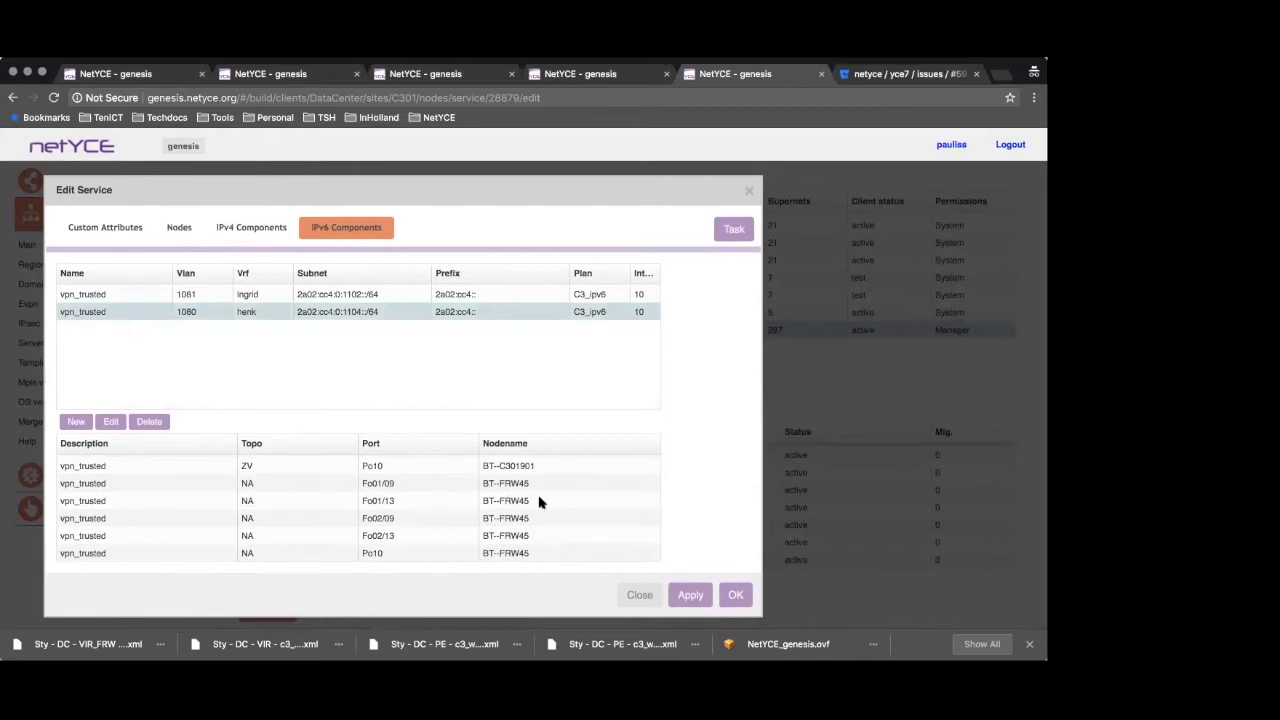
scroll(538, 502, up, 2)
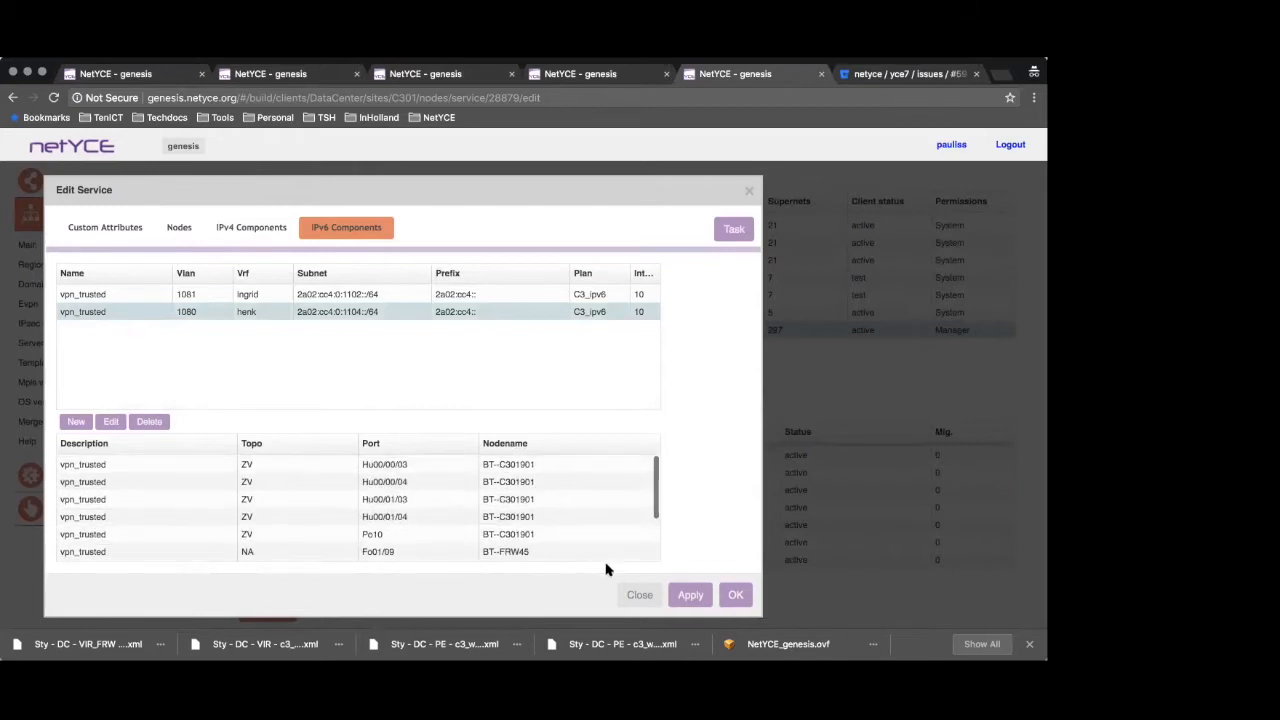
click(250, 229)
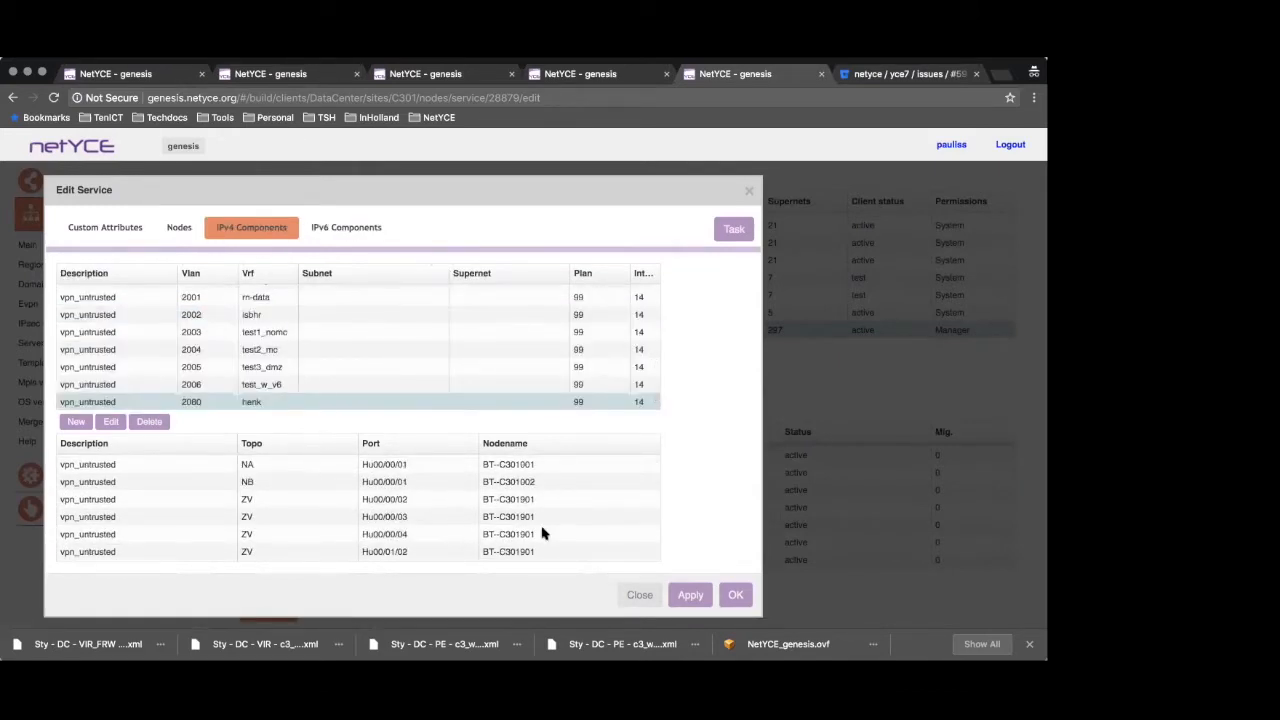
Finish viewing the henk IPv4 components, close the C3_VIR service and list the nodes of site C301
scroll(567, 535, down, 3)
scroll(567, 537, up, 3)
click(639, 594)
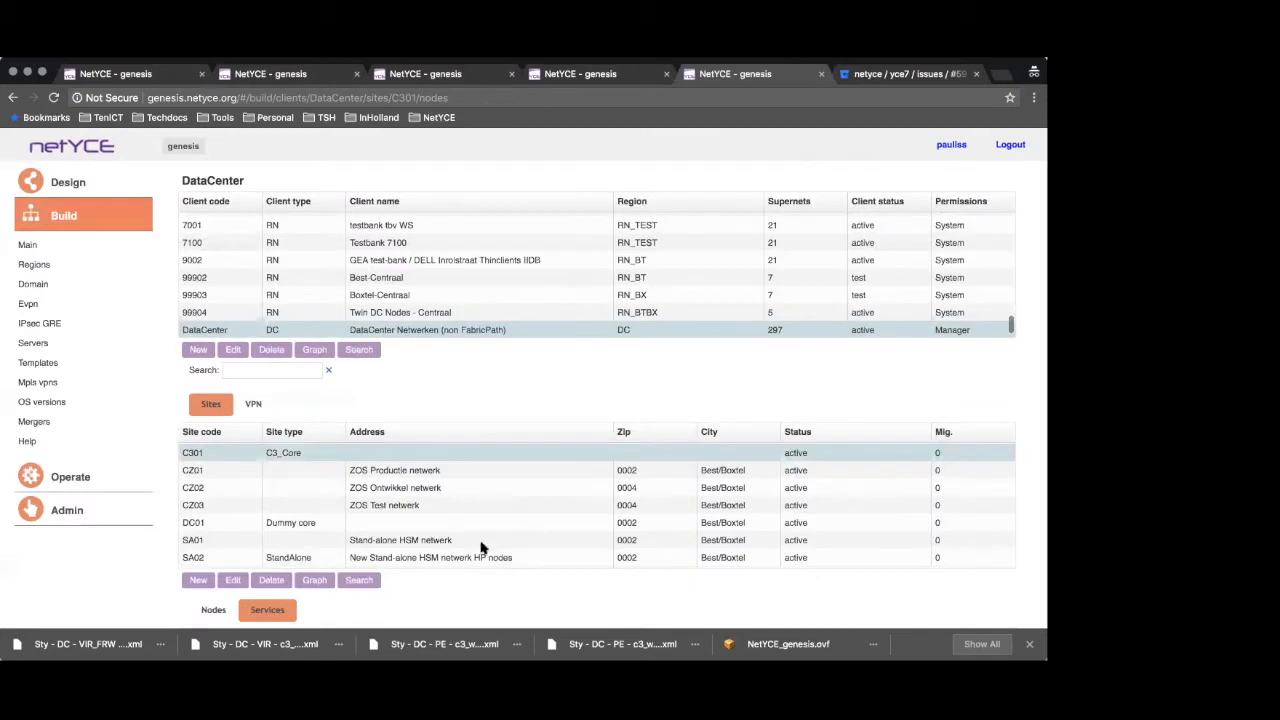
scroll(80, 571, down, 4)
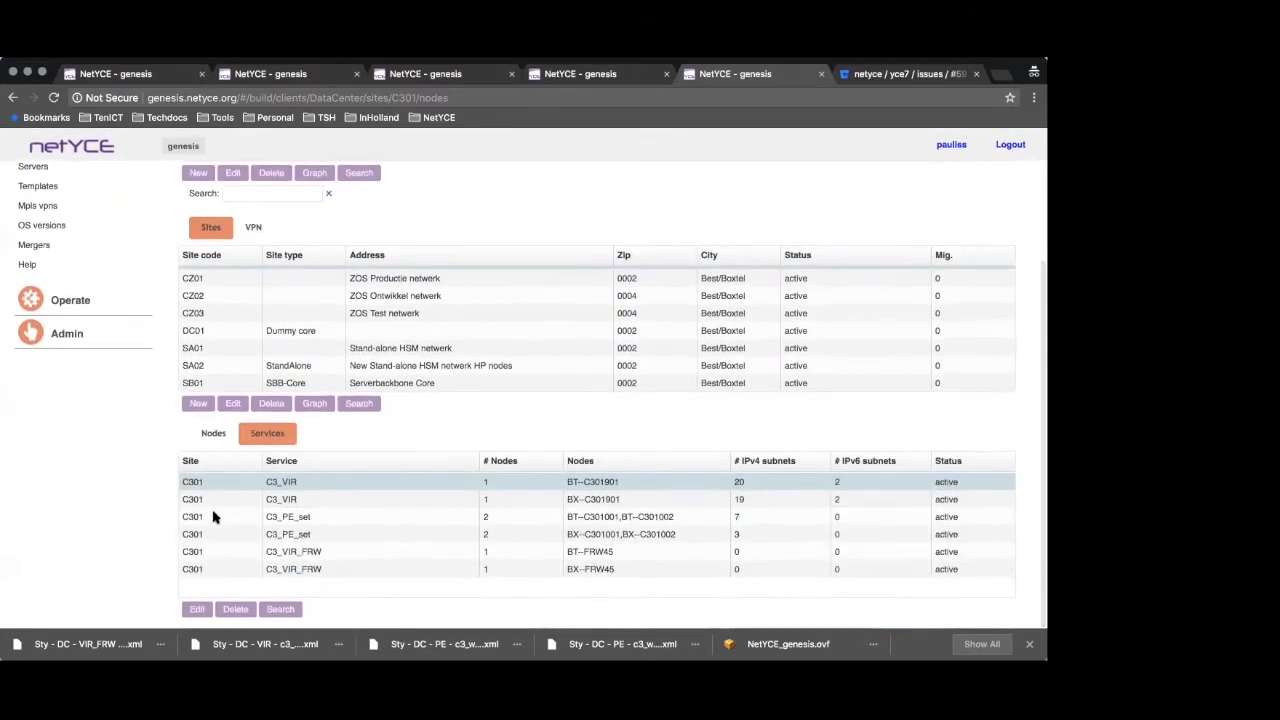
click(213, 434)
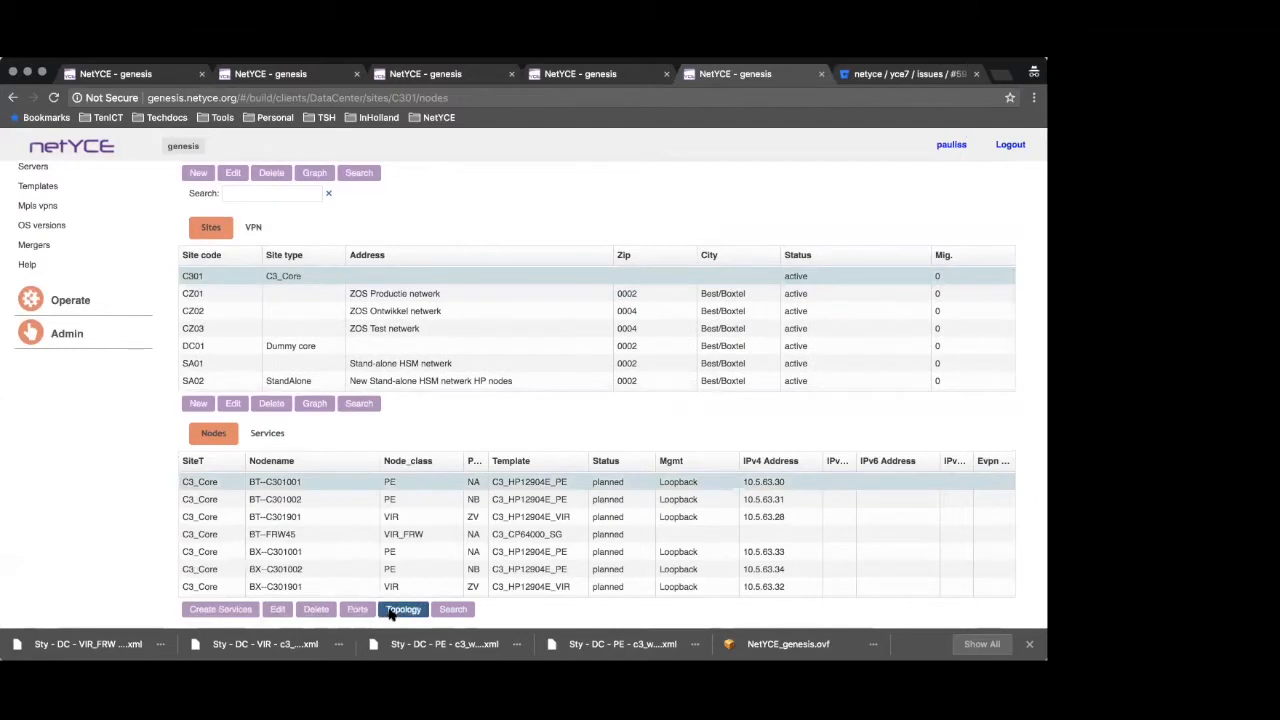
Open node BT--C301001 and examine the henk VRF's settings in its VRF list
double_click(276, 486)
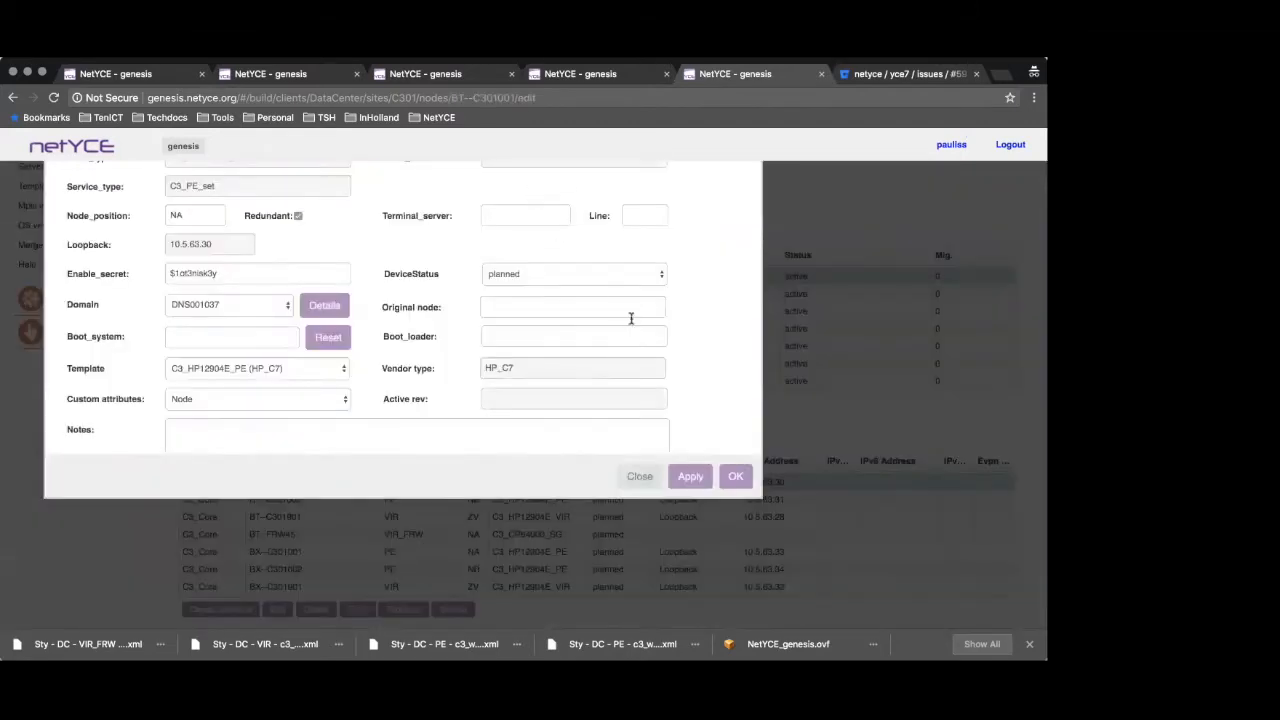
scroll(866, 320, up, 1)
scroll(866, 320, up, 2)
click(680, 224)
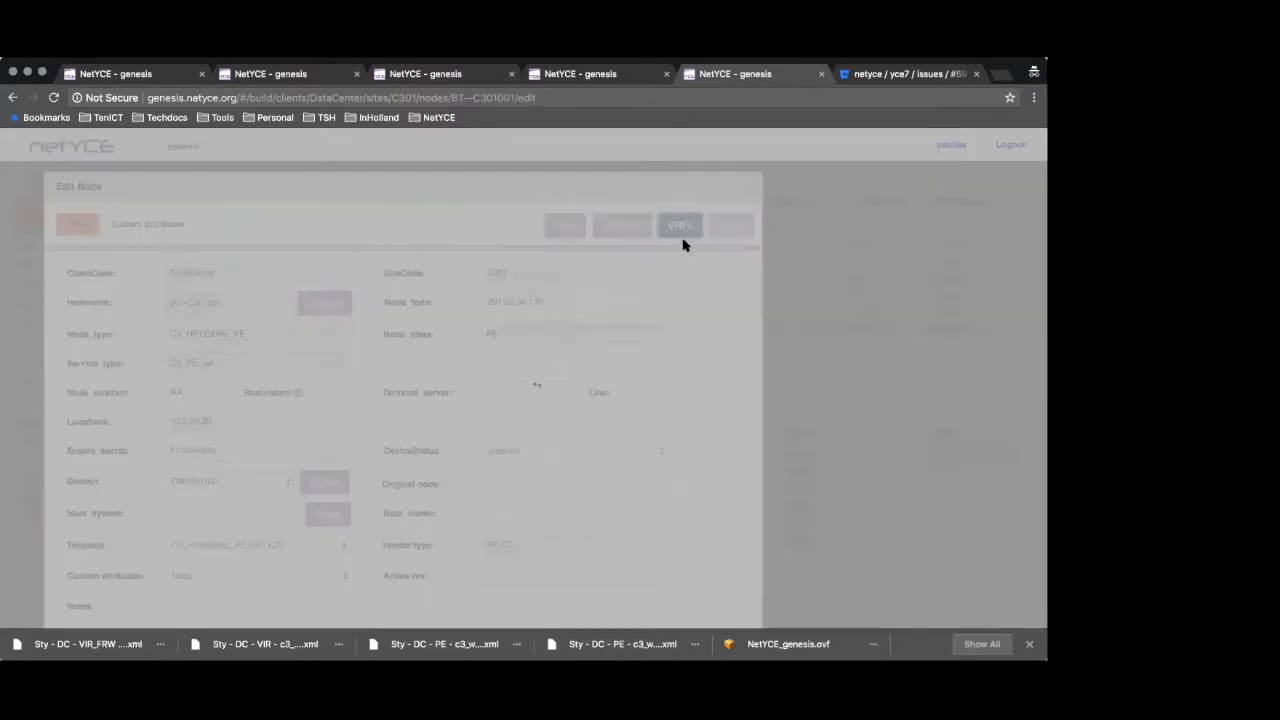
scroll(470, 305, down, 3)
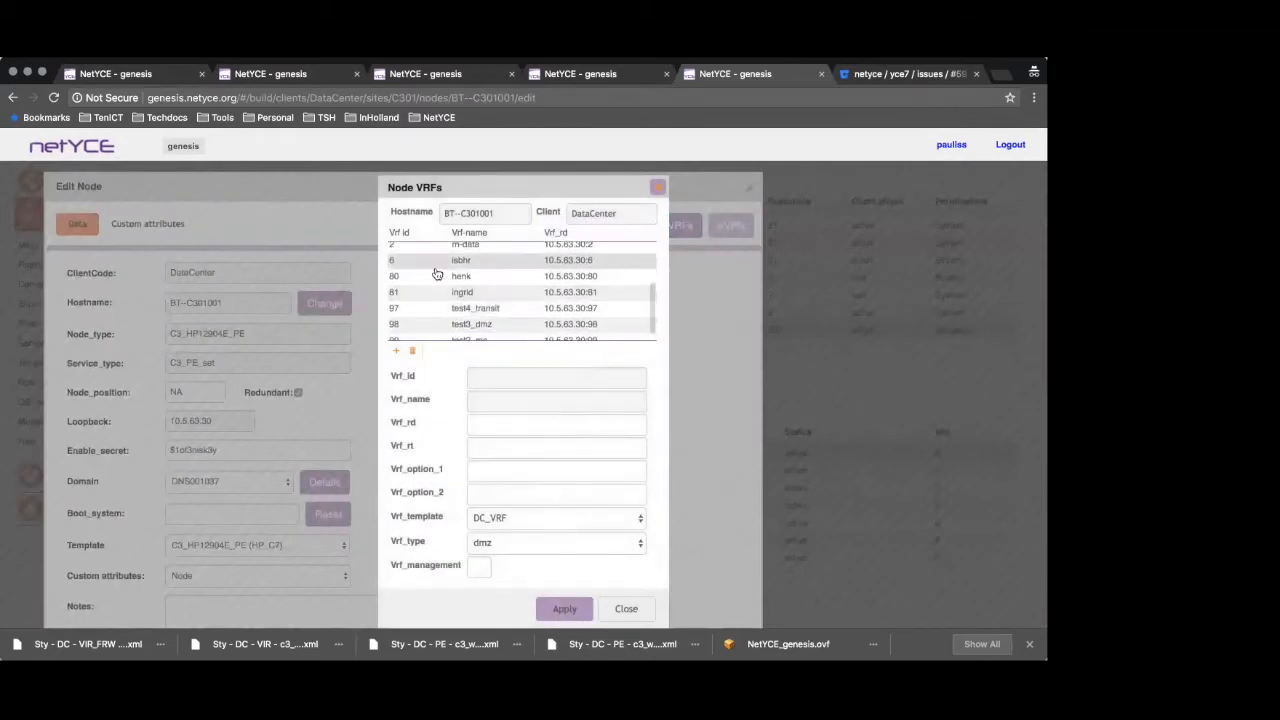
click(430, 279)
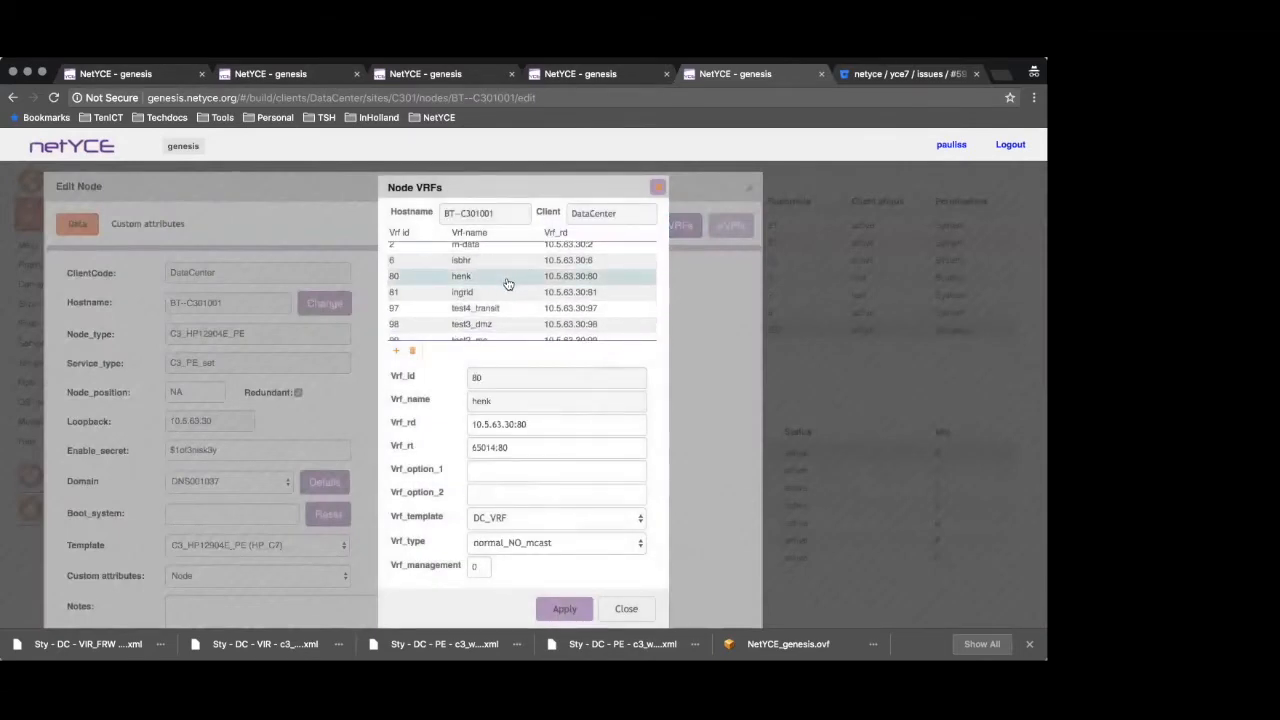
click(626, 608)
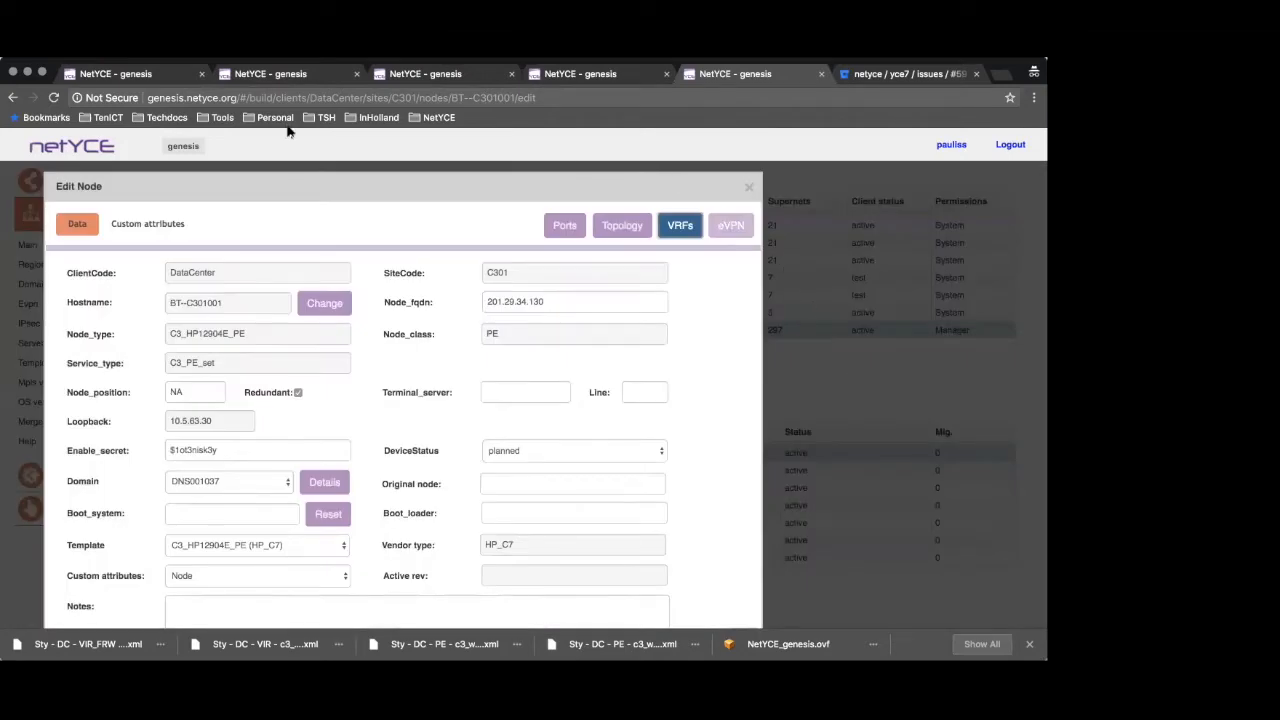
Return to the C3 VPN configurations and examine the add_vrf jobs in the joblist of VPN 80
click(100, 73)
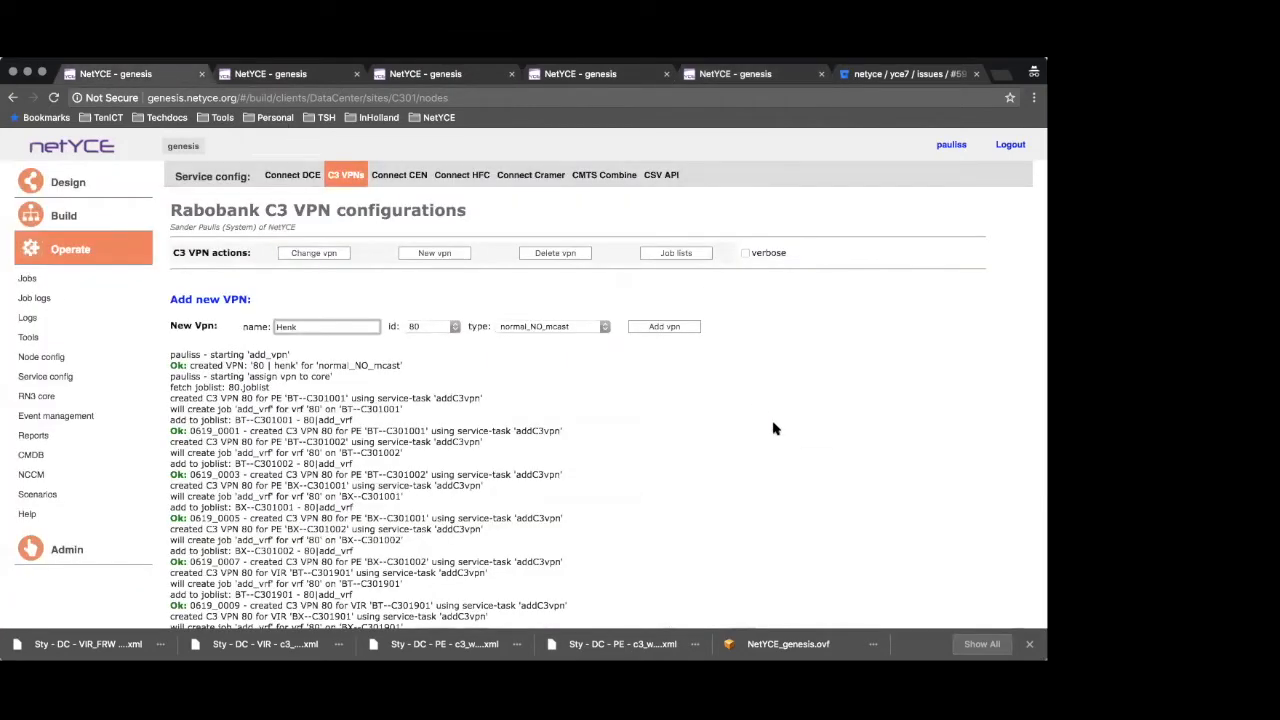
click(693, 256)
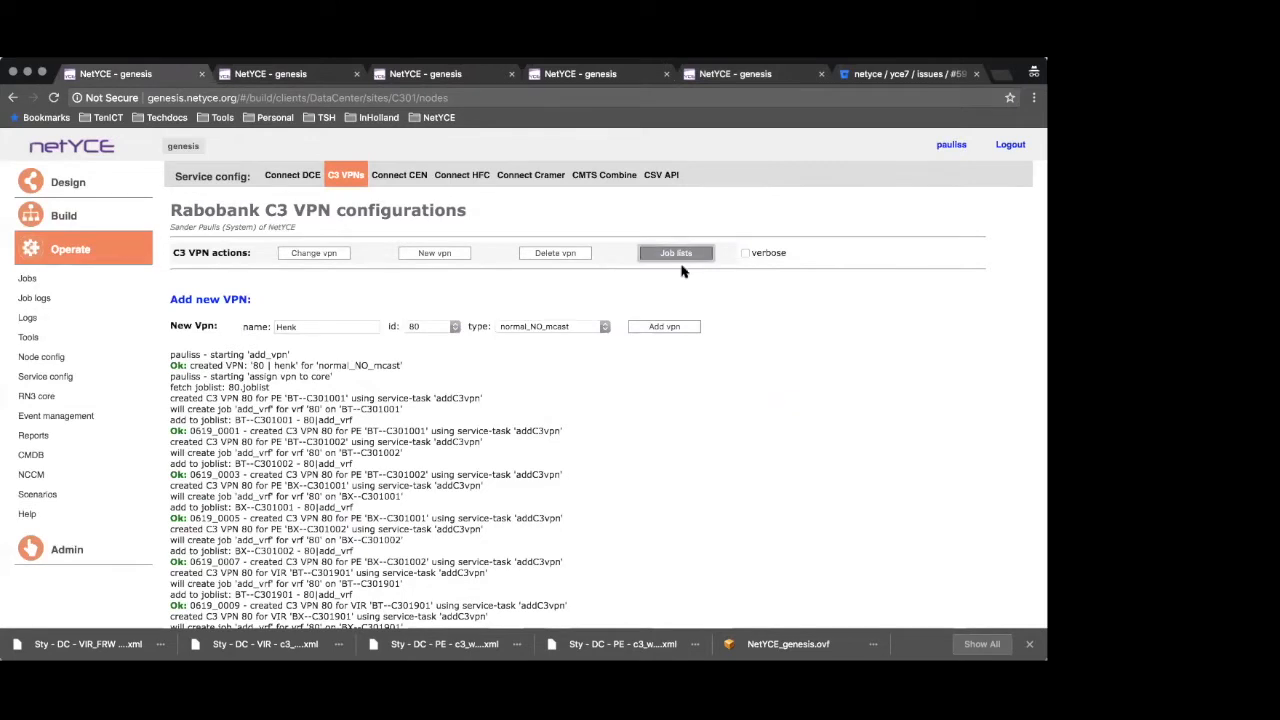
scroll(844, 363, down, 5)
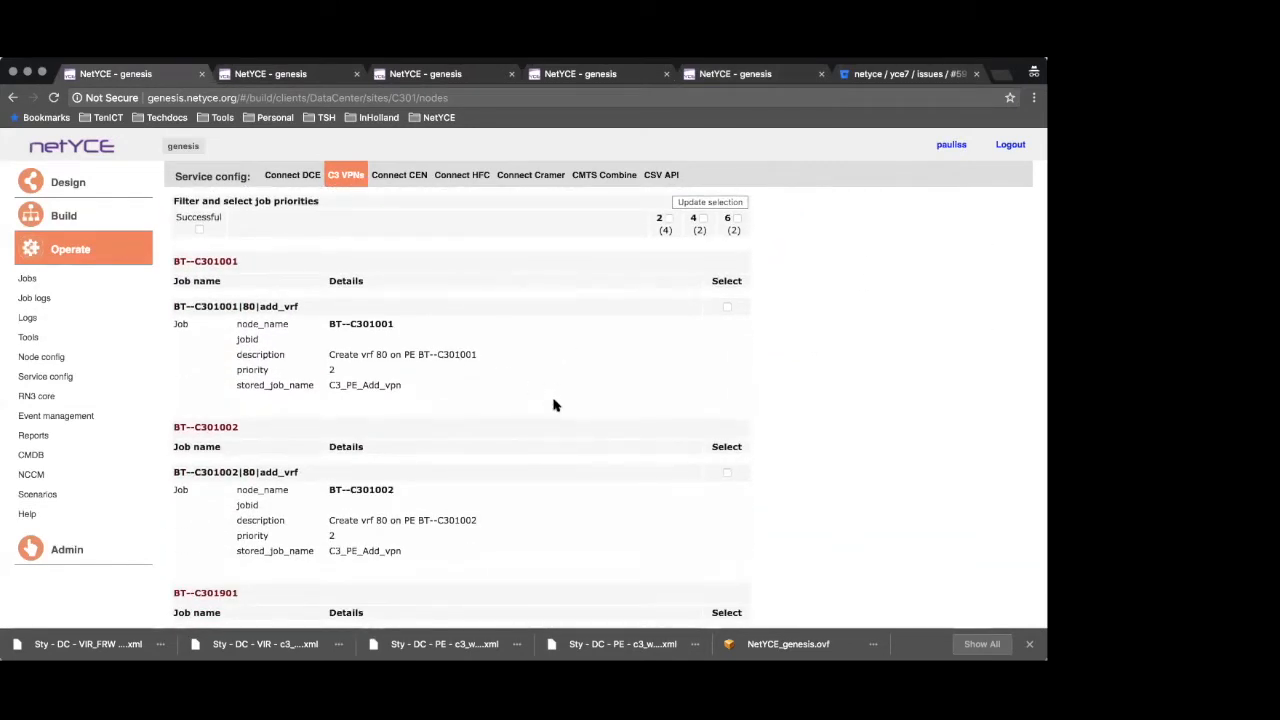
scroll(558, 404, down, 5)
scroll(566, 403, down, 15)
scroll(566, 392, up, 15)
scroll(630, 352, up, 3)
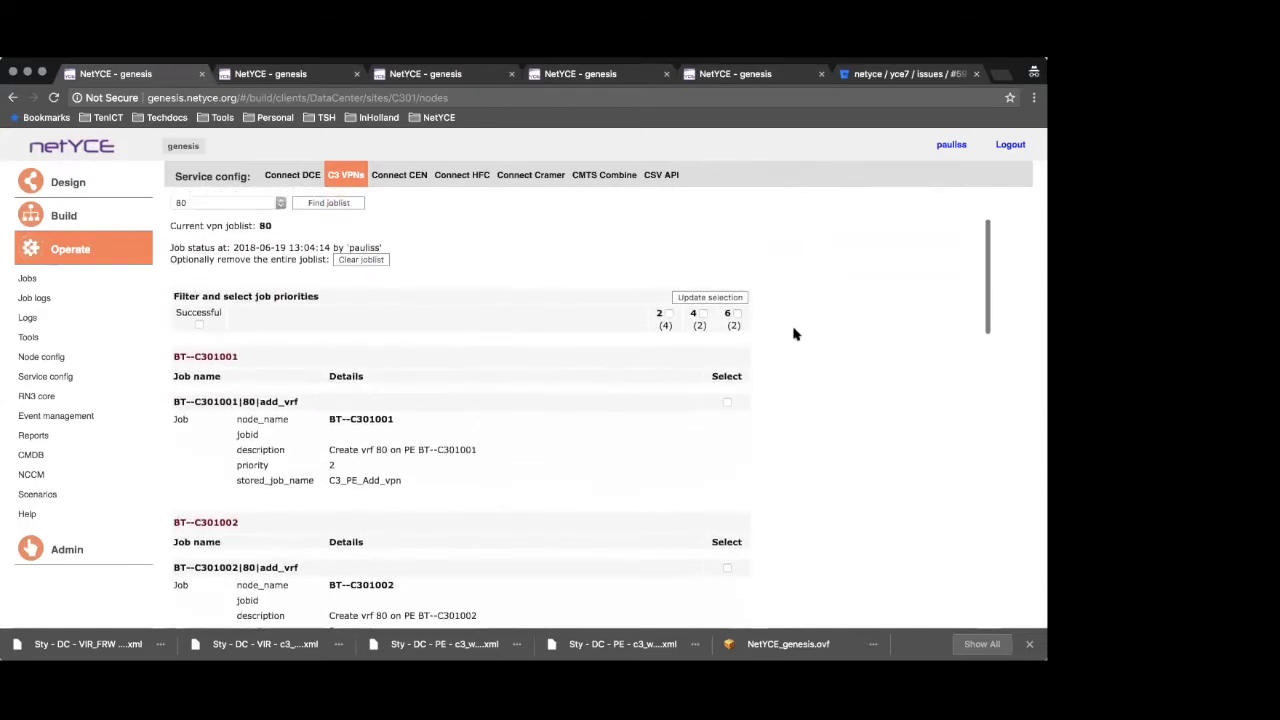
scroll(771, 420, down, 15)
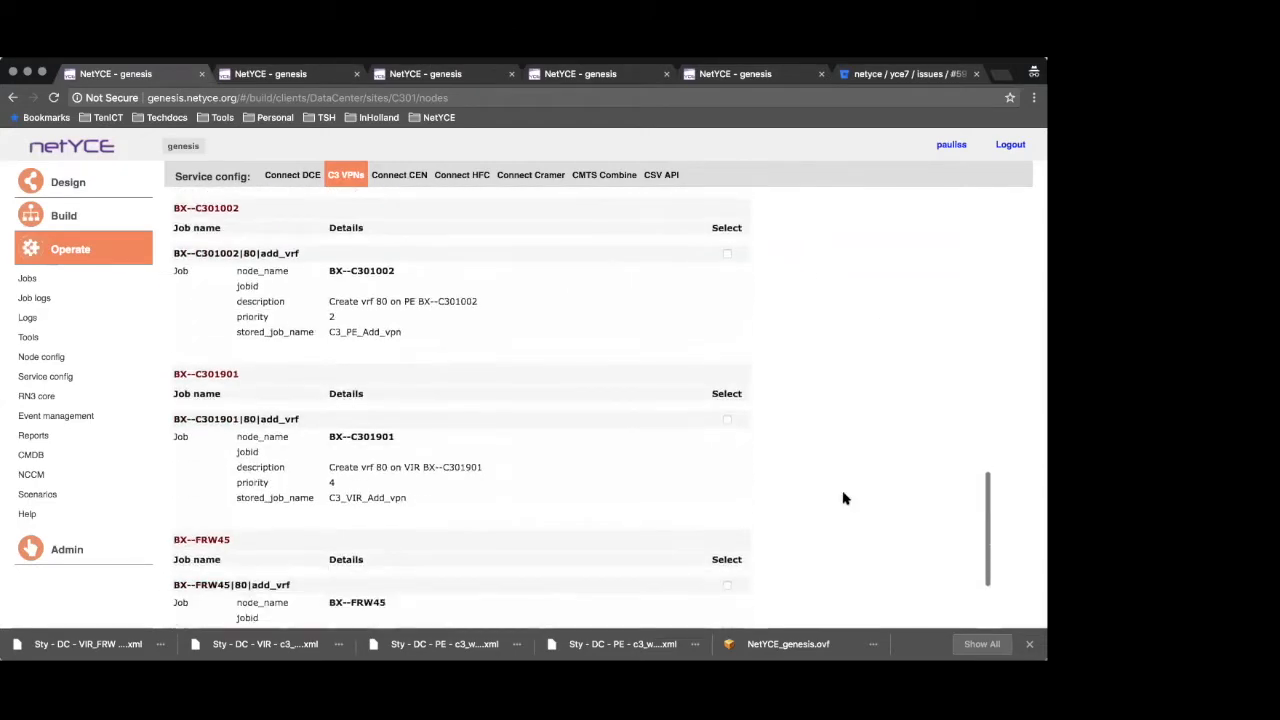
Select the VPN 80 jobs with priorities 2, 4 and 6 and schedule them to run now
scroll(845, 498, up, 20)
click(736, 438)
click(702, 438)
click(668, 438)
scroll(874, 474, down, 20)
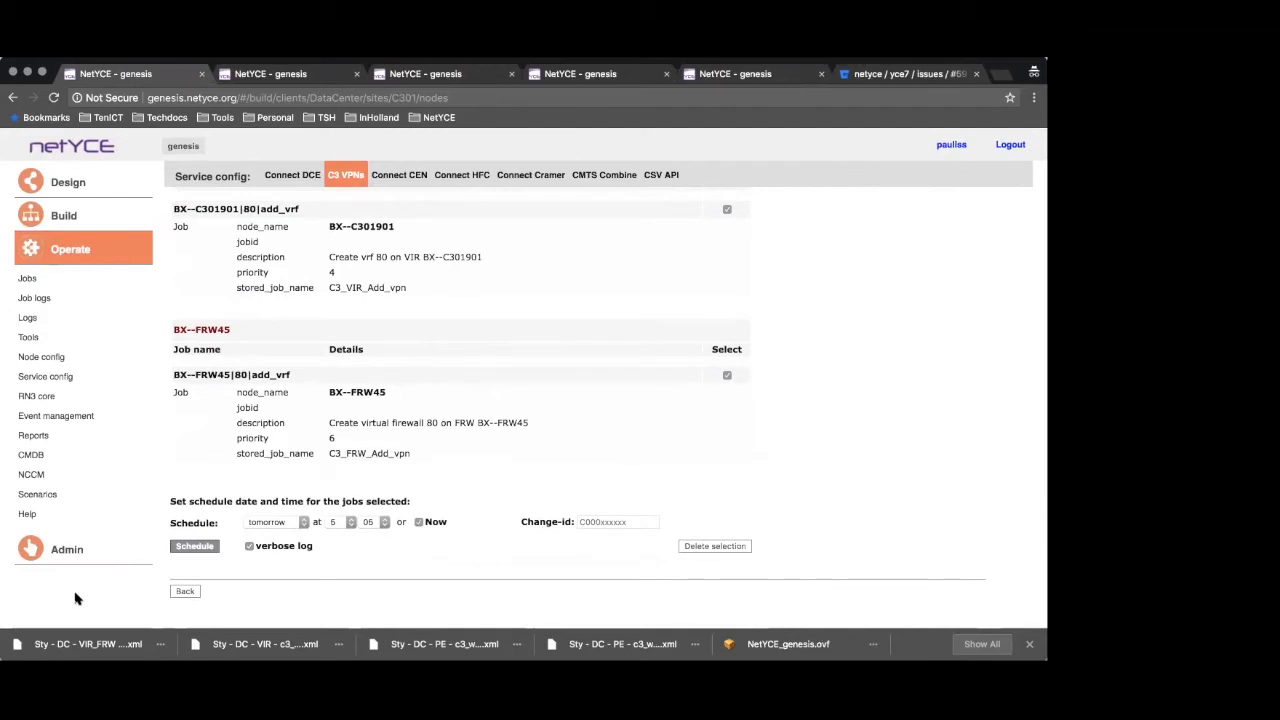
click(197, 549)
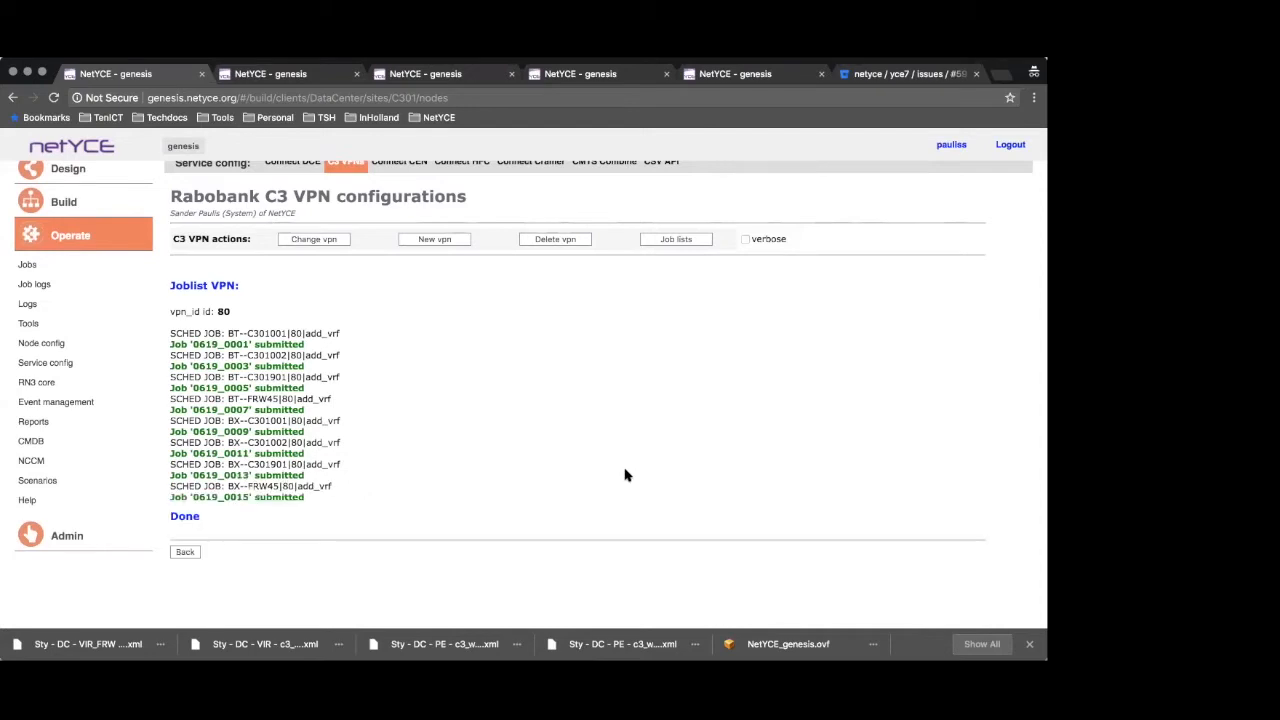
Check the scheduled jobs, then examine the log, task and command files of job 0619_0013 for BX--C301901
click(25, 265)
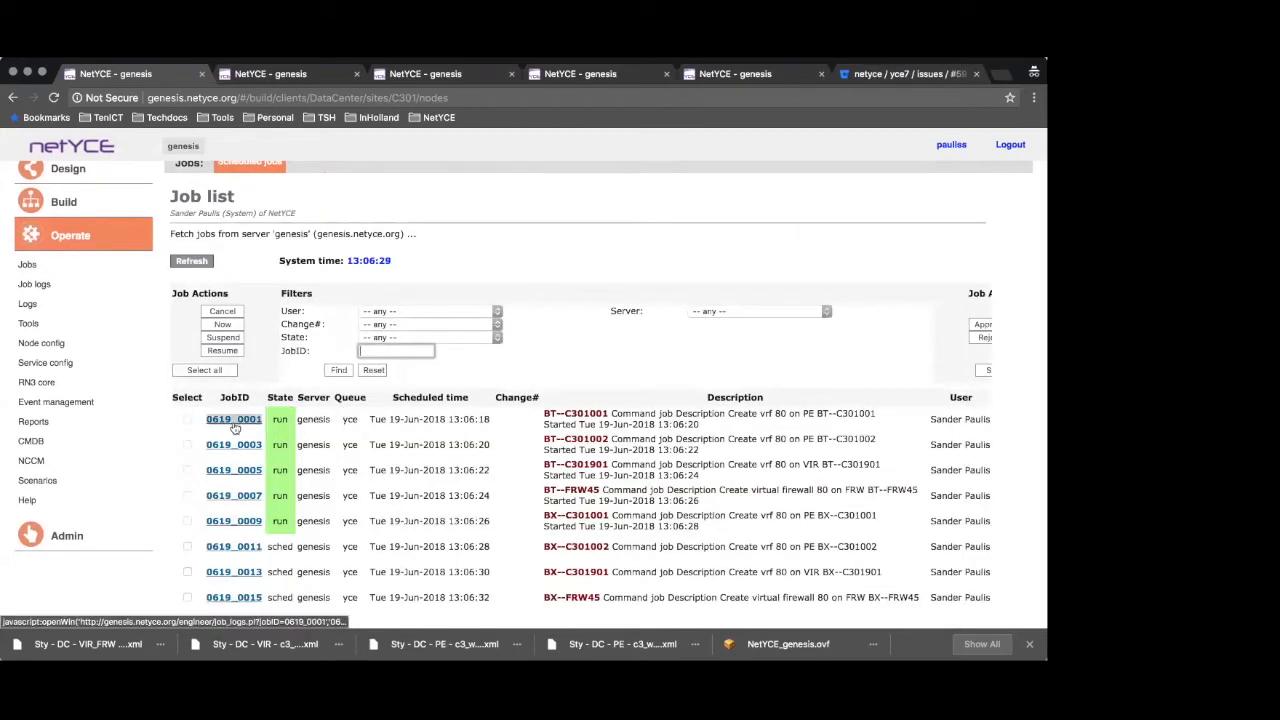
click(234, 420)
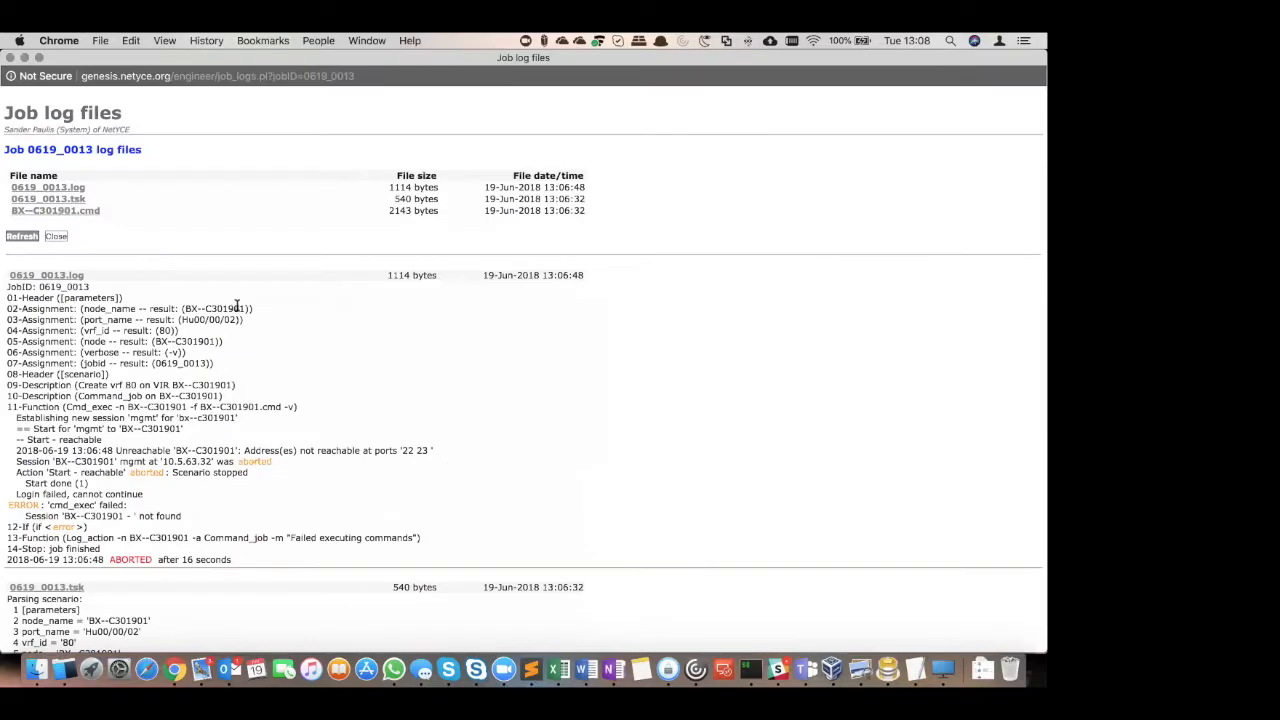
scroll(517, 418, down, 10)
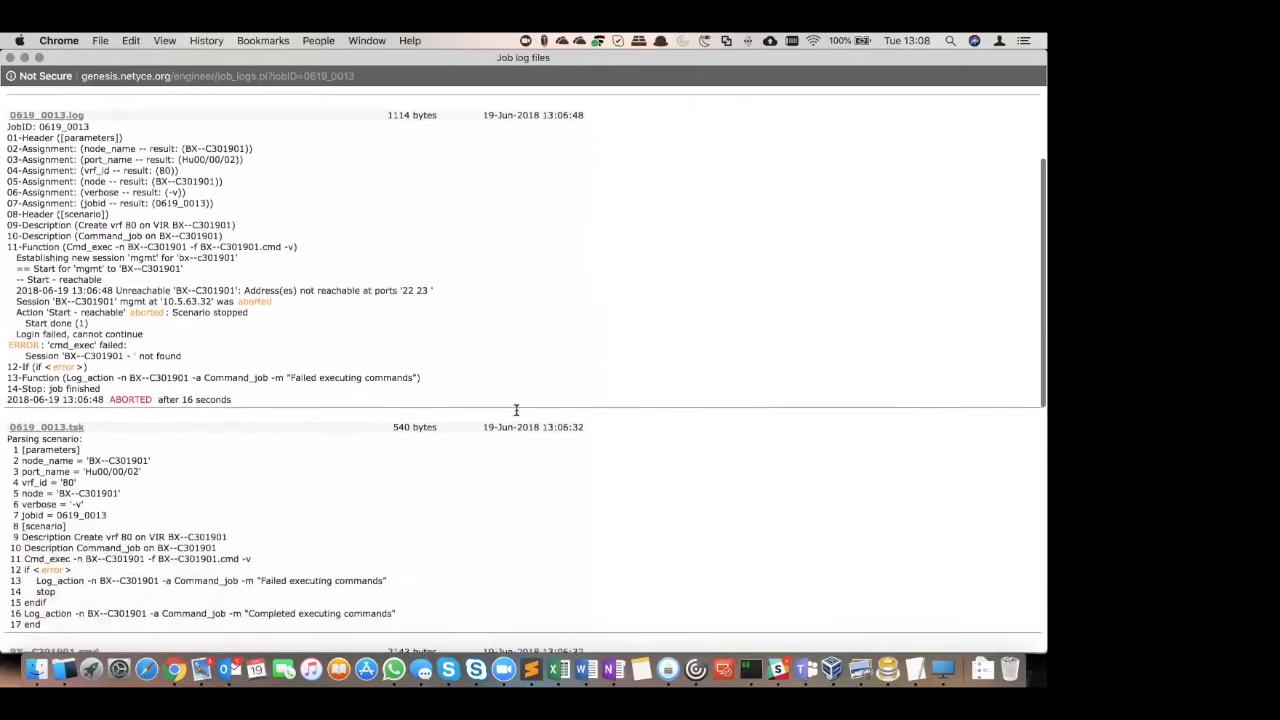
scroll(518, 416, down, 8)
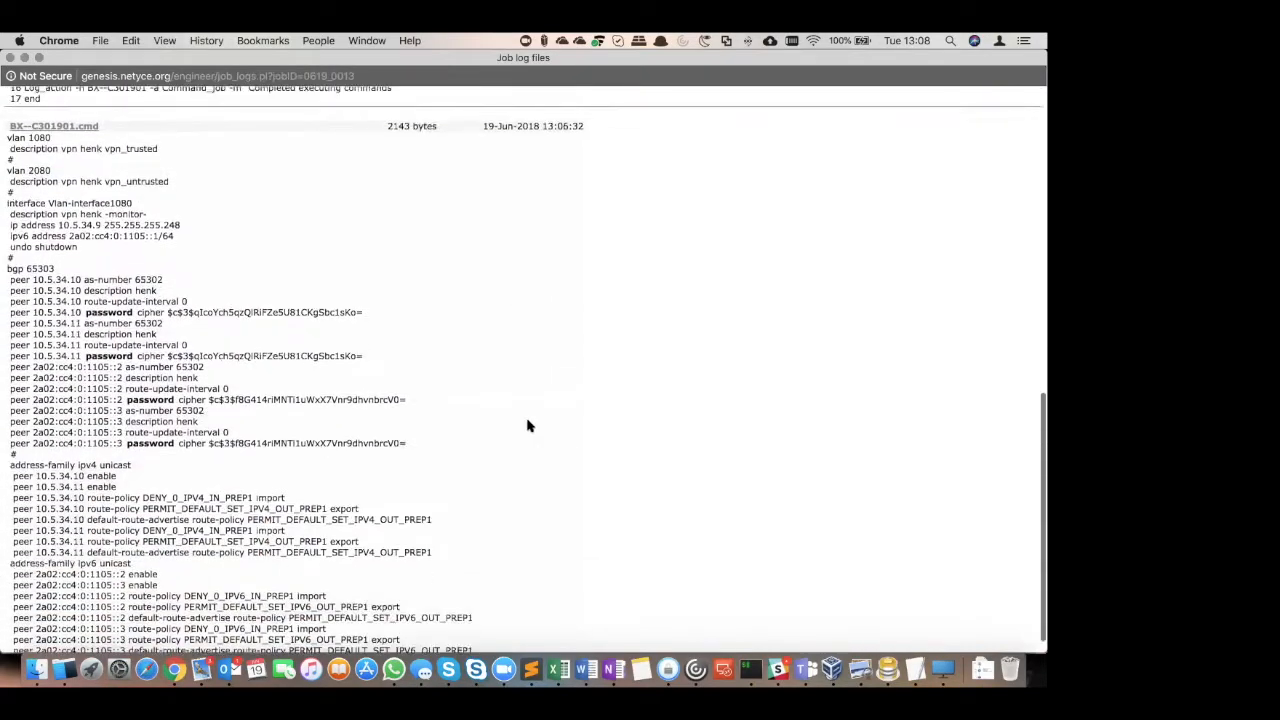
scroll(530, 424, up, 14)
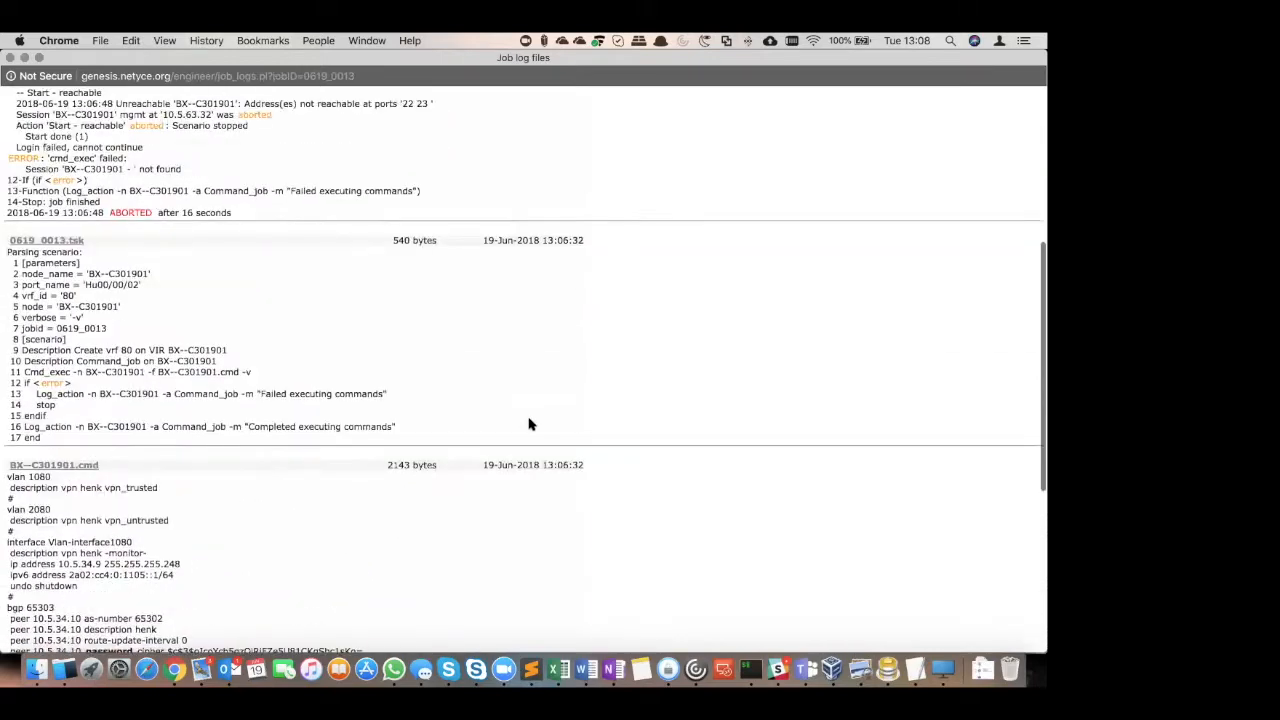
scroll(530, 423, up, 3)
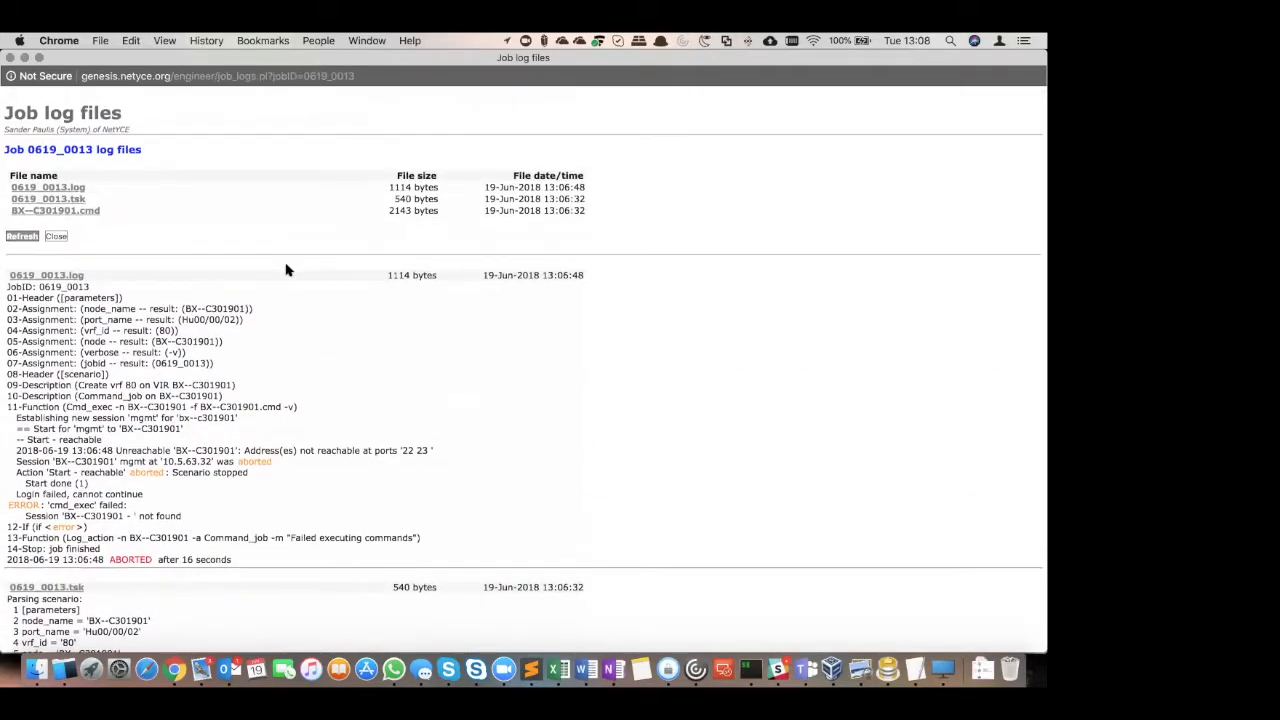
click(30, 239)
click(12, 57)
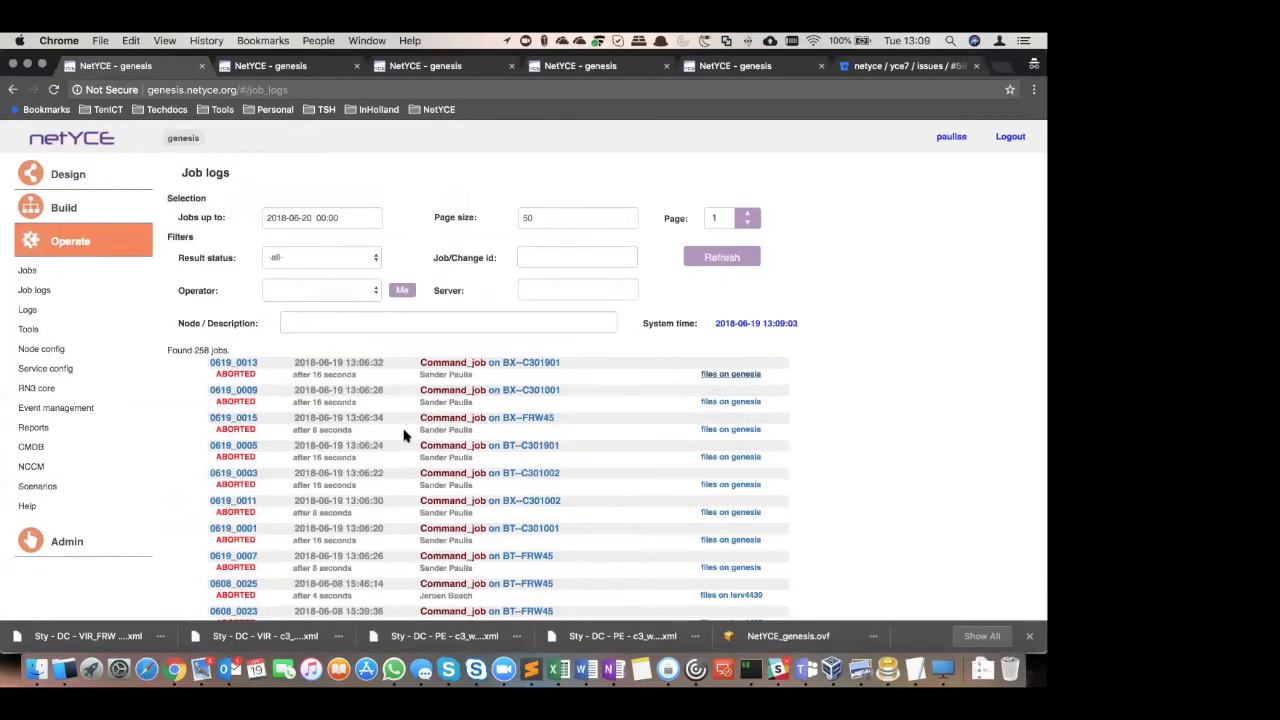
Examine the BX--FRW45.cmd firewall commands in the log files of job 0619_0015 and close them
click(746, 432)
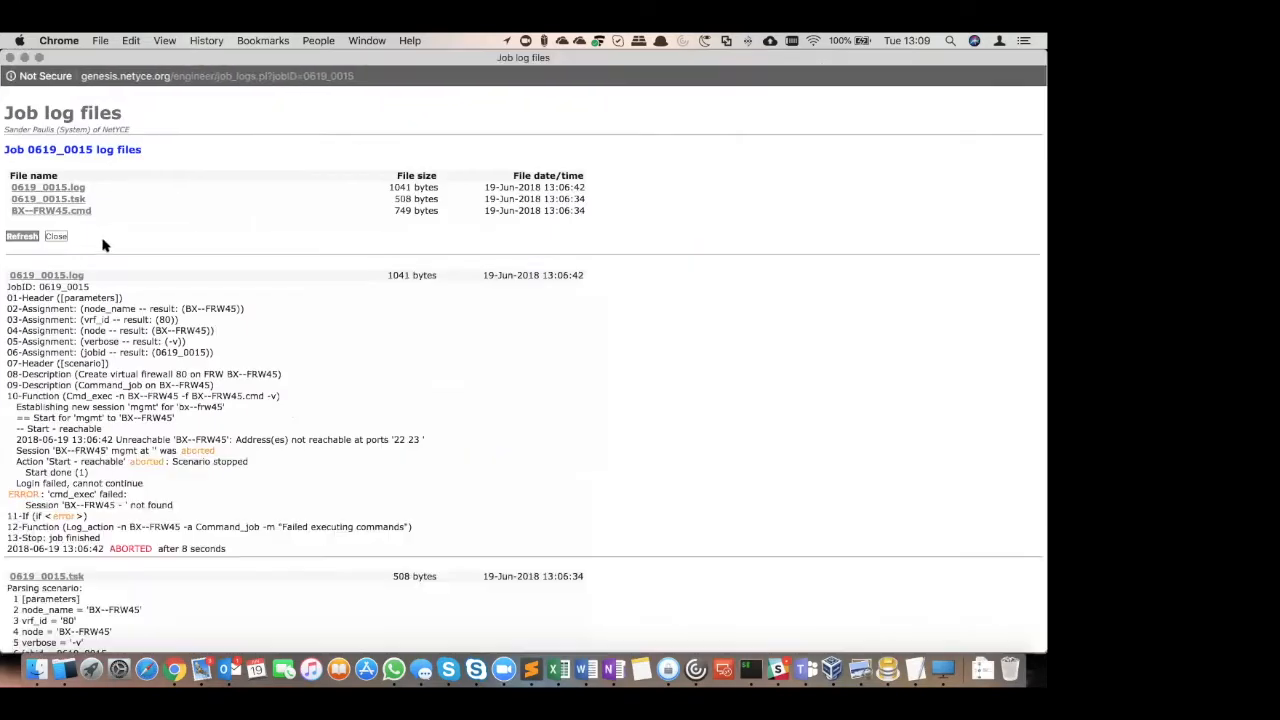
click(43, 213)
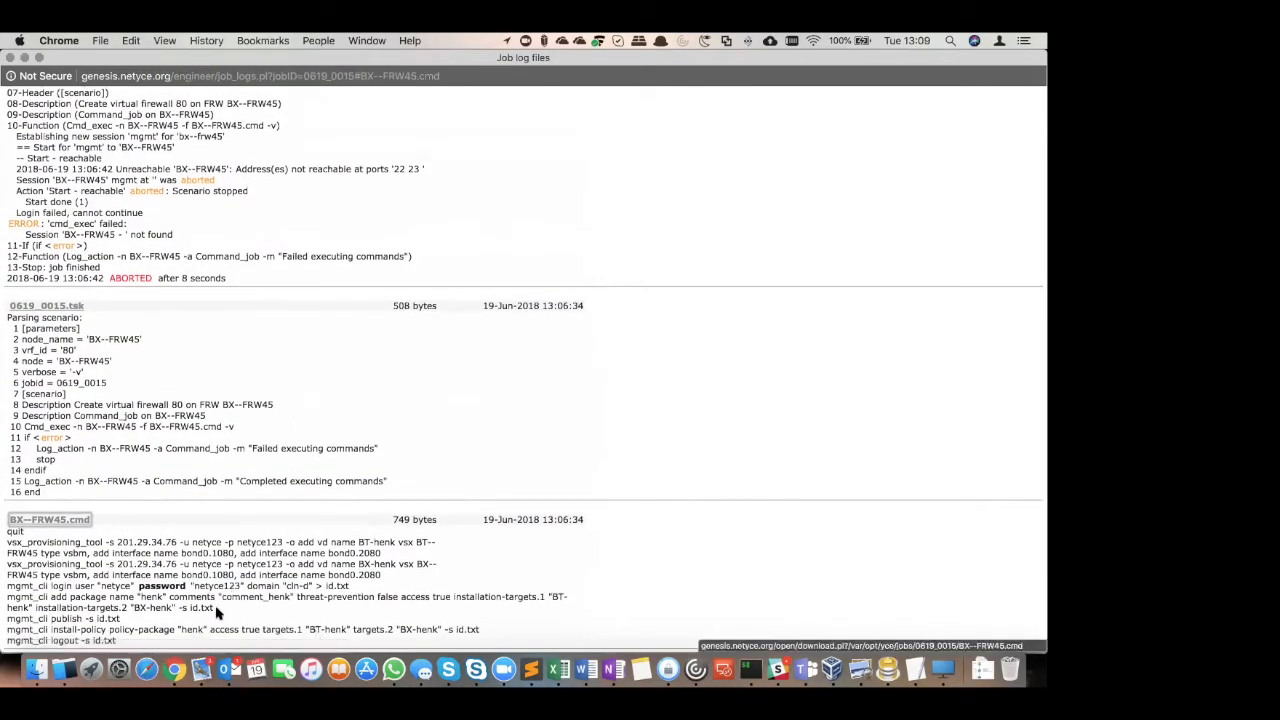
drag(110, 641, 8, 541)
key(super+w)
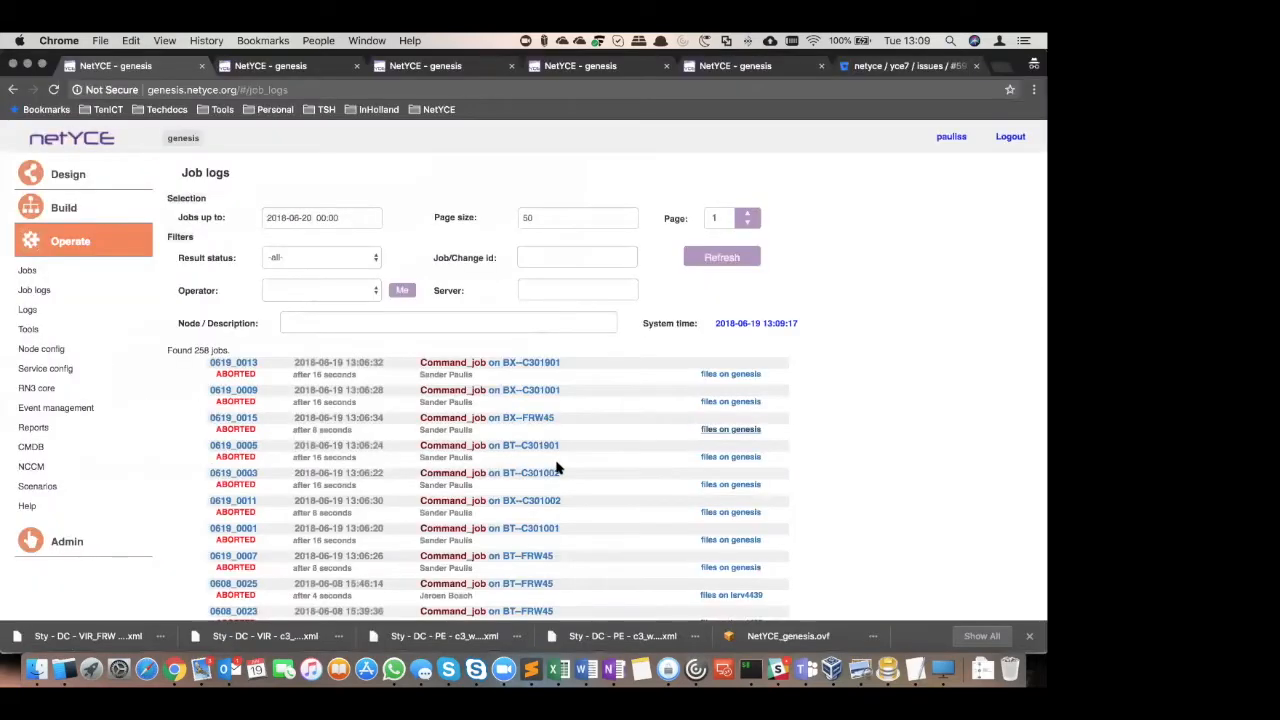
Examine the BT--C301002.cmd configuration commands in the log files of job 0619_0003 and close them
click(745, 484)
scroll(514, 443, down, 10)
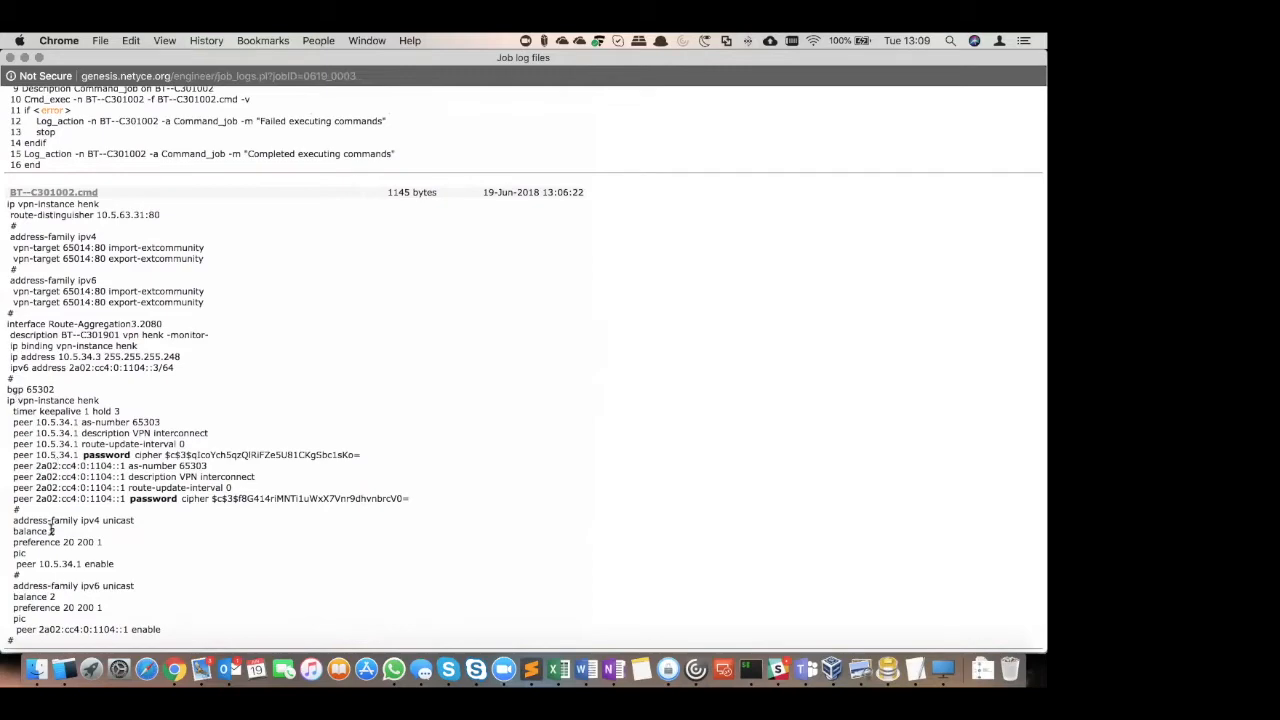
scroll(77, 284, up, 10)
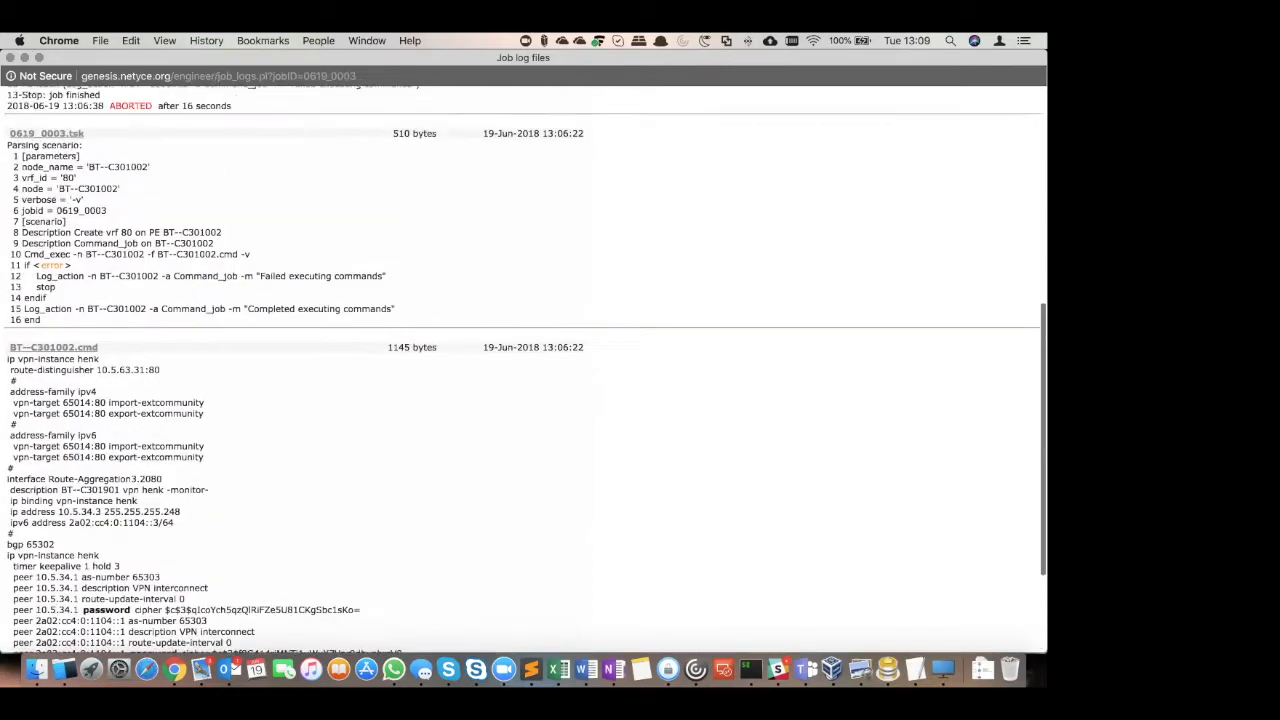
click(11, 57)
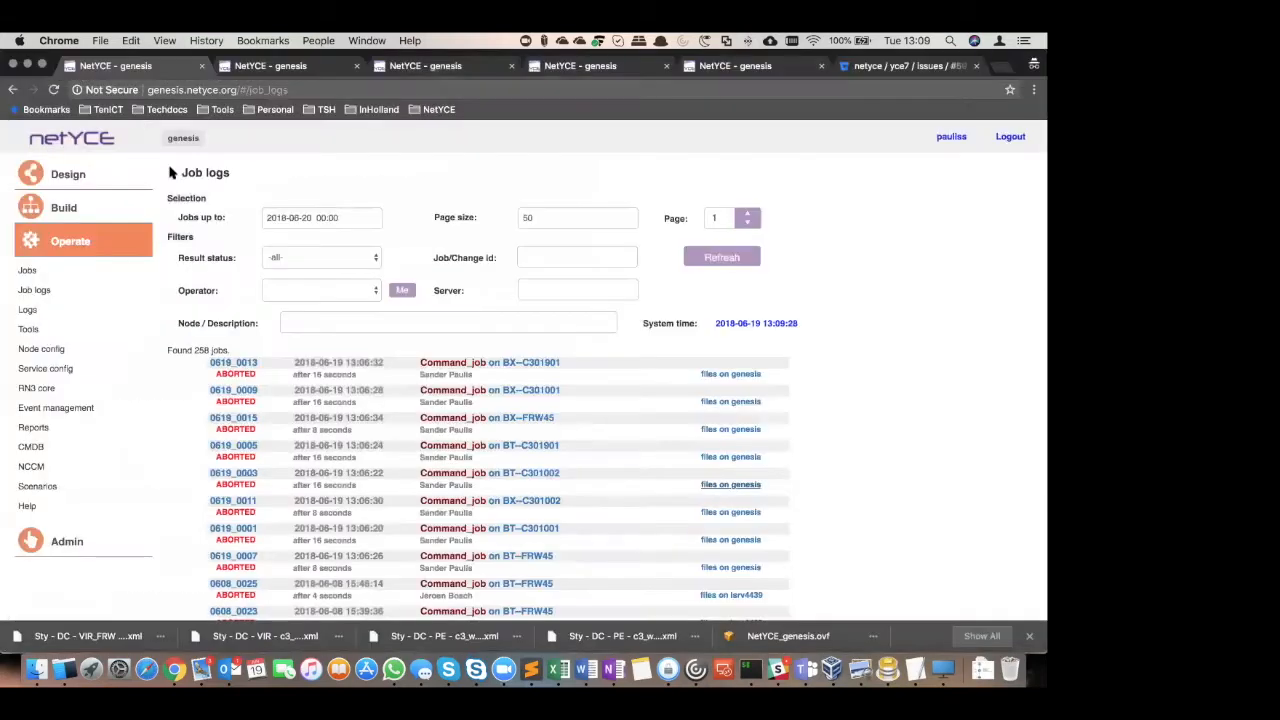
Go back to the C3 VPNs service configuration and load VPN 80 | henk for changing
click(94, 370)
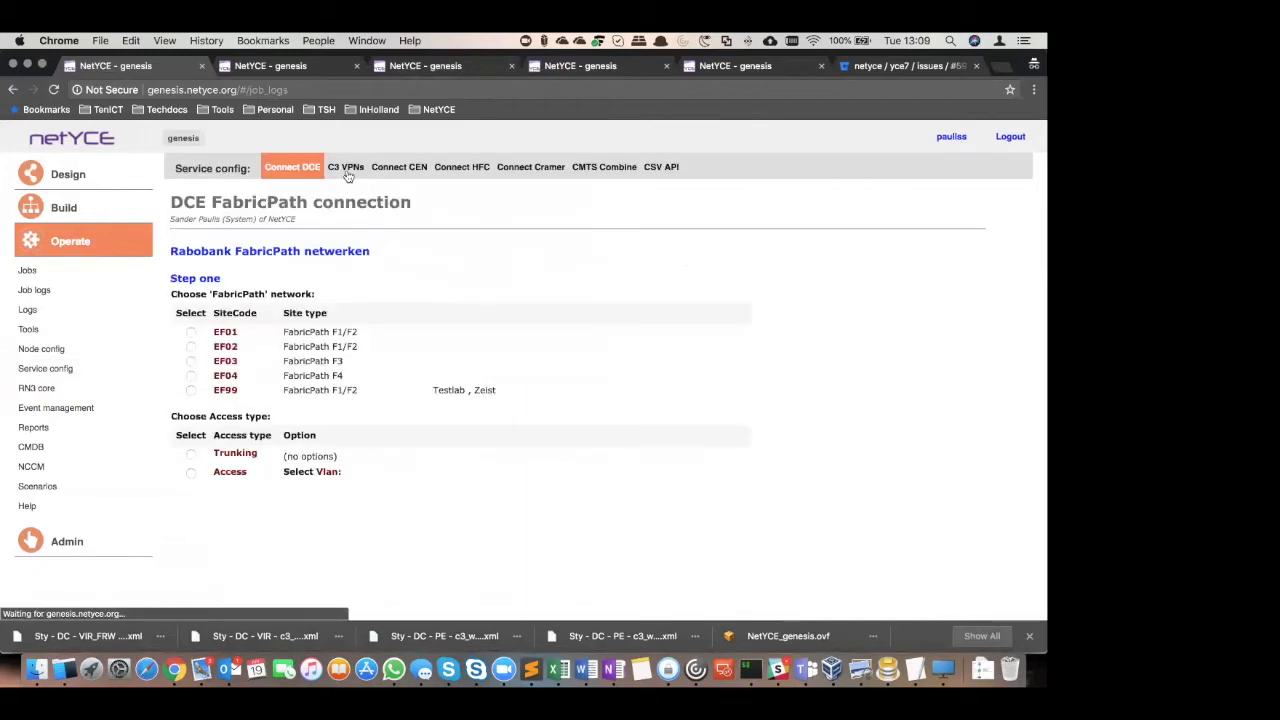
click(345, 167)
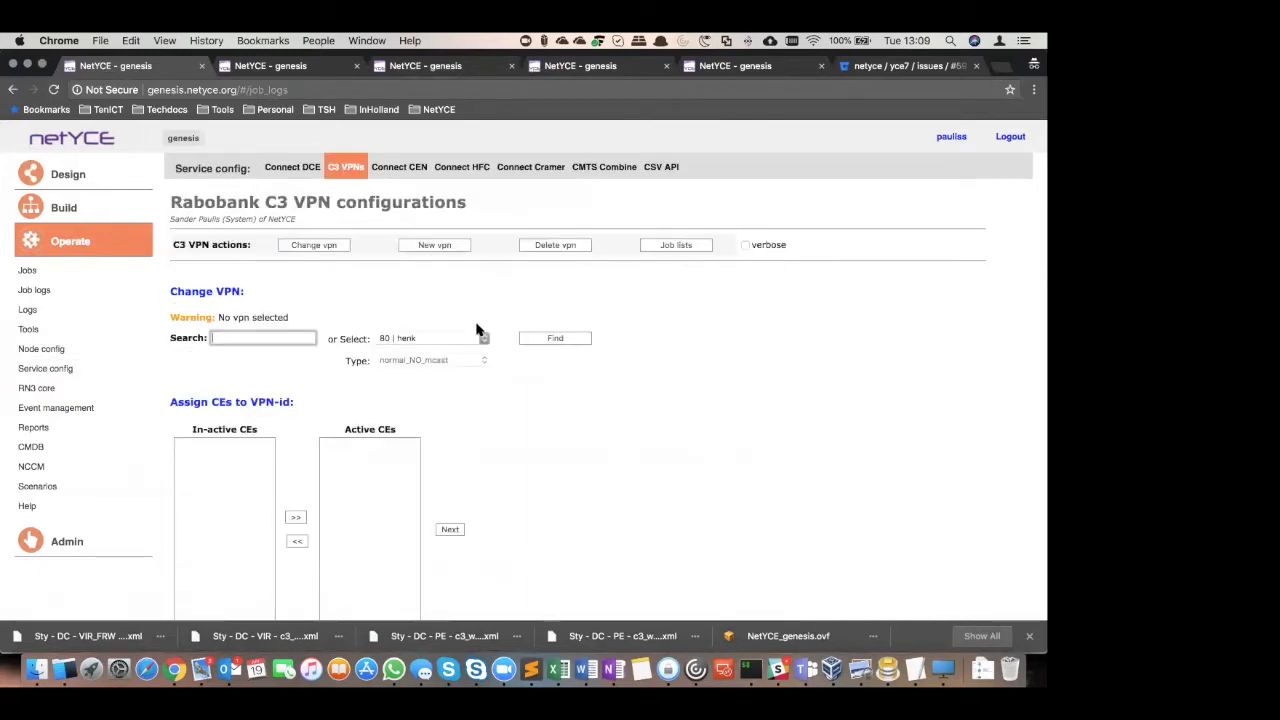
click(428, 338)
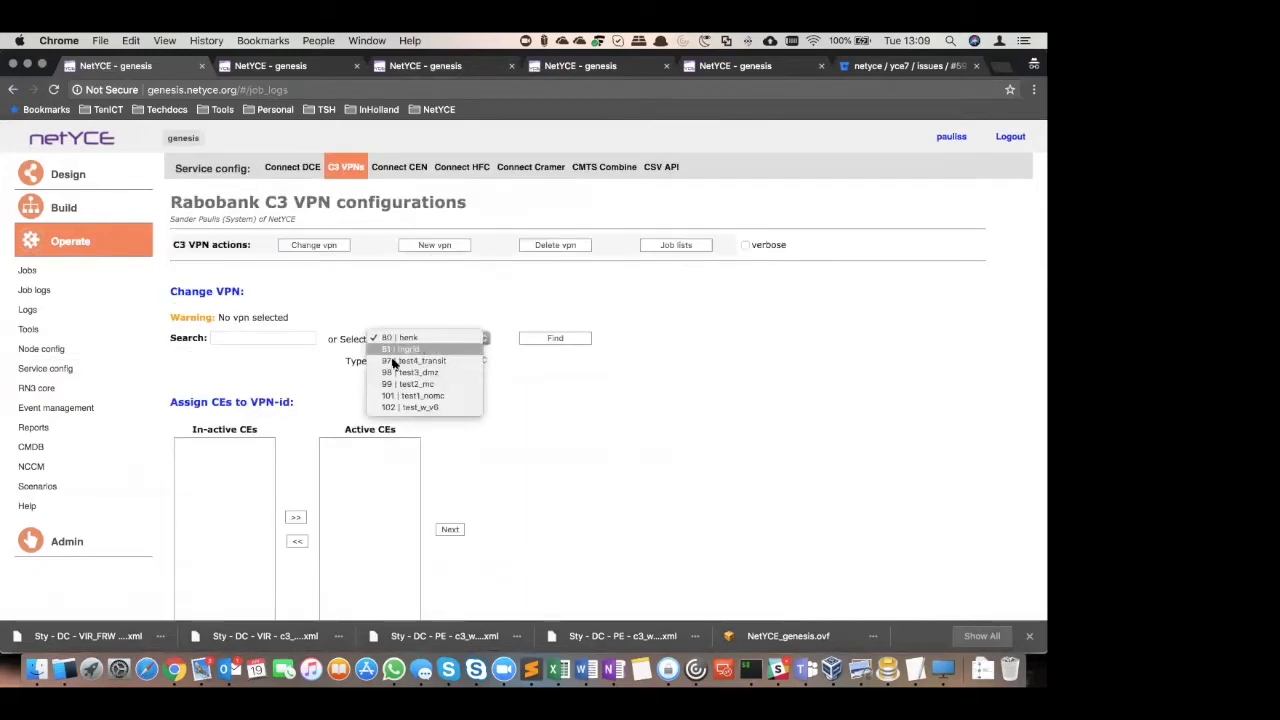
click(558, 340)
click(557, 338)
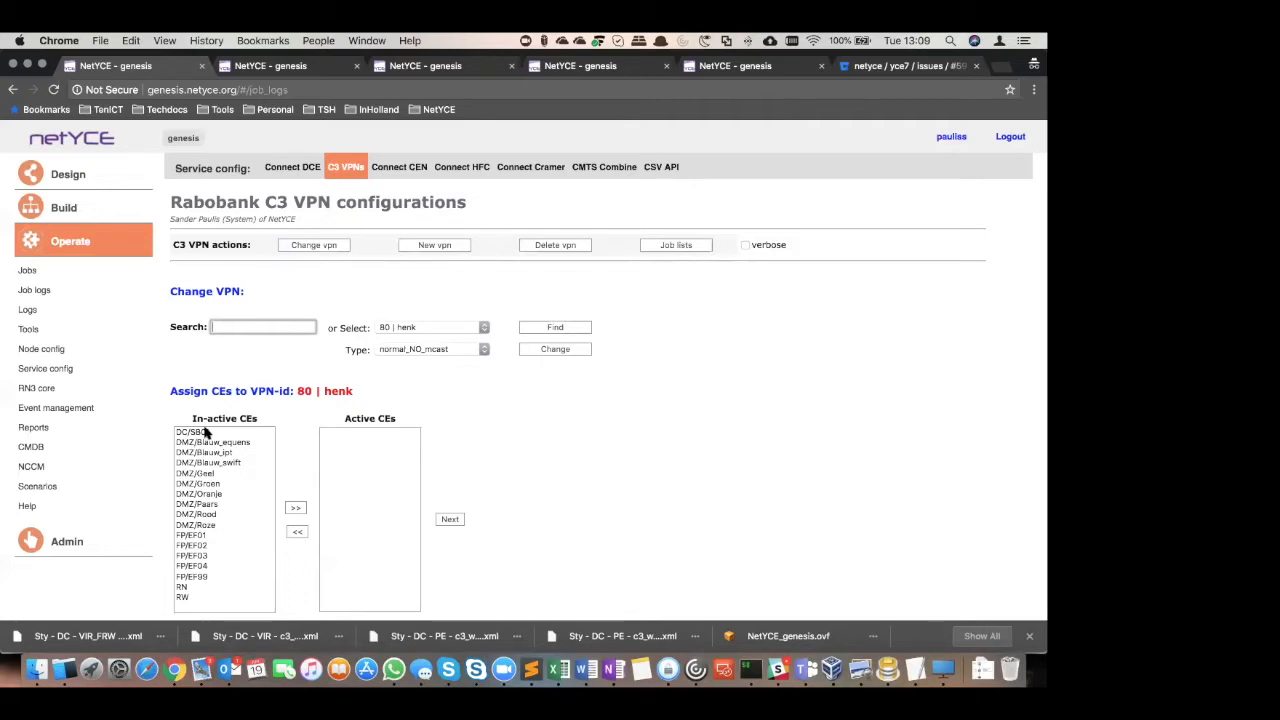
Move DC/SB01 to the active CEs of VPN 80 | henk and submit the assignment
click(205, 431)
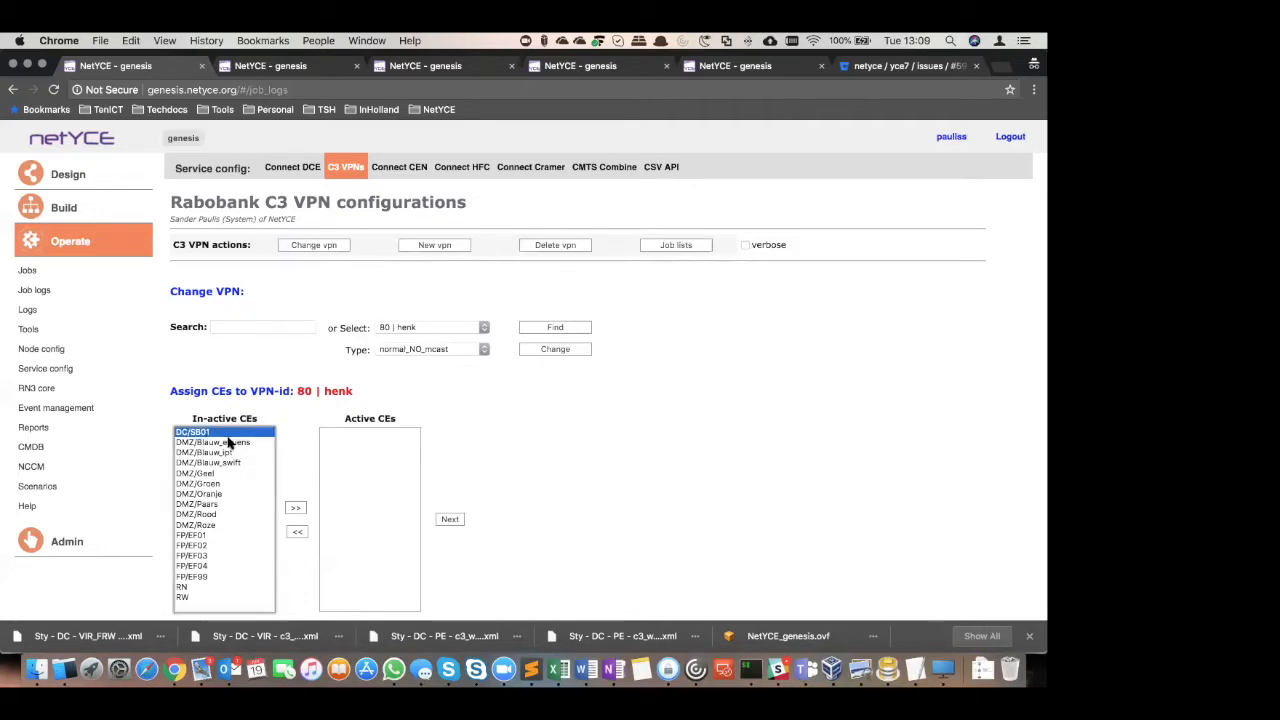
click(295, 507)
scroll(570, 495, down, 2)
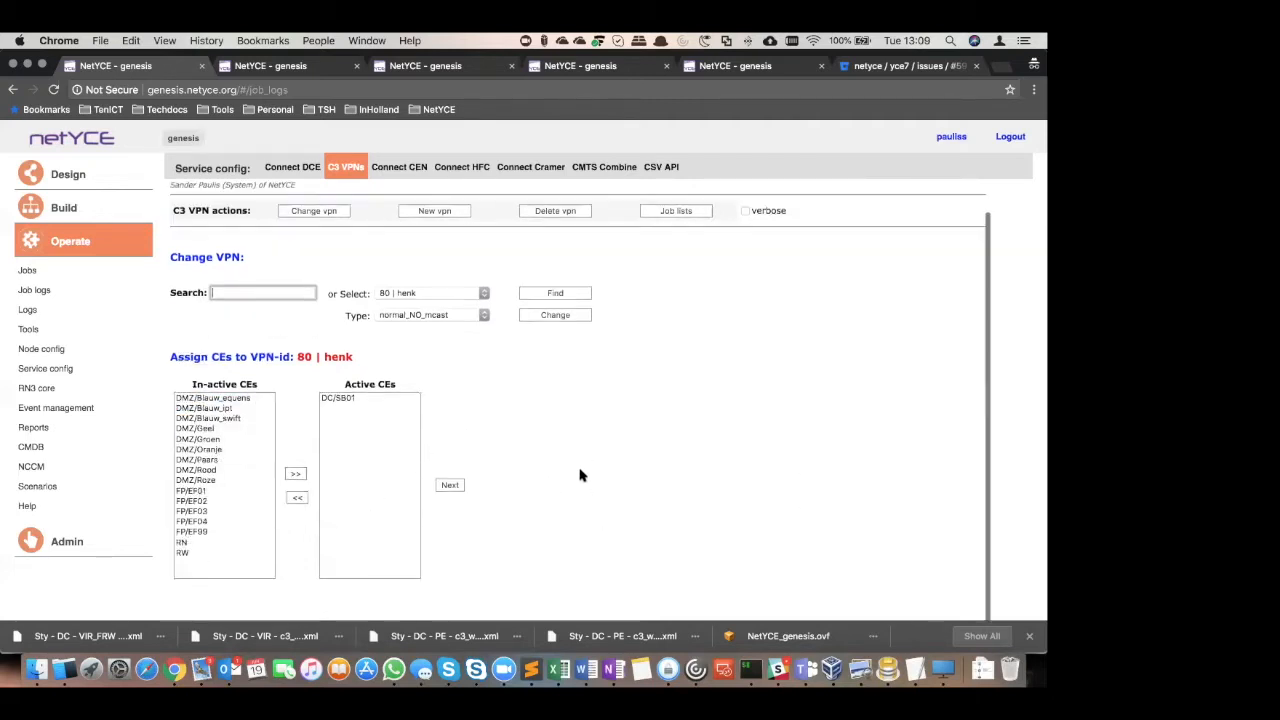
click(462, 477)
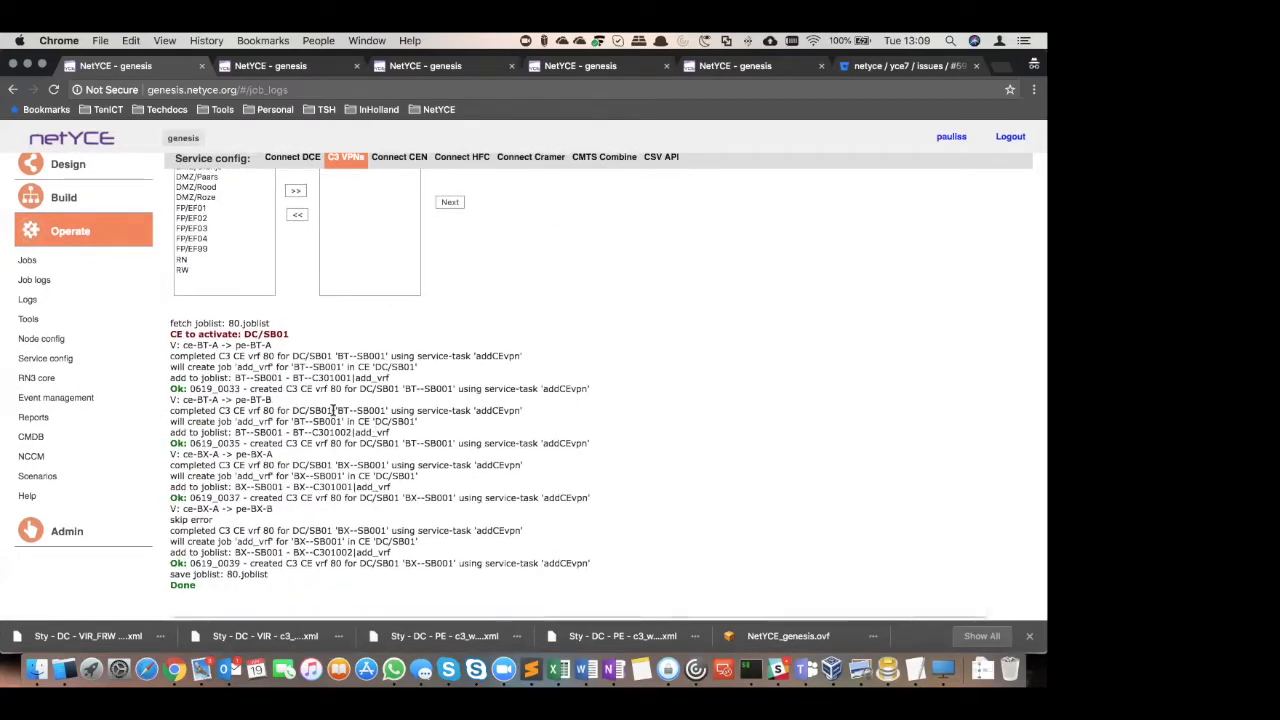
Open the C3 VPN job lists and review the jobs listed for VPN 80
scroll(840, 365, up, 6)
click(677, 236)
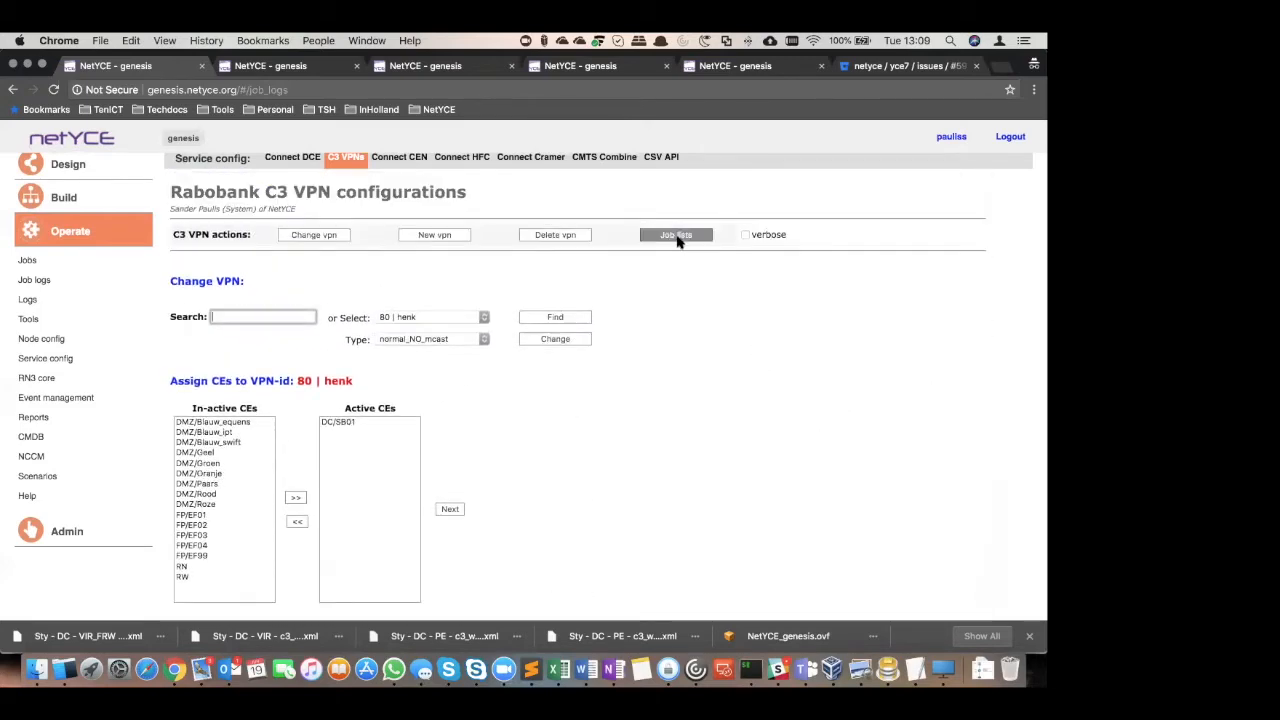
scroll(525, 350, down, 4)
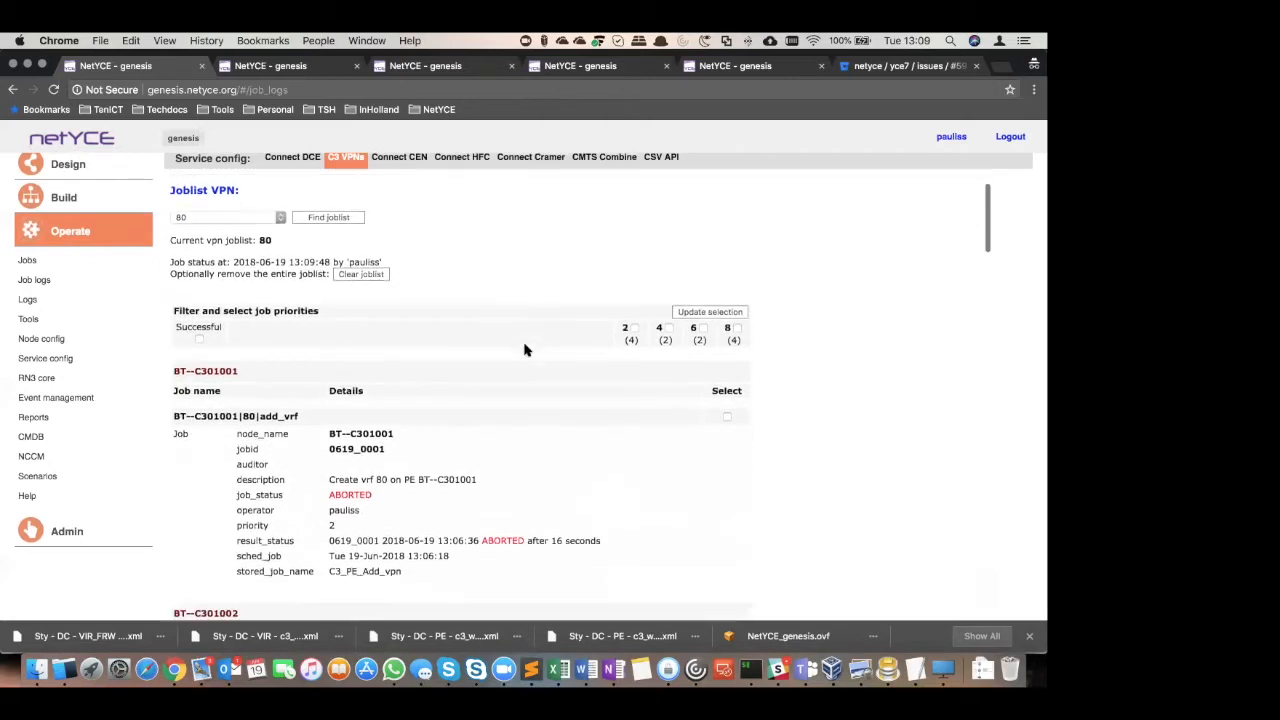
scroll(525, 350, down, 5)
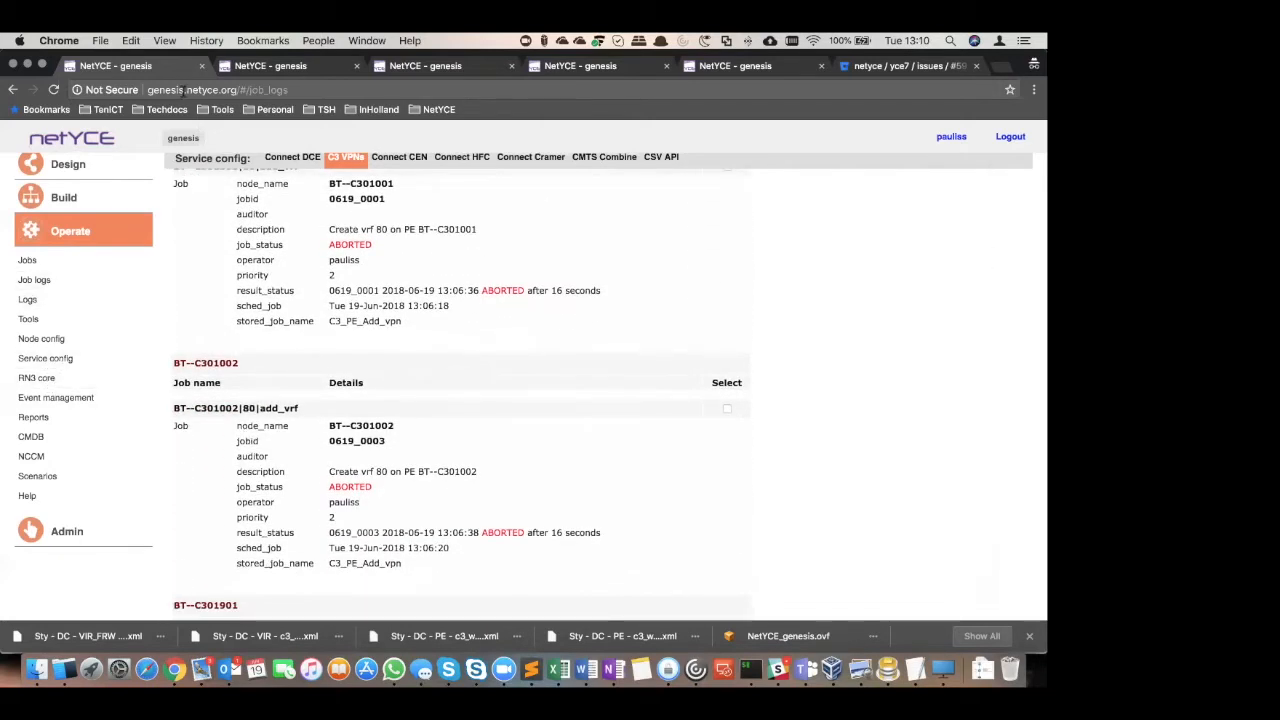
In the second NetYCE session's Build section, open the DataCenter C3_PE_set service covering nodes BT--C301001 and BT--C301002
click(289, 74)
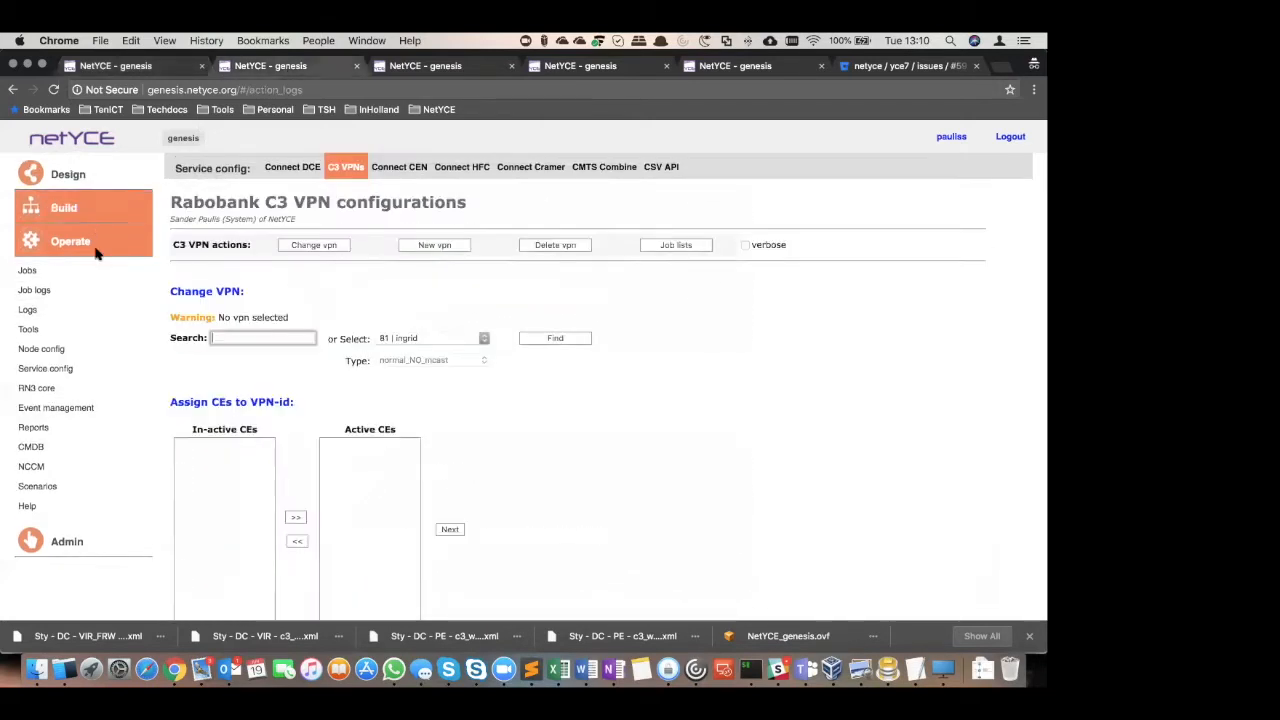
click(62, 208)
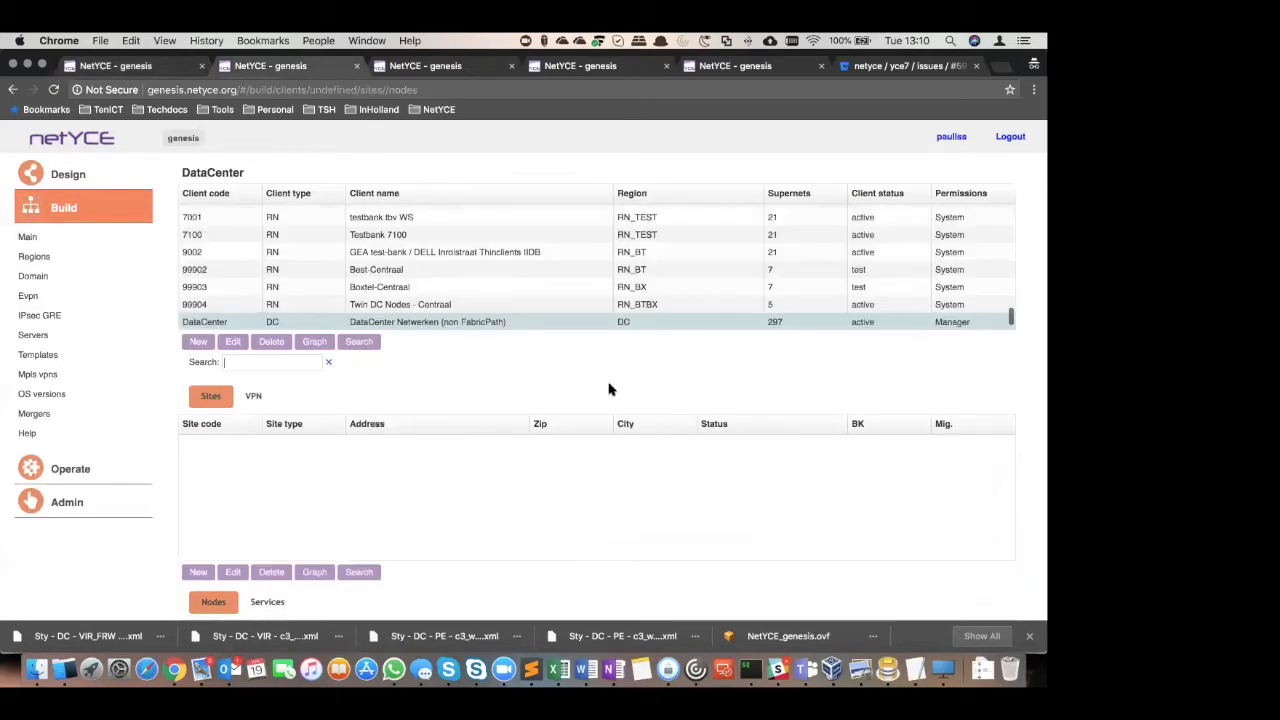
scroll(598, 453, down, 5)
scroll(160, 229, up, 3)
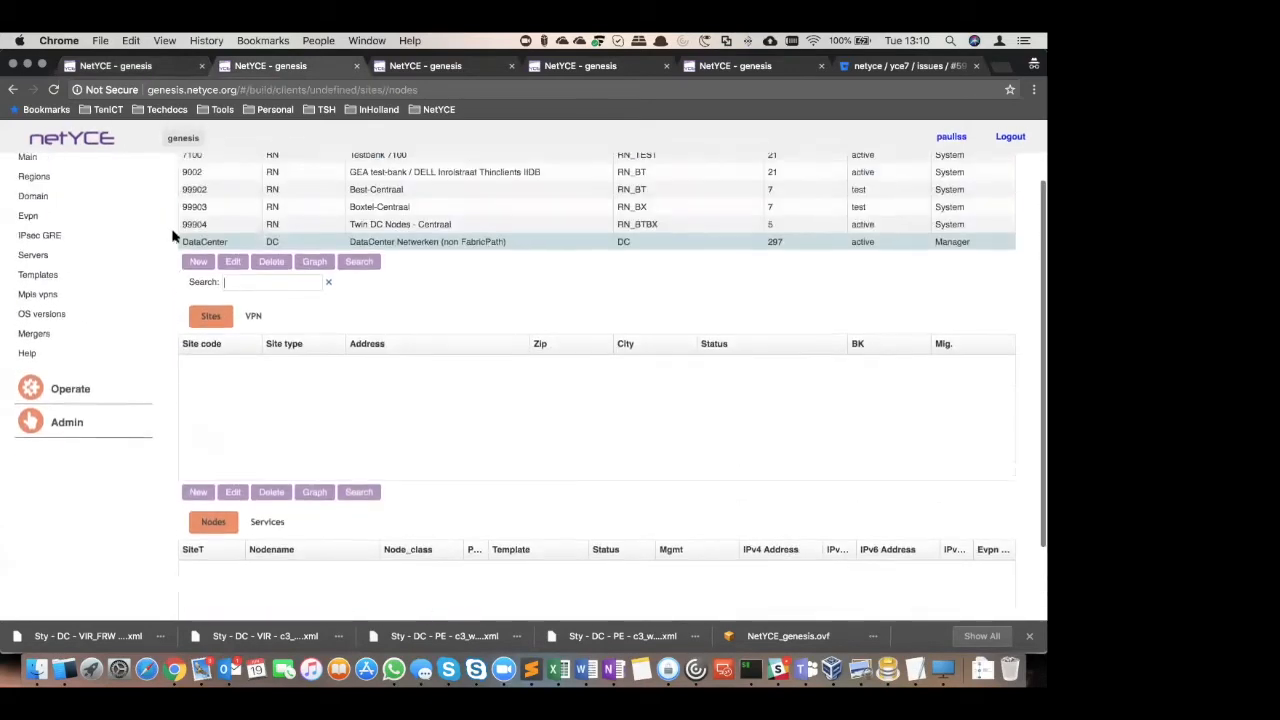
click(197, 263)
scroll(320, 457, down, 3)
click(272, 428)
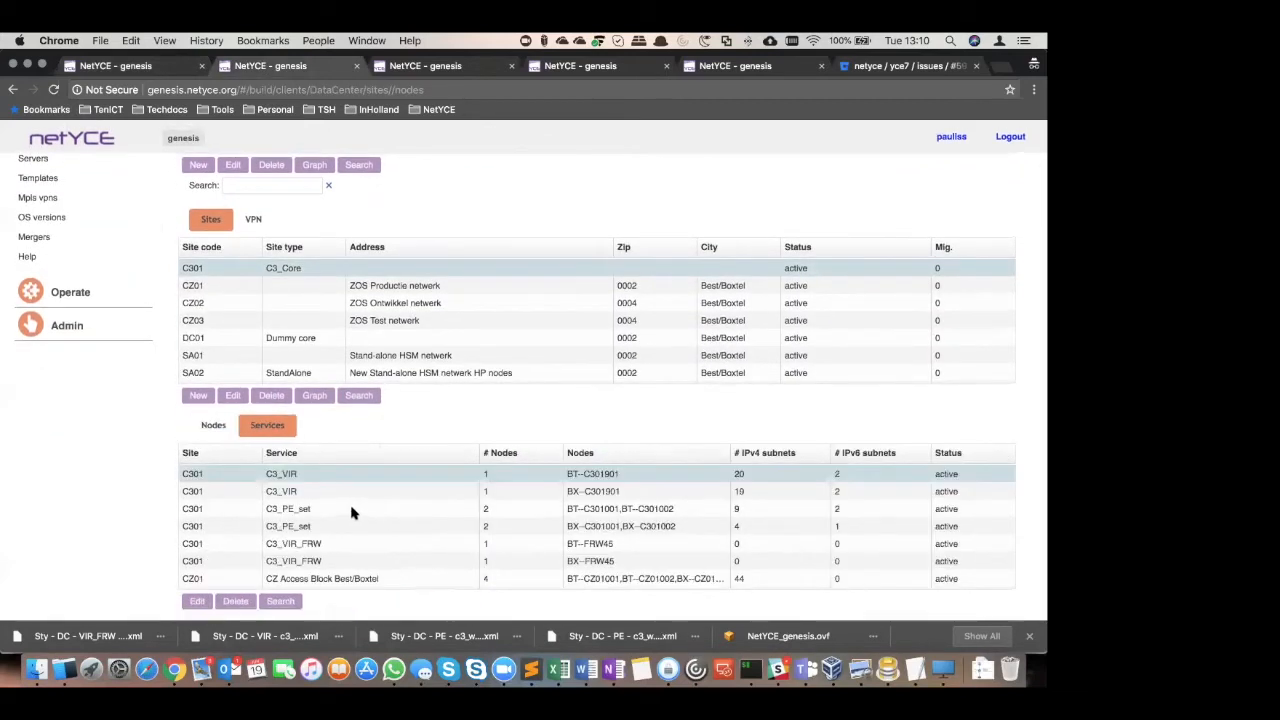
click(385, 510)
double_click(399, 512)
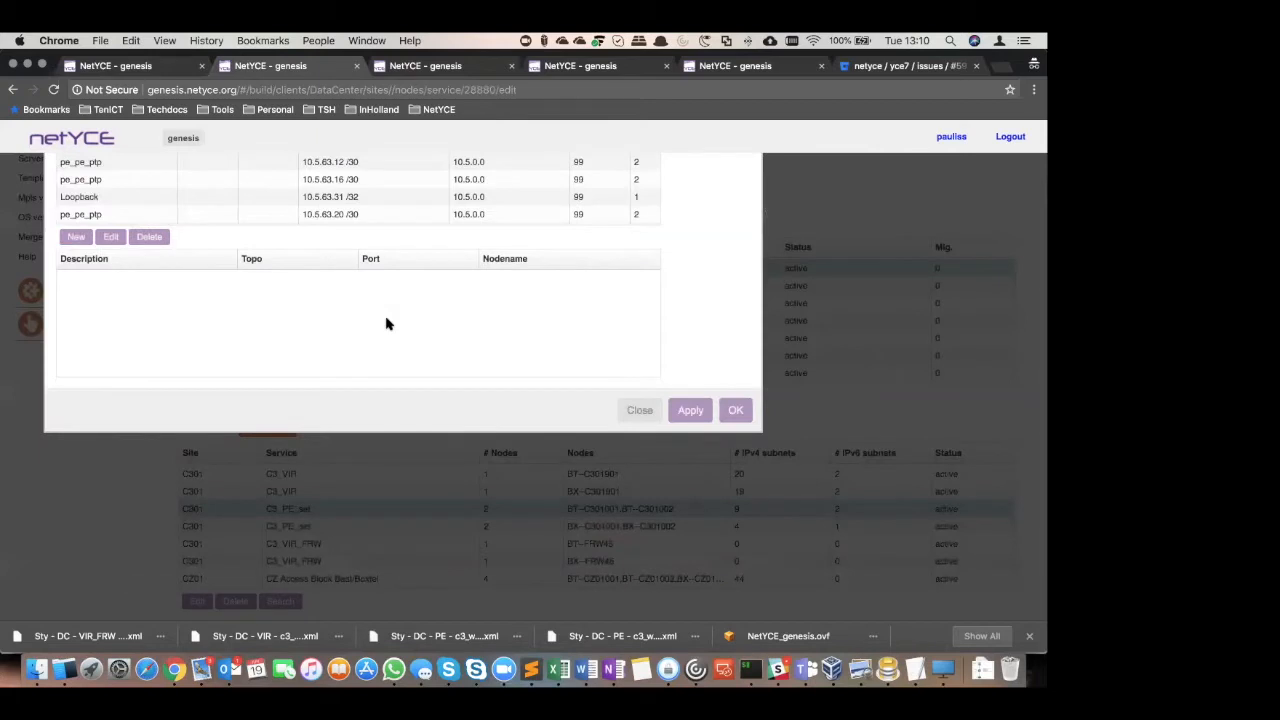
Inspect the henk BT_A_ce_ptp IPv4 component and BT_B_ce_ptp IPv6 component with their port assignments, and close the service
scroll(255, 204, down, 2)
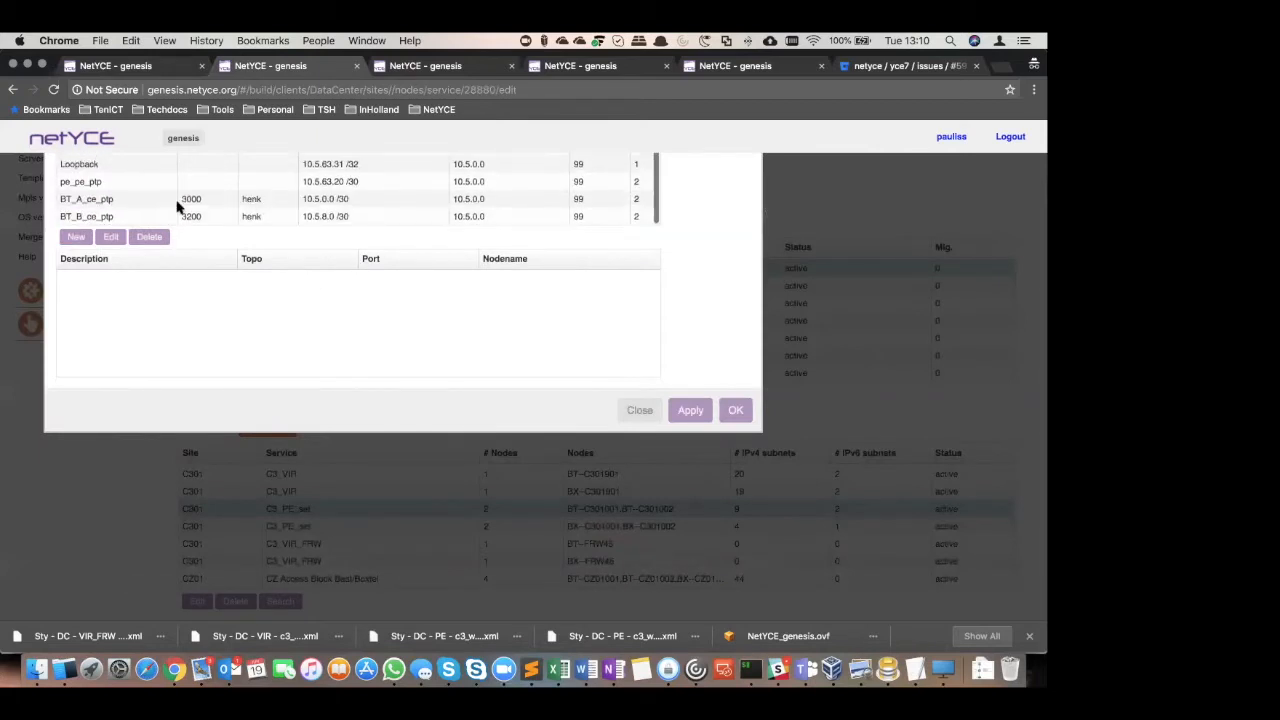
click(104, 203)
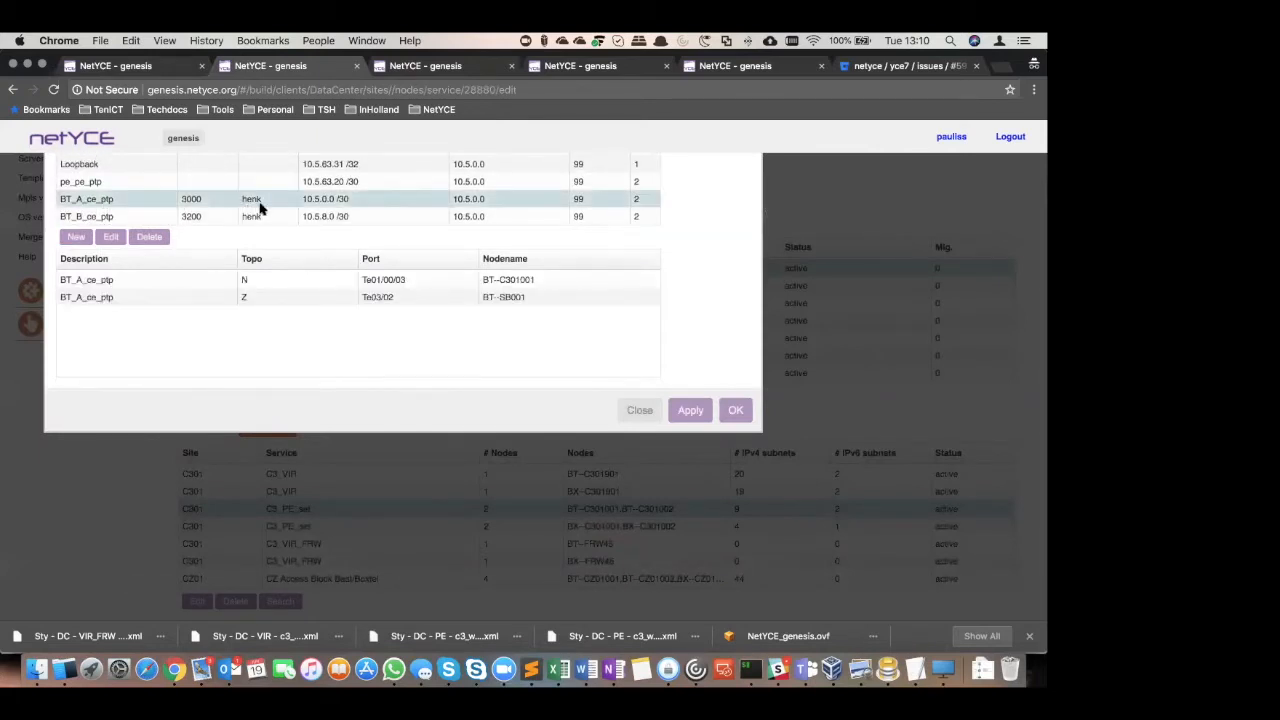
scroll(926, 352, up, 3)
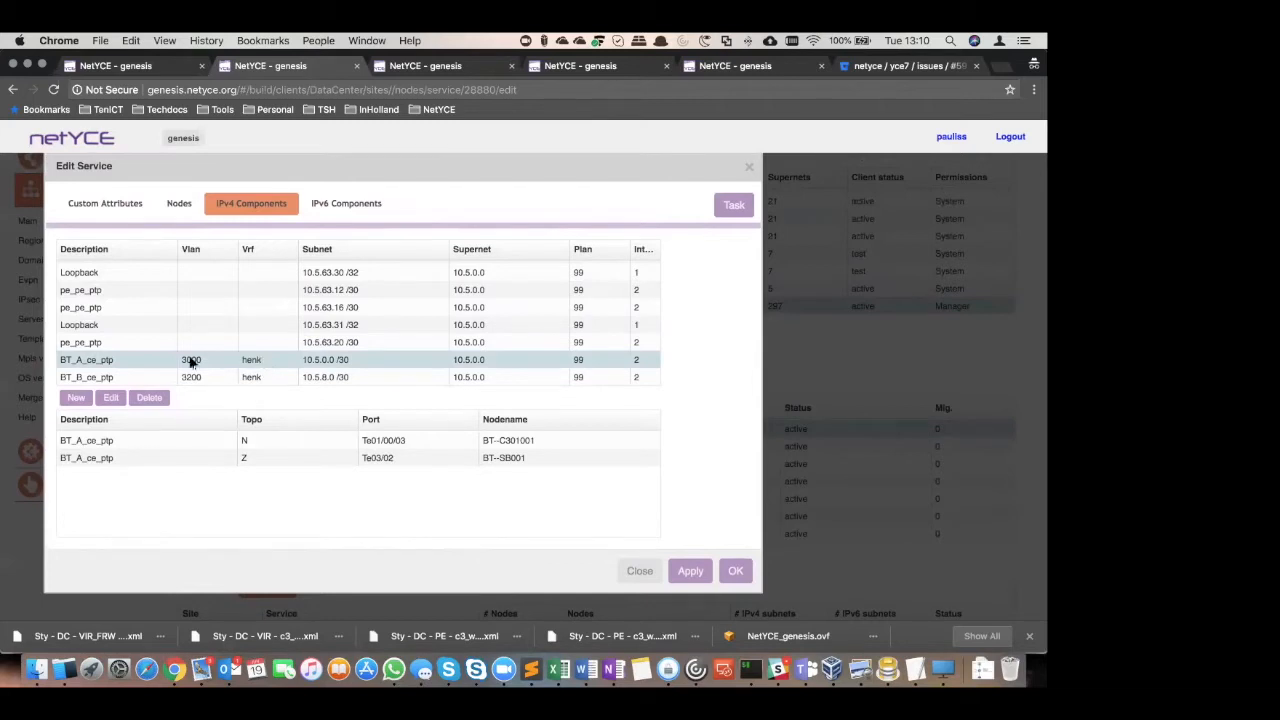
click(362, 208)
click(207, 287)
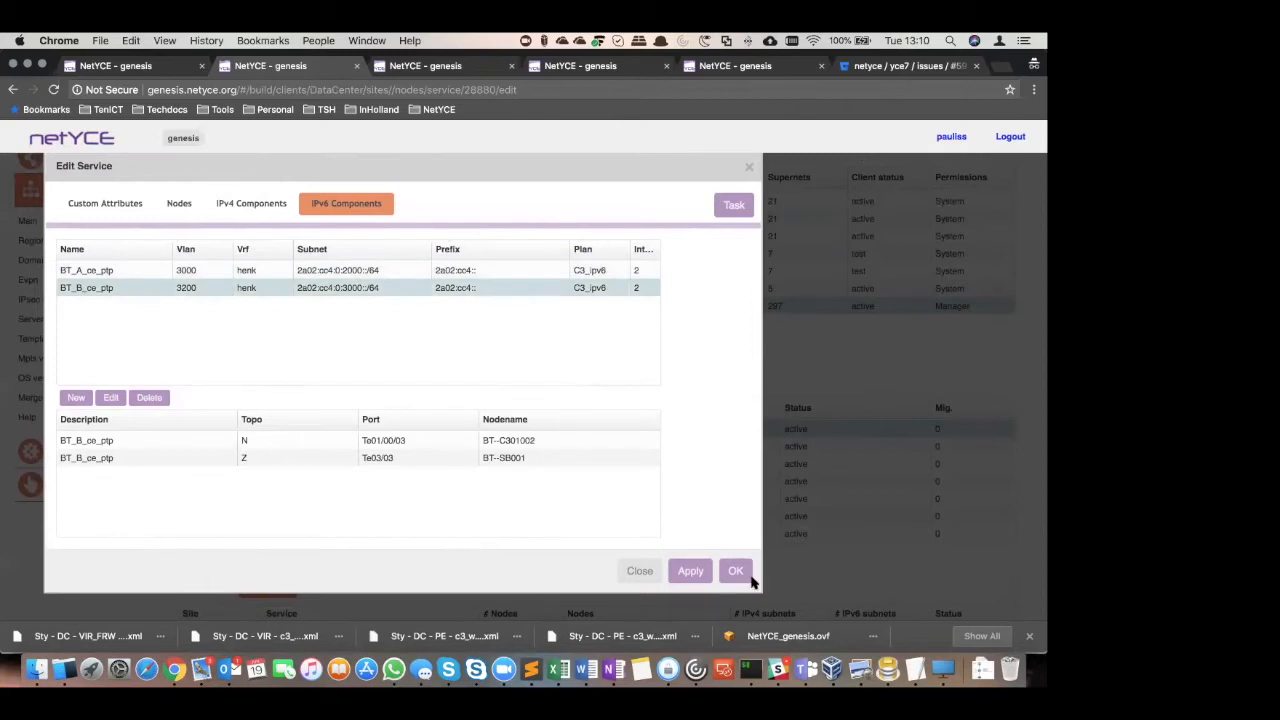
click(640, 571)
View the network graph of site C301, move node BT--SB001 further down to check its links, and close the graph
click(314, 577)
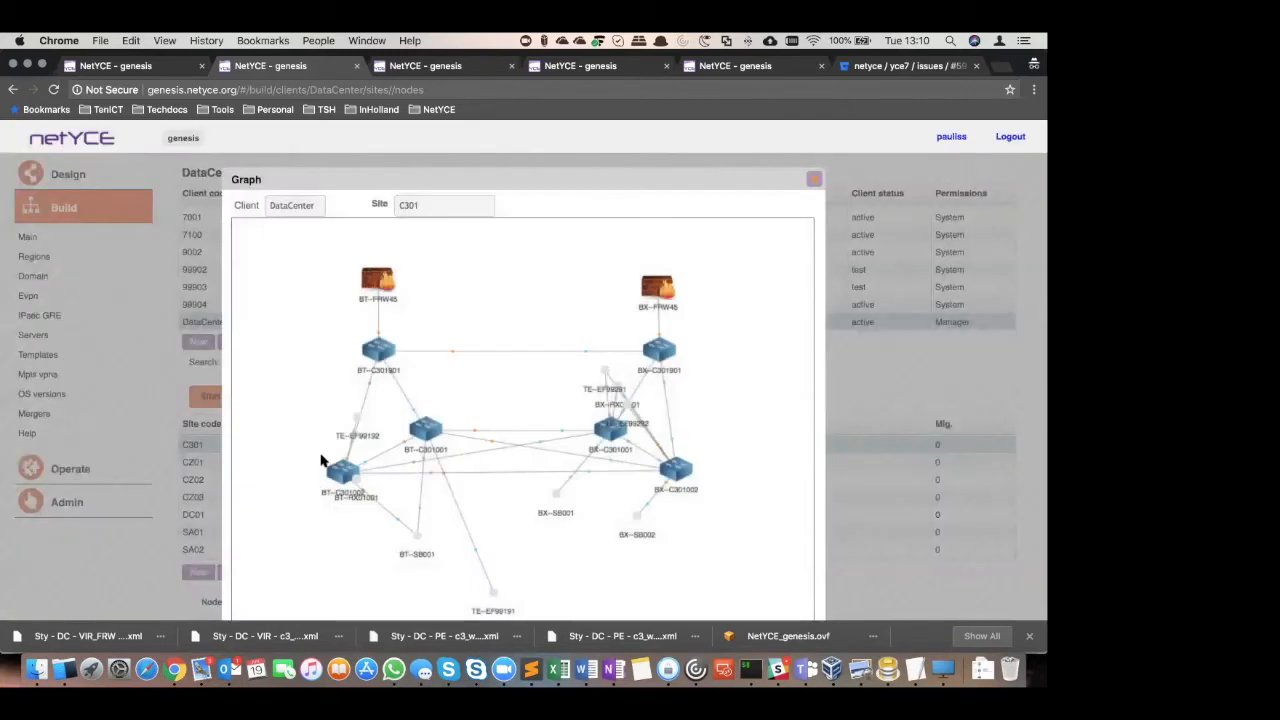
drag(421, 543, 406, 582)
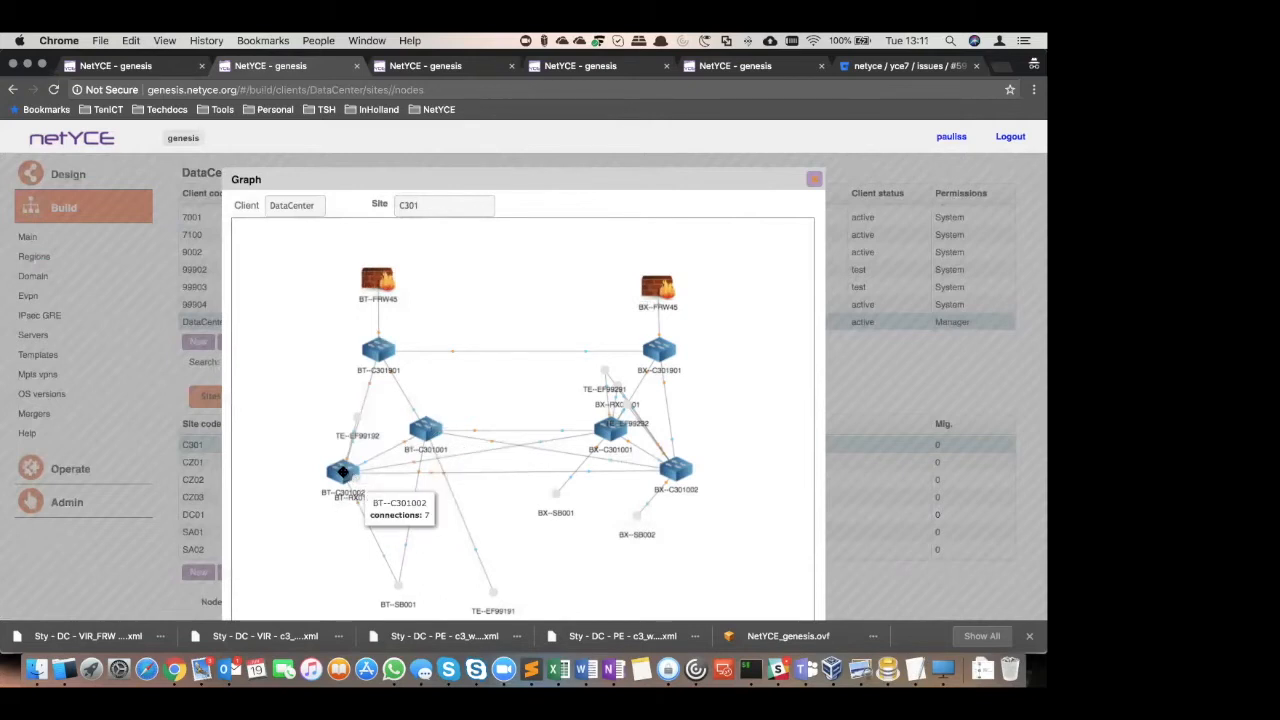
mouse_move(396, 585)
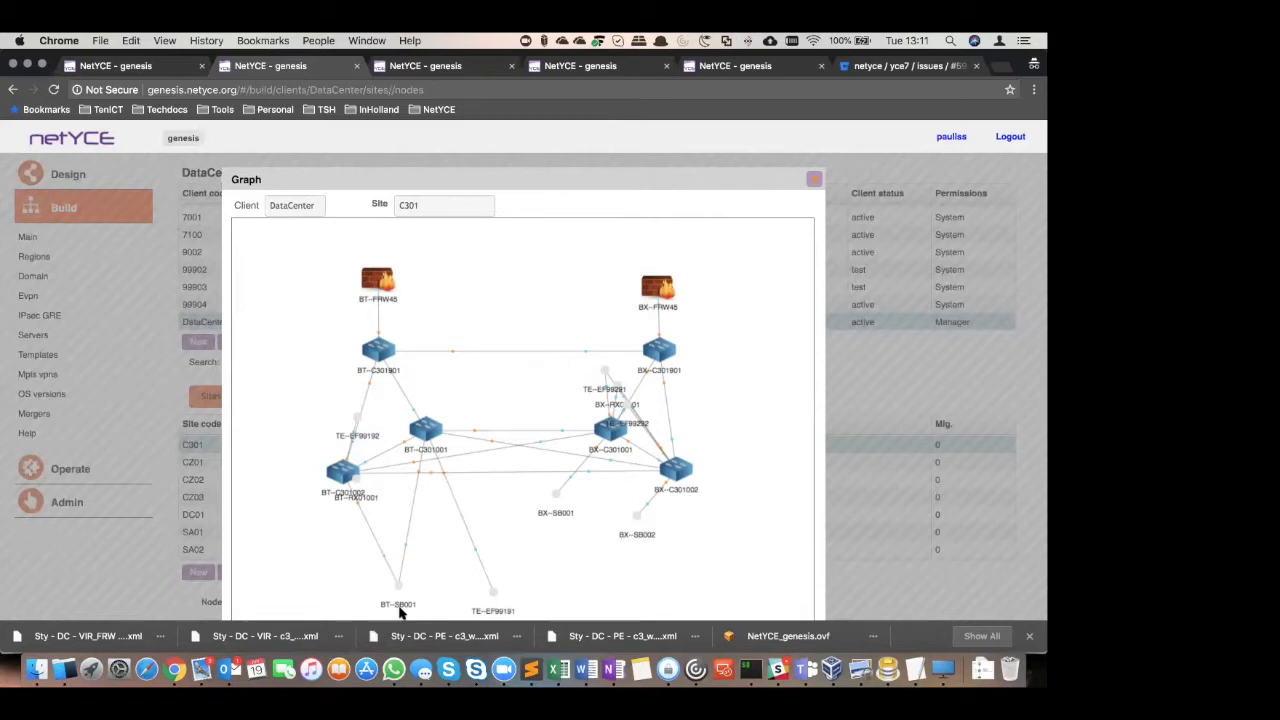
scroll(413, 603, down, 3)
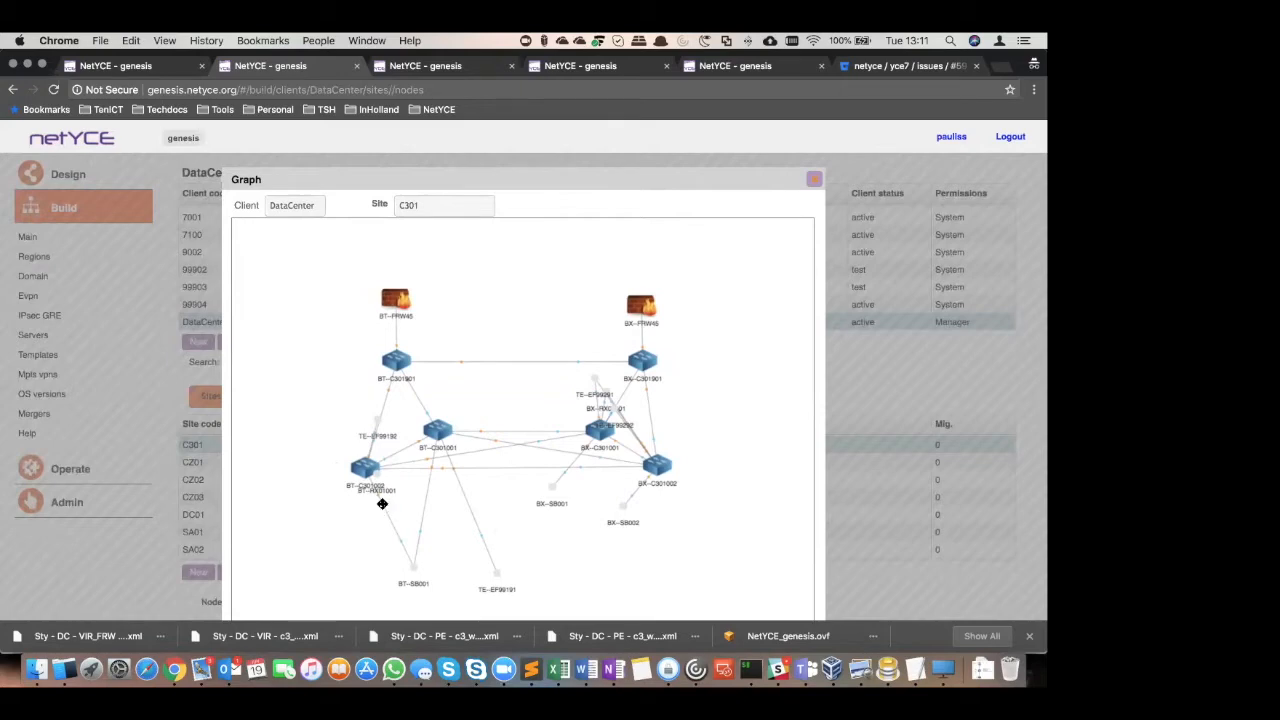
click(814, 182)
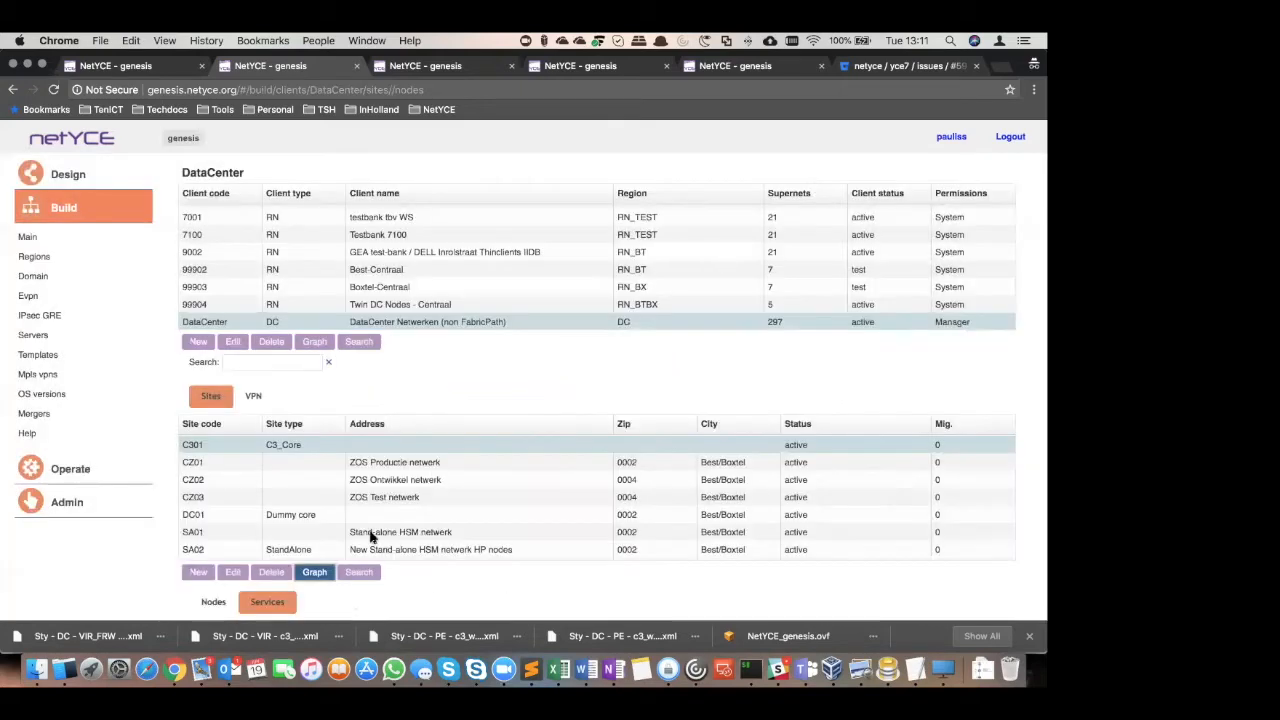
Return to the C3 VPNs service configuration, open the job list of VPN 80 and filter it to priority 8 jobs
click(74, 477)
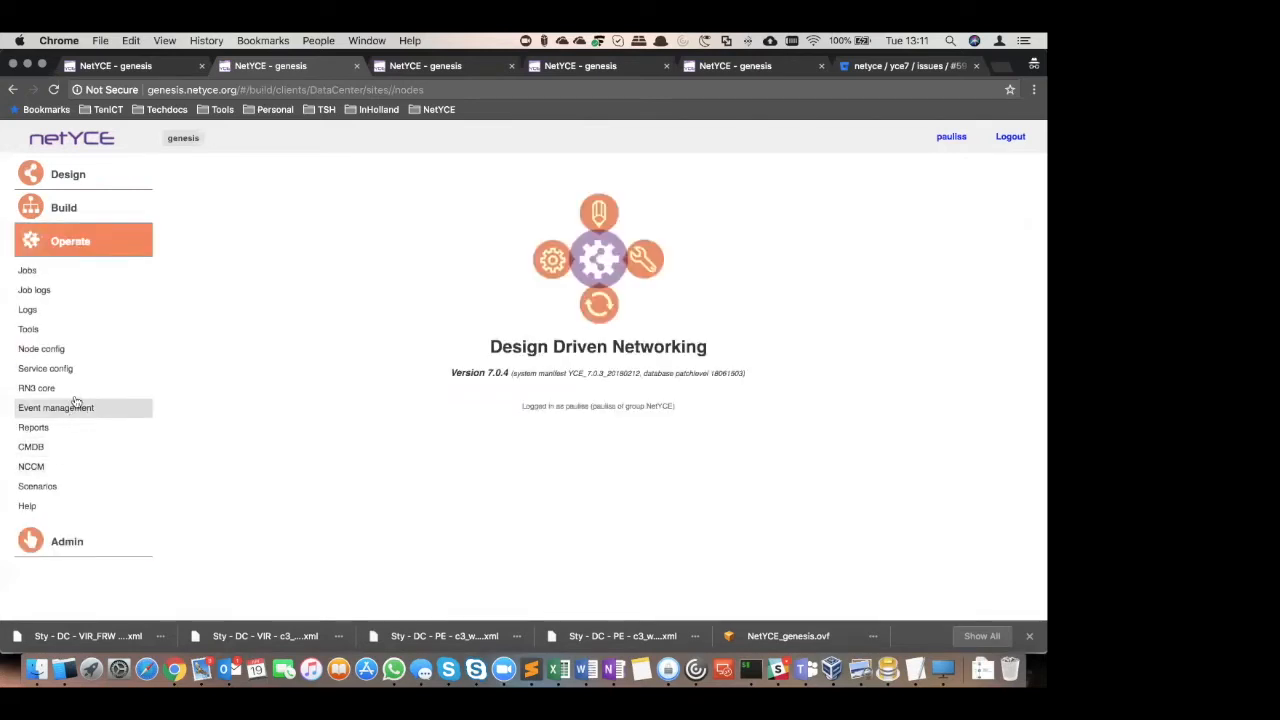
click(74, 368)
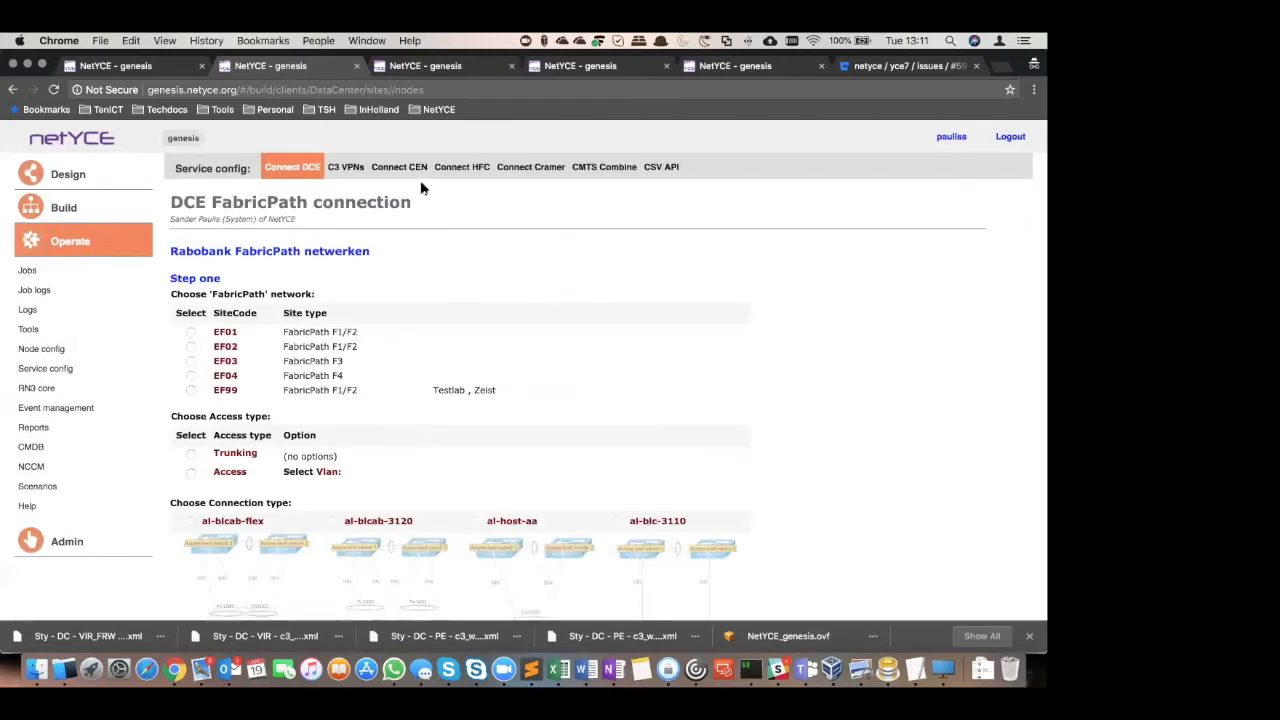
click(345, 167)
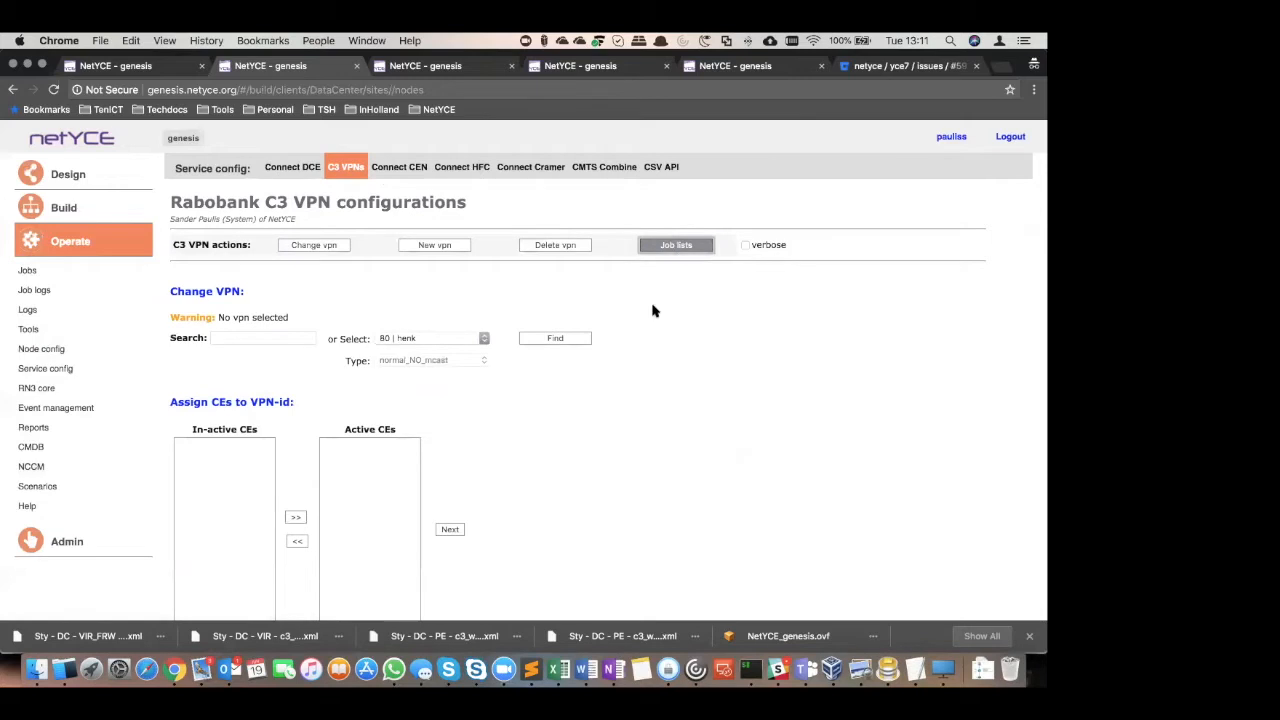
click(737, 429)
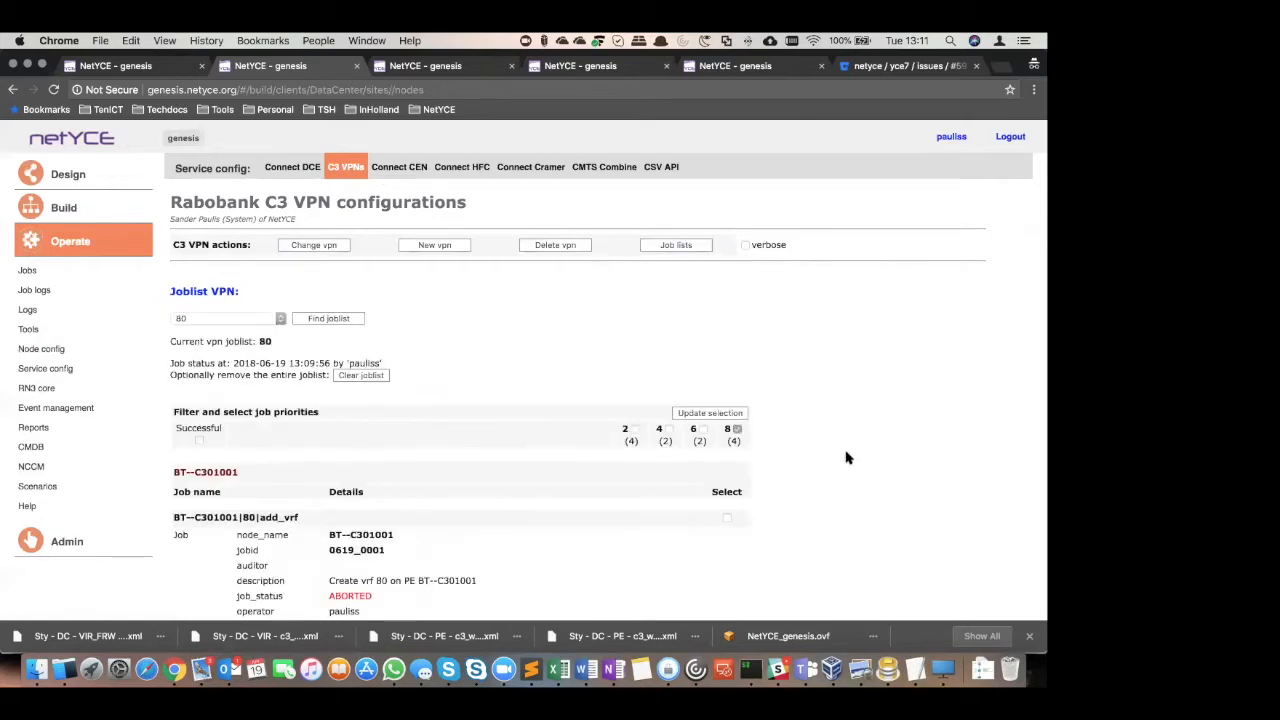
scroll(847, 443, down, 3)
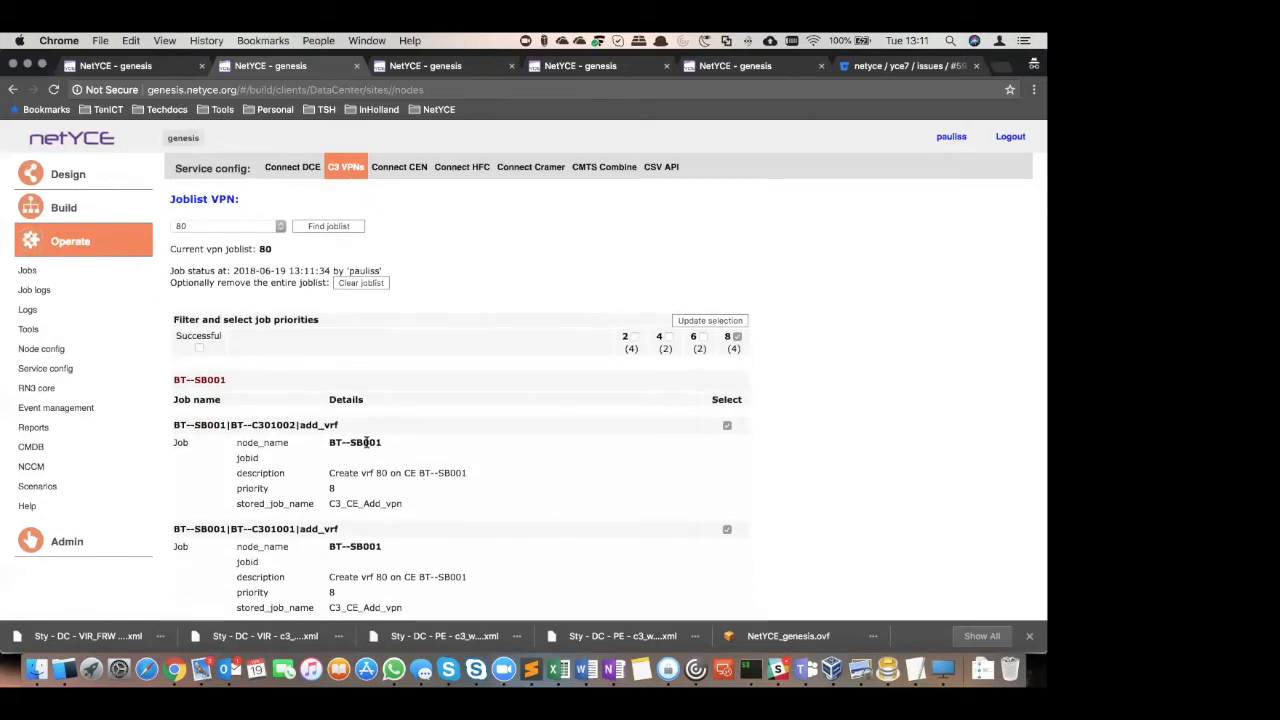
Deselect both BX--SB001 jobs and schedule the two BT--SB001 add_vrf jobs to run now
scroll(434, 486, down, 5)
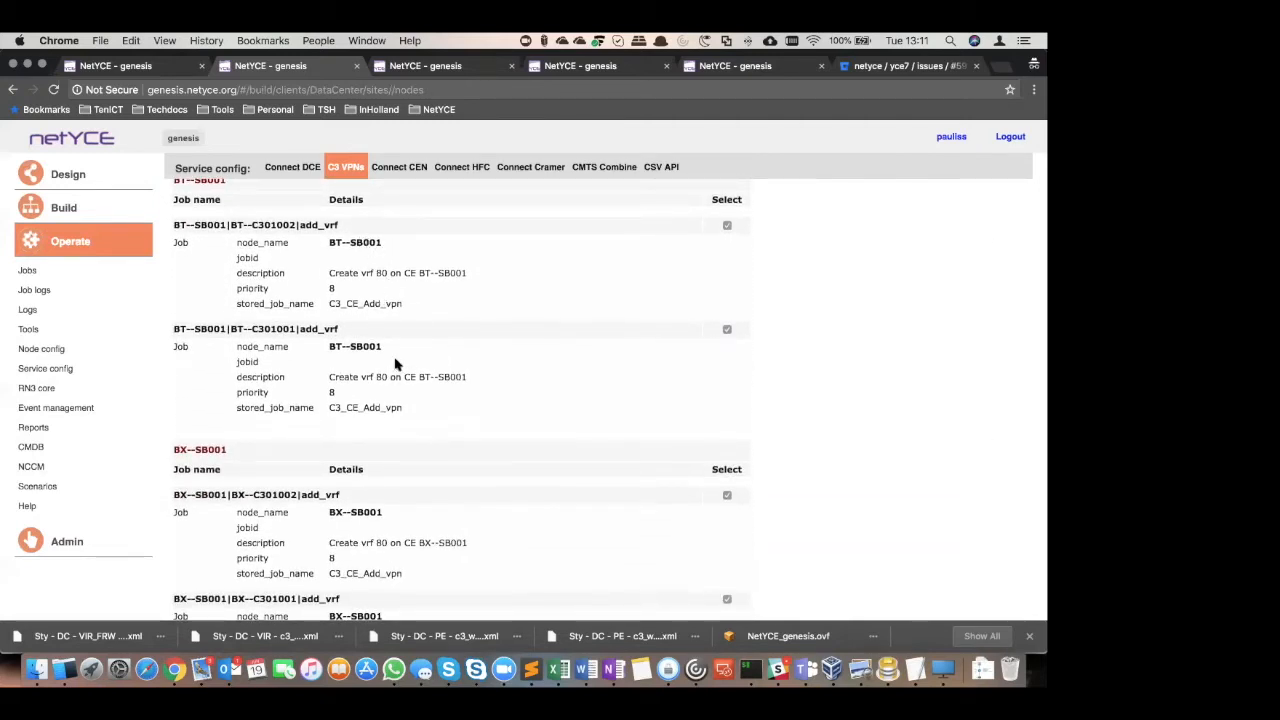
scroll(556, 528, down, 6)
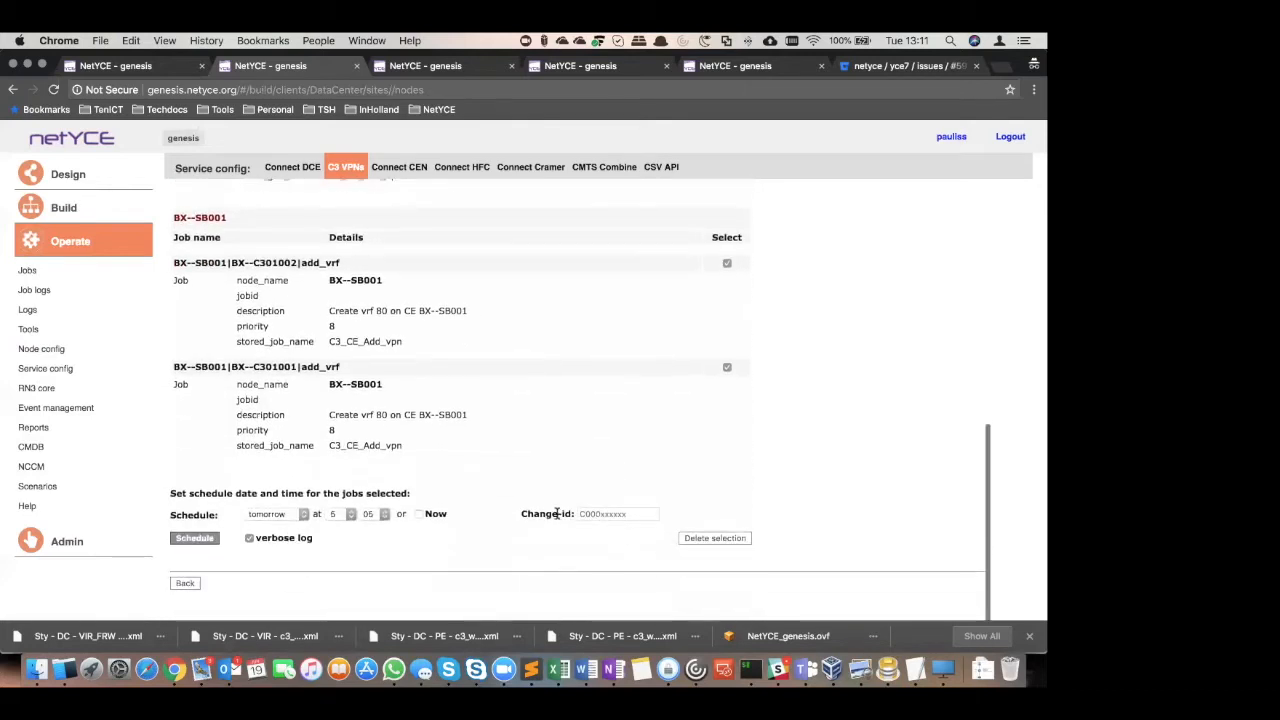
click(208, 543)
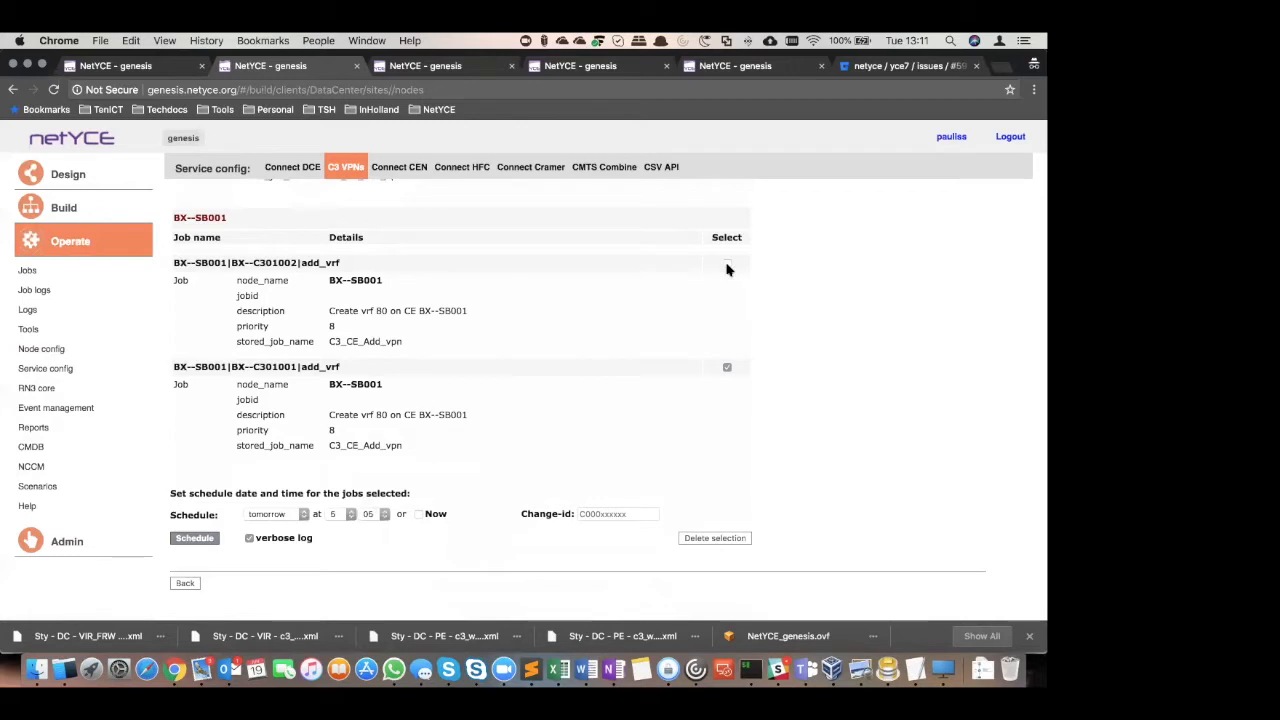
click(418, 514)
click(667, 185)
click(185, 537)
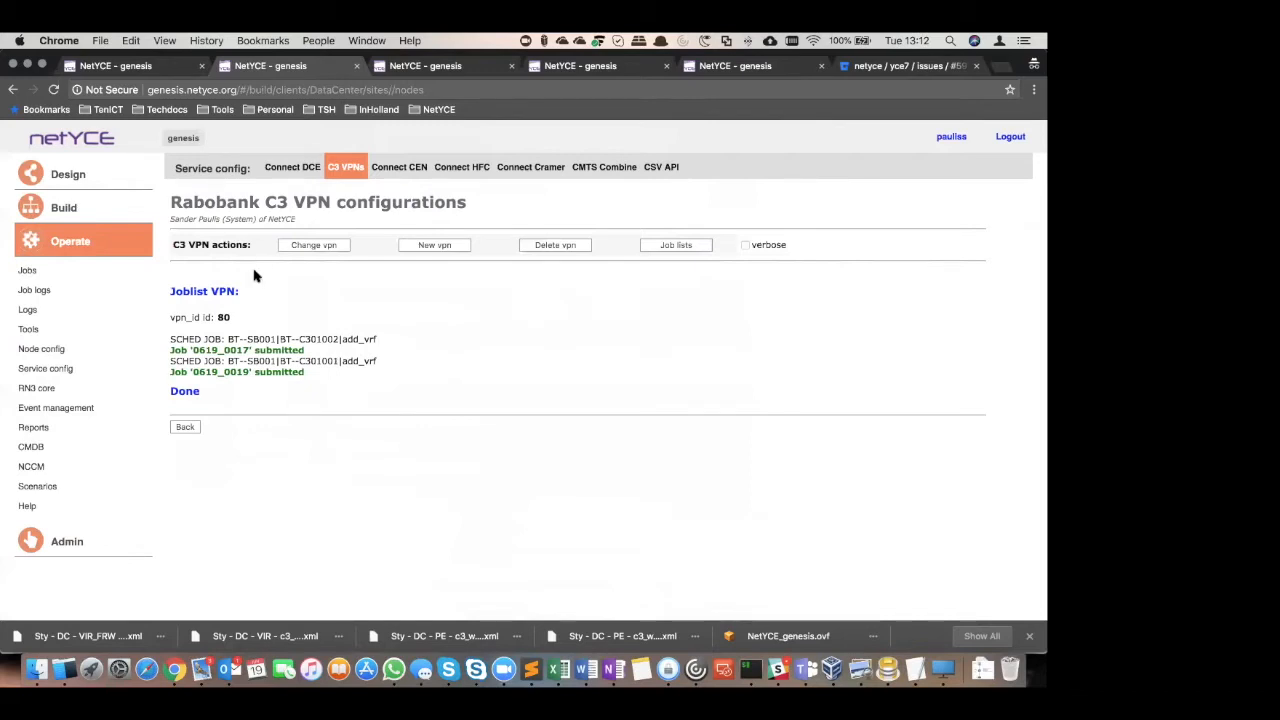
From the scheduled jobs, open the log files of job 0619_0019, examine the BT--C301001.cmd and BT--SB001.cmd commands, and close them
click(27, 270)
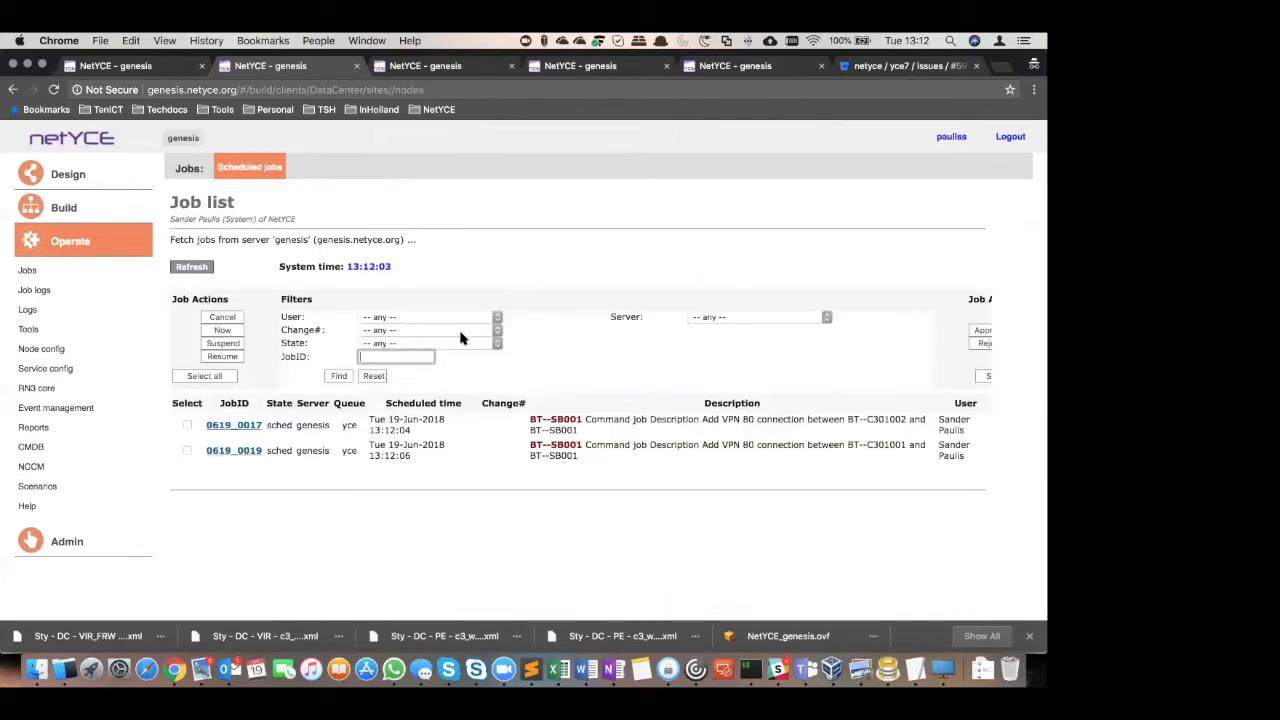
click(239, 427)
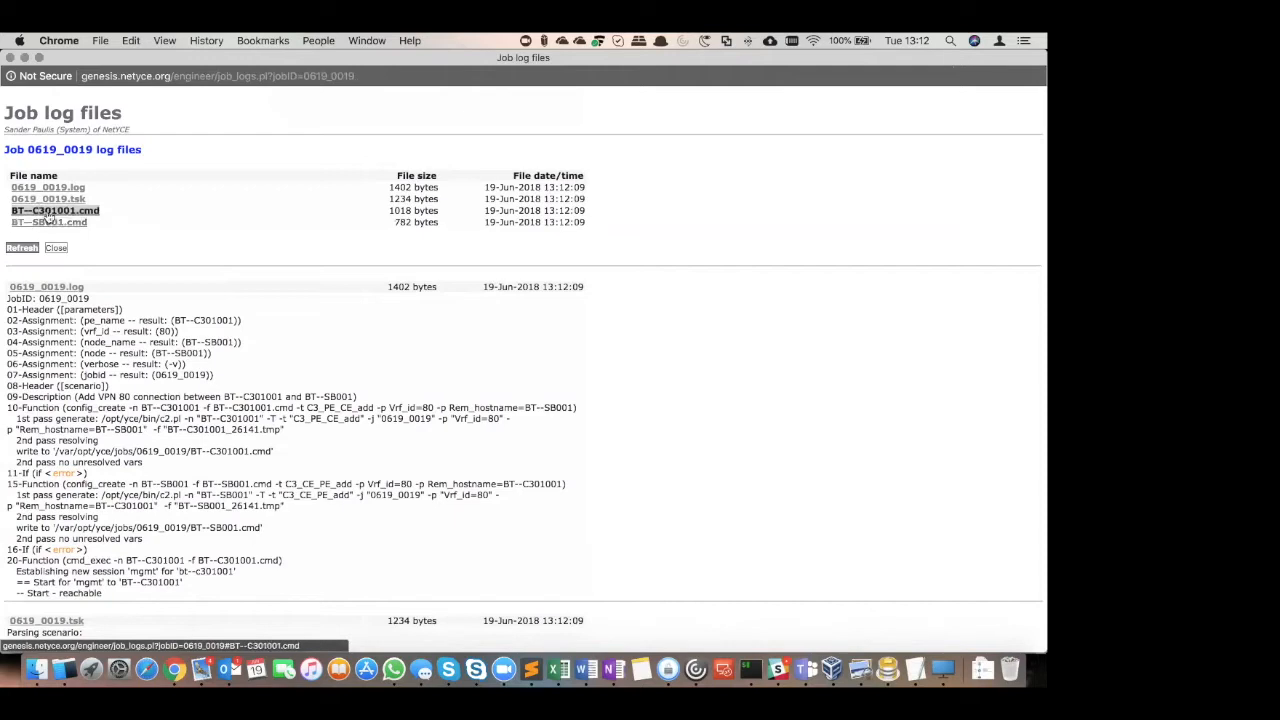
click(61, 213)
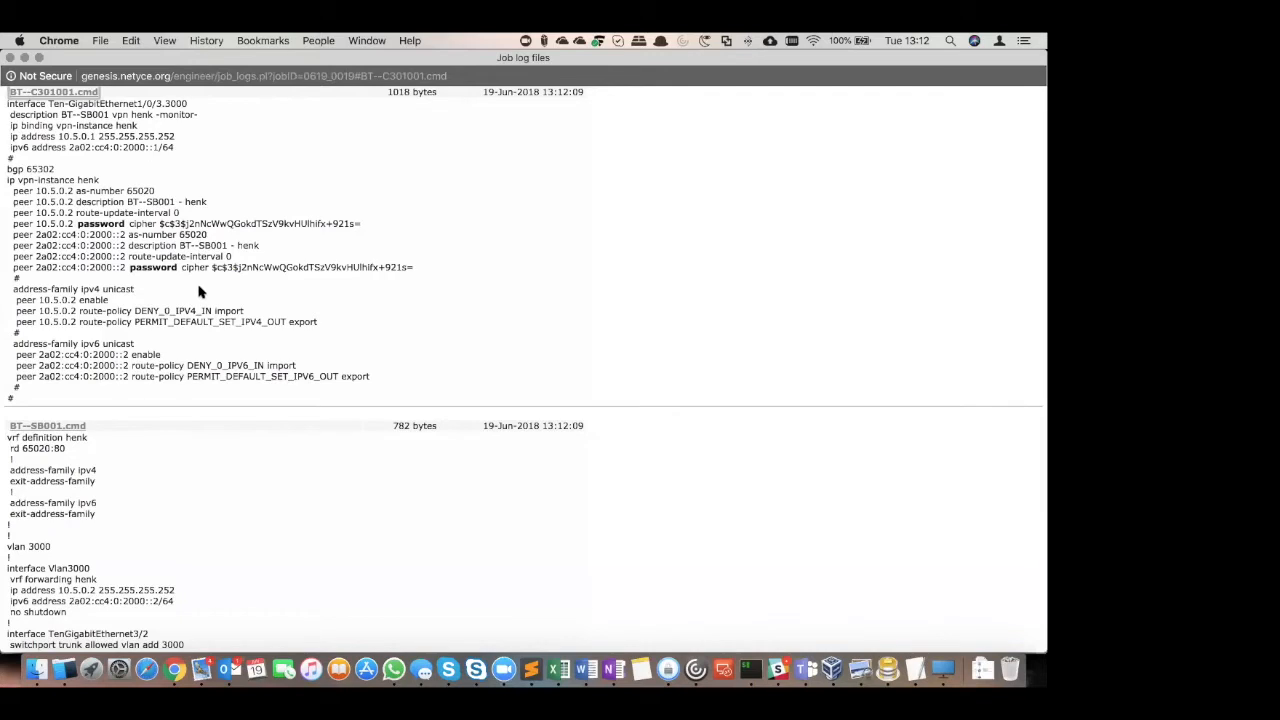
scroll(170, 510, down, 2)
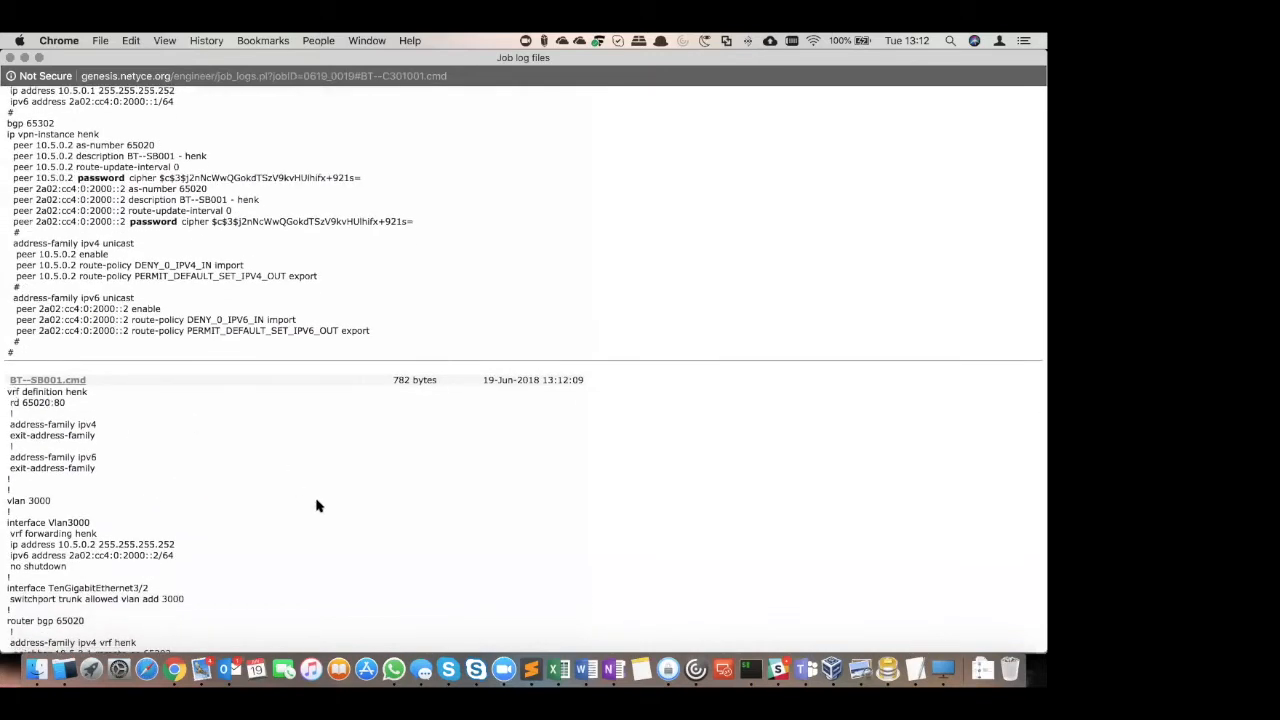
scroll(300, 490, down, 5)
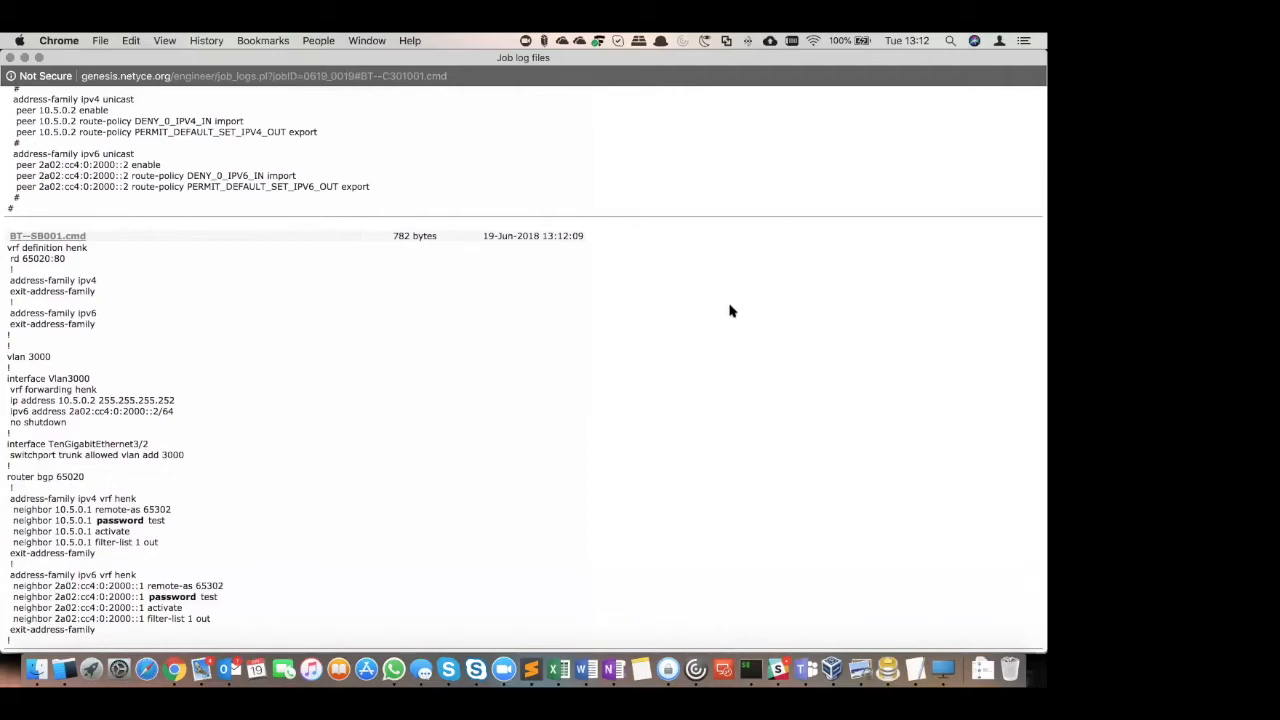
key(super+w)
Return to the first NetYCE session and load VPN 80 | henk for changing
click(162, 69)
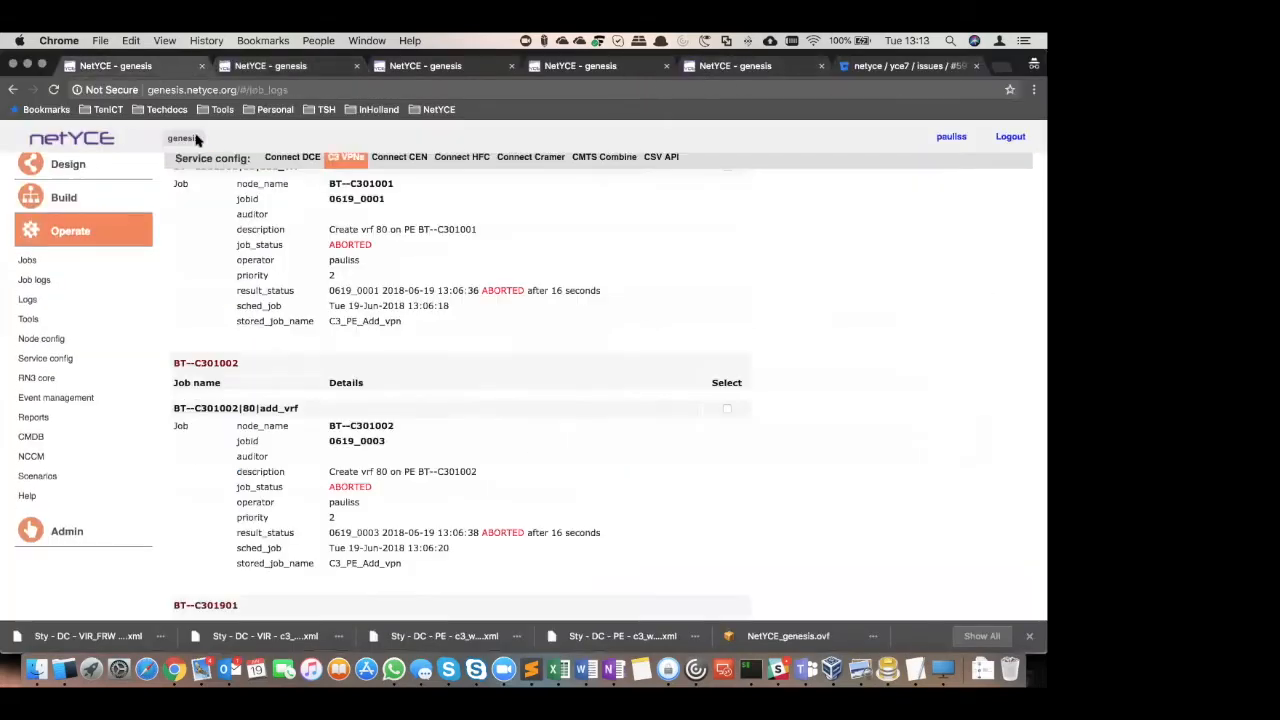
scroll(600, 310, up, 5)
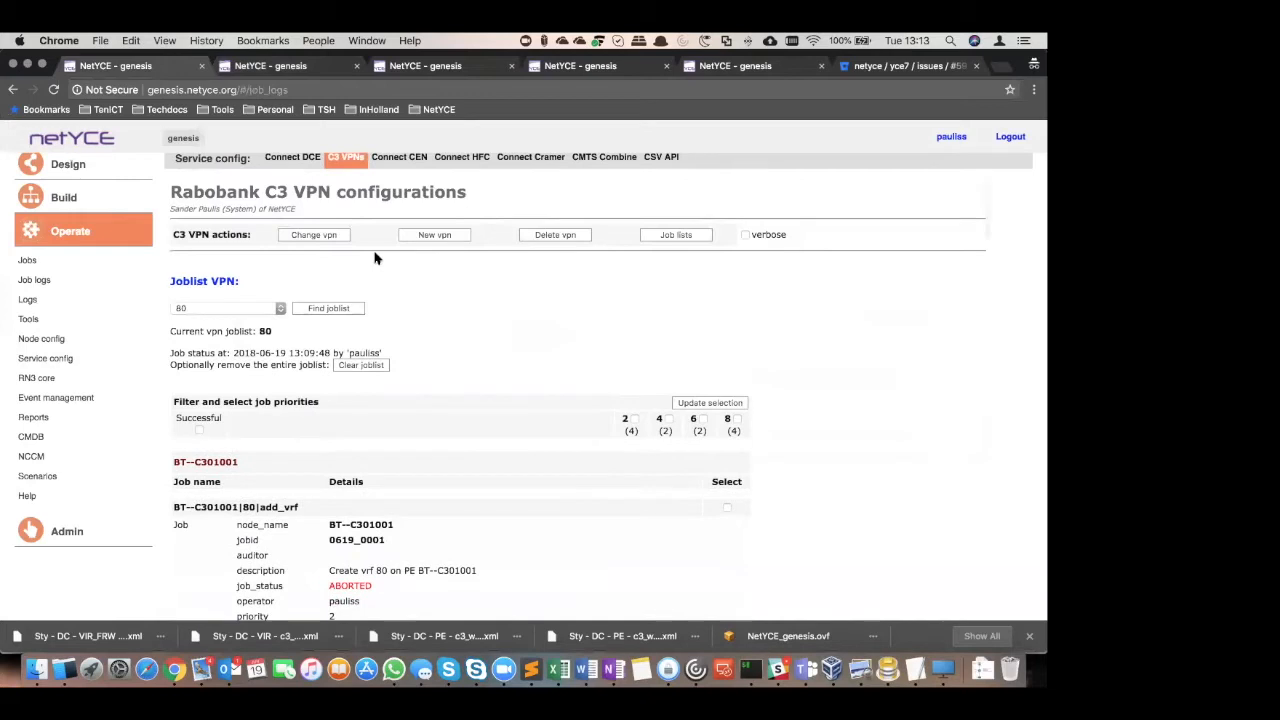
click(318, 236)
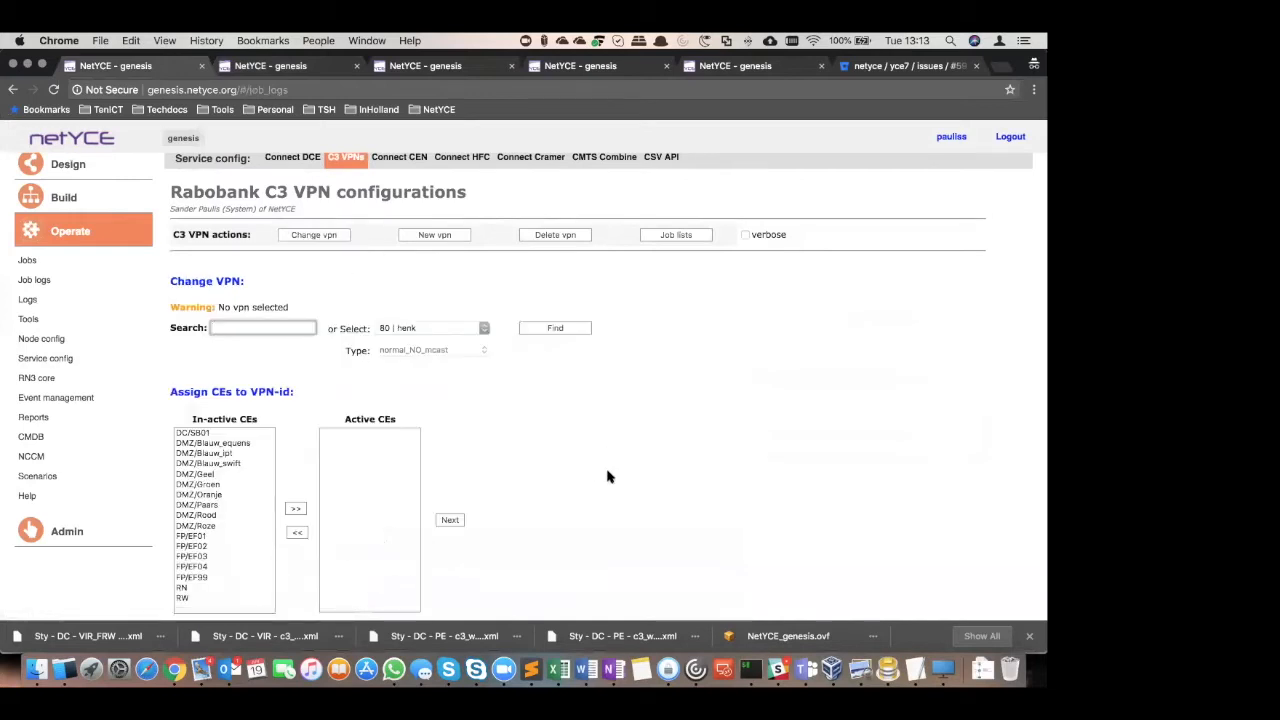
click(560, 330)
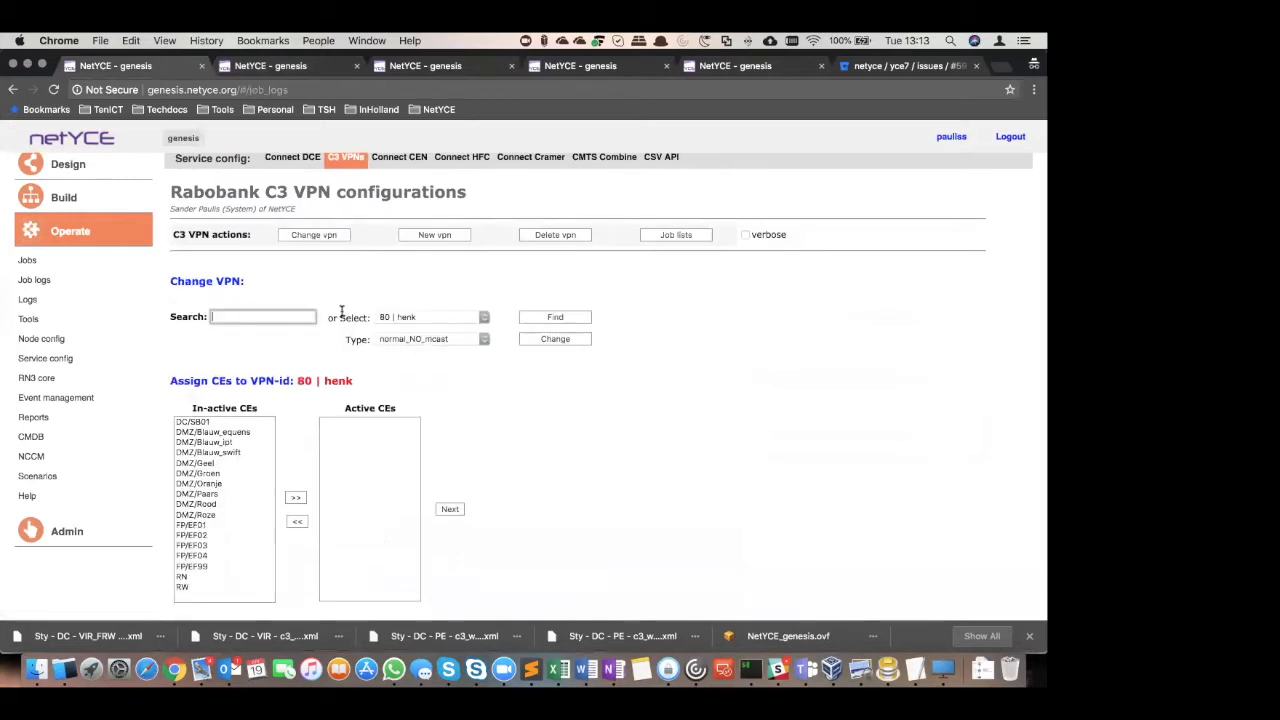
Load VPN 80 | henk, move DC/SB01 from the active back to the in-active CEs, and process the removal
click(456, 321)
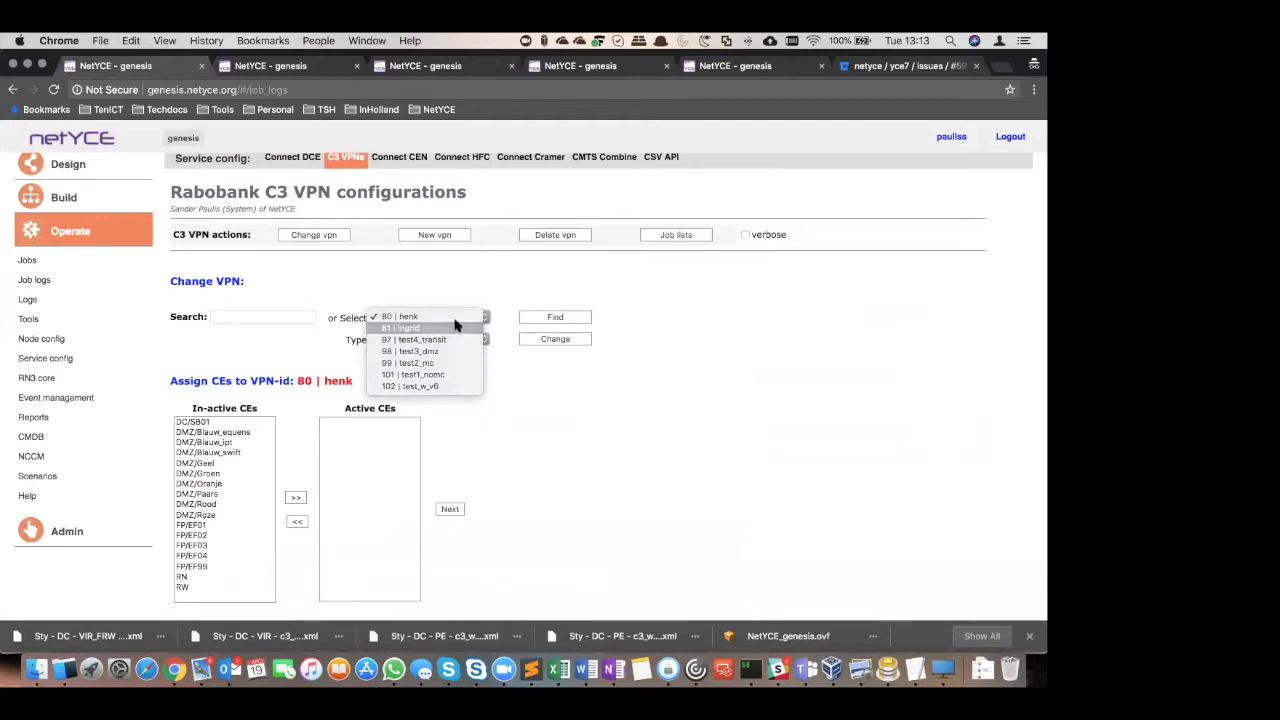
click(451, 330)
click(434, 313)
click(423, 312)
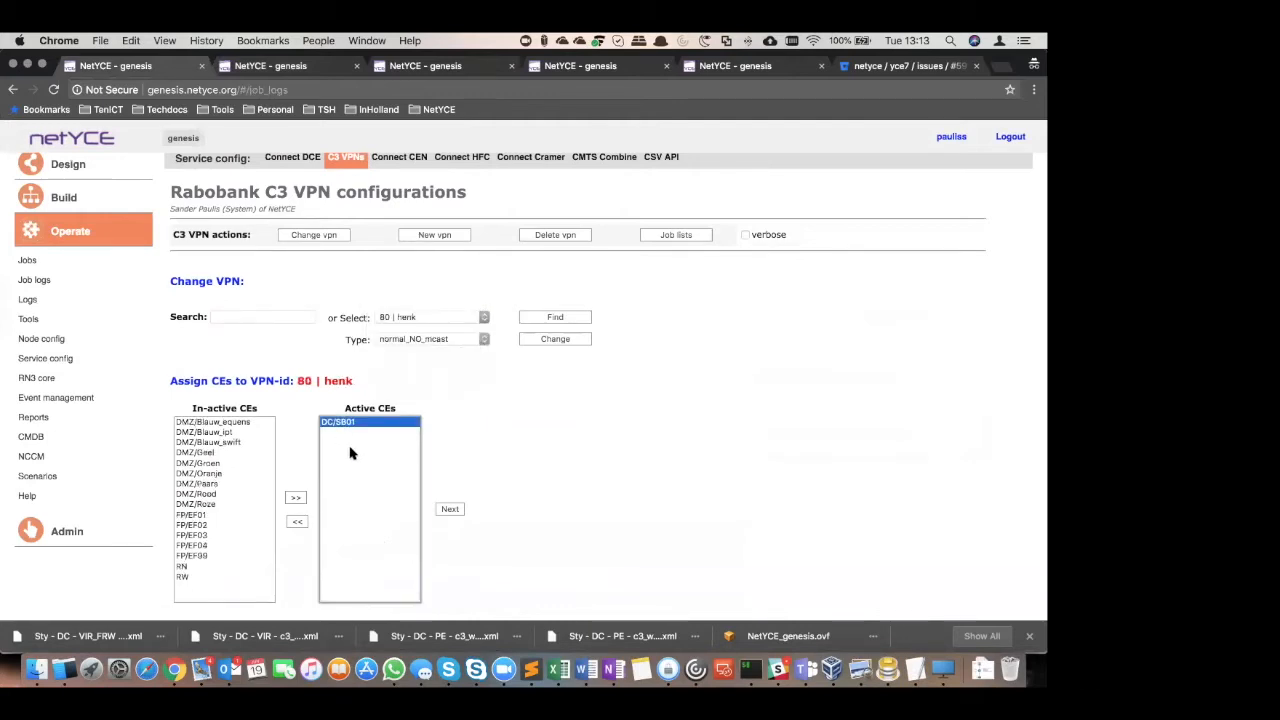
click(300, 524)
click(456, 513)
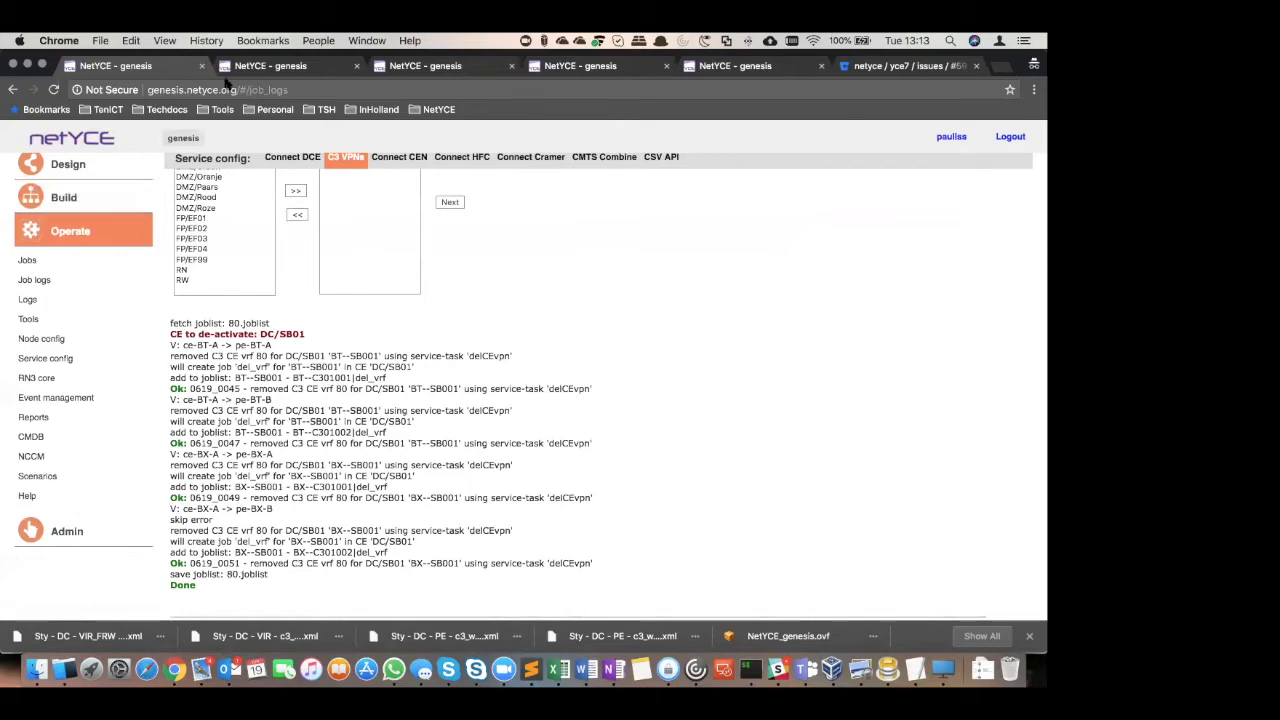
Return to the Build section in the second NetYCE session, view the graph of DataCenter site C301, and close it
click(250, 67)
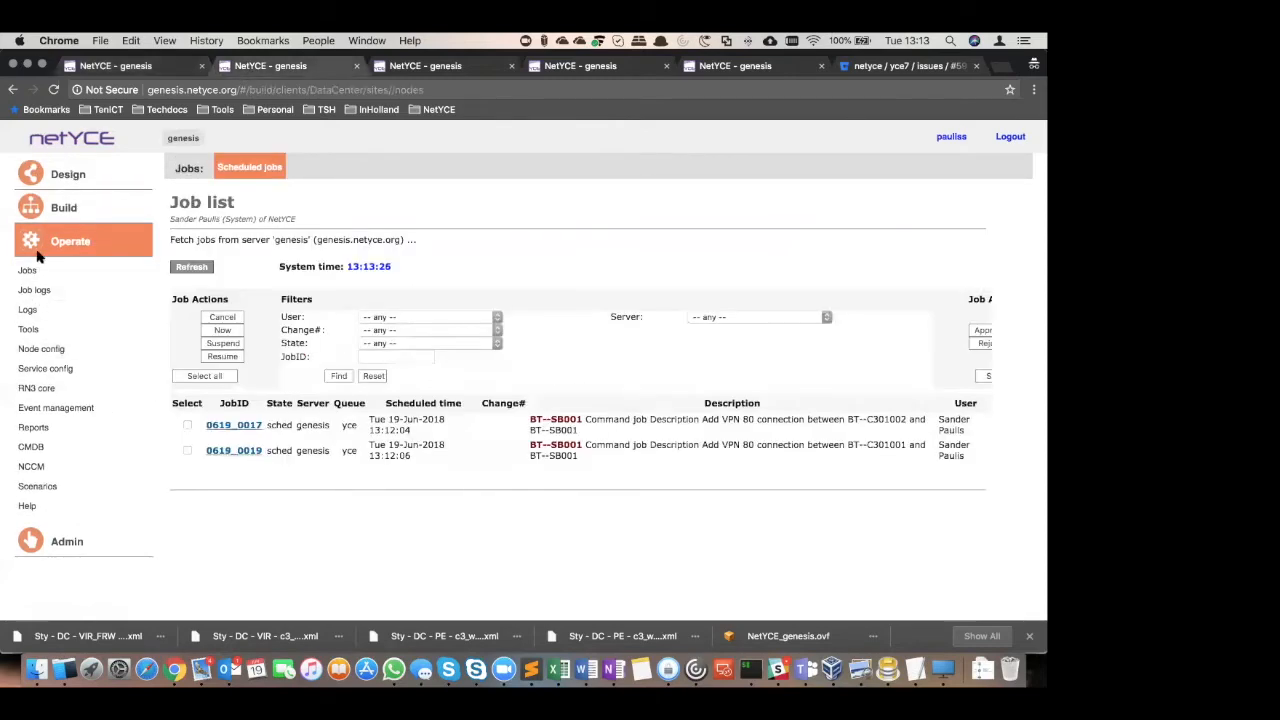
click(63, 210)
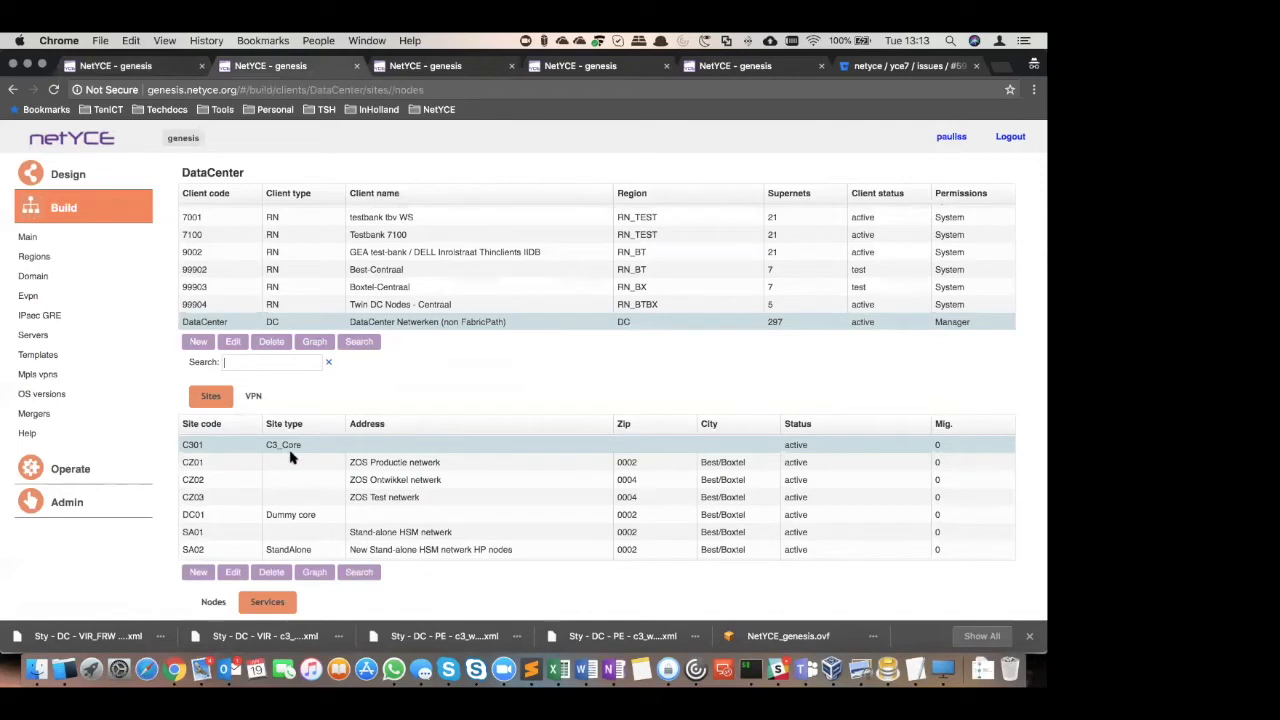
click(314, 572)
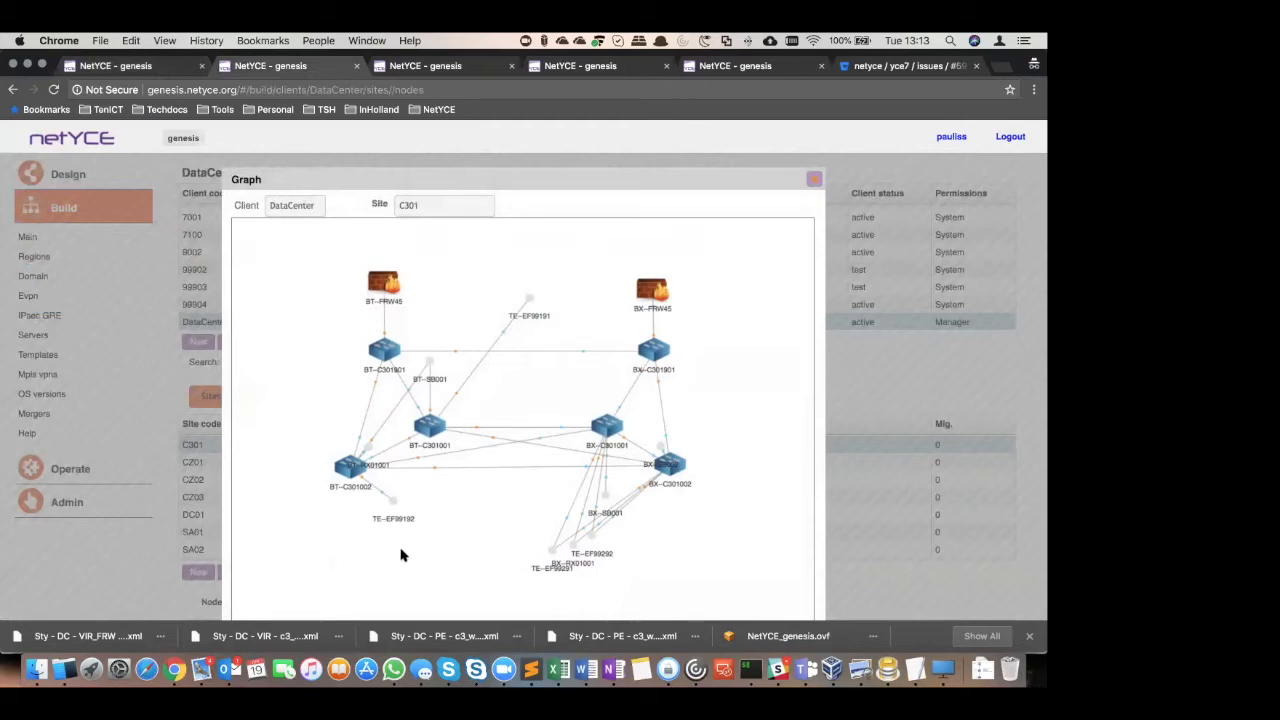
click(814, 181)
Open the C3_PE_set service of BT--C301001 and BT--C301002, examine its IPv4 components, and close it
scroll(694, 594, down, 4)
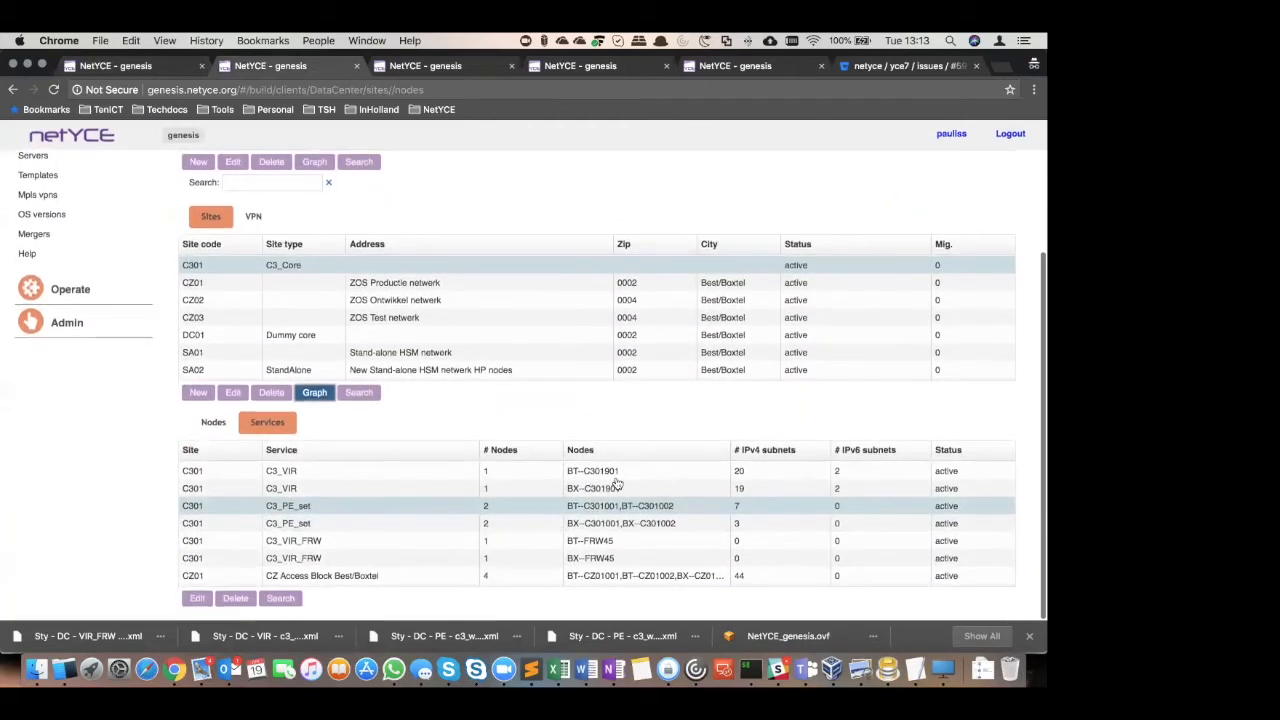
double_click(645, 513)
scroll(949, 367, up, 4)
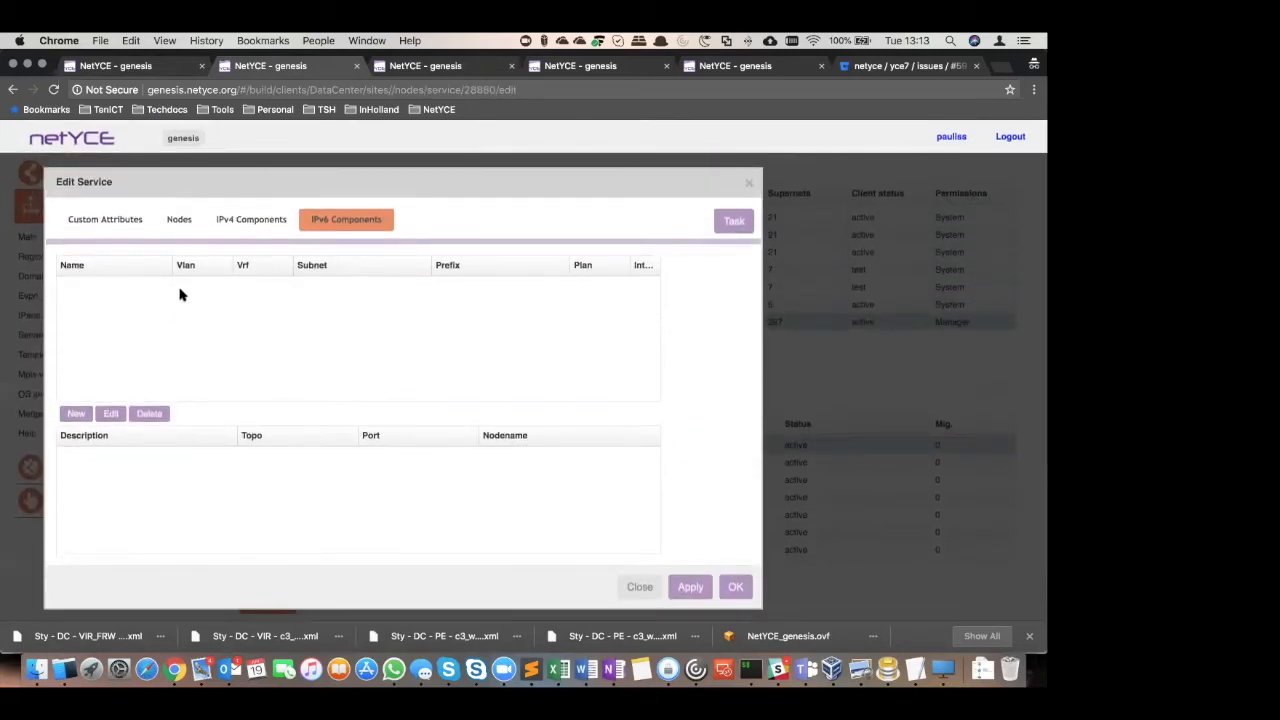
click(264, 221)
scroll(380, 300, down, 2)
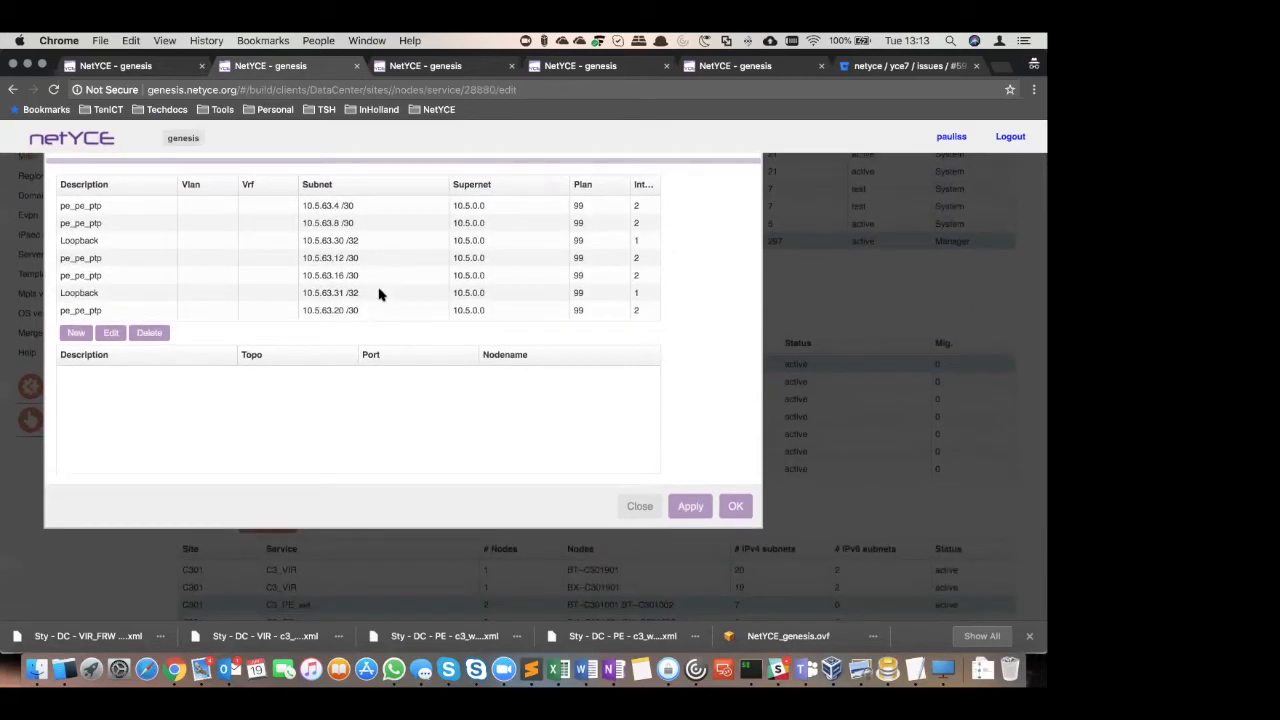
scroll(363, 286, up, 2)
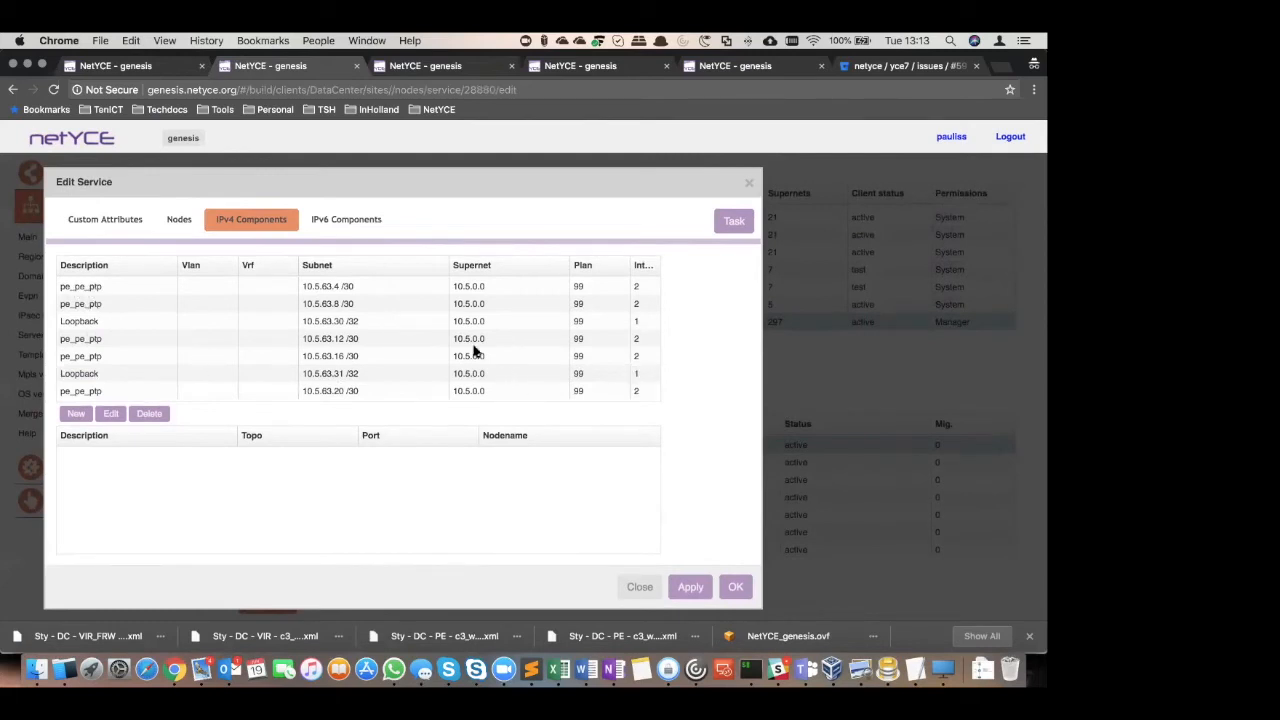
click(640, 588)
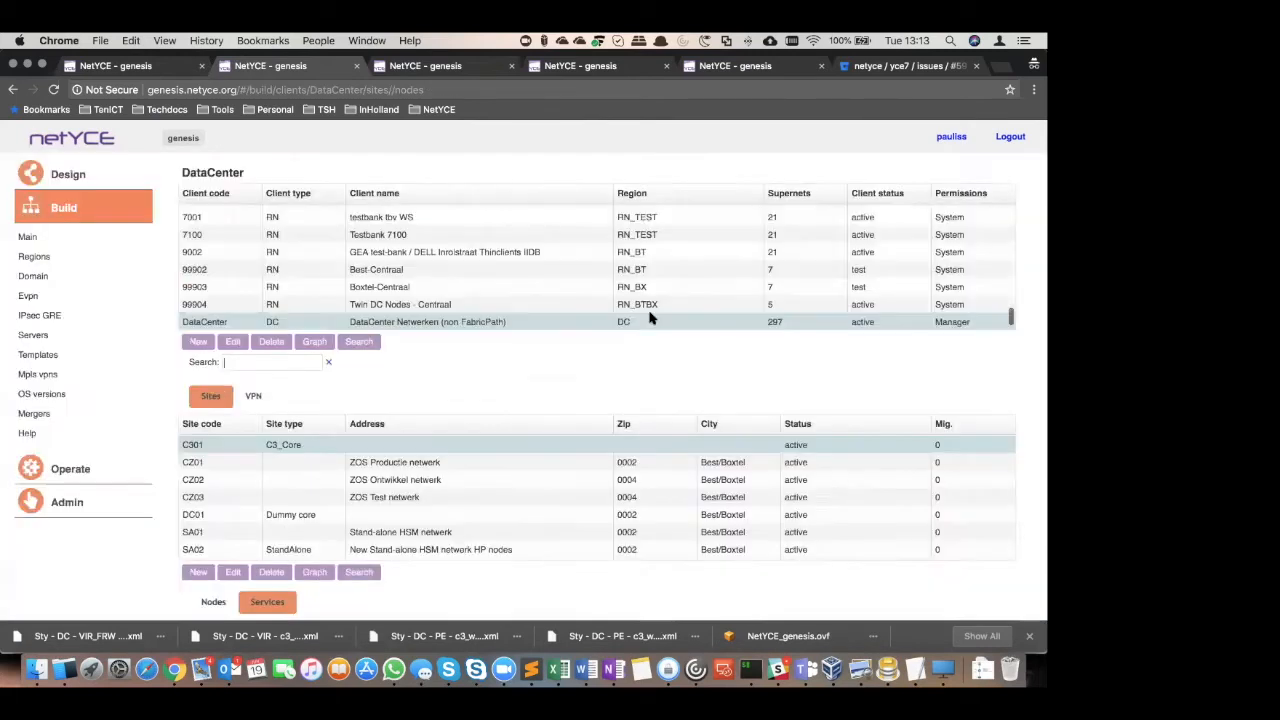
Select site SB01 of the DataCenter client and open its node BT--SB001
scroll(128, 530, down, 3)
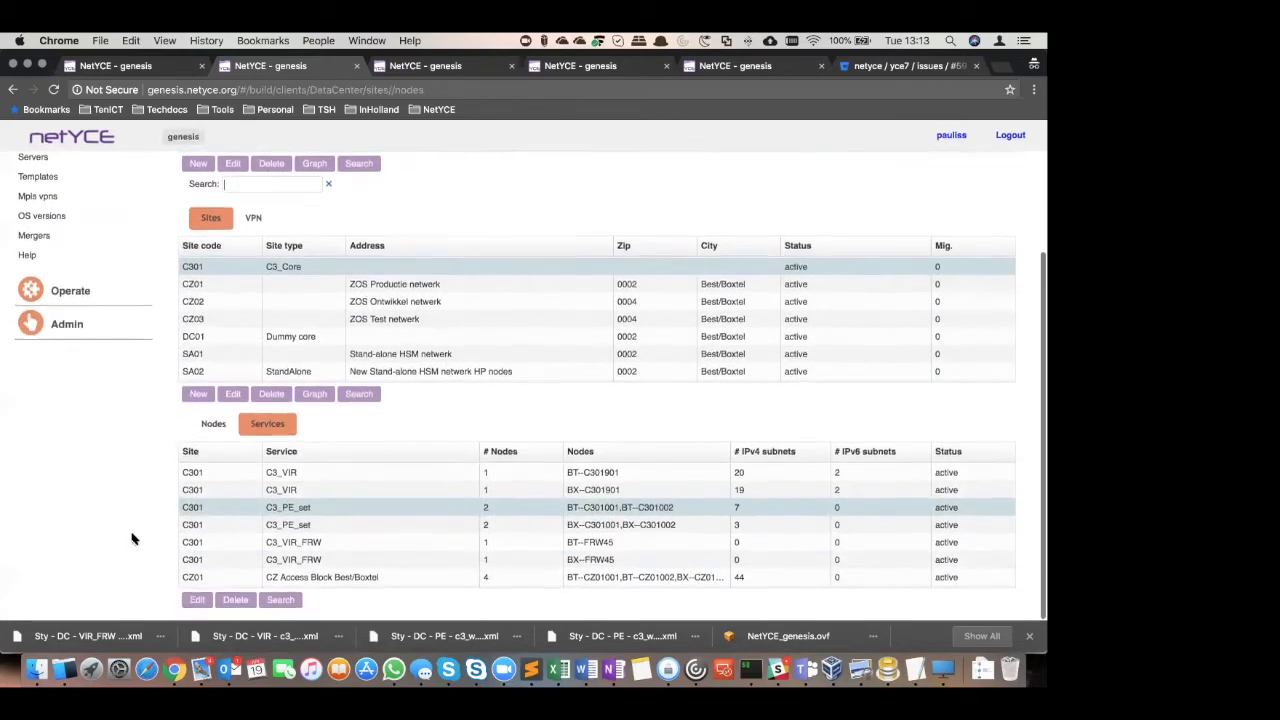
scroll(206, 357, down, 1)
click(195, 376)
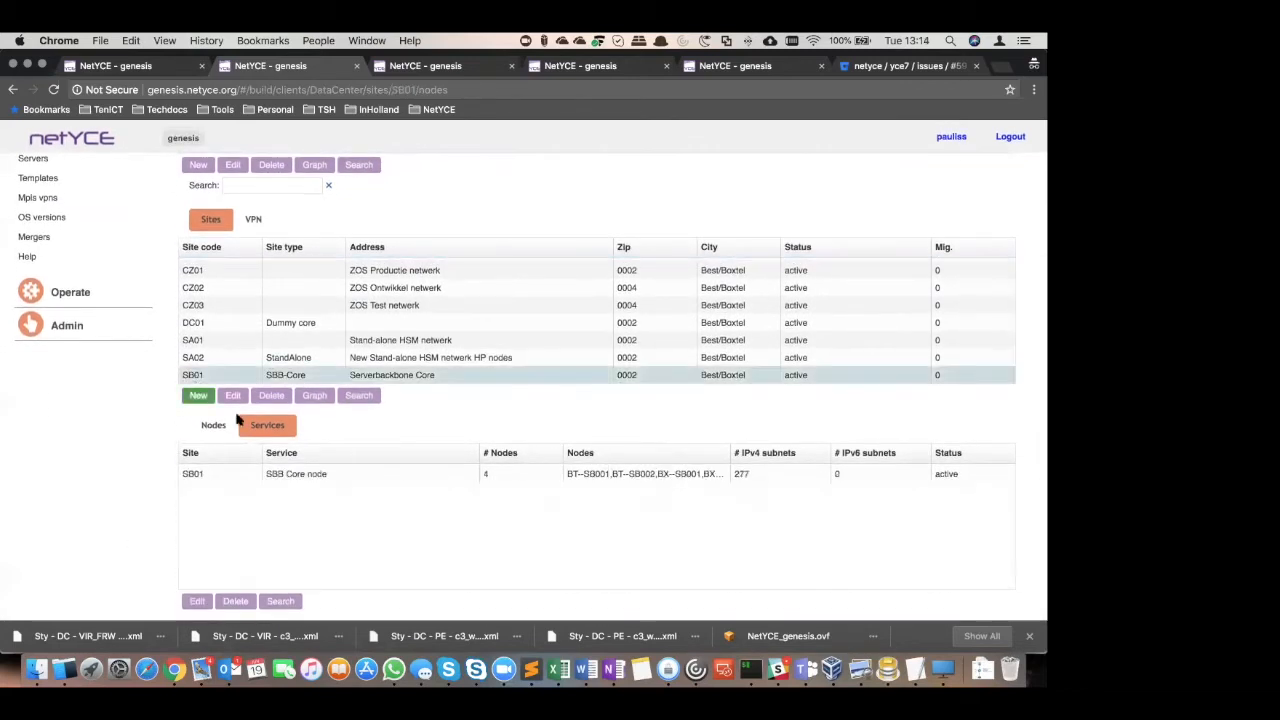
click(191, 477)
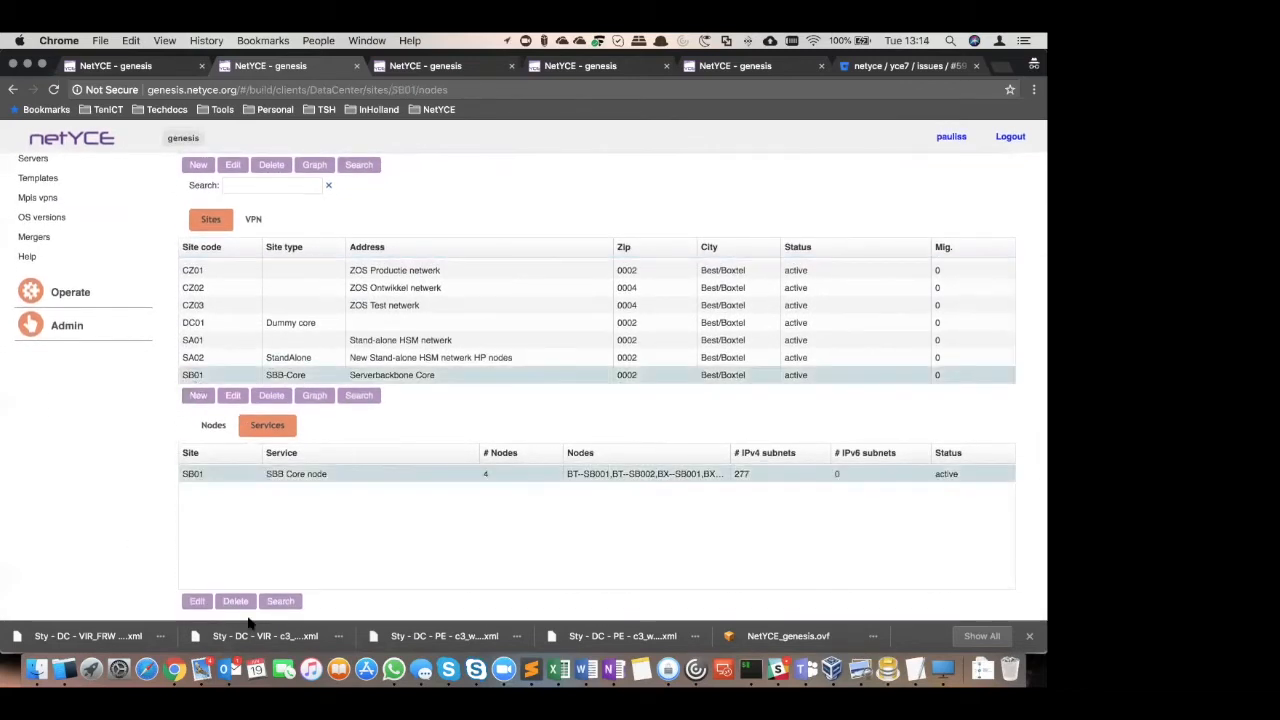
click(214, 428)
double_click(211, 472)
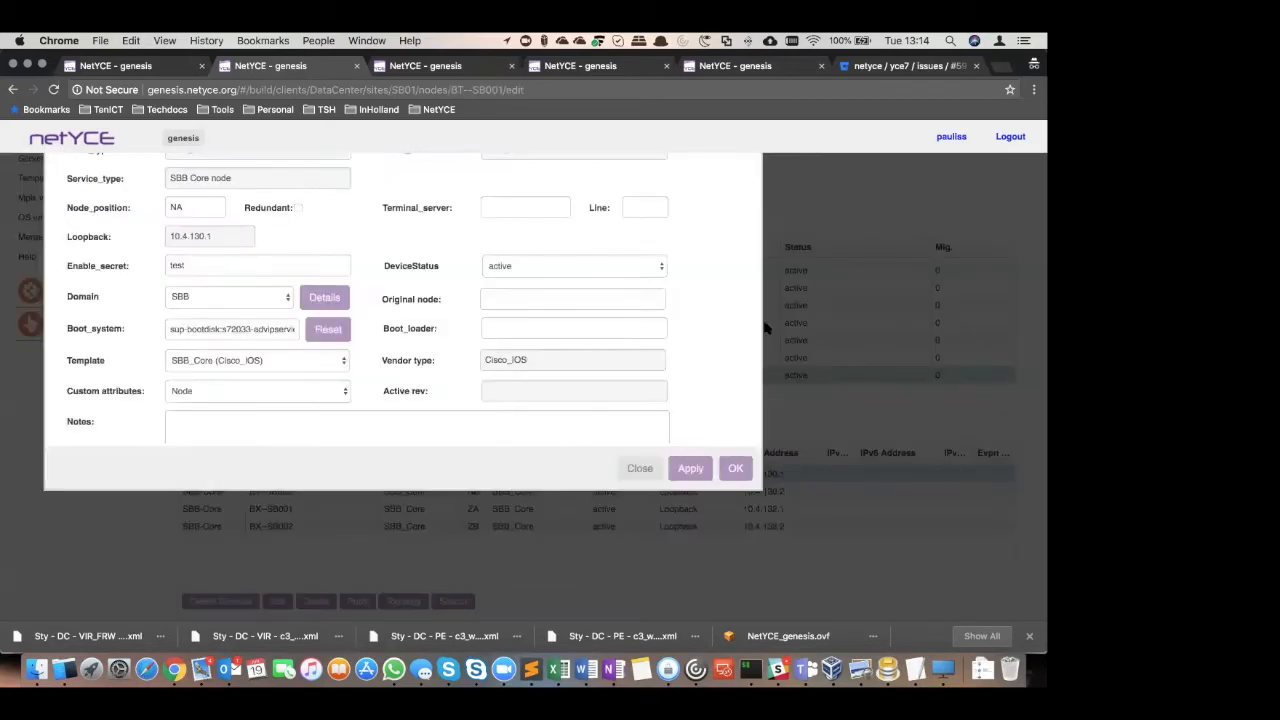
Look through the VRFs of node BT--SB001 for VPN 80, and close the VRF list and the node
scroll(893, 318, up, 3)
click(680, 217)
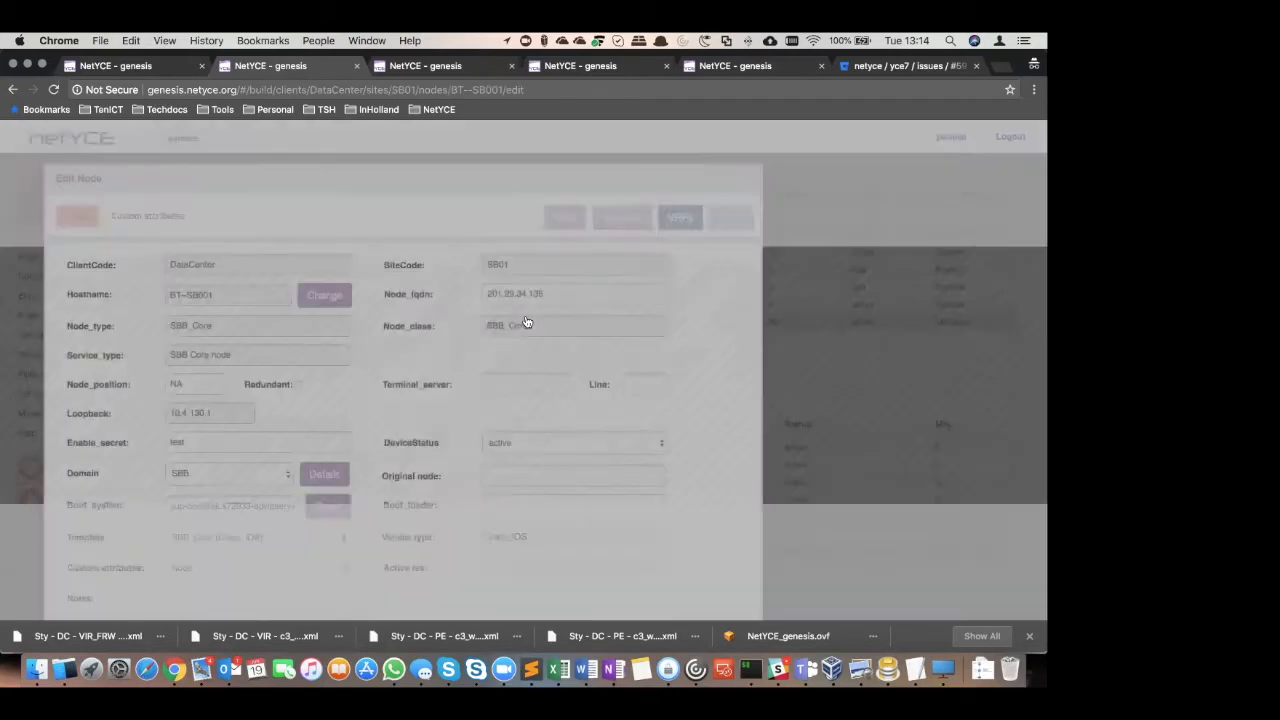
scroll(489, 293, down, 5)
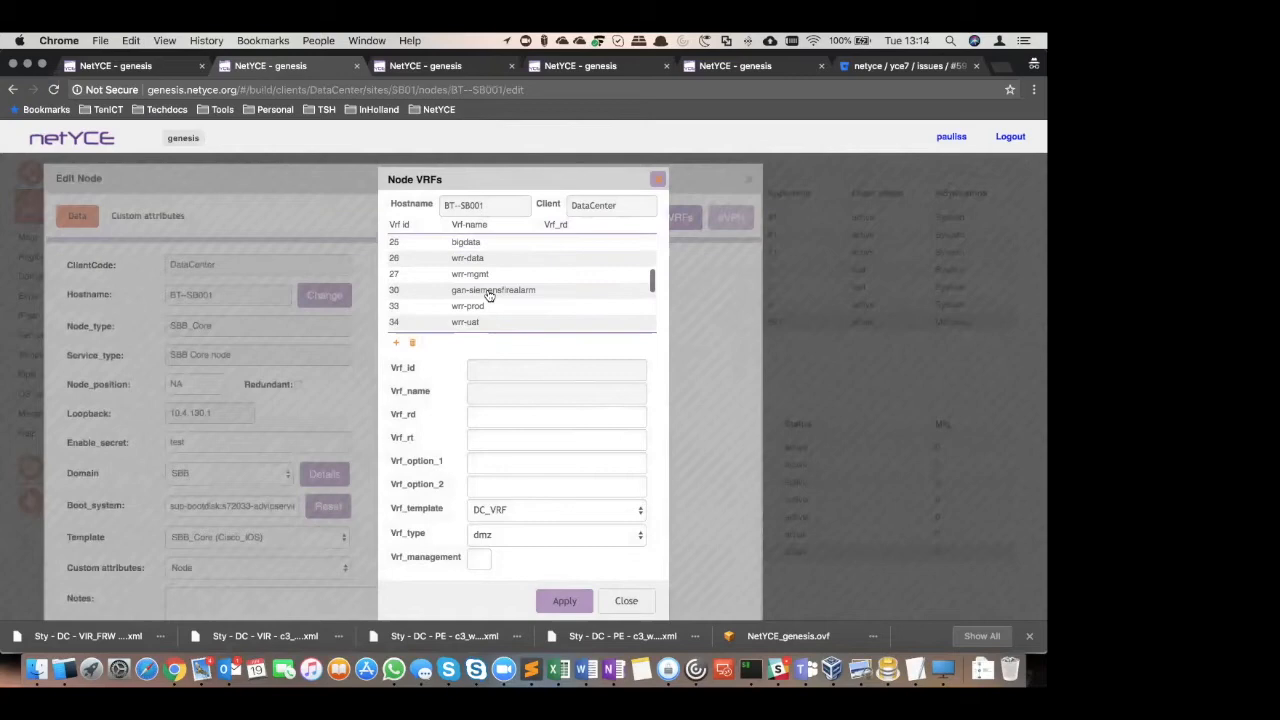
scroll(489, 295, down, 3)
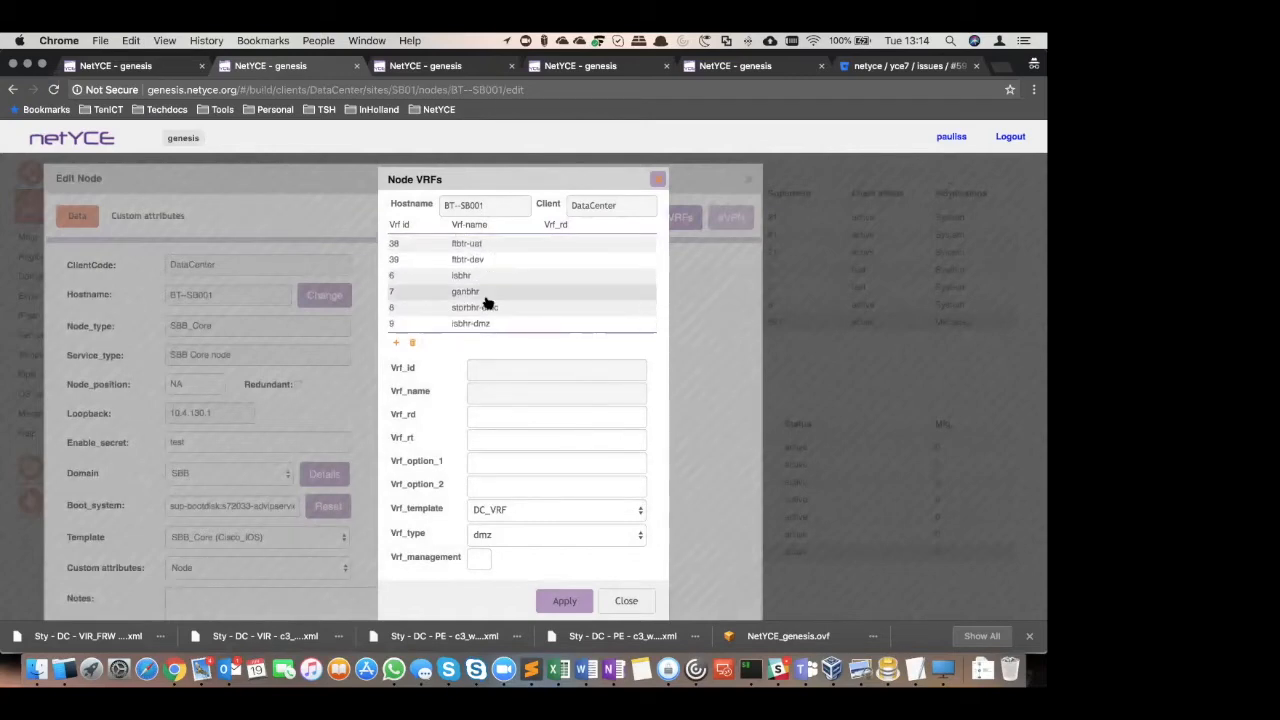
click(626, 600)
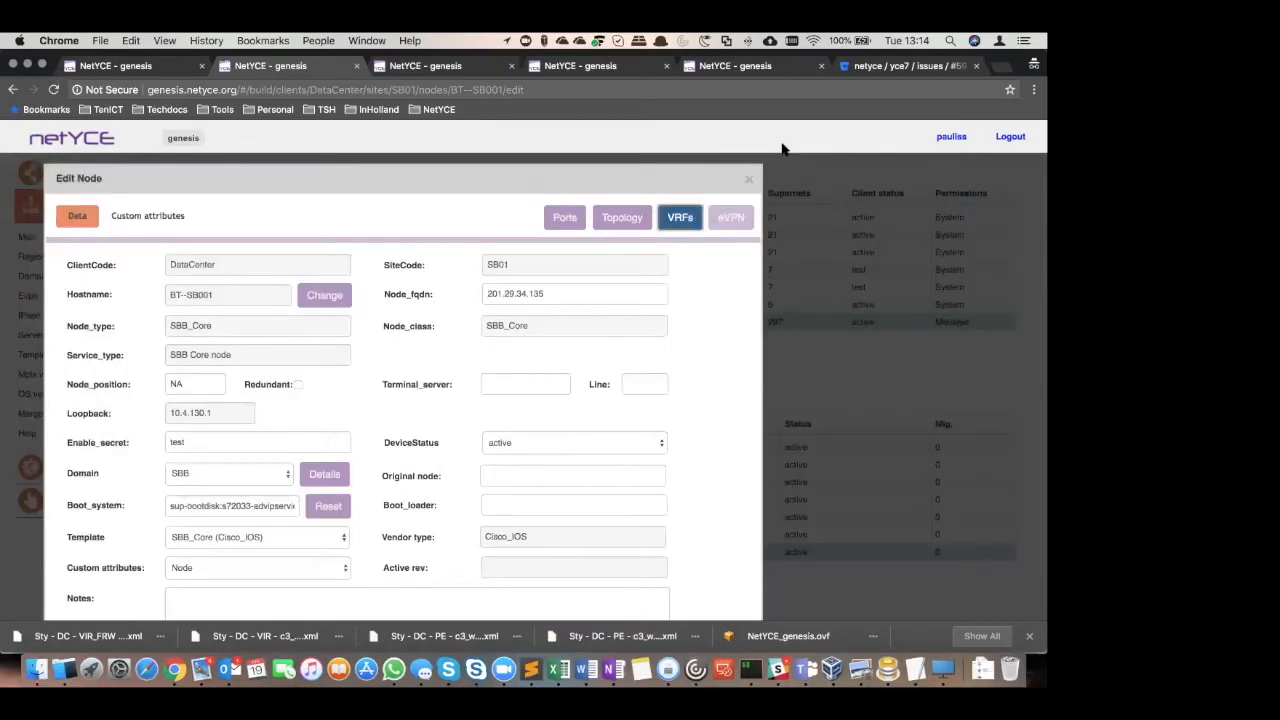
click(749, 180)
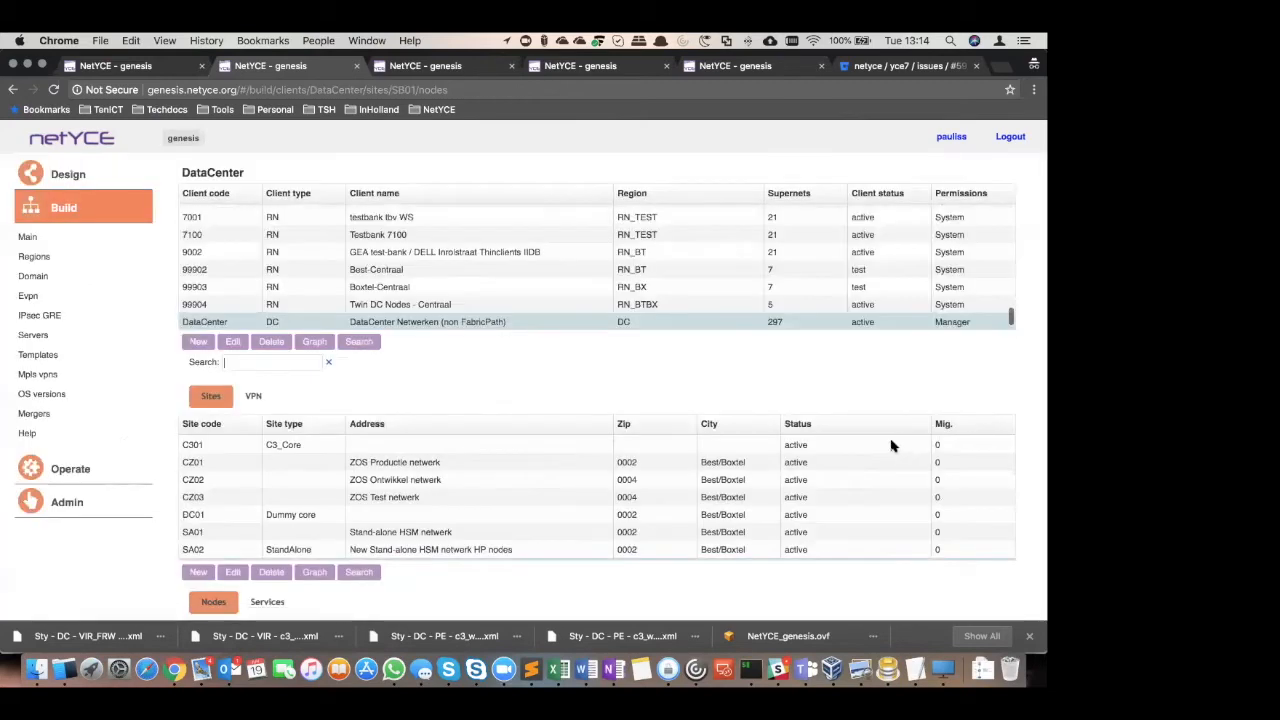
Go to the C3 VPNs service configuration, start deleting a VPN, and look up 80 | henk
click(71, 474)
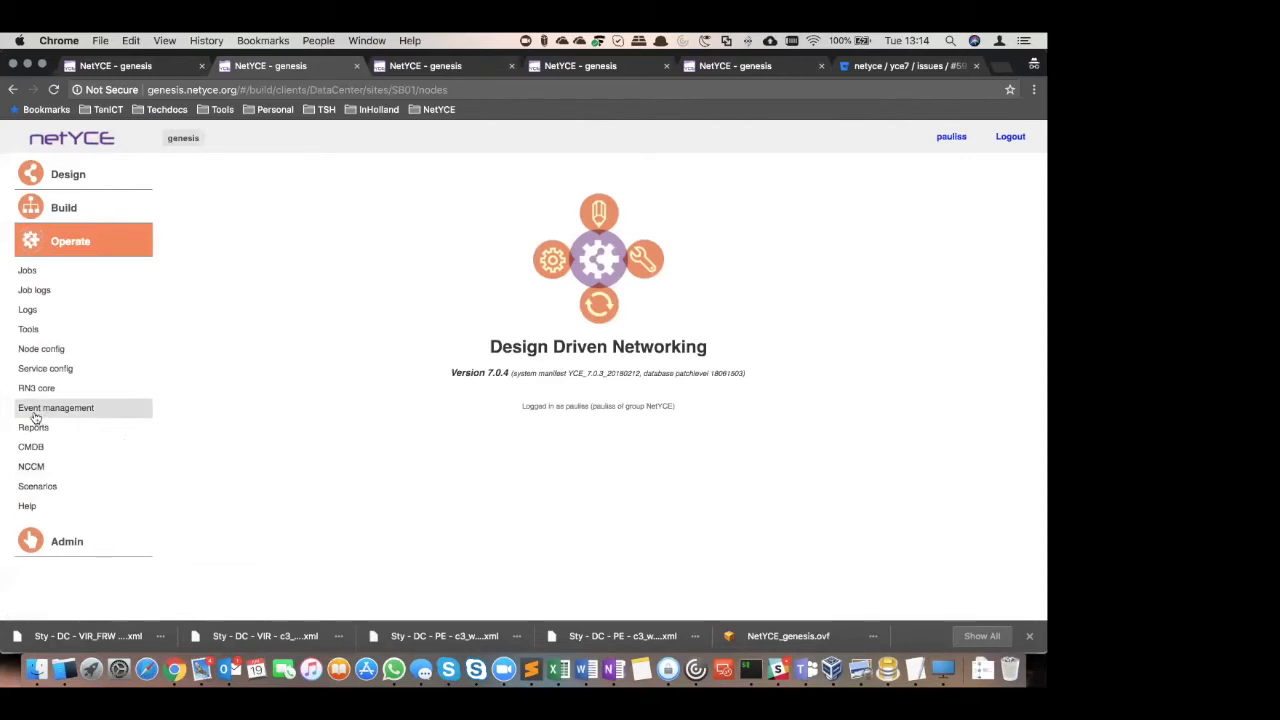
click(45, 368)
click(346, 167)
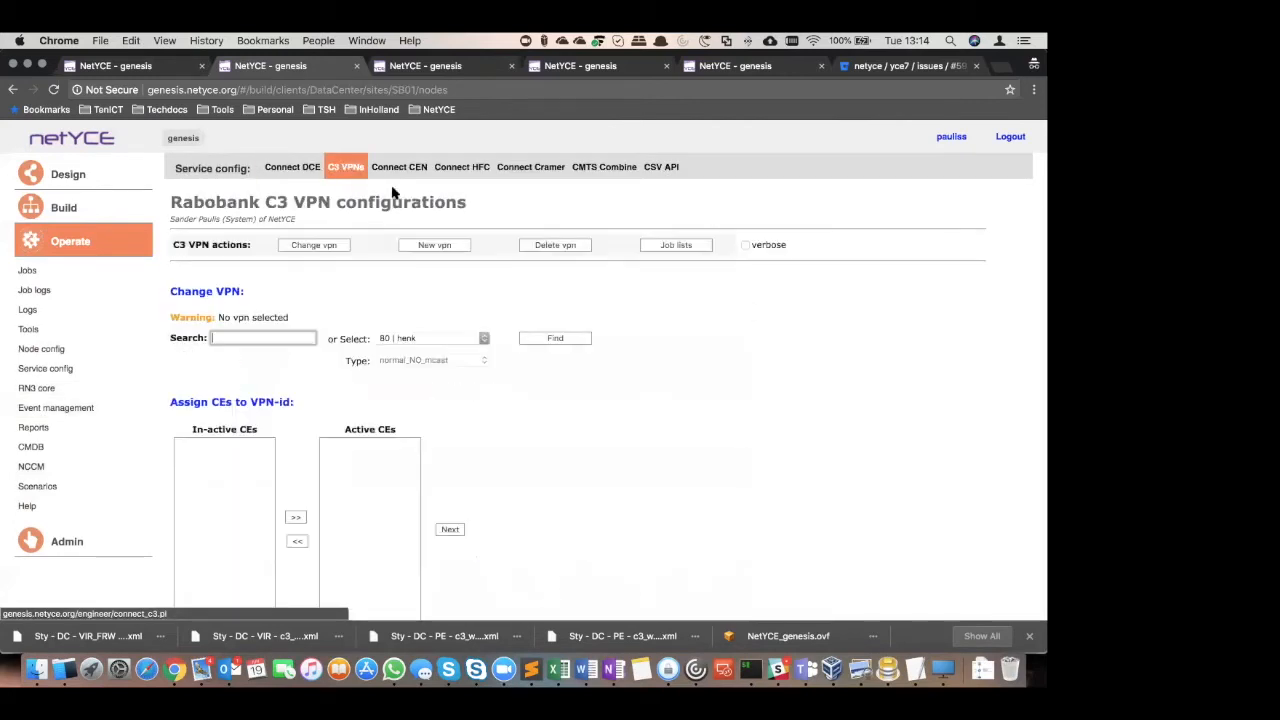
click(562, 252)
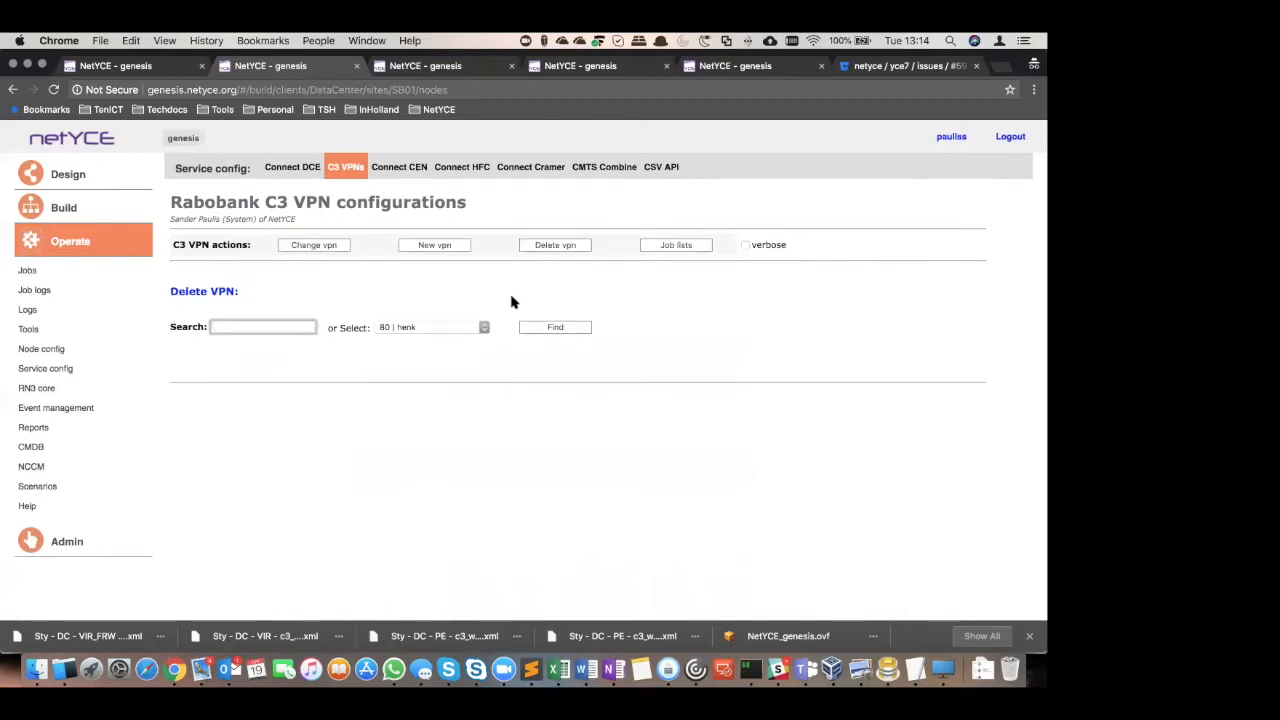
click(549, 330)
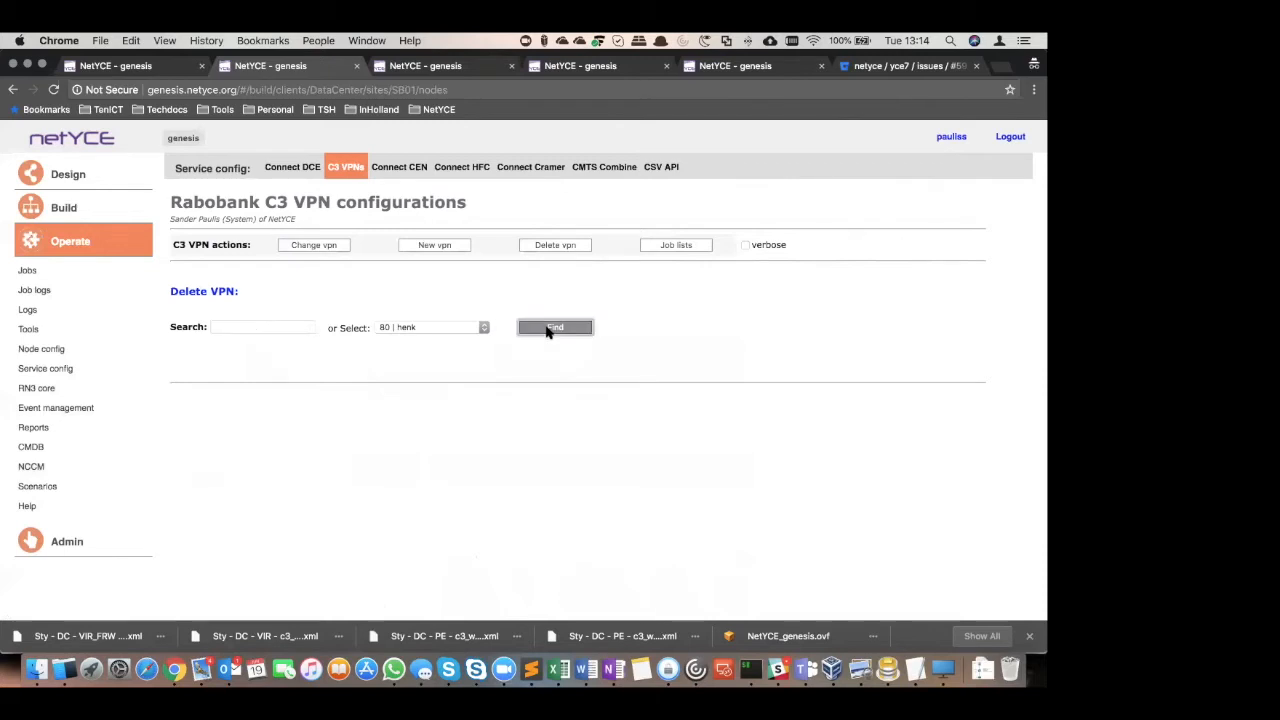
Look up VPNs 81 | ingrid and 97 | test4_transit as candidates for deletion
click(483, 330)
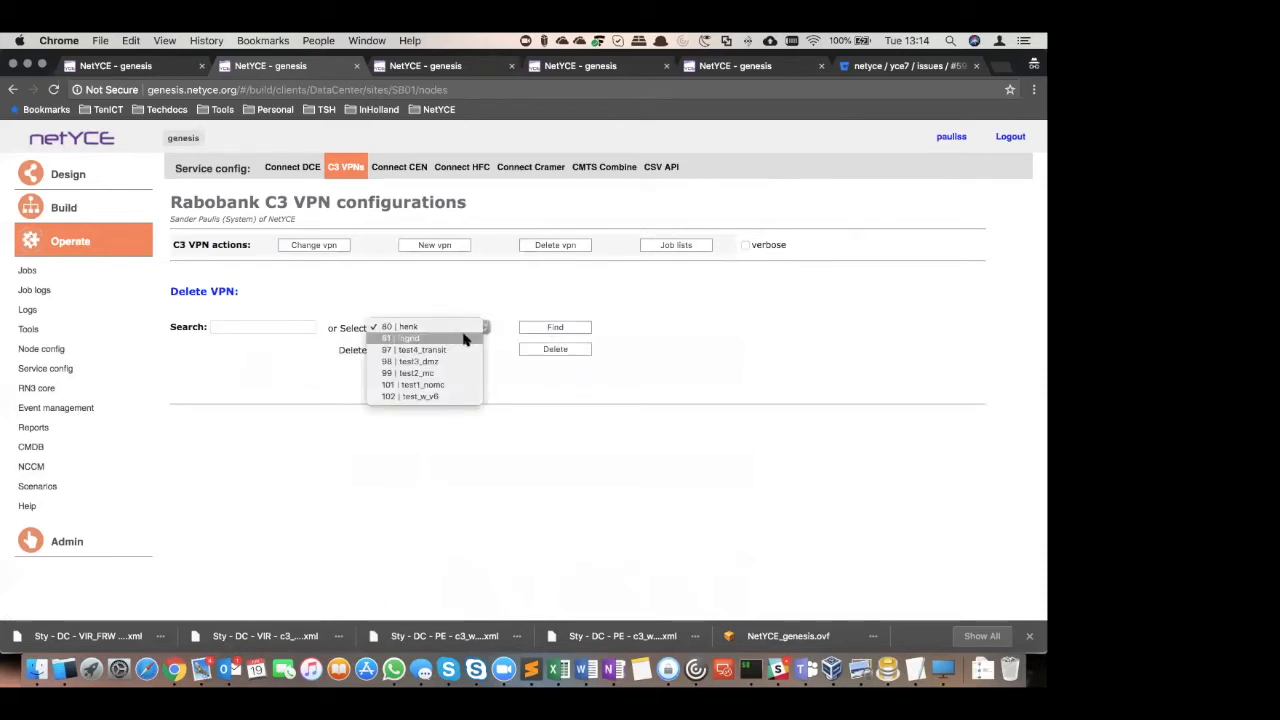
click(463, 339)
click(545, 328)
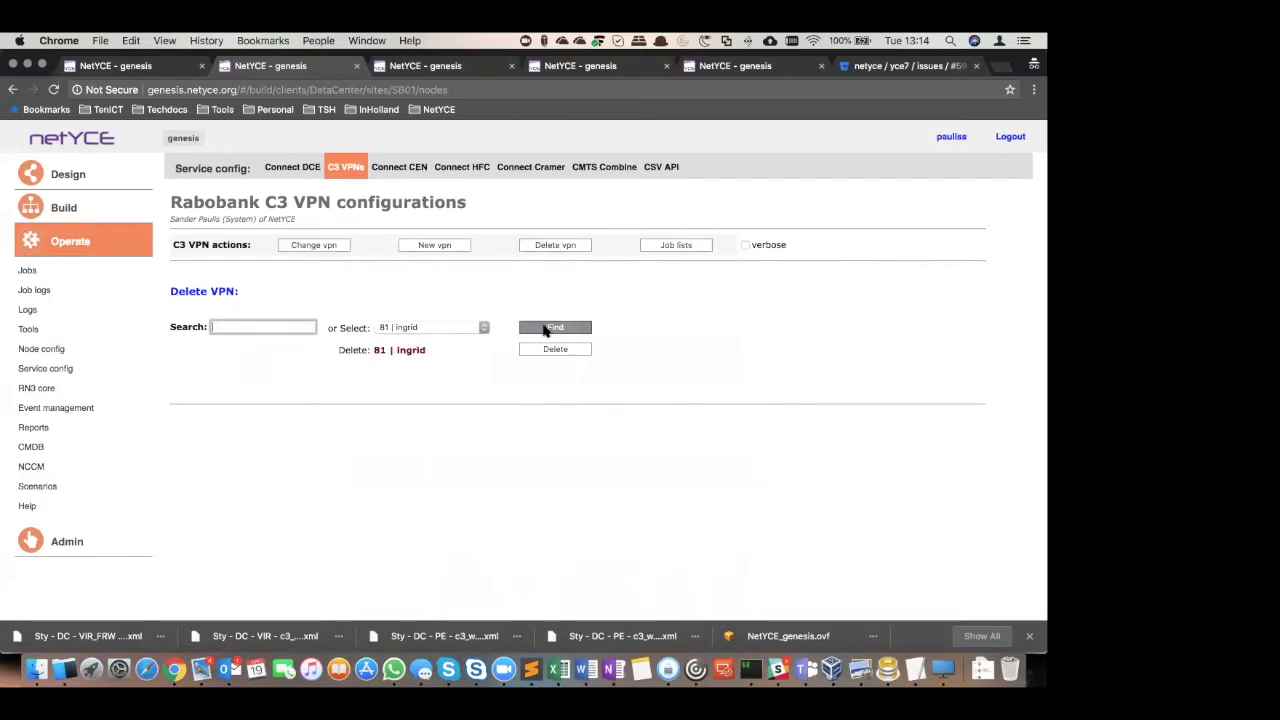
click(482, 329)
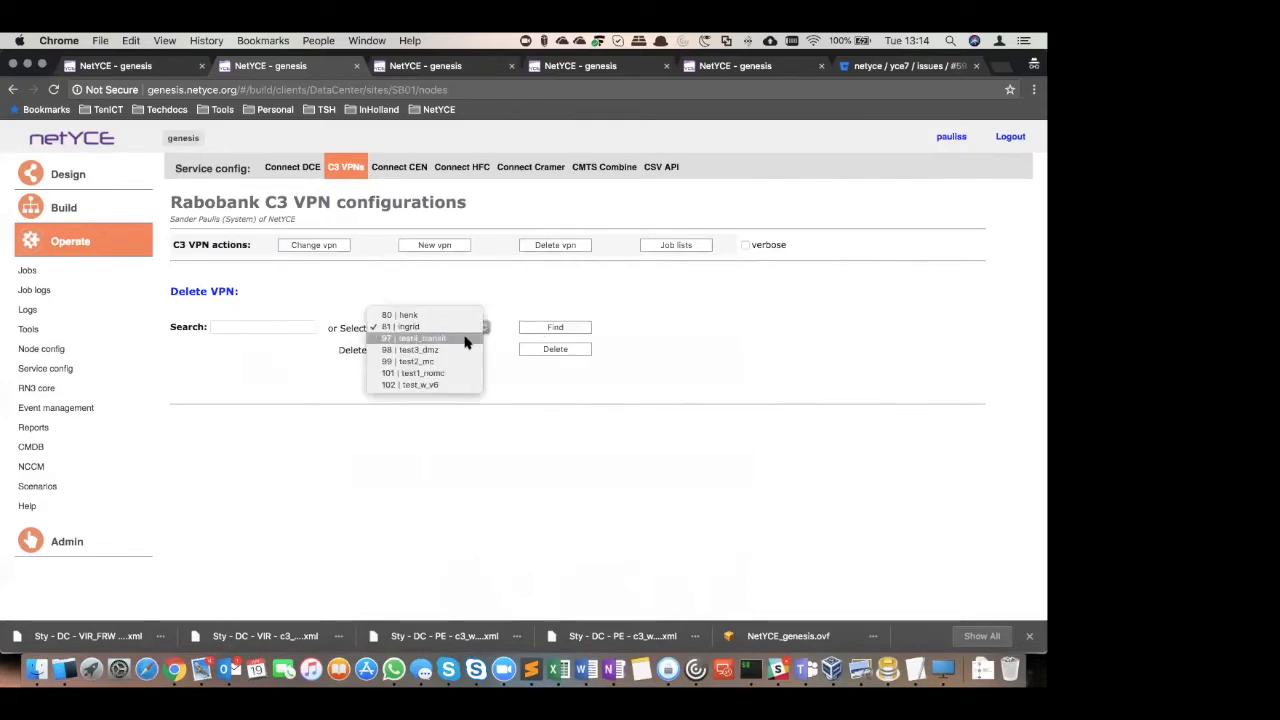
click(465, 339)
click(545, 328)
Look up VPN 80 | henk again, delete it, and review the deletion log
click(482, 331)
click(457, 305)
click(573, 330)
click(563, 330)
click(555, 350)
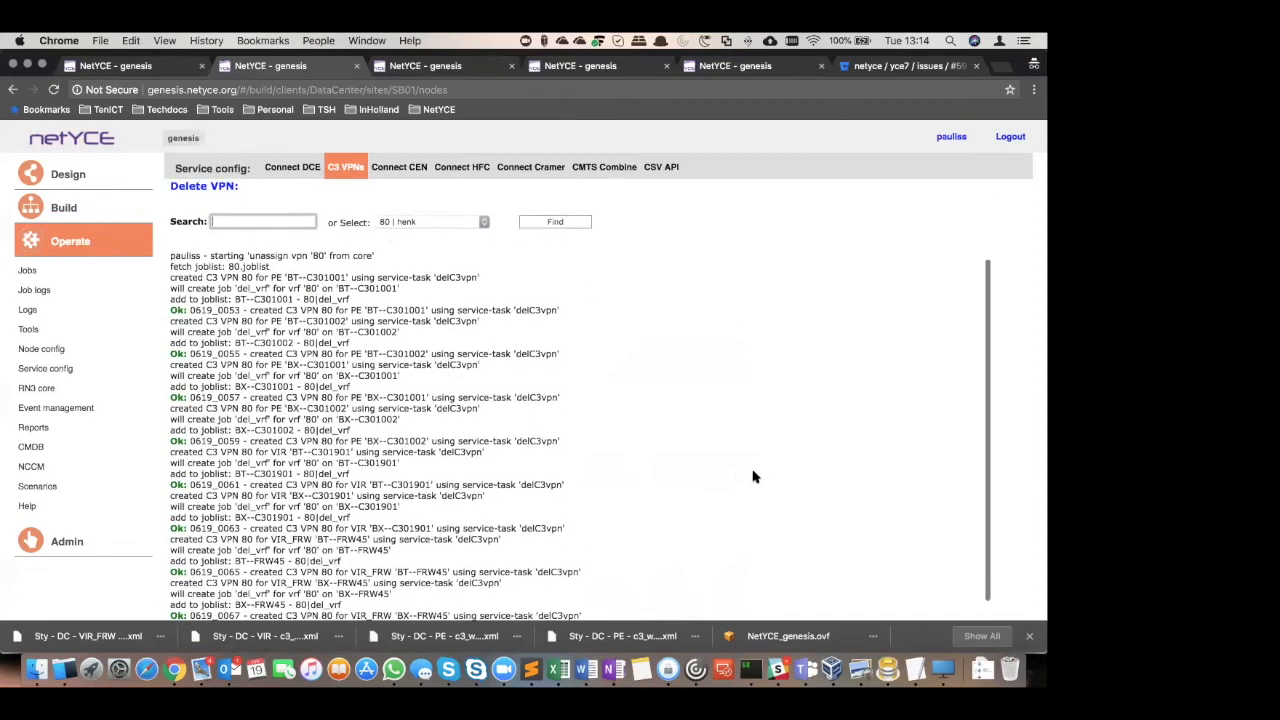
scroll(754, 479, down, 3)
scroll(754, 479, up, 3)
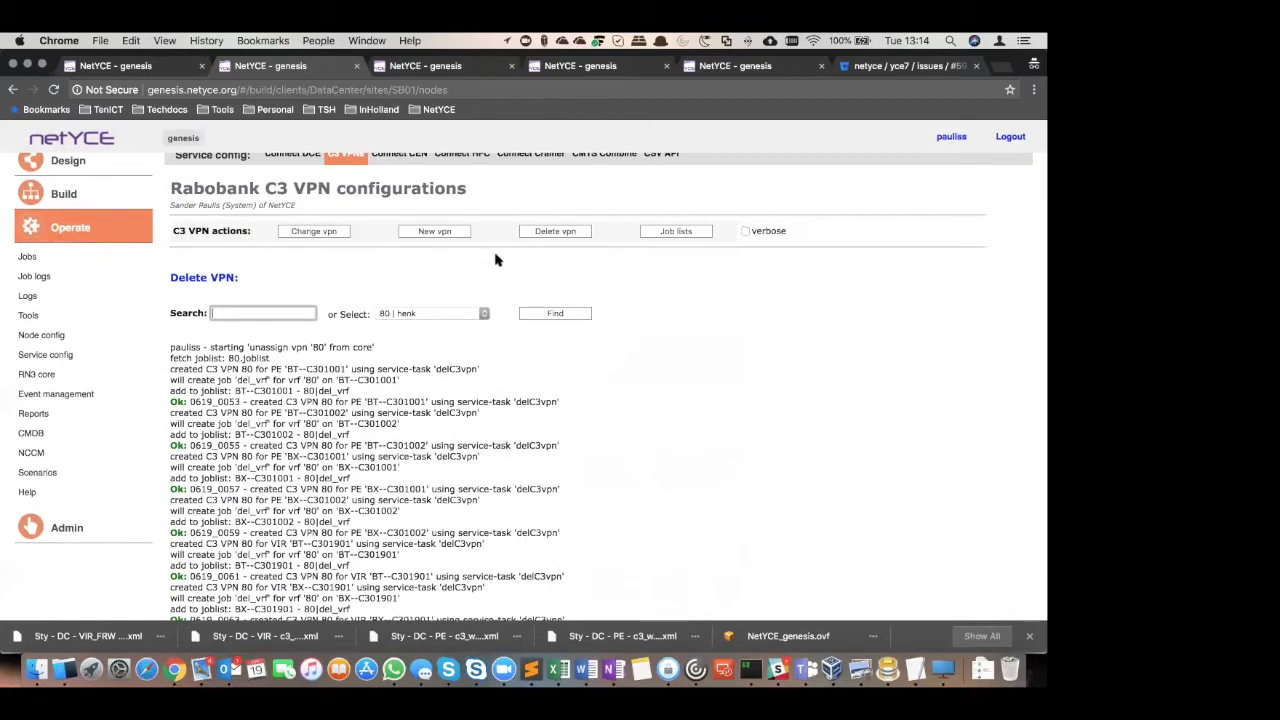
Open the job list of VPN 80 and examine the del_vrf jobs of BT--C301001 and BT--C301002
click(463, 236)
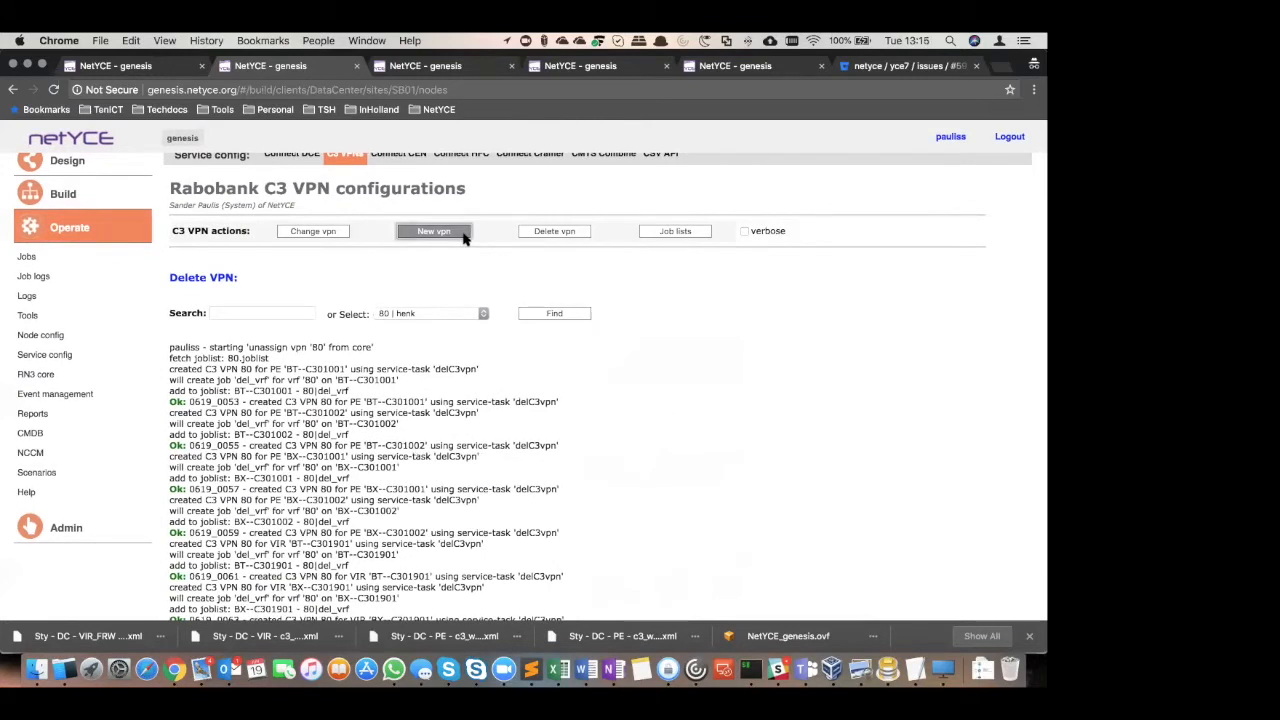
click(679, 232)
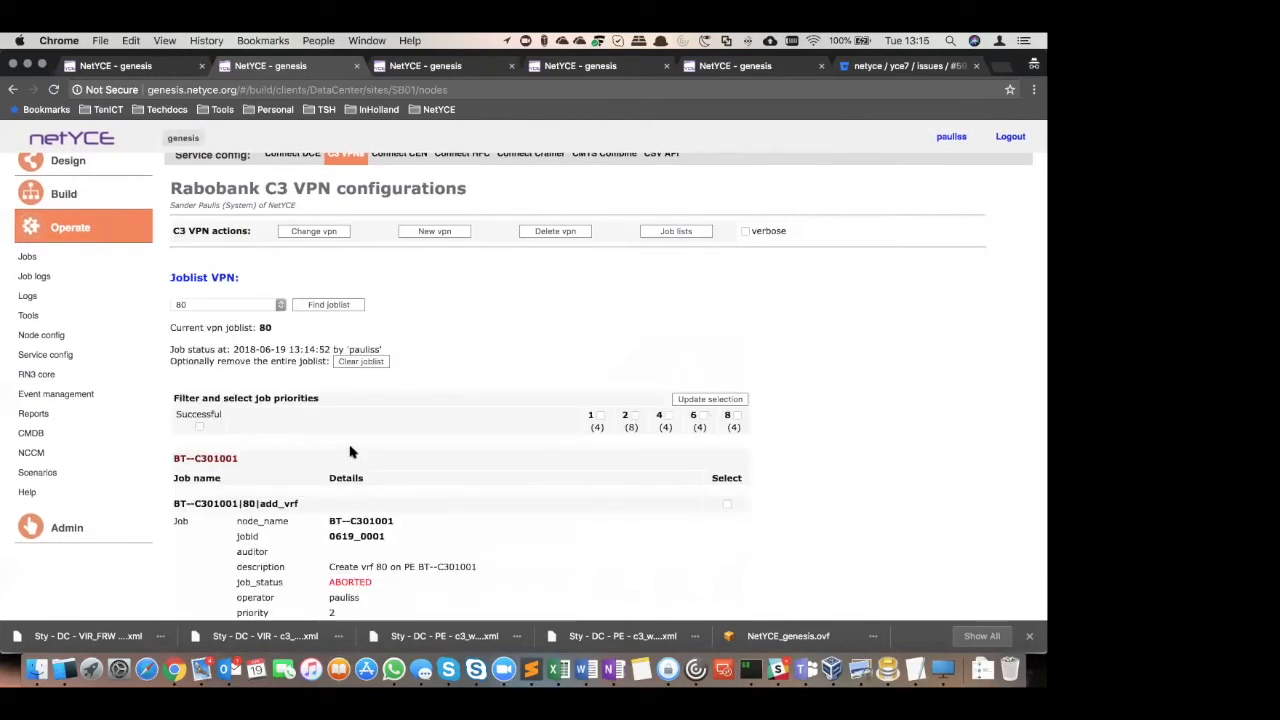
scroll(350, 450, down, 2)
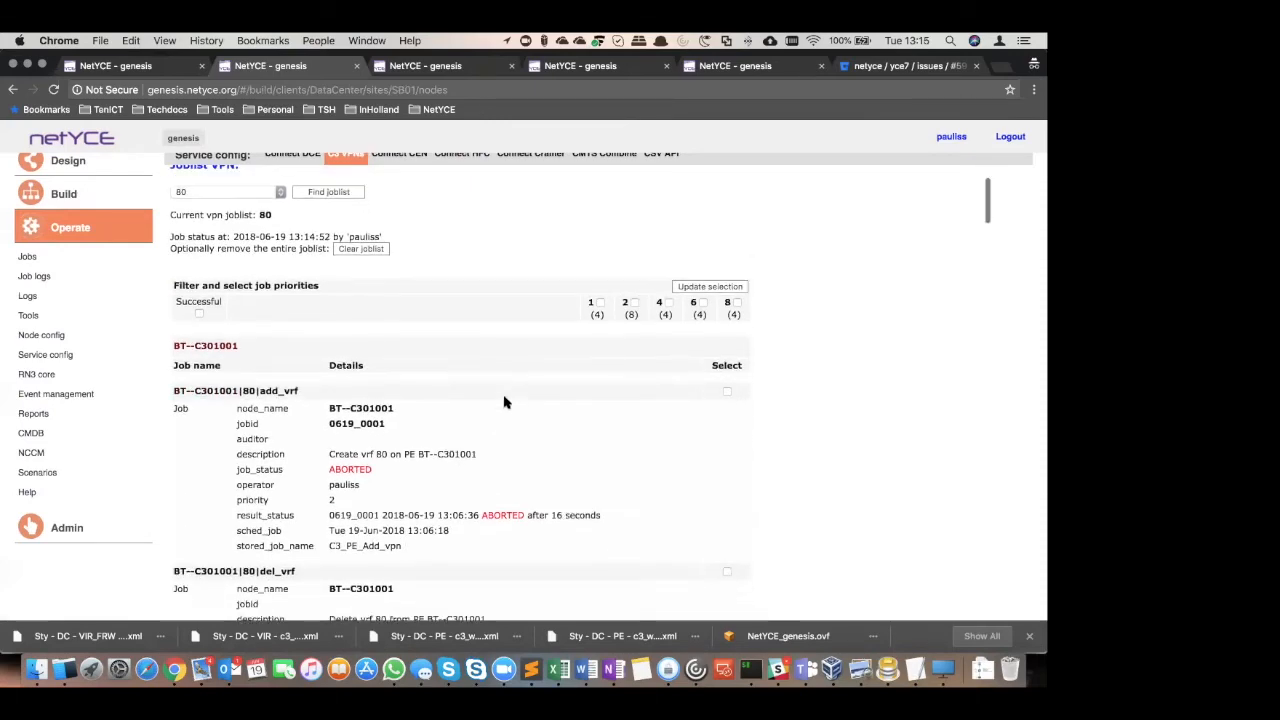
scroll(664, 453, down, 5)
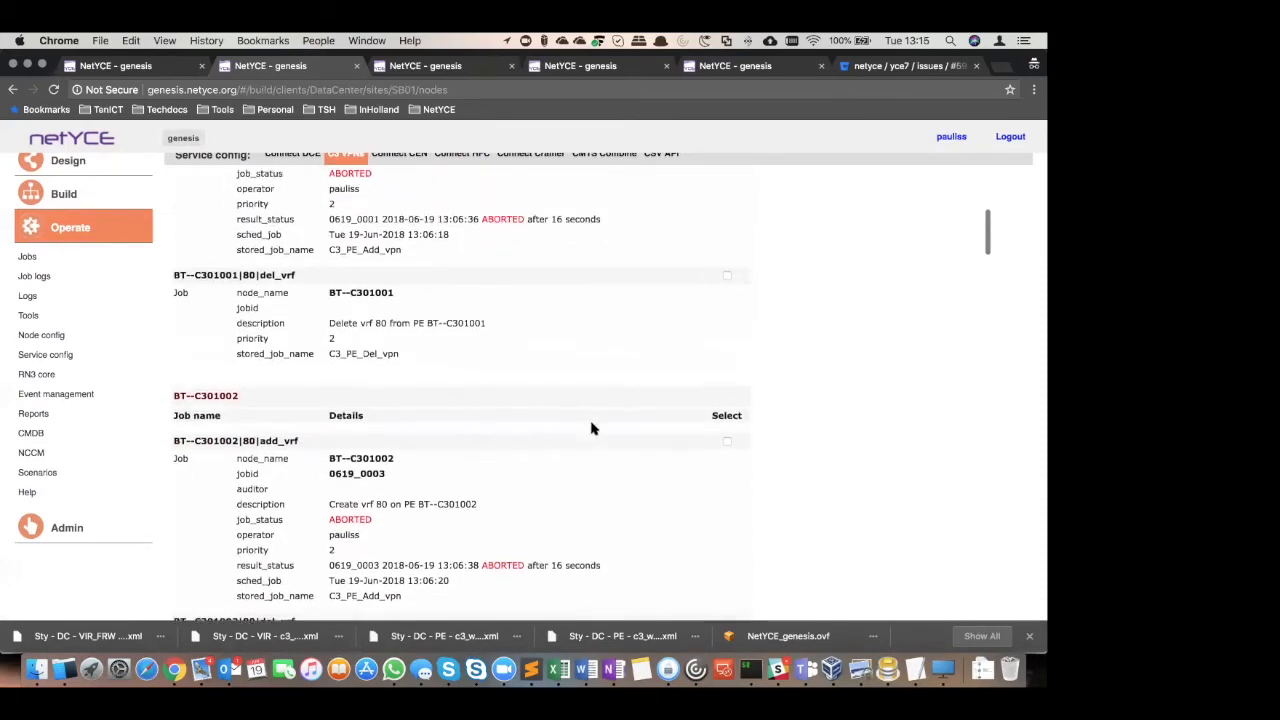
drag(488, 326, 306, 323)
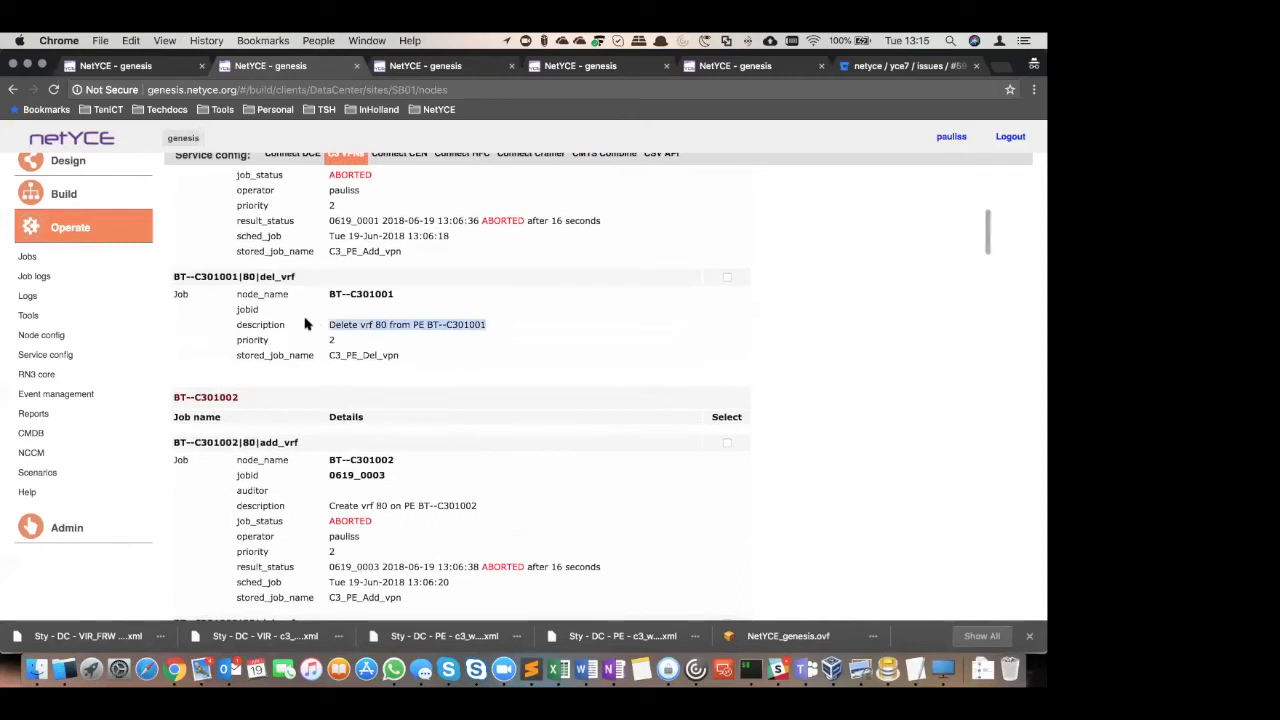
scroll(555, 495, down, 3)
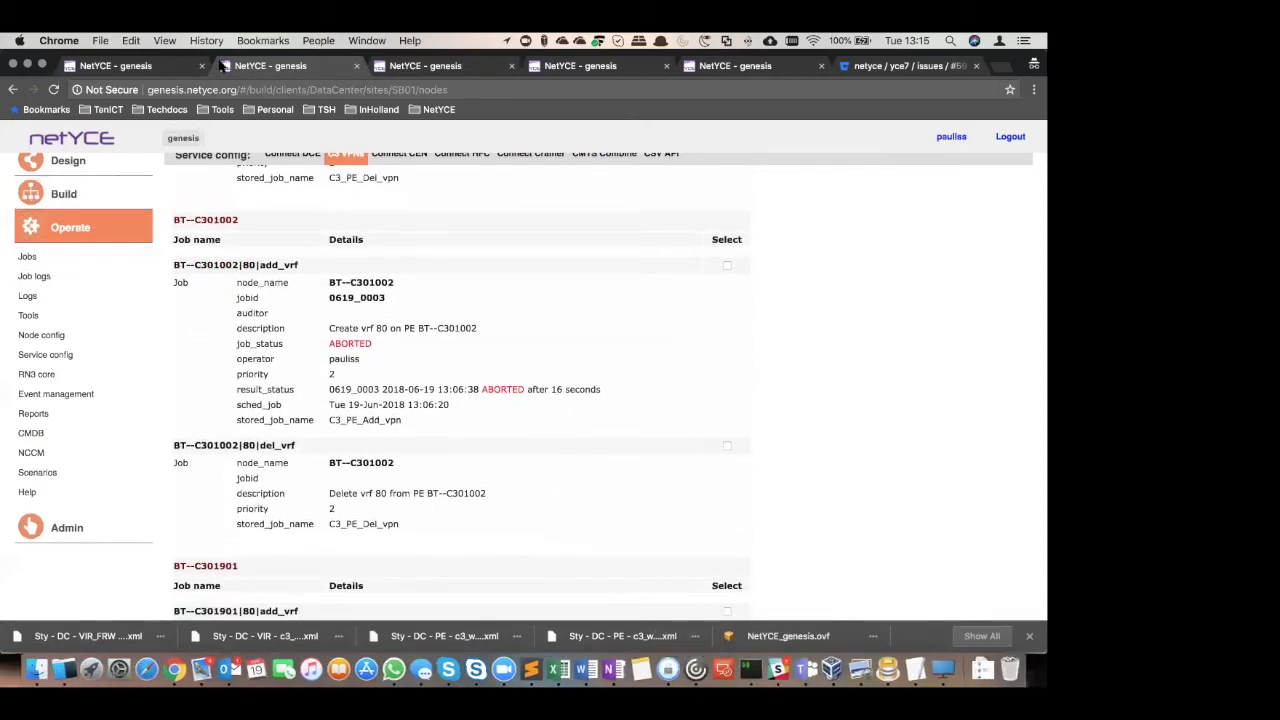
Open site C301 of the DataCenter client and examine the VRF list of node BT--C301001
click(57, 197)
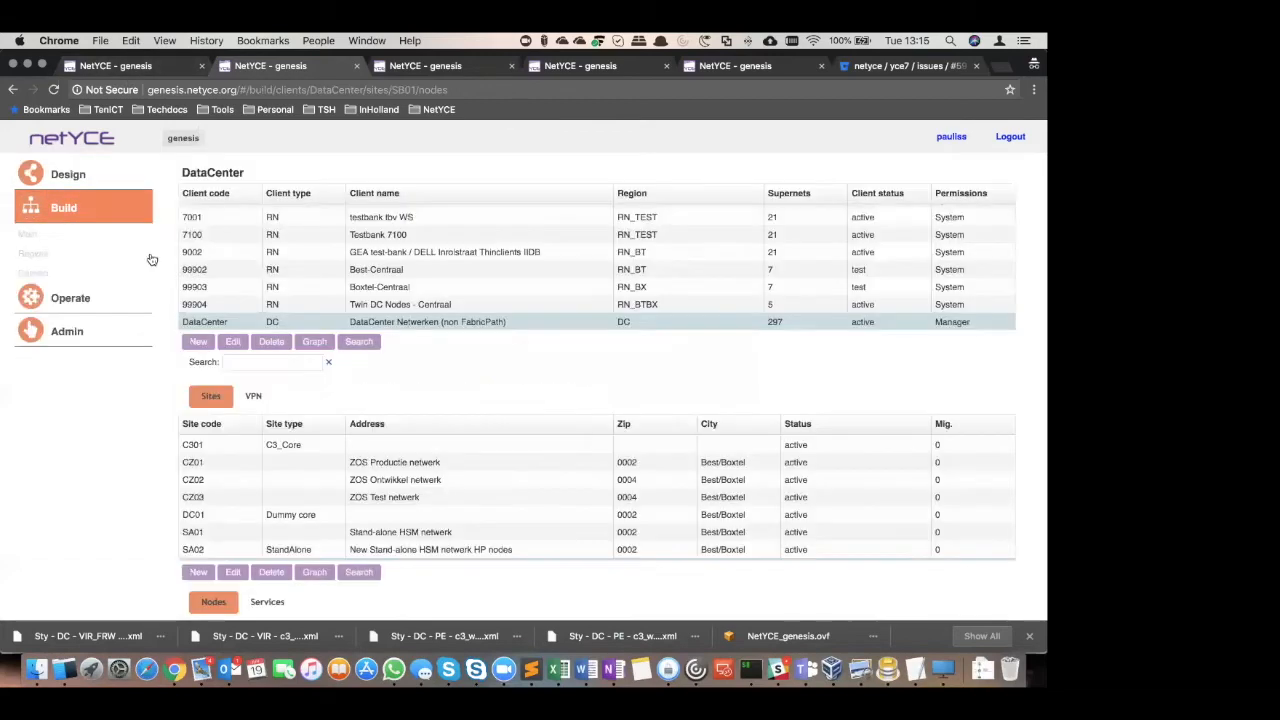
click(222, 449)
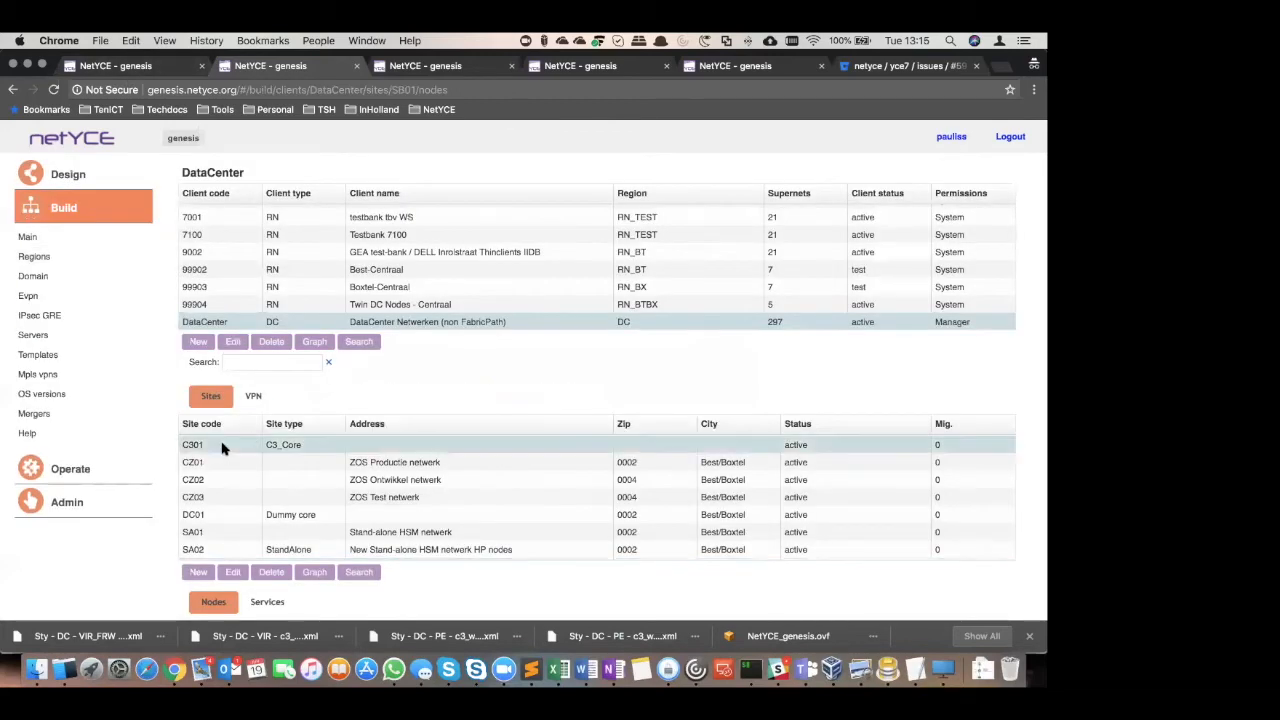
scroll(420, 545, down, 3)
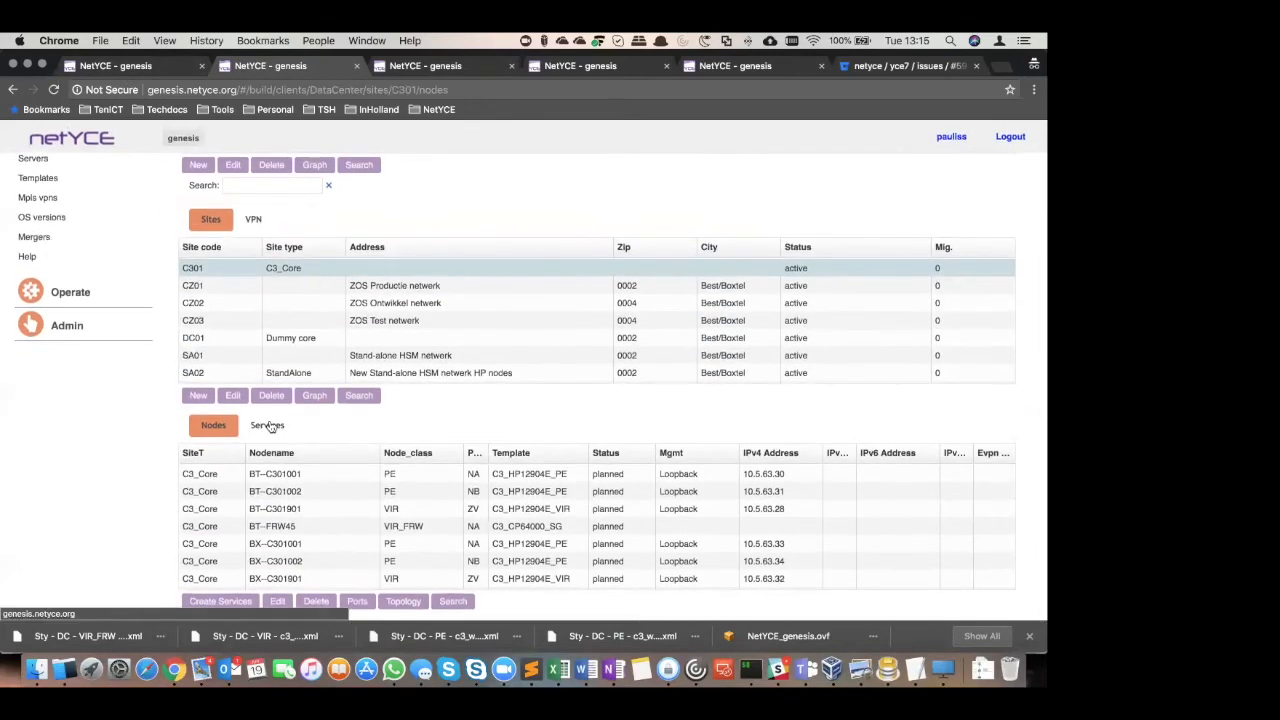
double_click(280, 479)
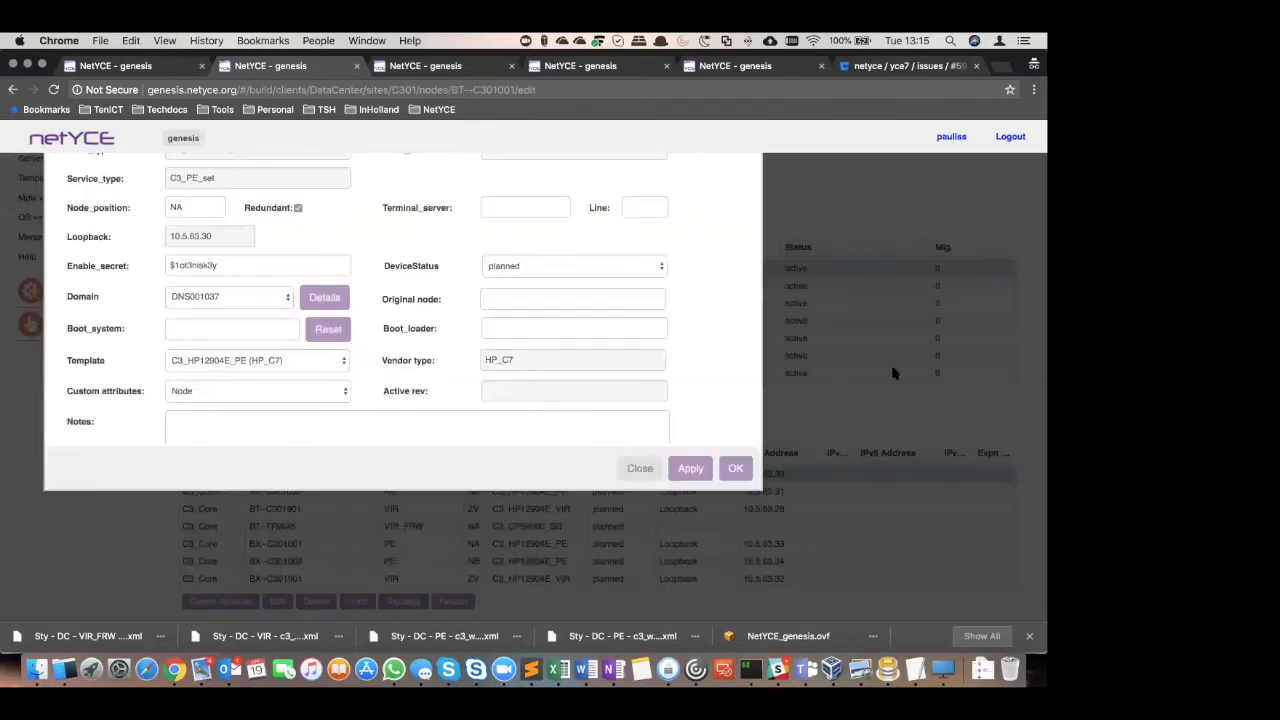
click(678, 216)
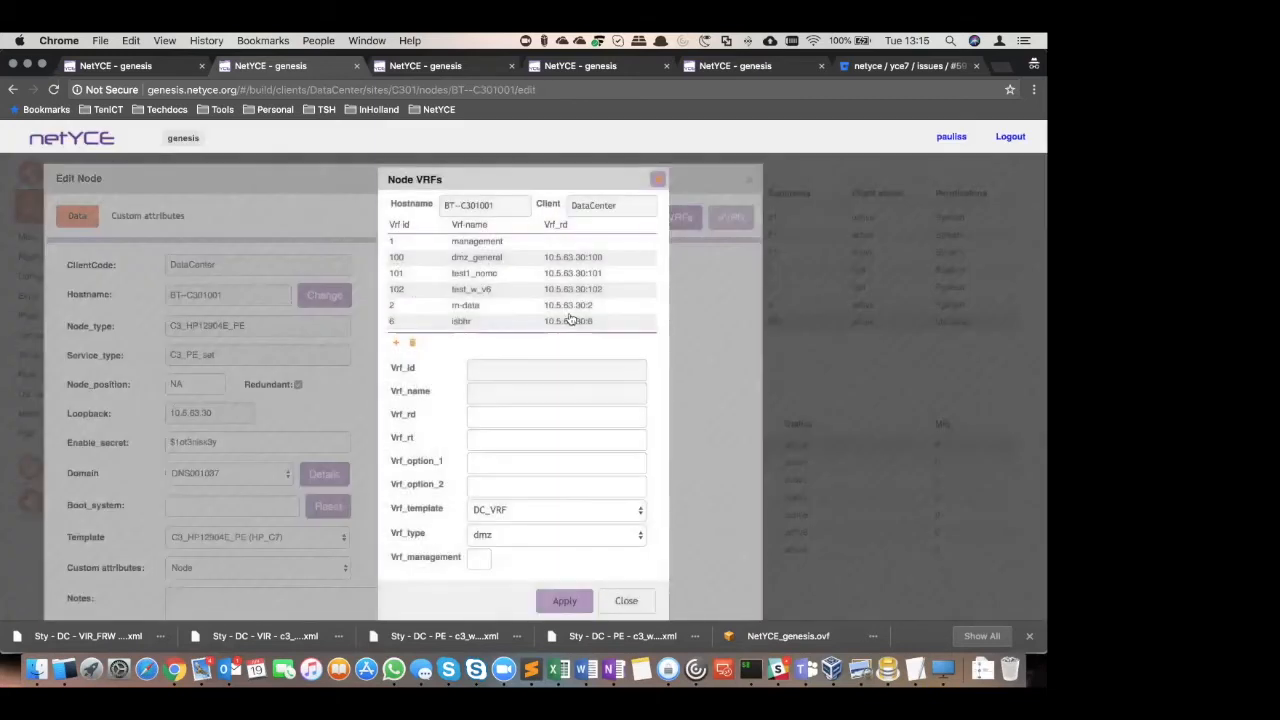
scroll(570, 318, down, 3)
scroll(565, 295, up, 2)
scroll(565, 300, down, 4)
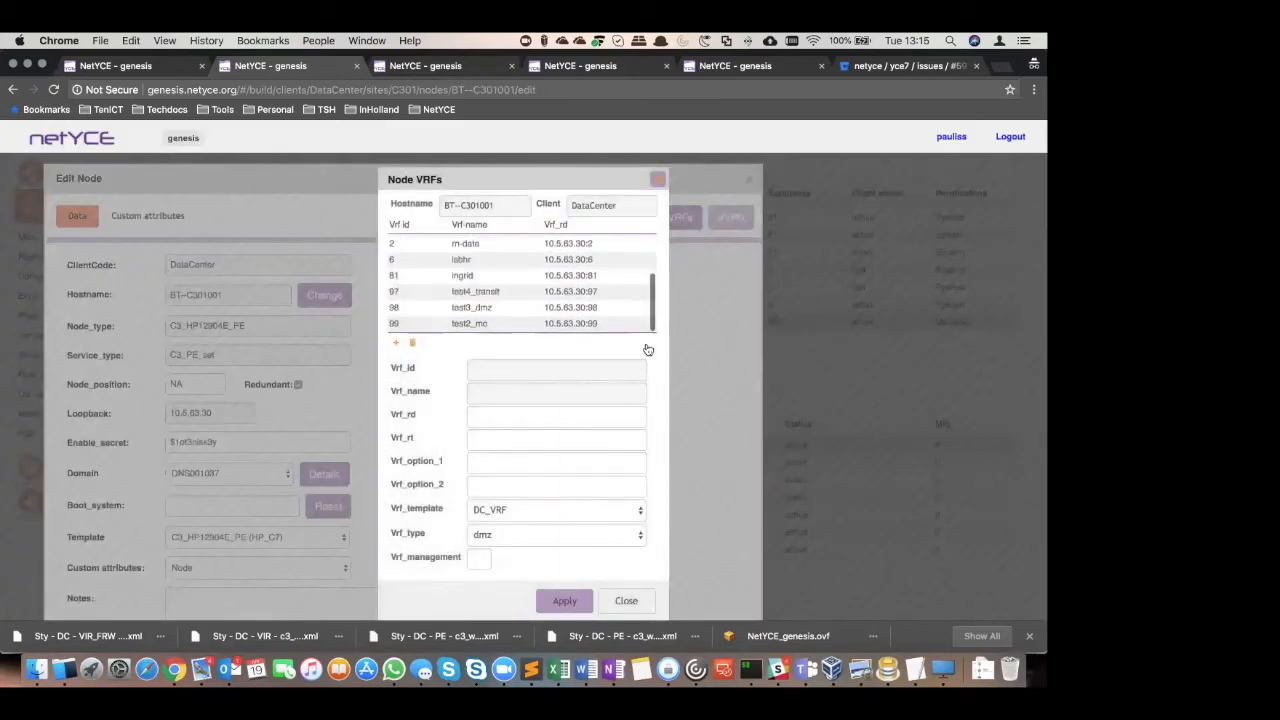
click(659, 181)
click(750, 182)
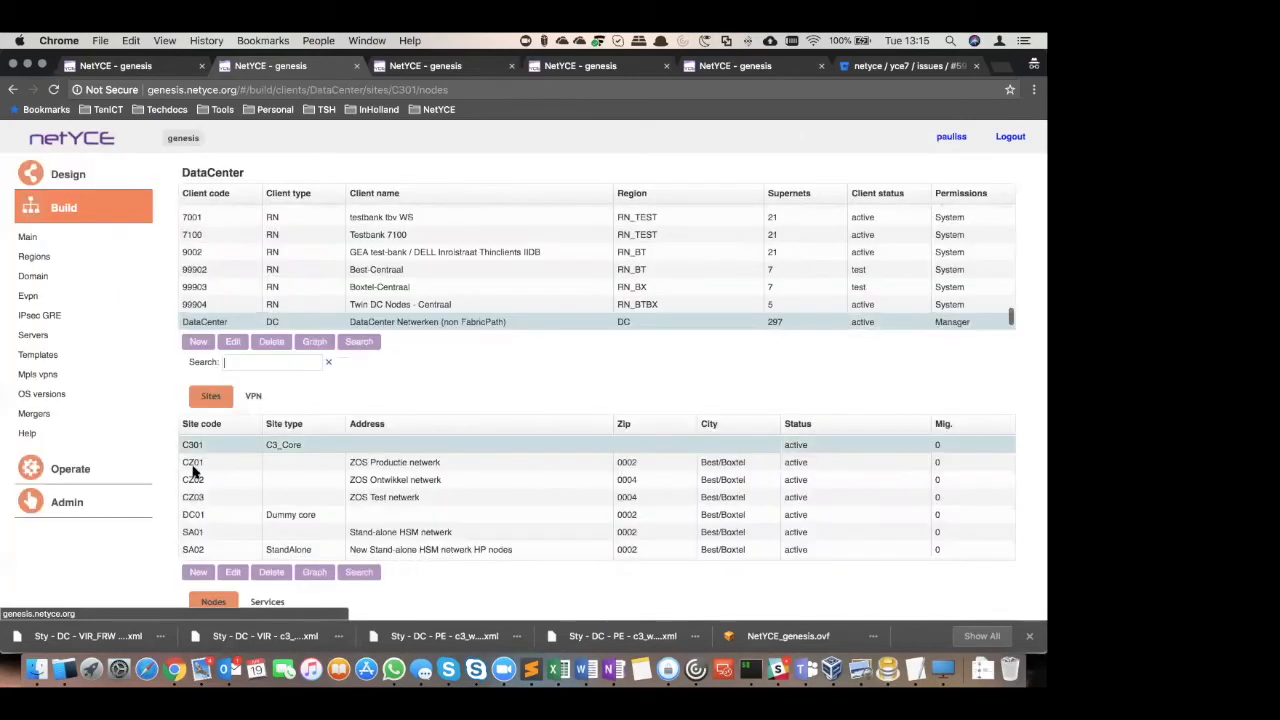
Examine the IPv4 and IPv6 components of site C301's C3_VIR service on node BT--C301901
scroll(210, 560, down, 5)
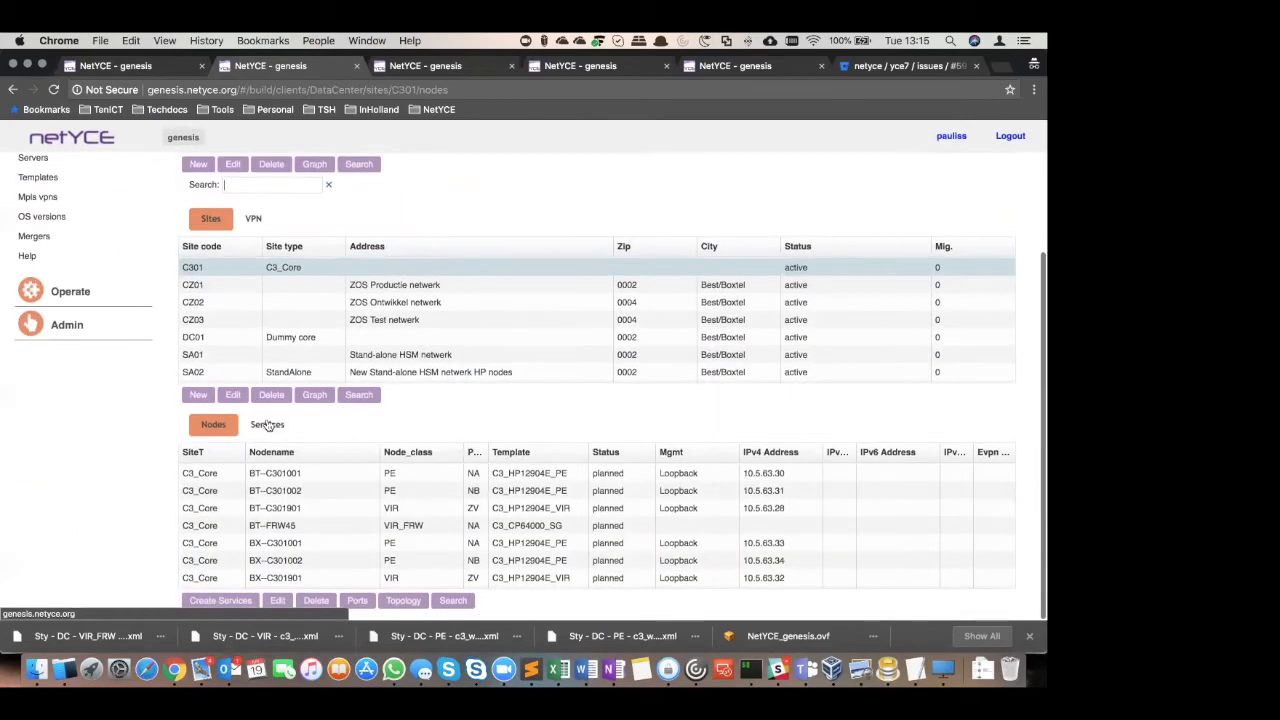
click(267, 425)
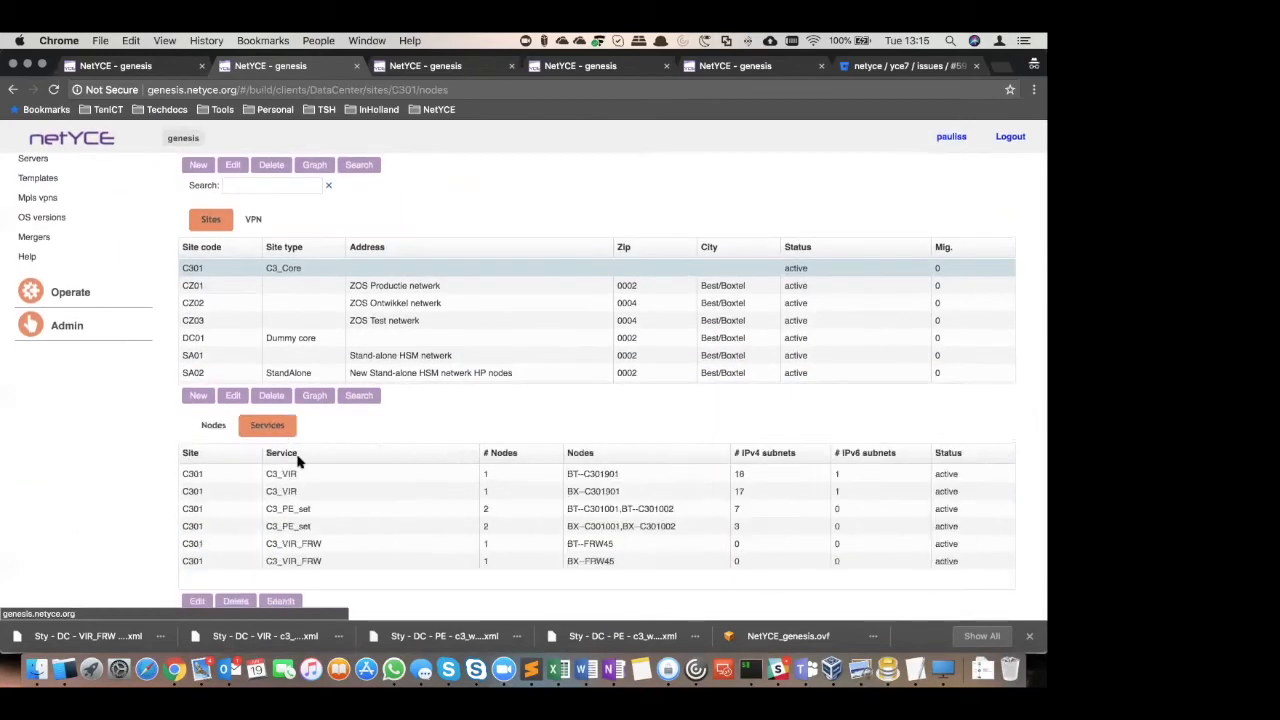
double_click(693, 478)
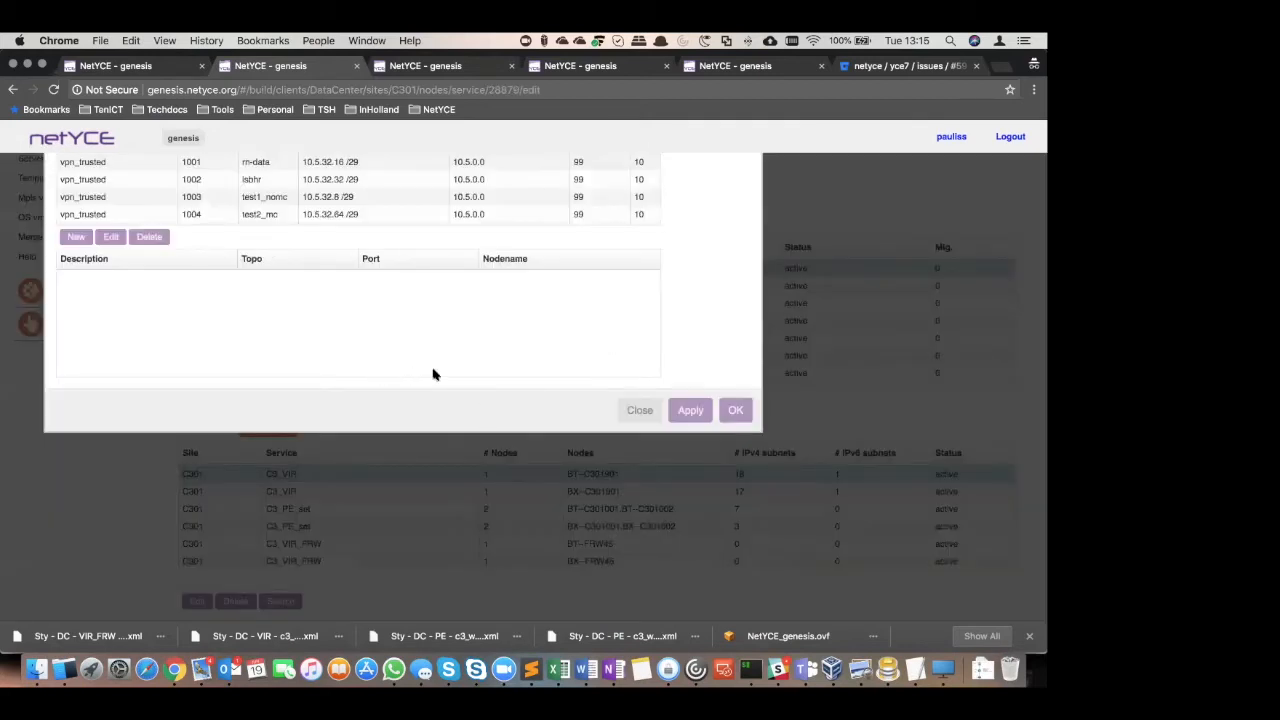
scroll(265, 350, down, 3)
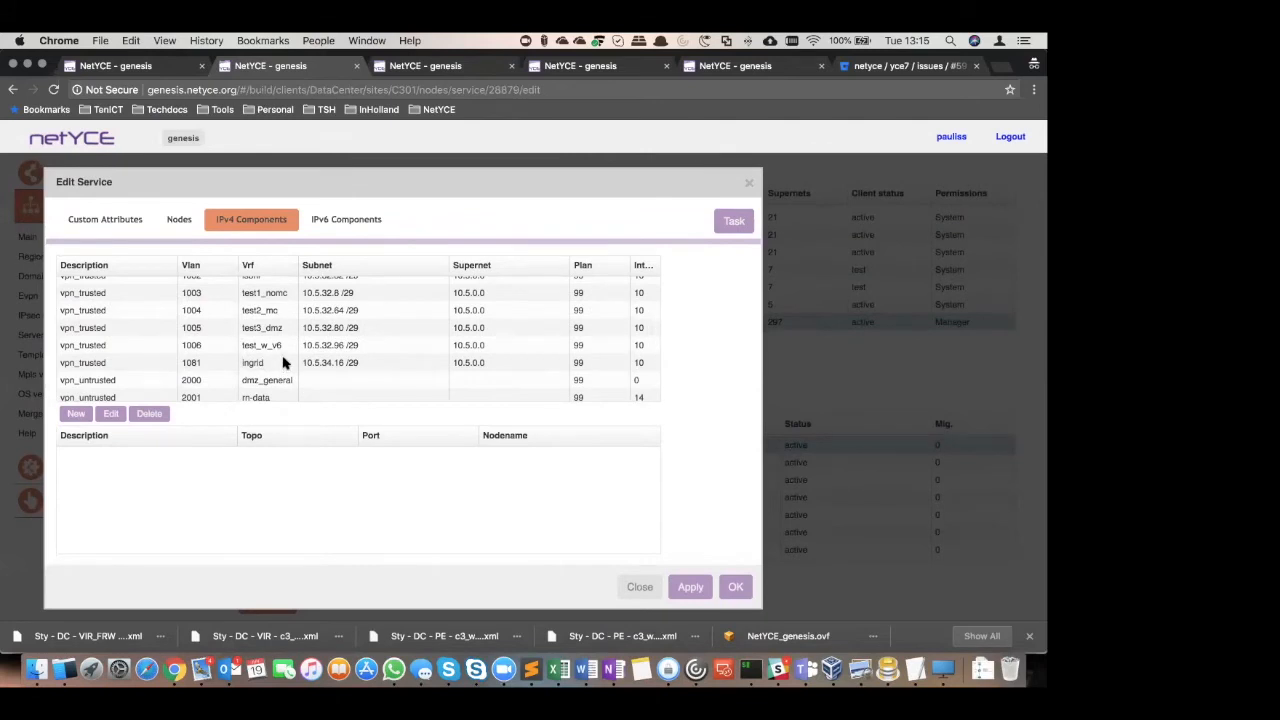
scroll(283, 356, down, 3)
scroll(283, 356, down, 2)
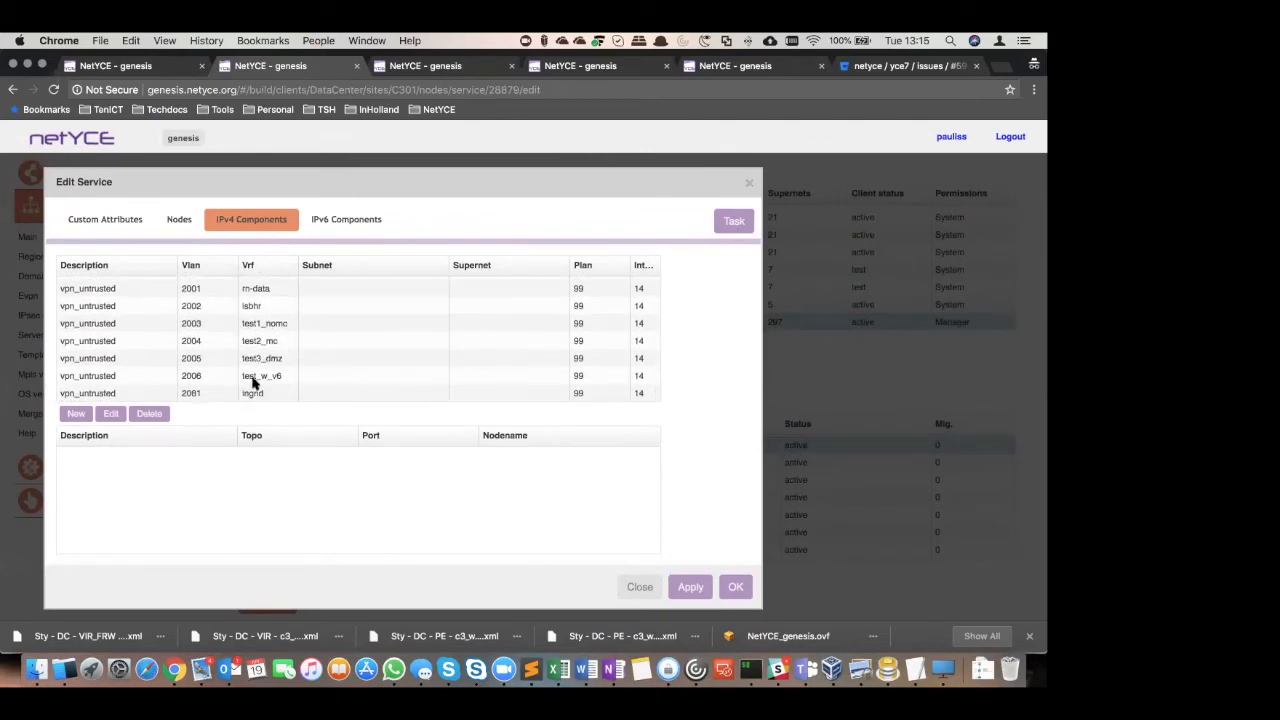
click(332, 226)
scroll(350, 344, down, 1)
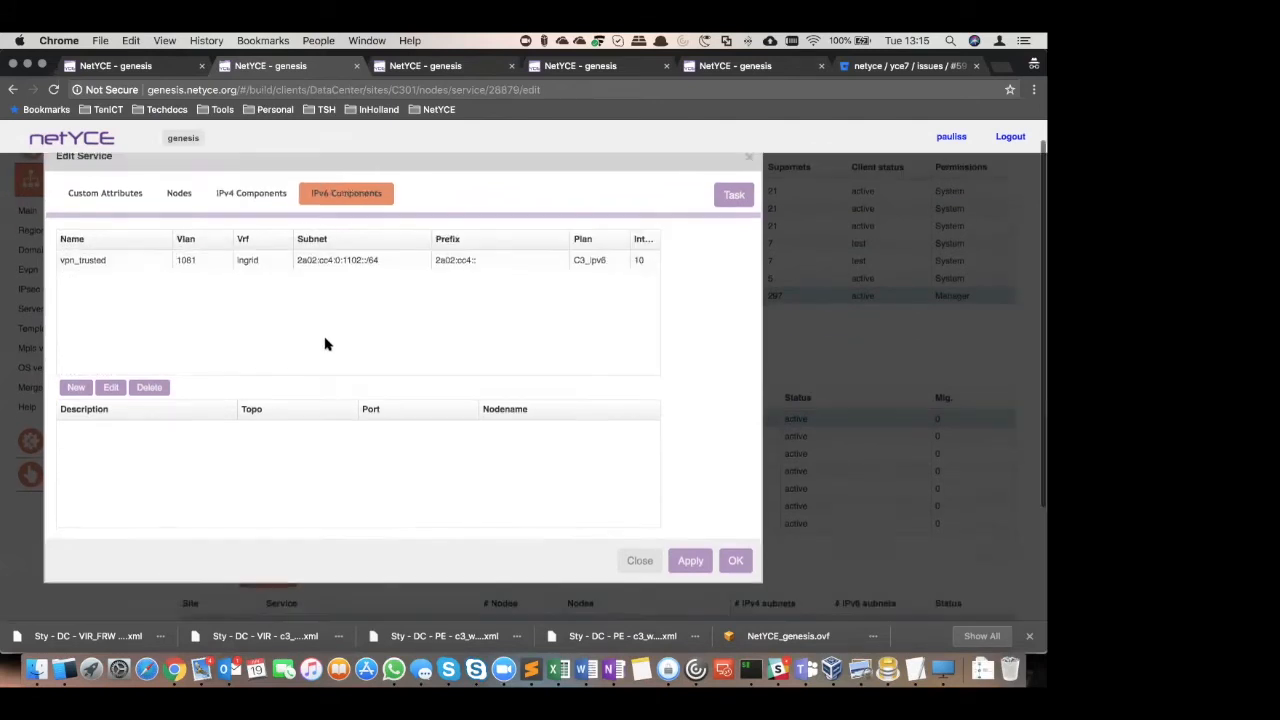
click(640, 550)
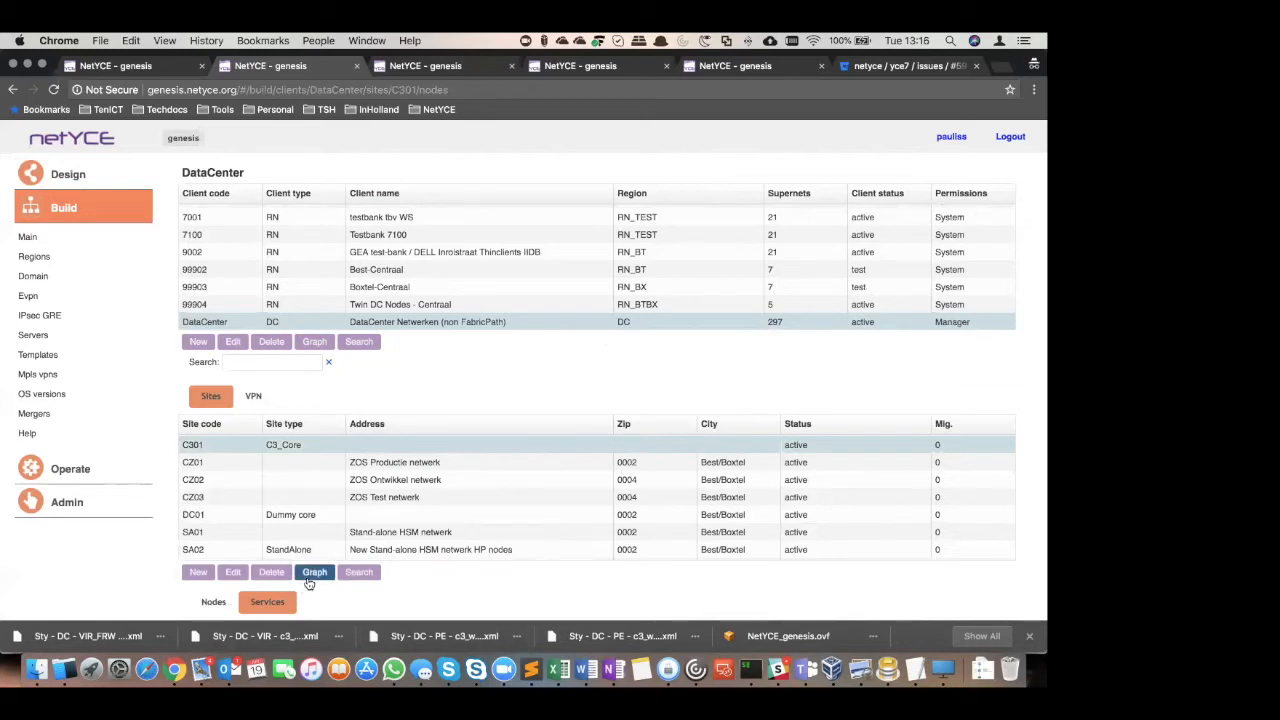
Return to the C3 VPN change form, look up VPN 81 | ingrid, and change its type to normal_NO_mcast
click(78, 474)
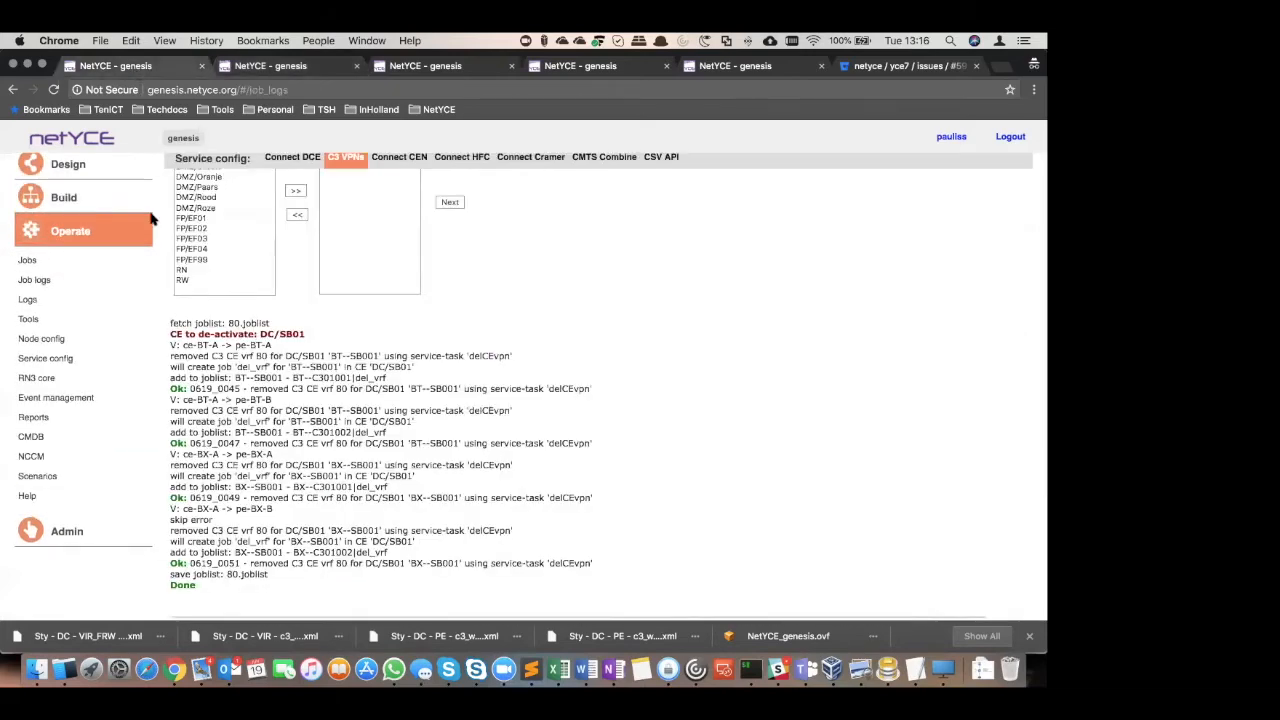
scroll(768, 454, up, 5)
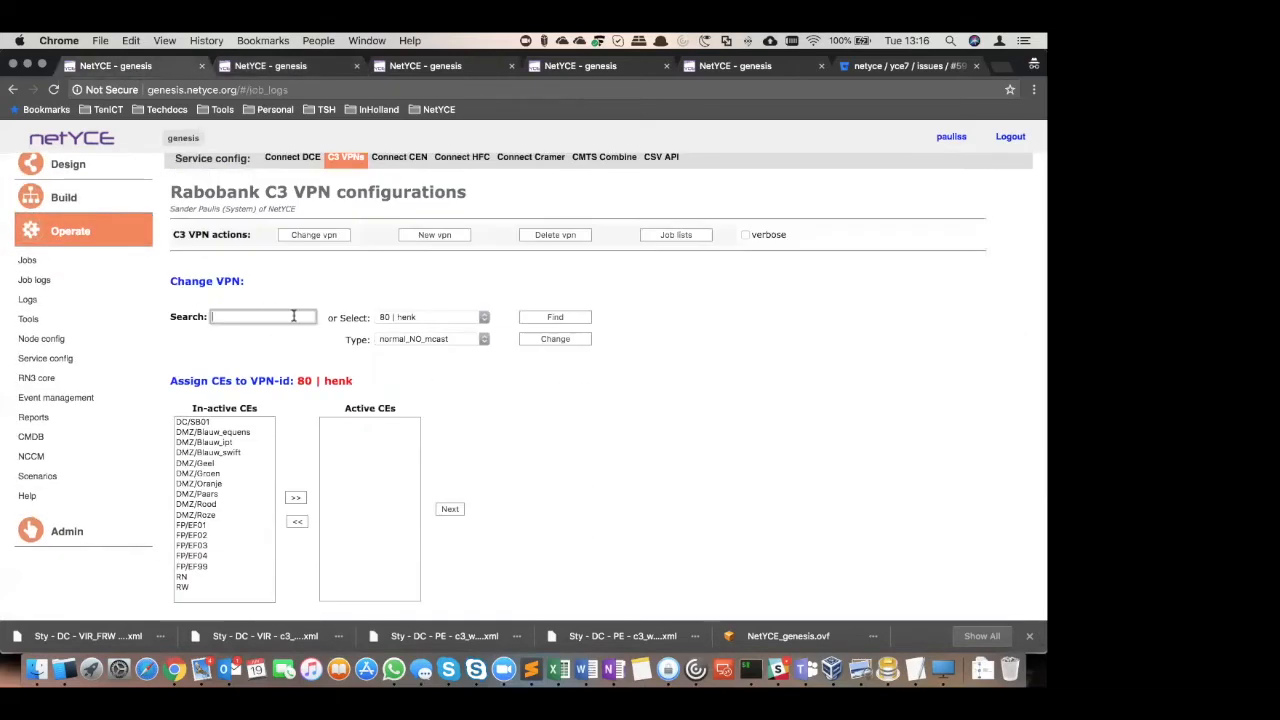
click(400, 317)
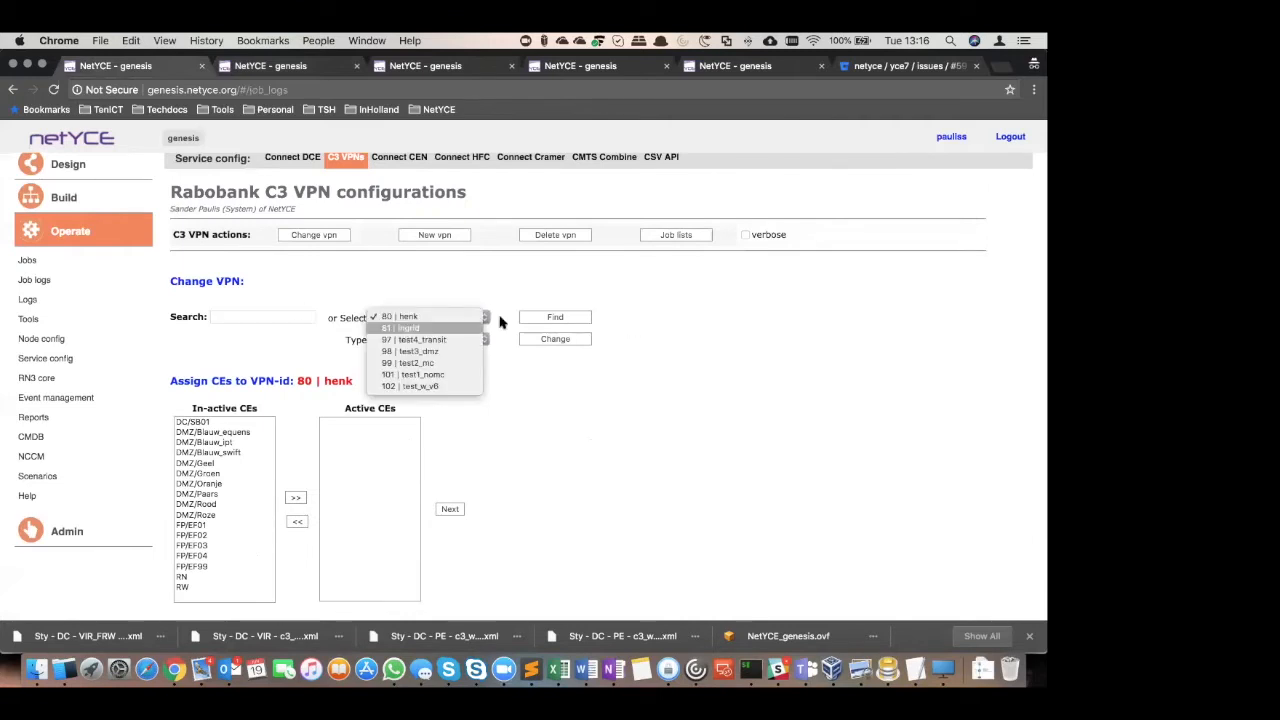
click(406, 330)
click(530, 318)
click(440, 340)
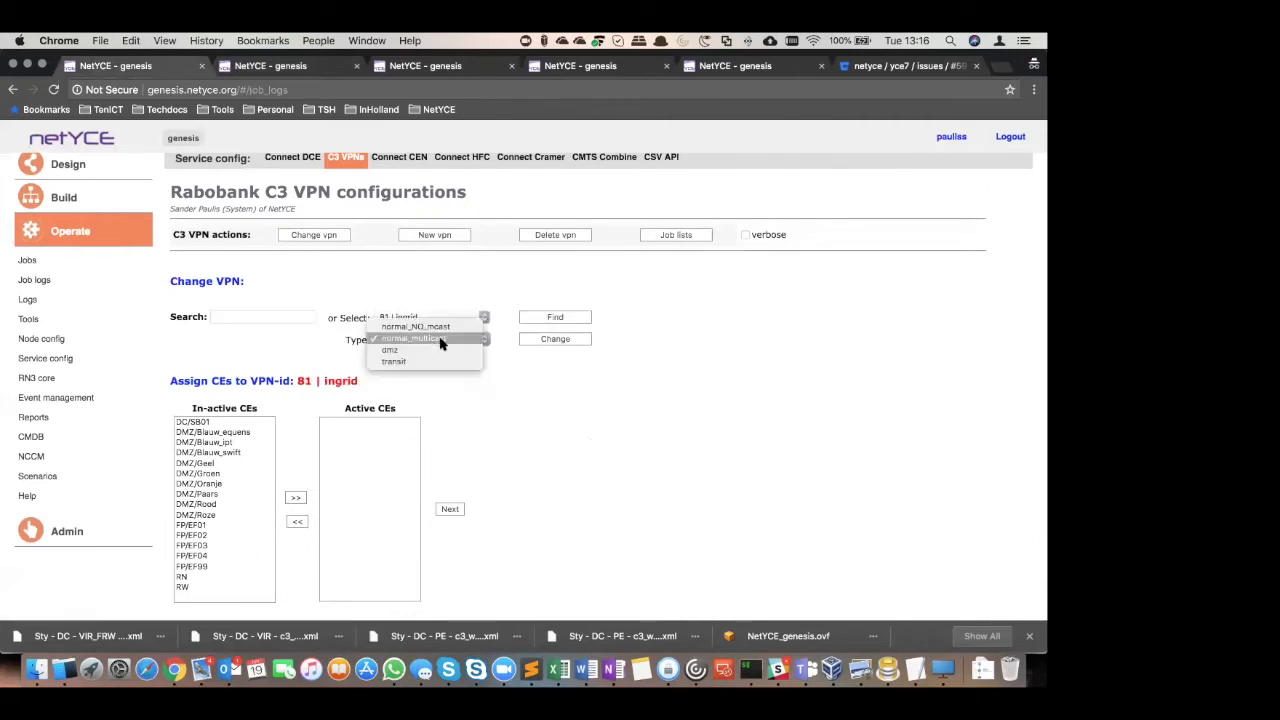
click(443, 327)
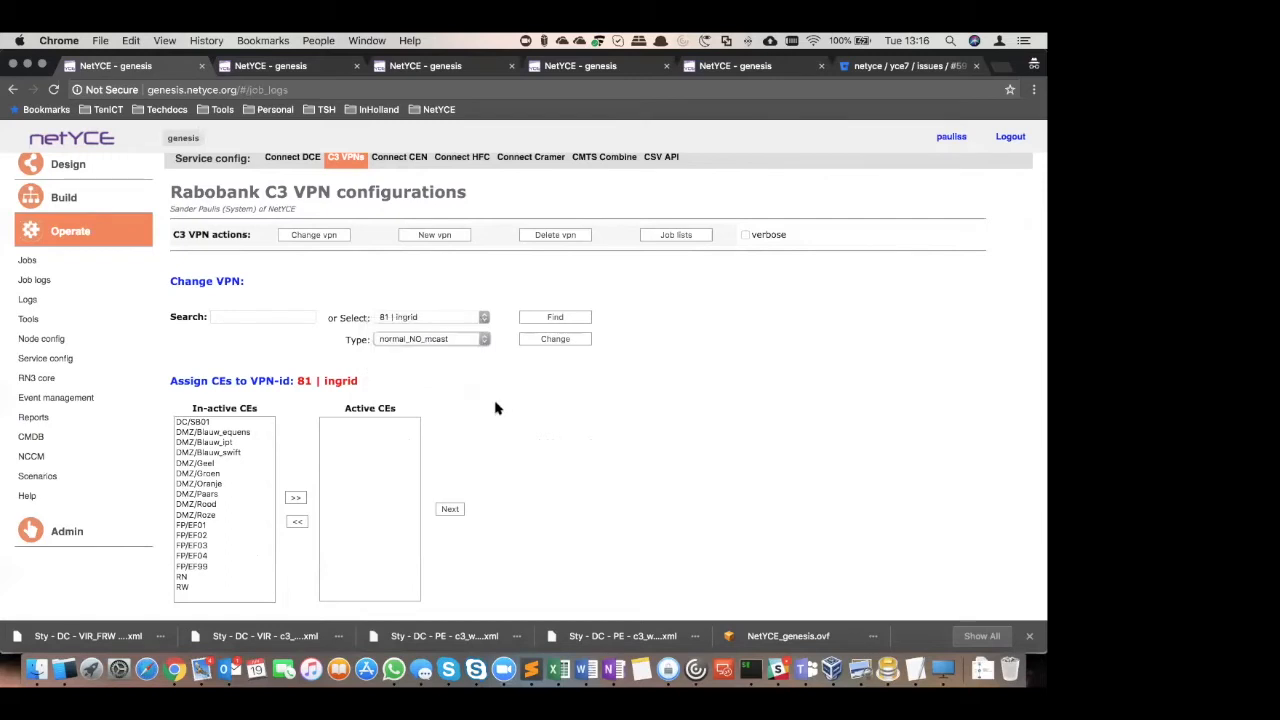
click(559, 345)
click(556, 340)
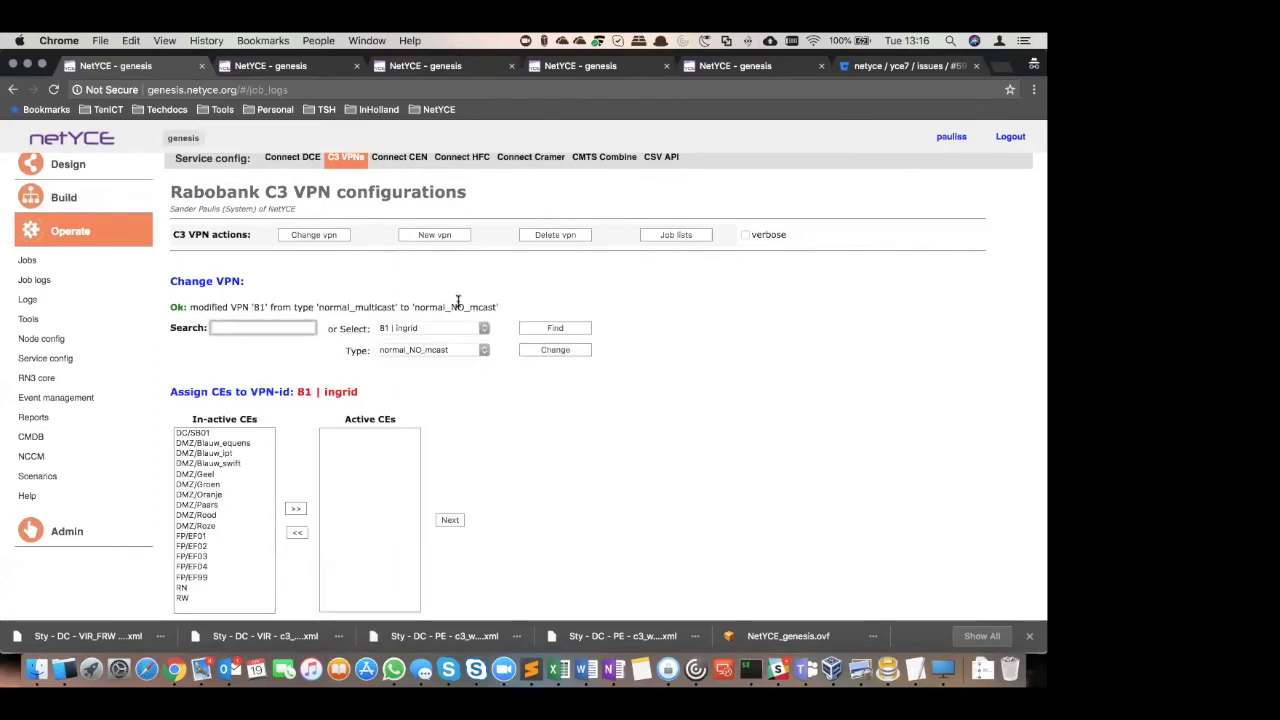
Examine the job list of VPN 81 and return to the VPN change form
click(676, 236)
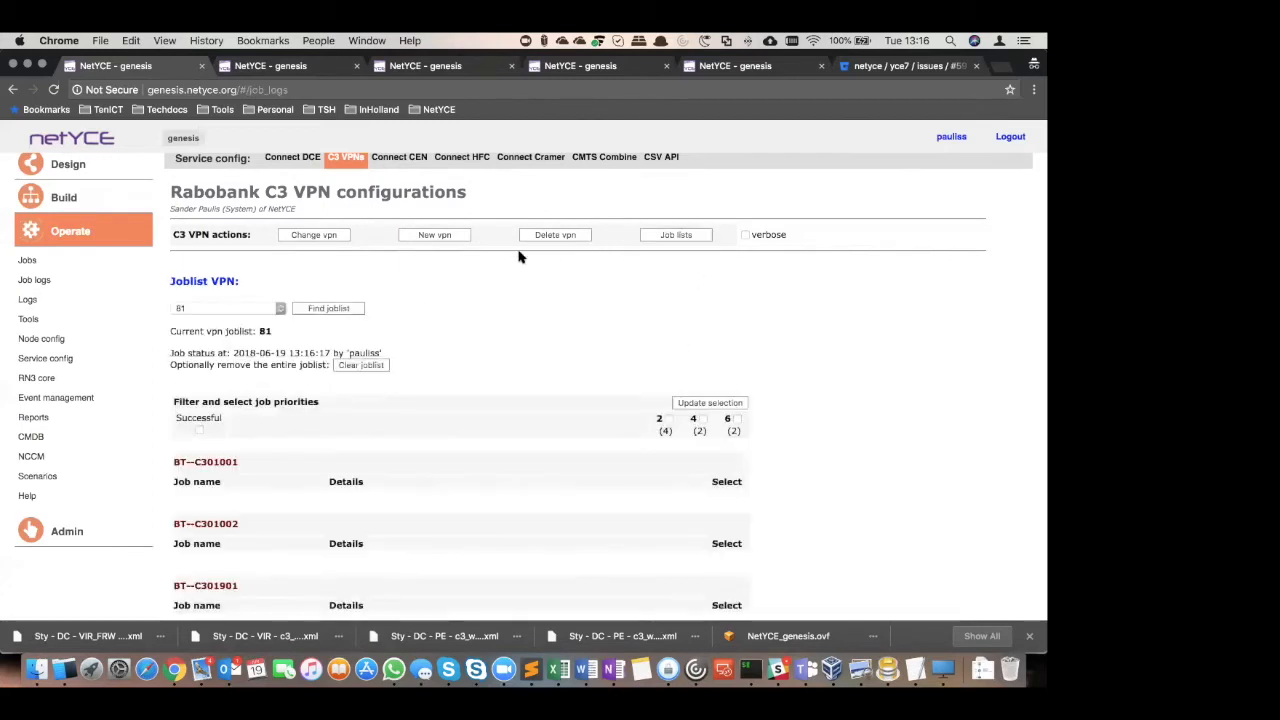
scroll(521, 402, down, 15)
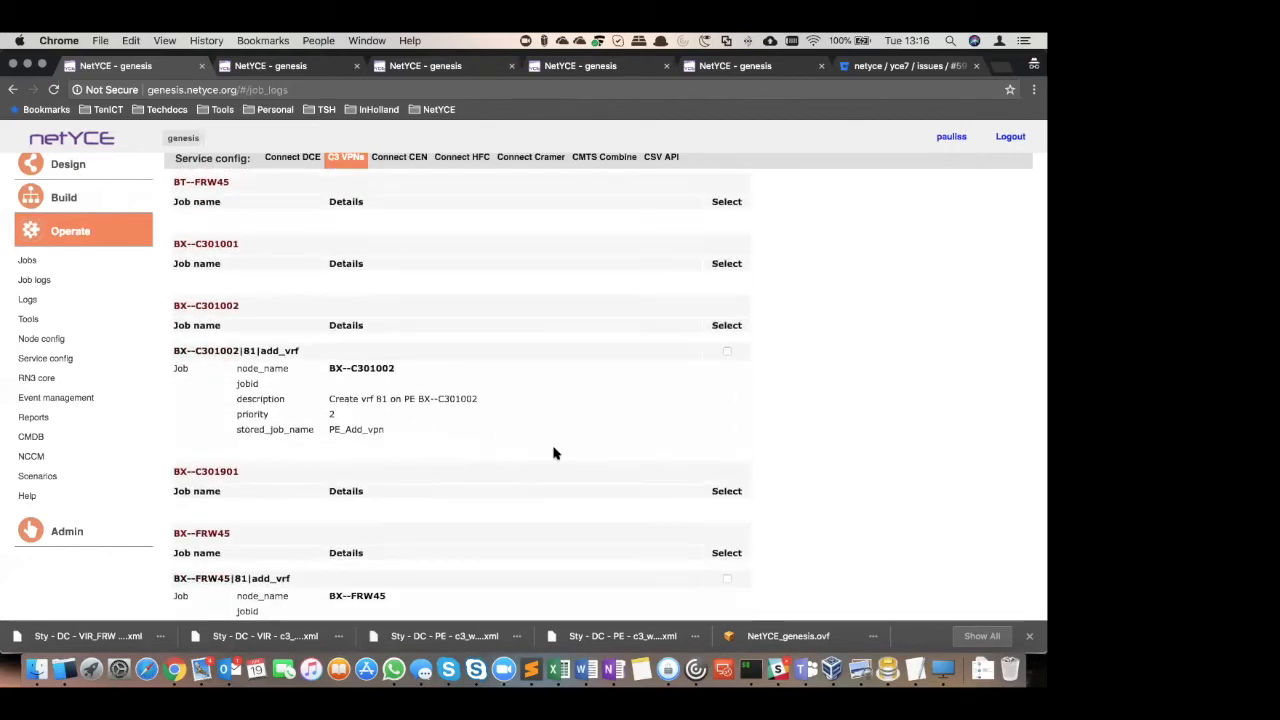
click(314, 245)
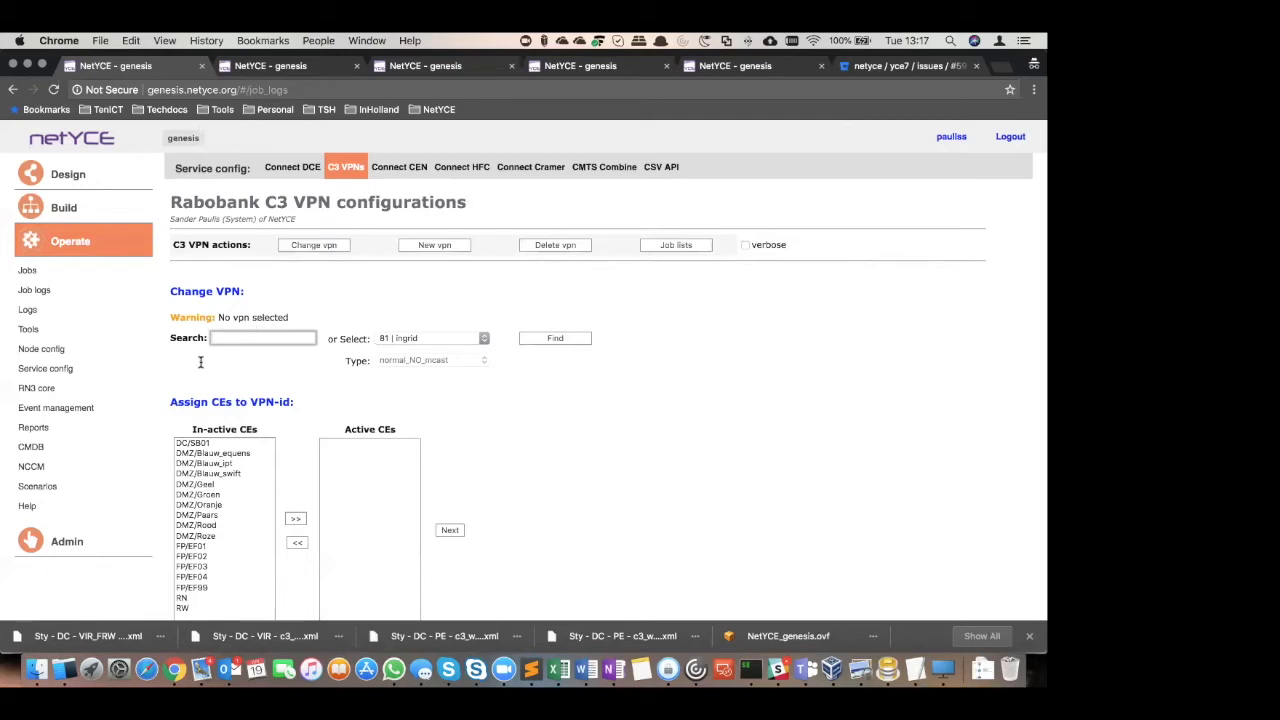
Go to the DC sub templates and examine the template texts of C3_CE_PE_add and C3_add_virt_fw
click(75, 214)
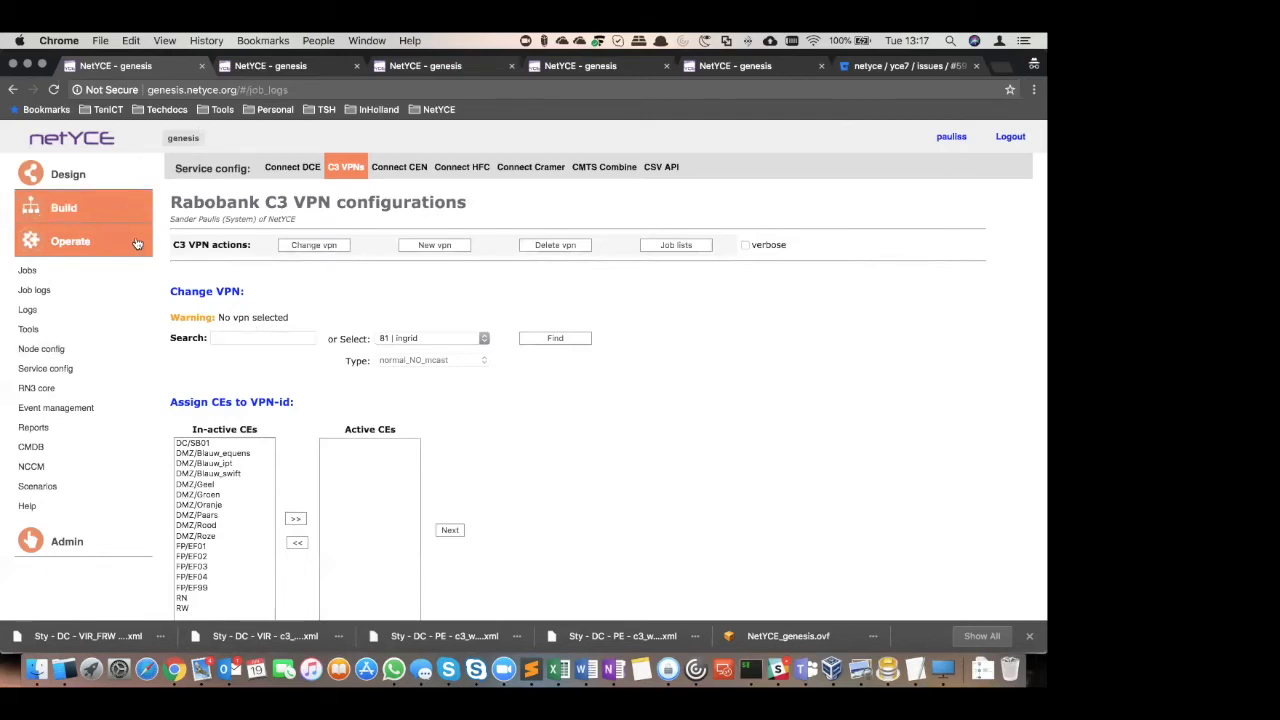
click(52, 360)
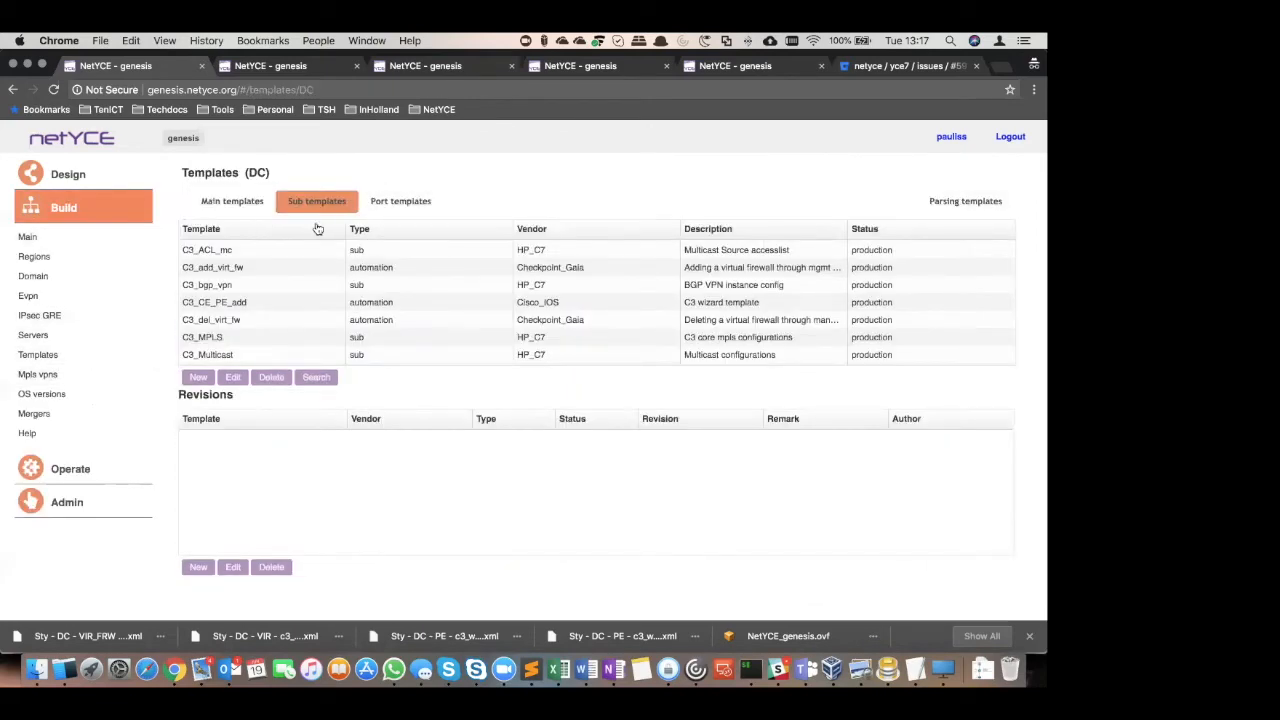
double_click(259, 302)
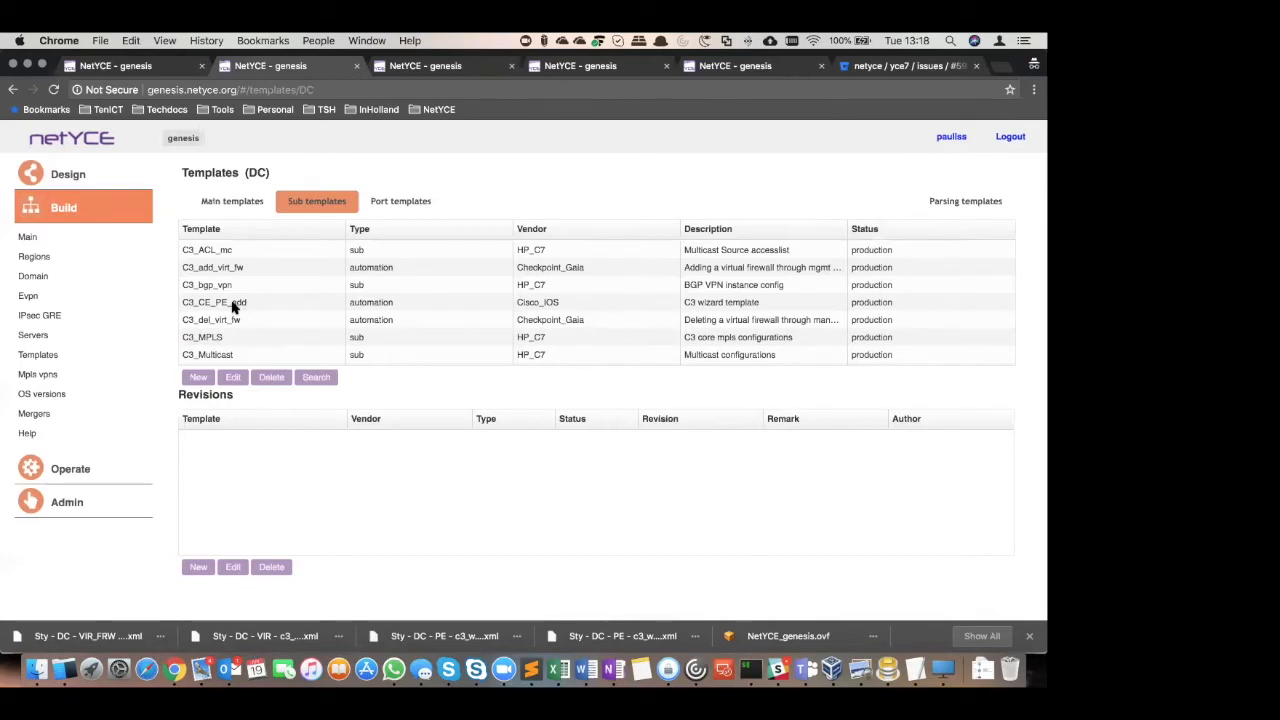
double_click(243, 303)
scroll(726, 462, down, 10)
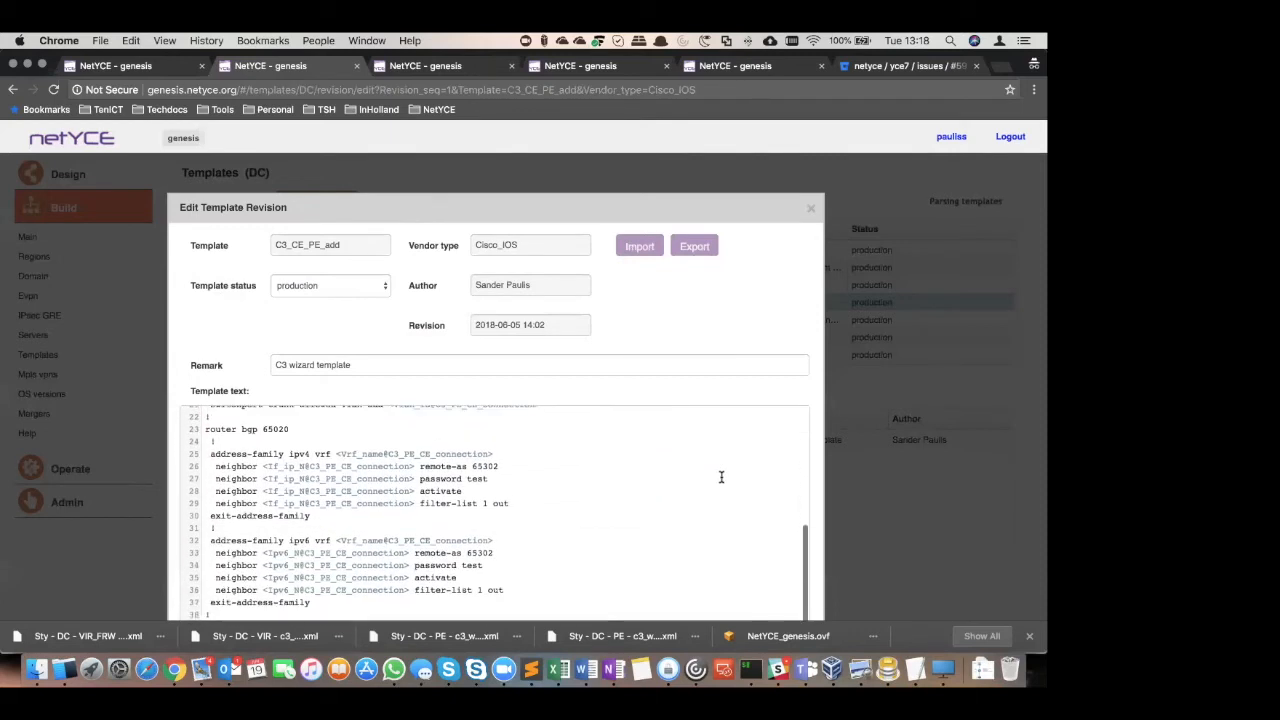
scroll(814, 203, down, 2)
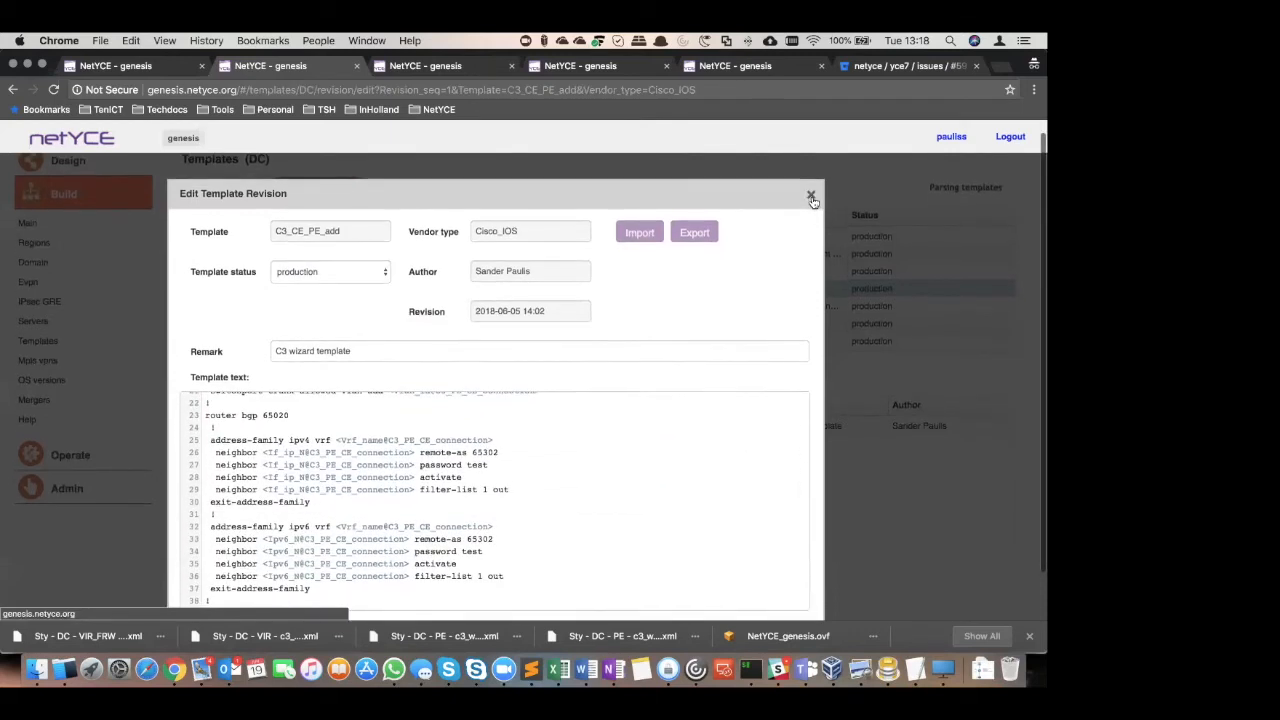
scroll(812, 203, up, 1)
click(811, 205)
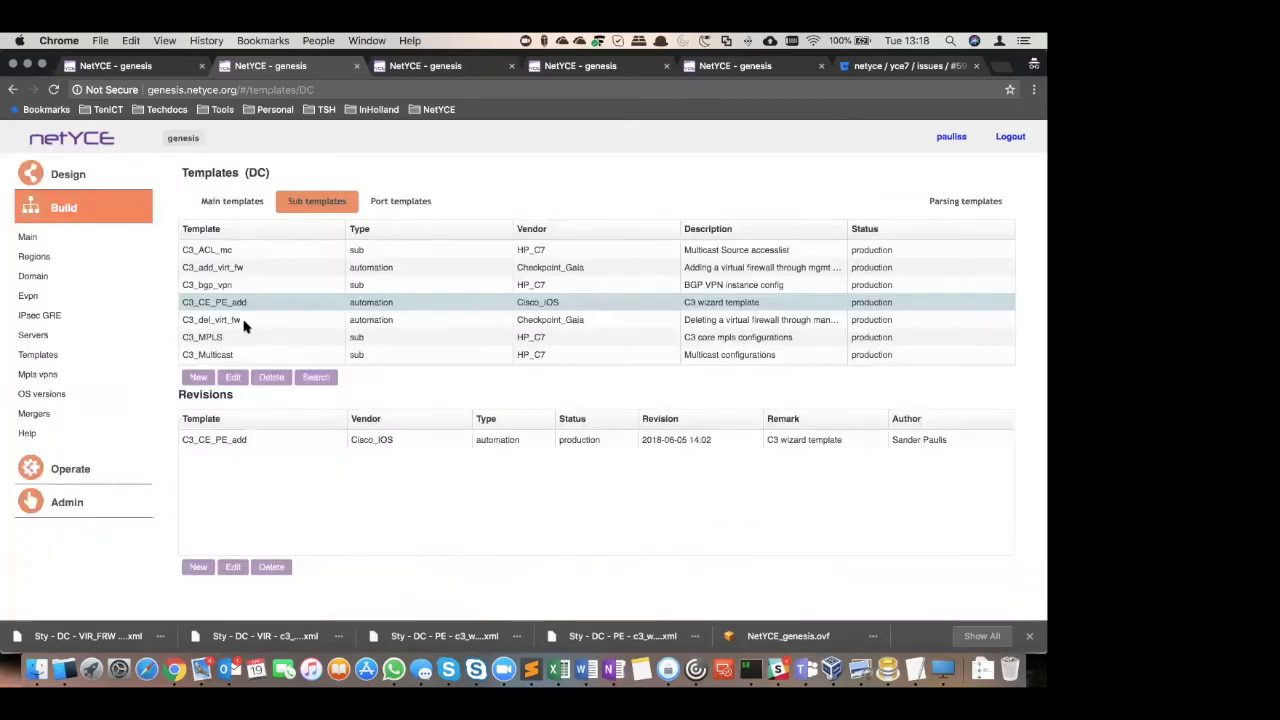
double_click(300, 268)
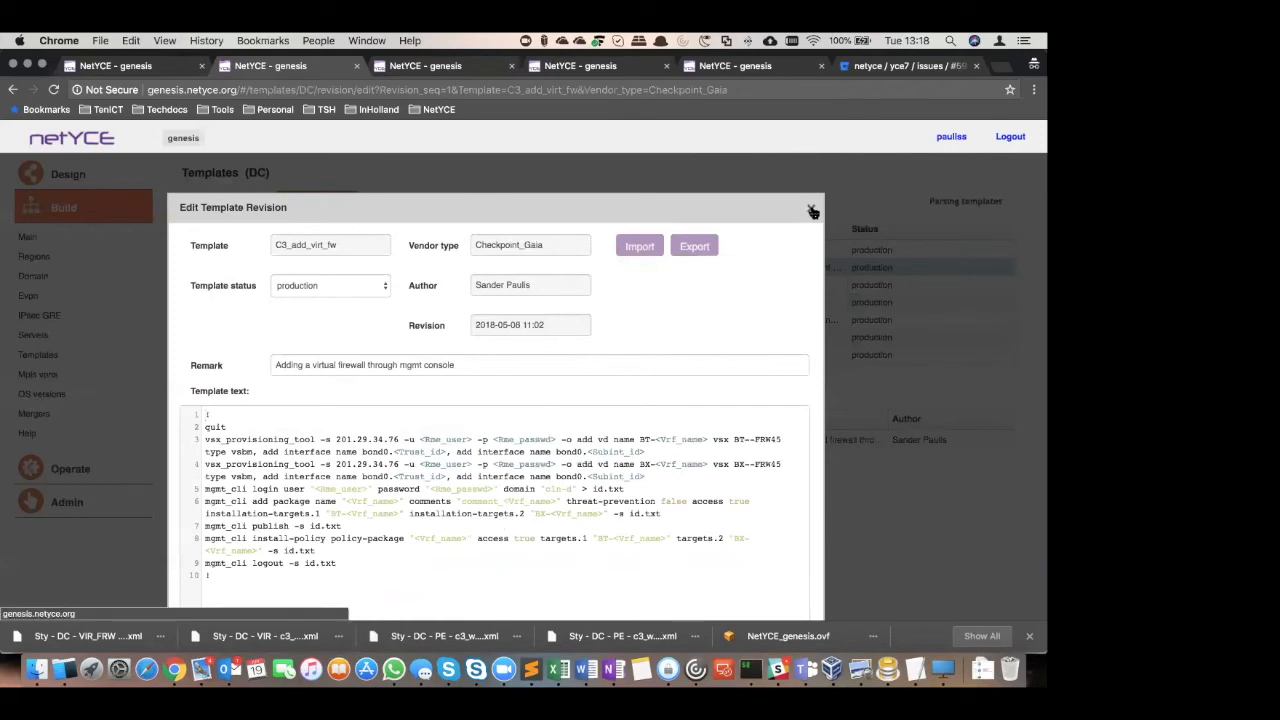
click(813, 212)
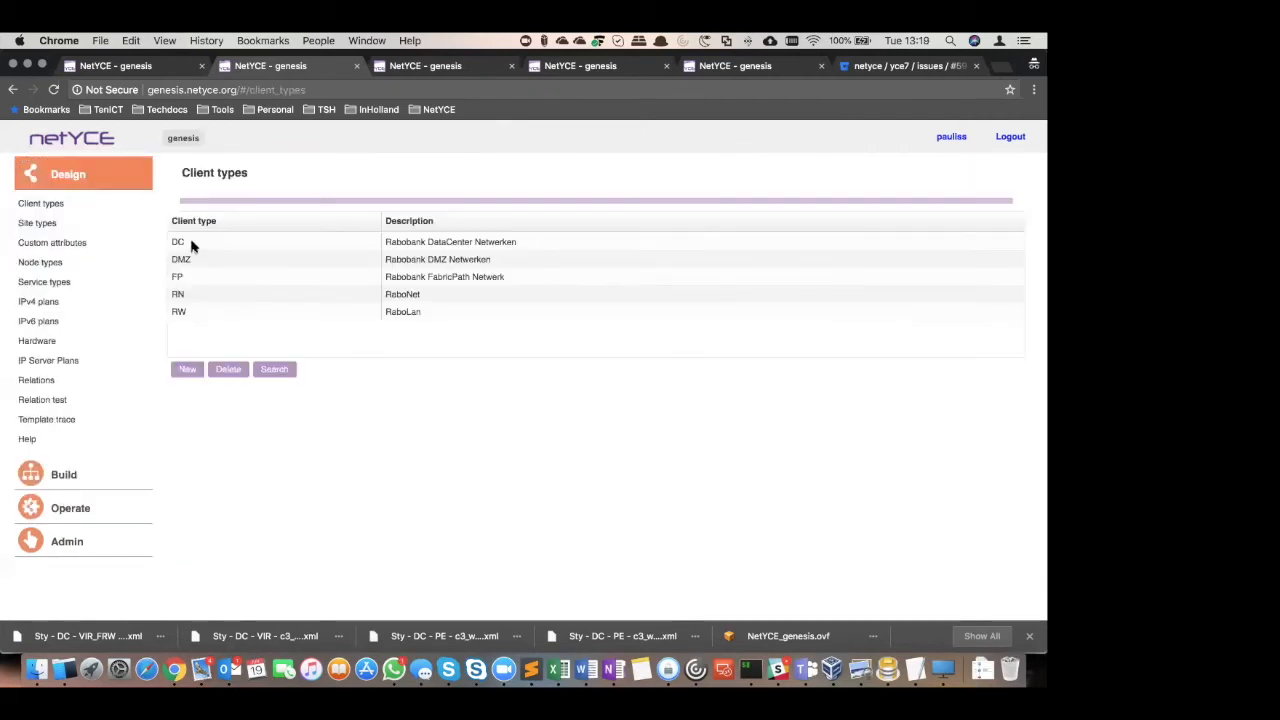
Examine the available and assigned IP plans of client type DC, and open the site types list
click(193, 245)
scroll(343, 500, down, 5)
scroll(343, 505, down, 5)
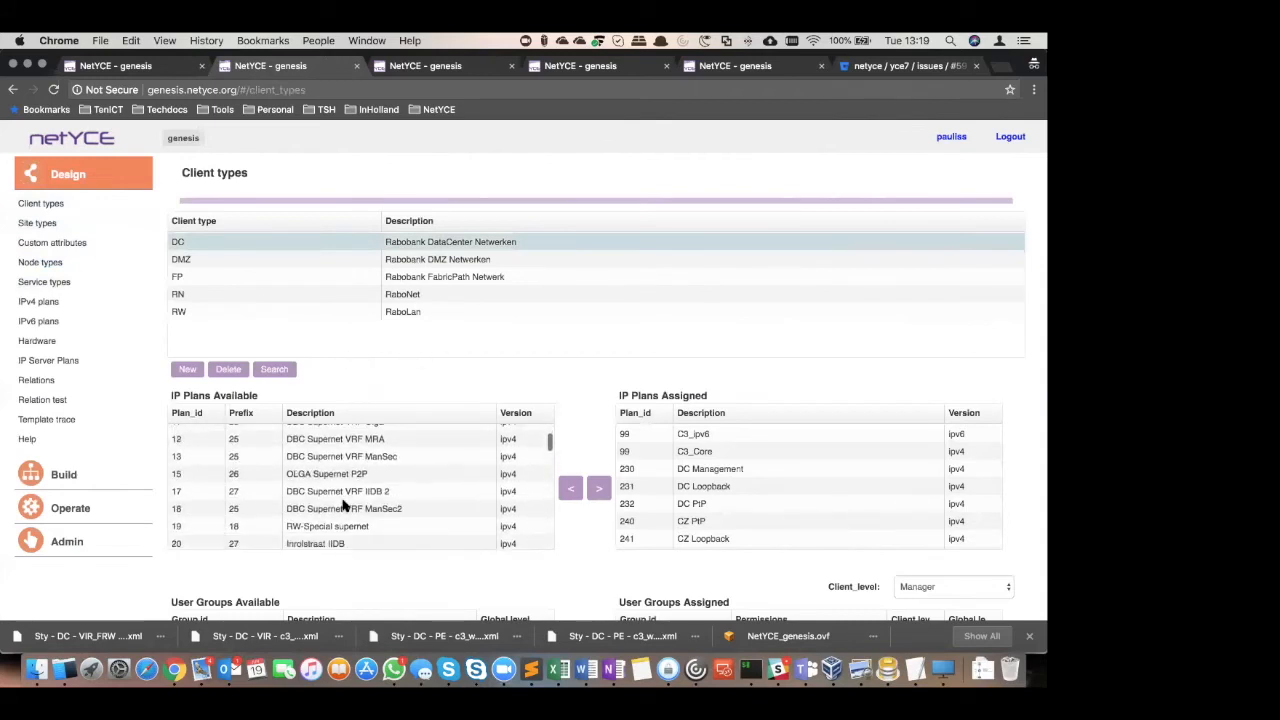
scroll(757, 490, down, 2)
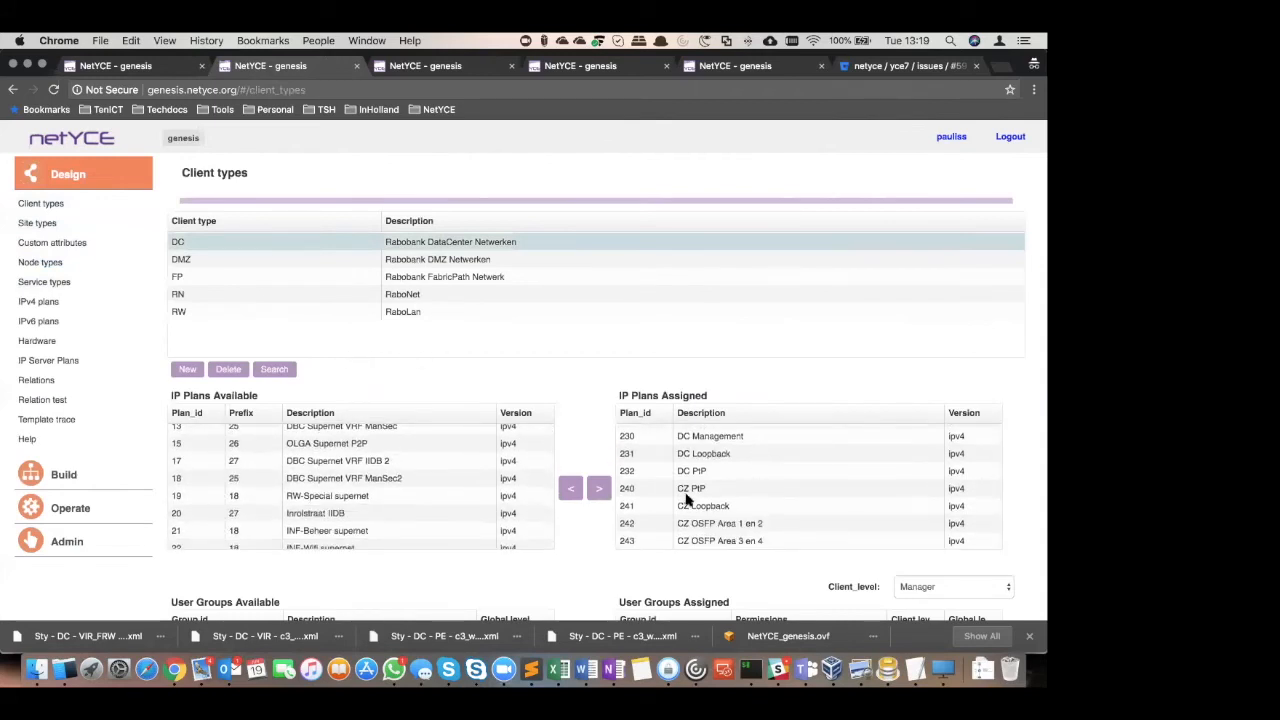
scroll(650, 470, up, 2)
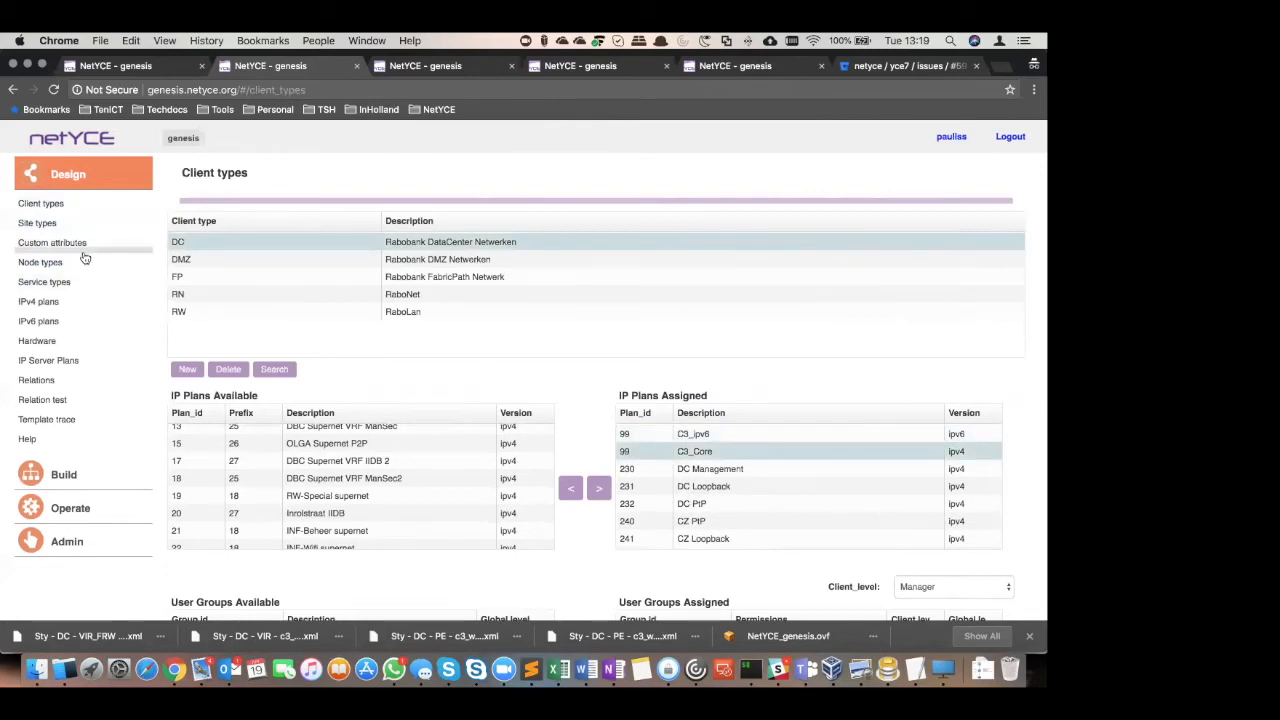
scroll(72, 240, down, 1)
click(58, 215)
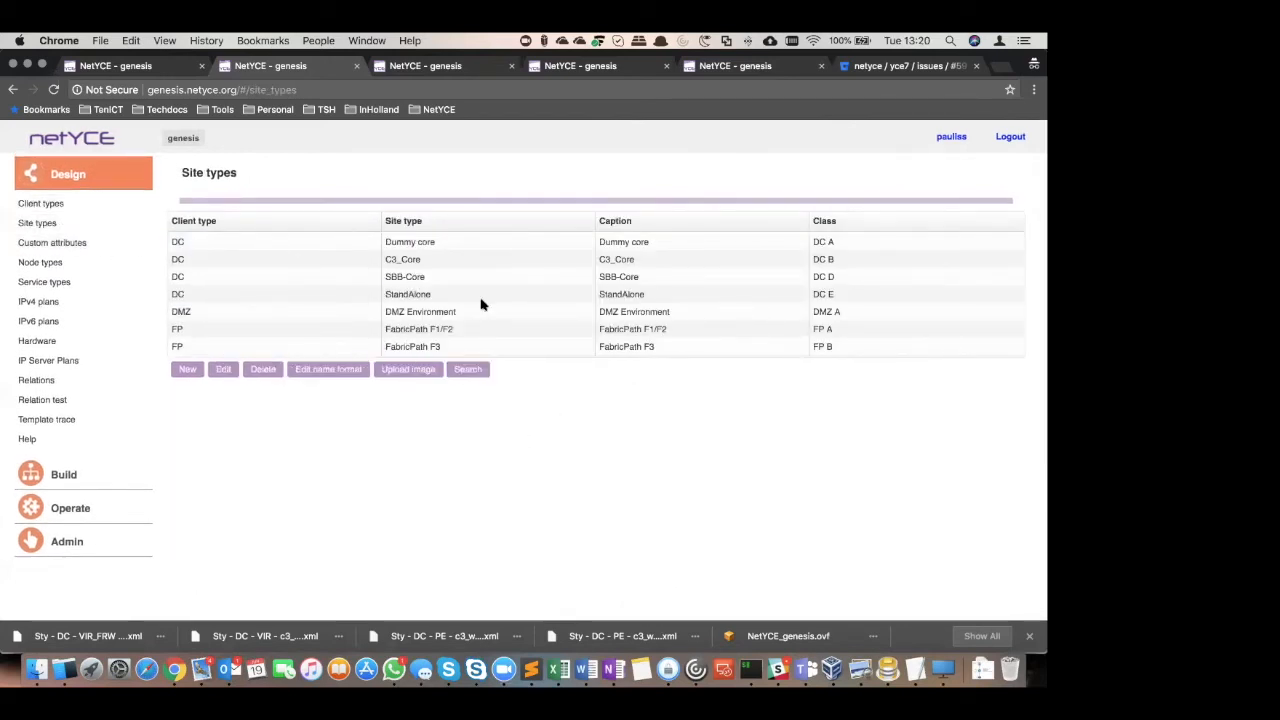
Examine the PE and VIR_FRW service classes of the DC site type C3_Core
click(433, 265)
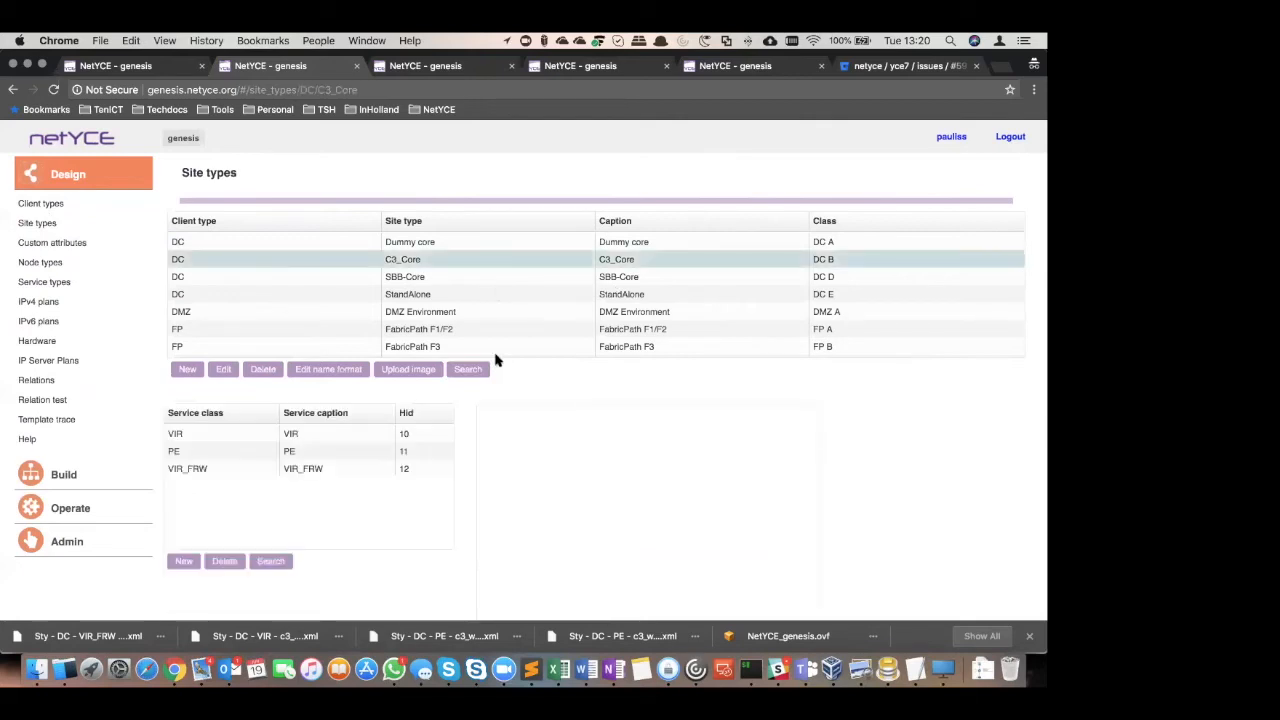
click(214, 441)
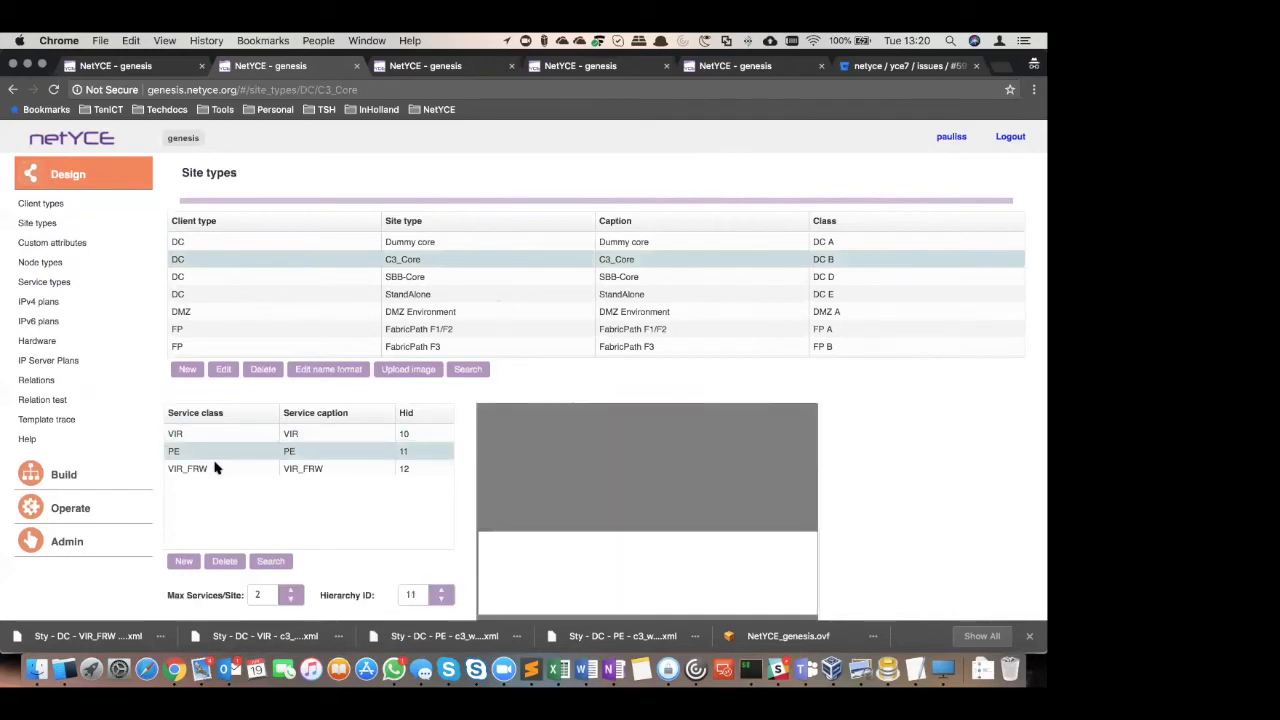
click(214, 467)
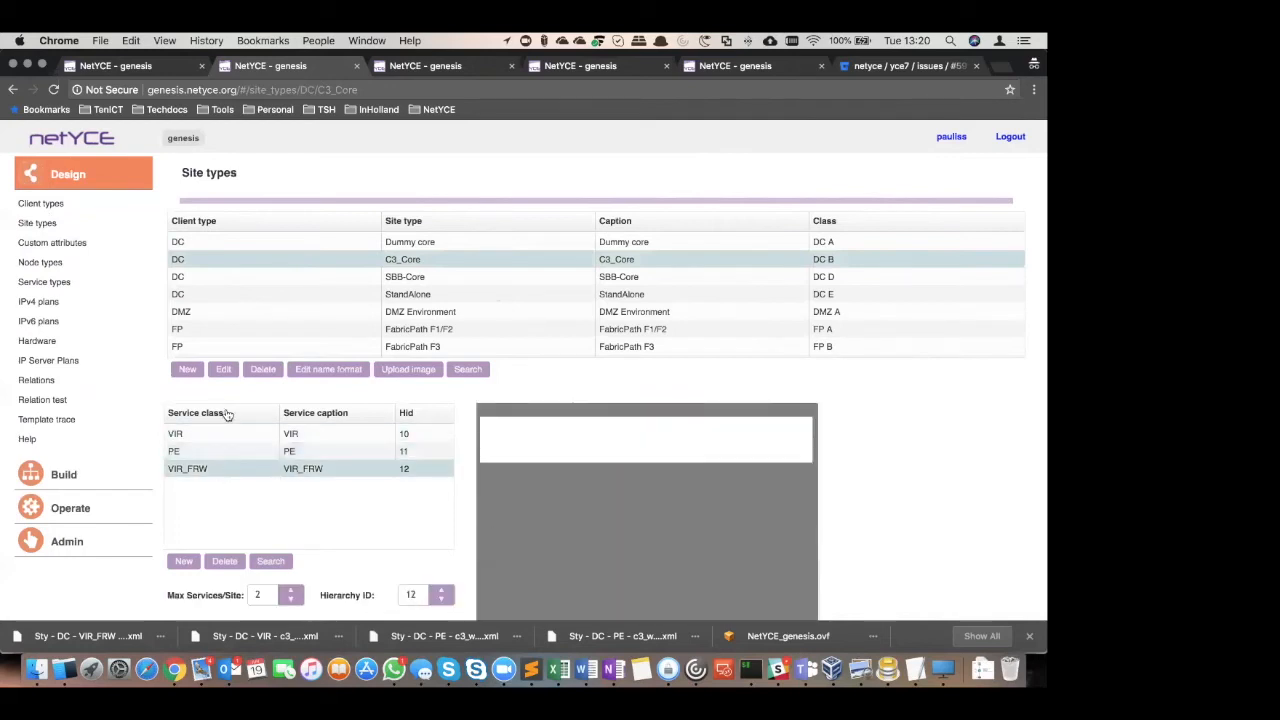
Go to the node types and examine the parameters of C3_CP64000_SG, C3_HP12904E_PE and C3_HP12904E_VIR
click(40, 262)
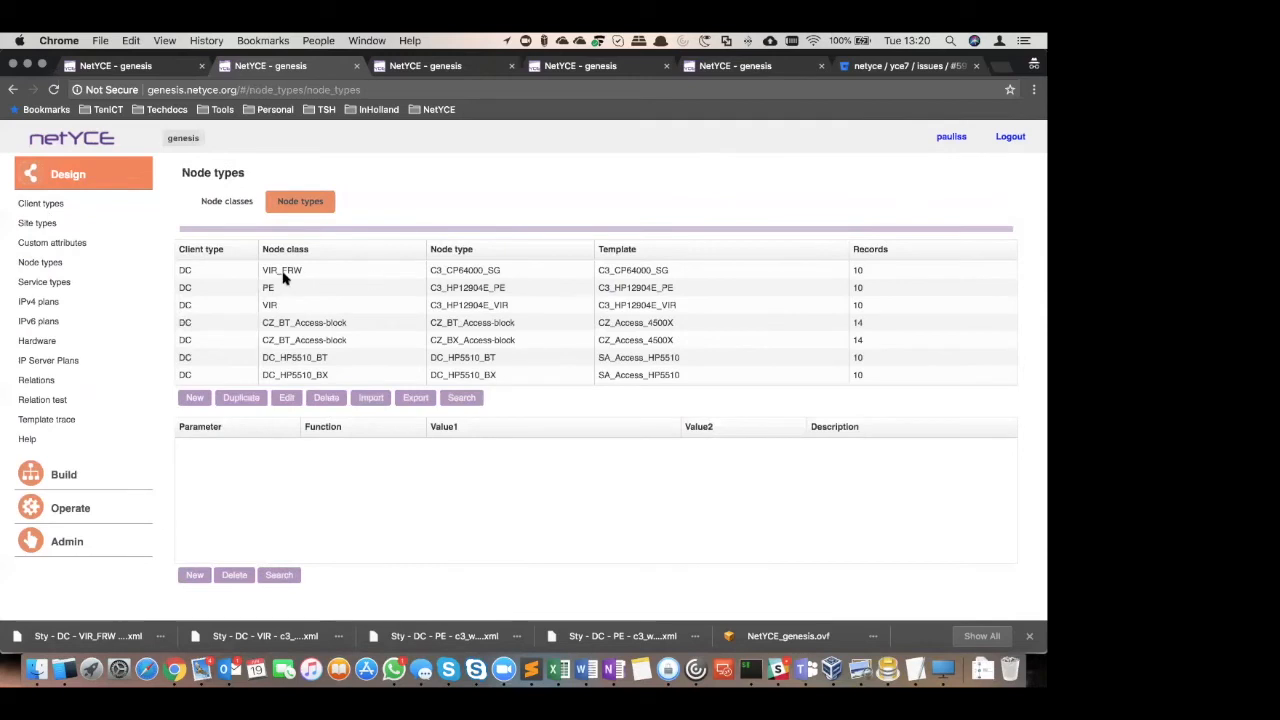
click(477, 274)
click(478, 290)
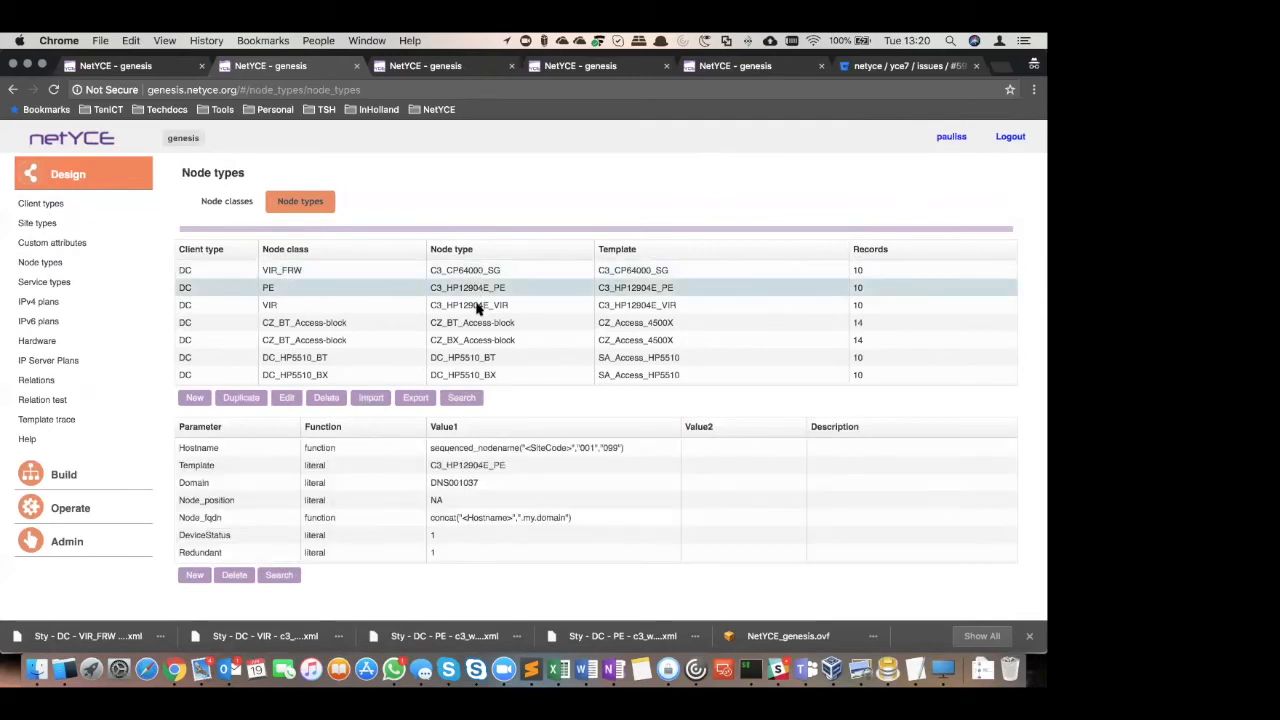
click(480, 306)
Open the IPv4 plan C3_Core and examine the subnet plan of its BT_A_ce_ptp subnet
click(40, 303)
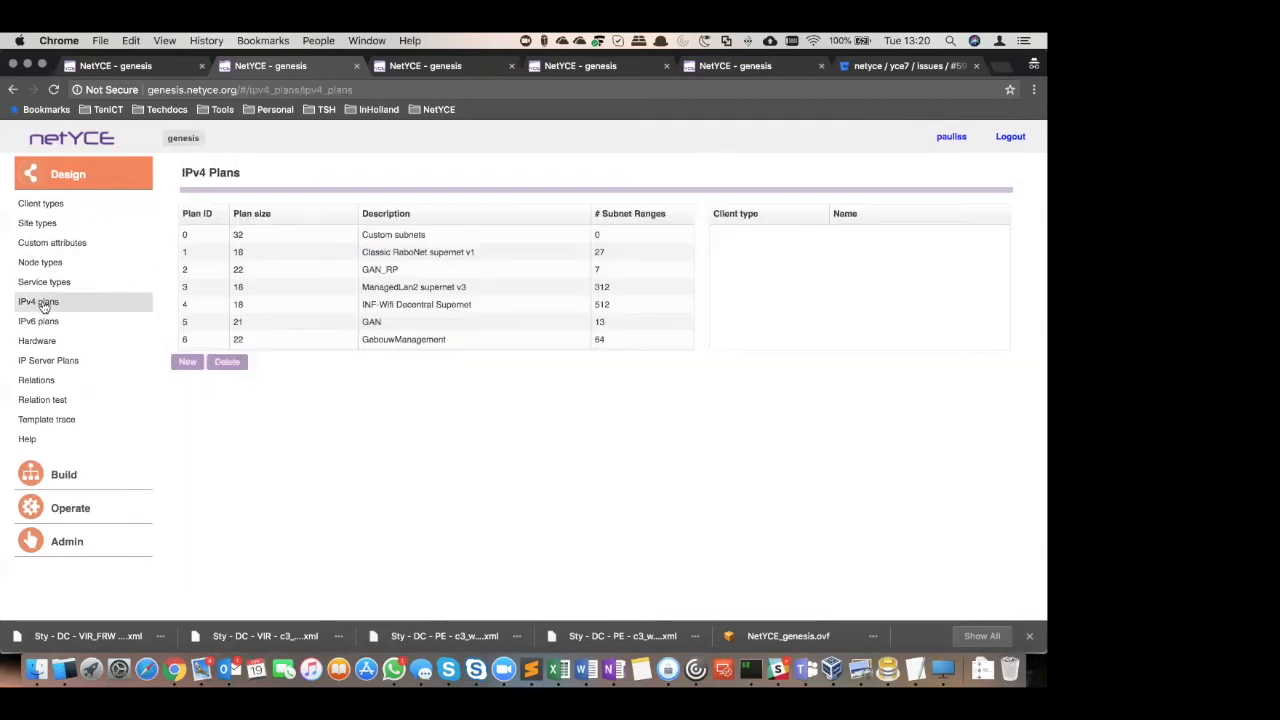
scroll(323, 303, down, 20)
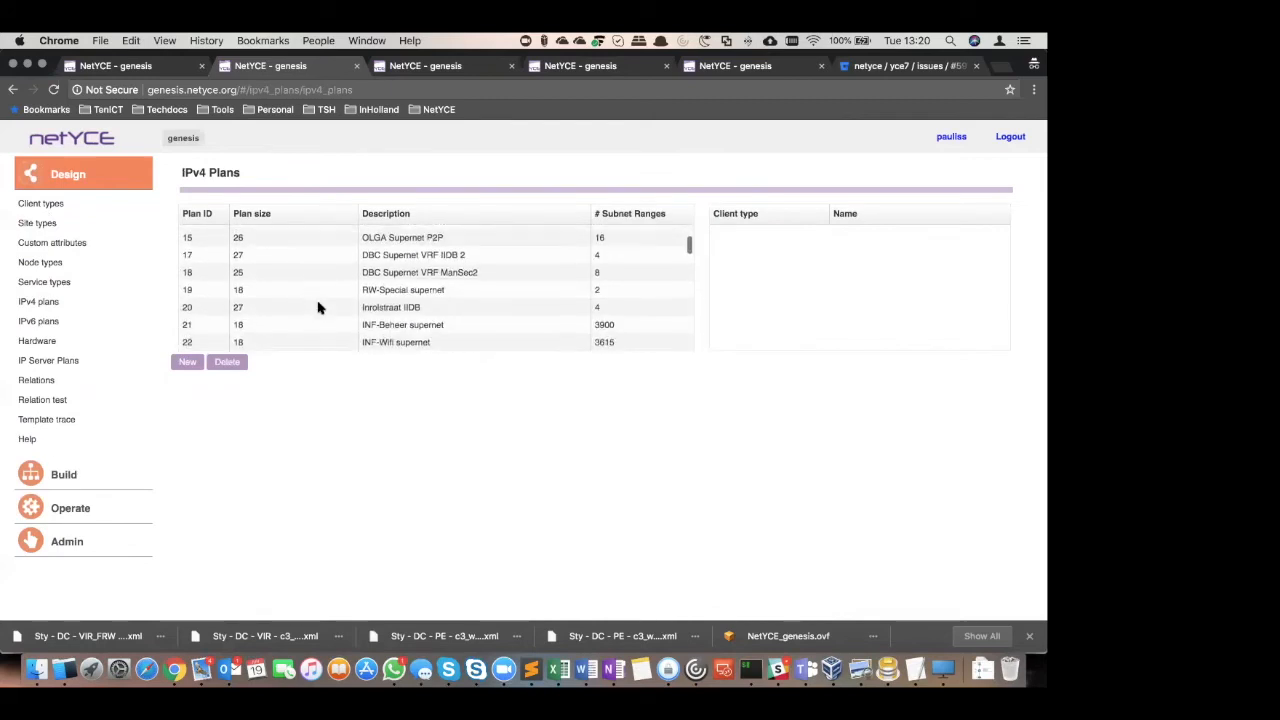
click(320, 279)
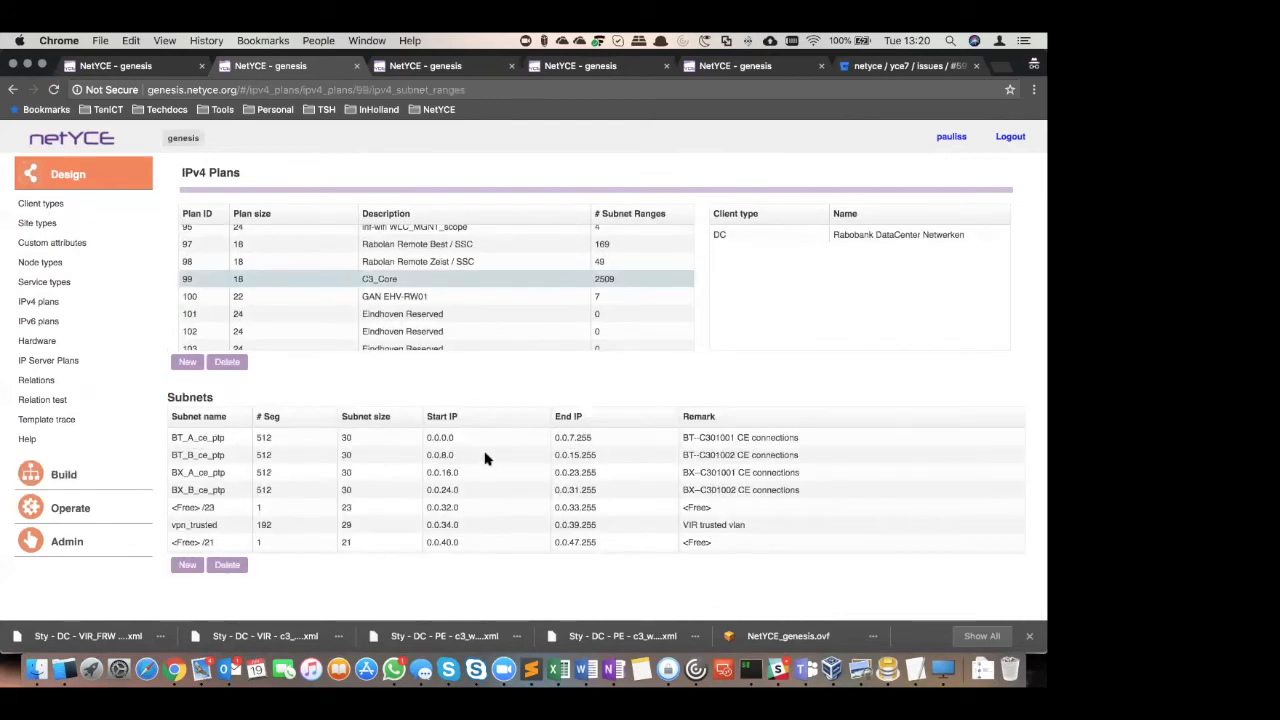
click(215, 440)
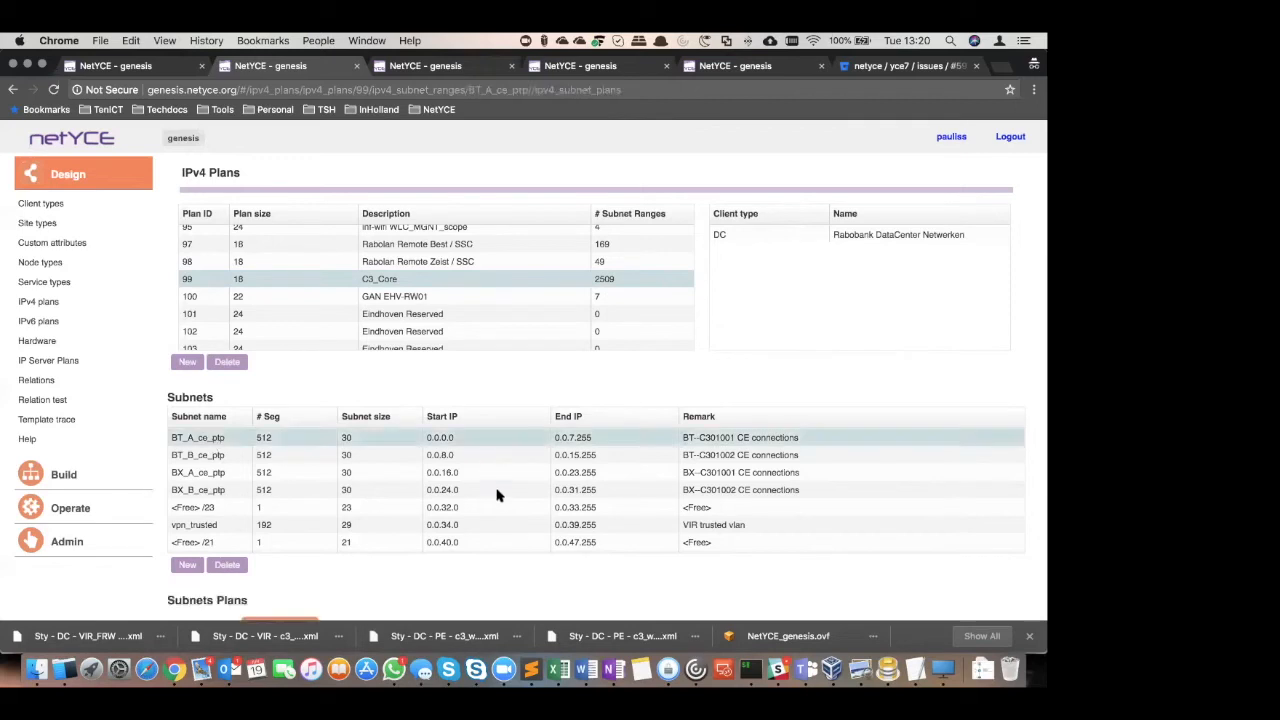
scroll(497, 494, down, 10)
scroll(609, 565, down, 5)
scroll(660, 535, down, 3)
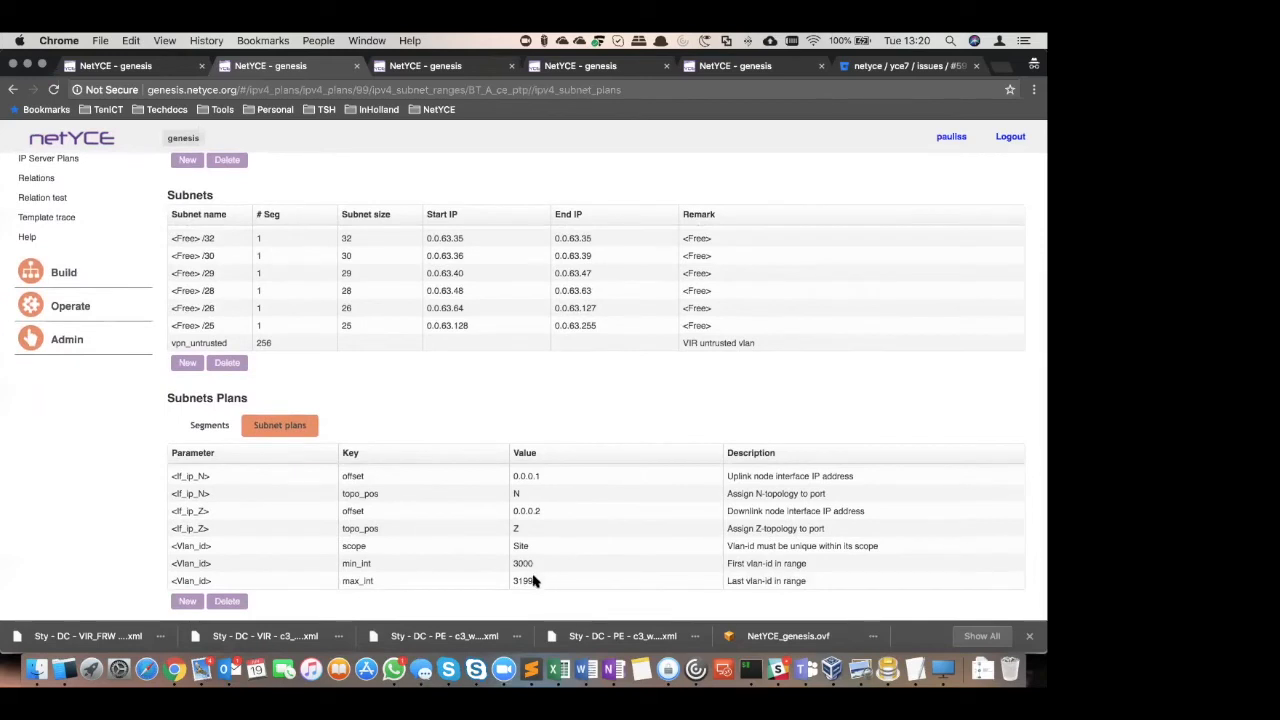
Examine the subnet plan of the BT_B_ce_ptp subnet, including its VLAN ID range
scroll(365, 383, up, 3)
scroll(362, 345, up, 10)
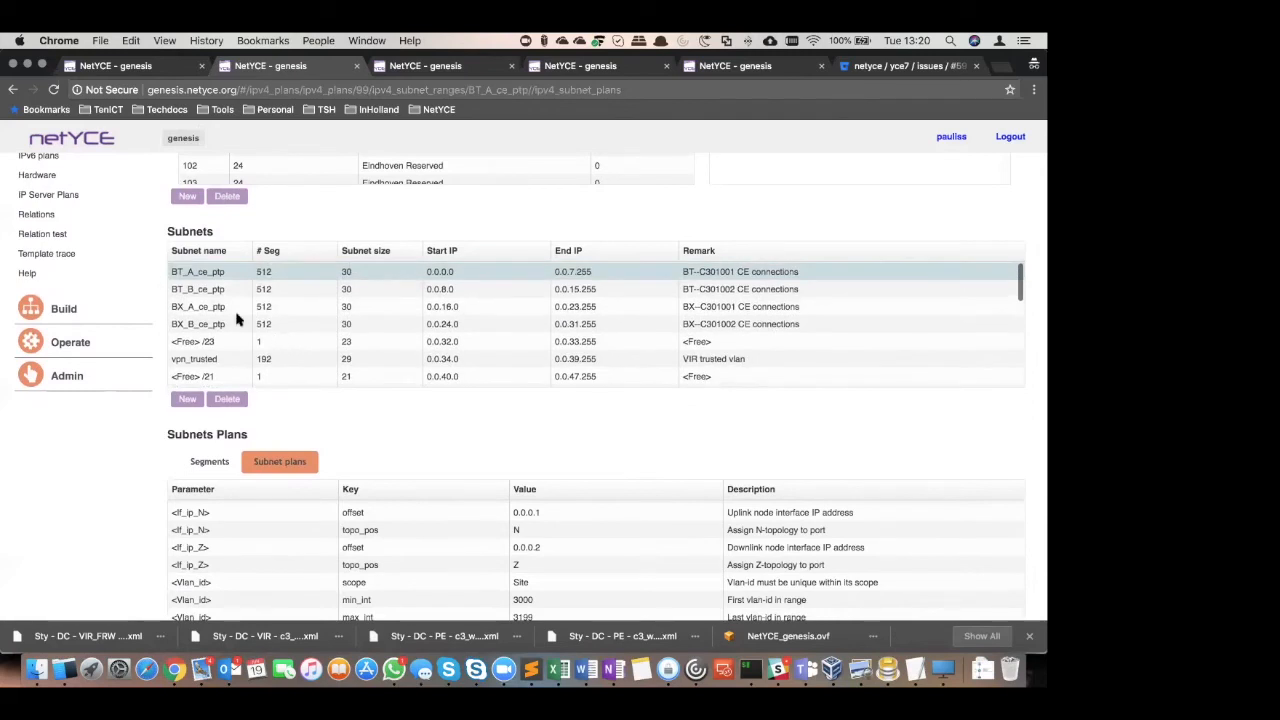
click(200, 290)
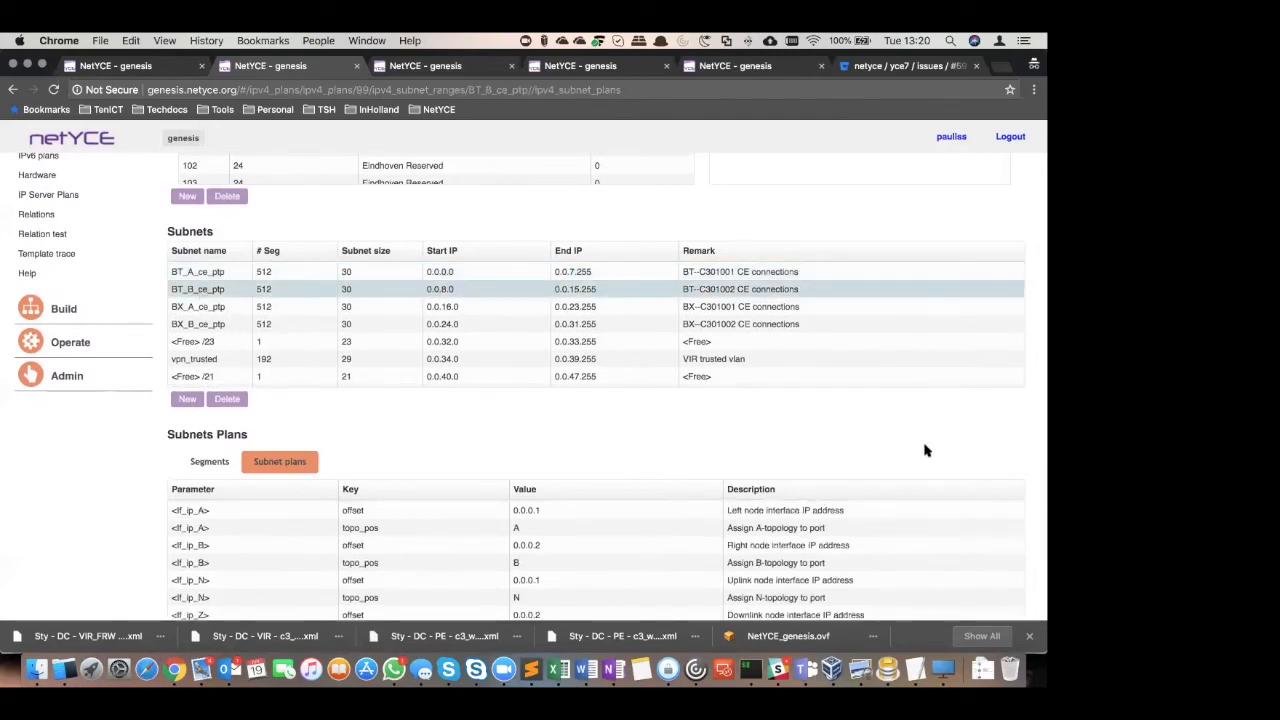
scroll(925, 450, down, 2)
scroll(591, 564, down, 4)
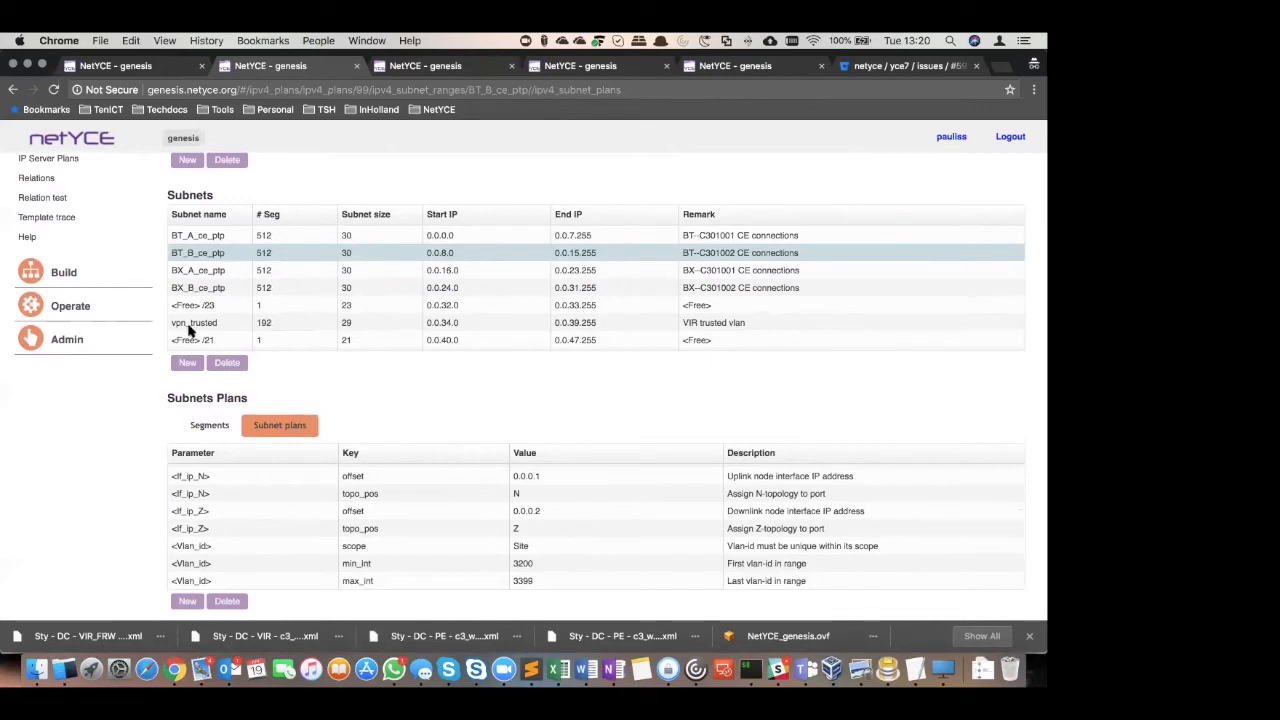
Examine the subnet plan of vpn_trusted and select the vpn_untrusted subnet in the same IPv4 plan
click(220, 324)
scroll(581, 557, down, 5)
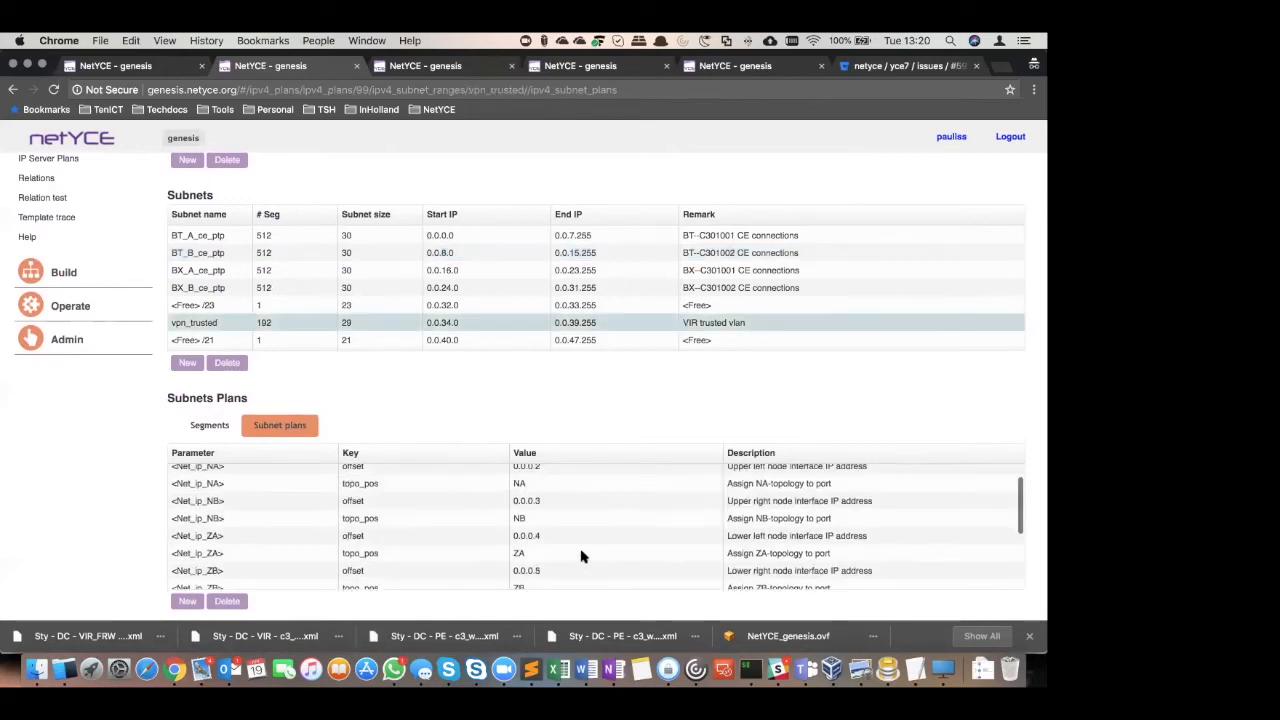
scroll(216, 310, down, 5)
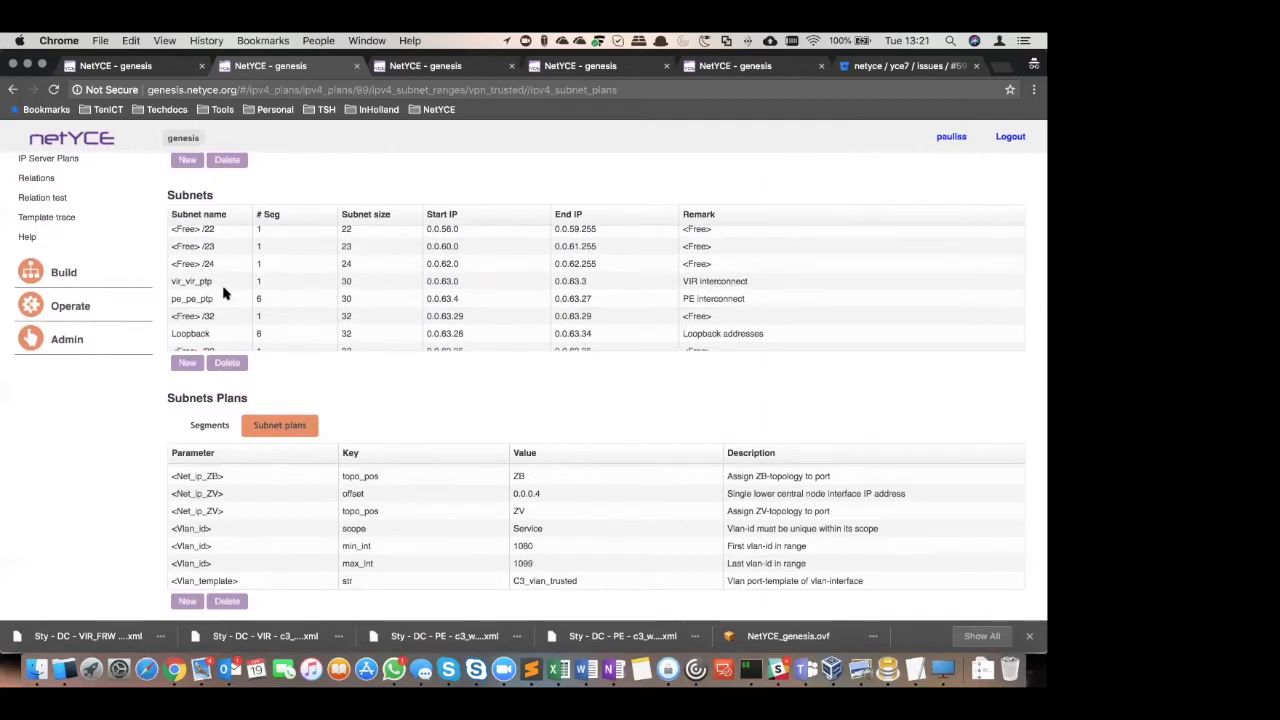
scroll(222, 300, down, 5)
click(213, 342)
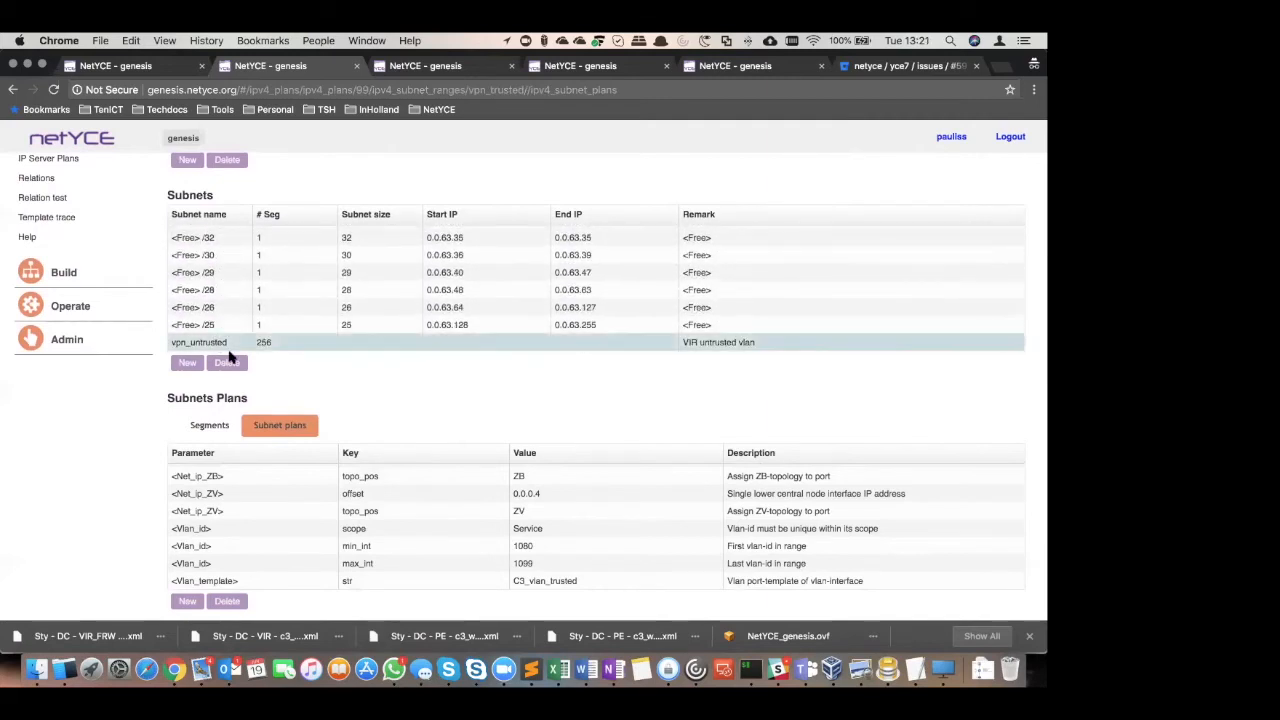
Open the IPv6 plan C3_ipv6 and examine the subnet plans of vir_vir_ptp and the BT and BX ce_ptp subnets
scroll(109, 294, up, 5)
click(57, 324)
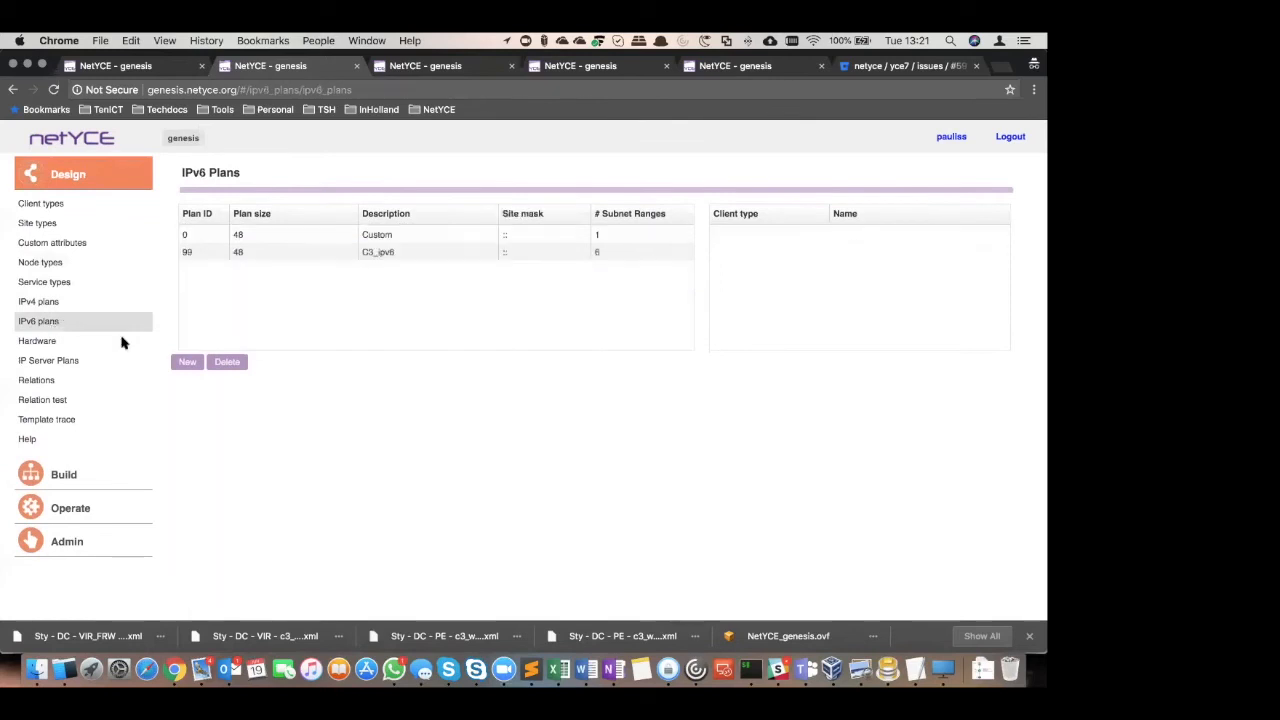
click(206, 258)
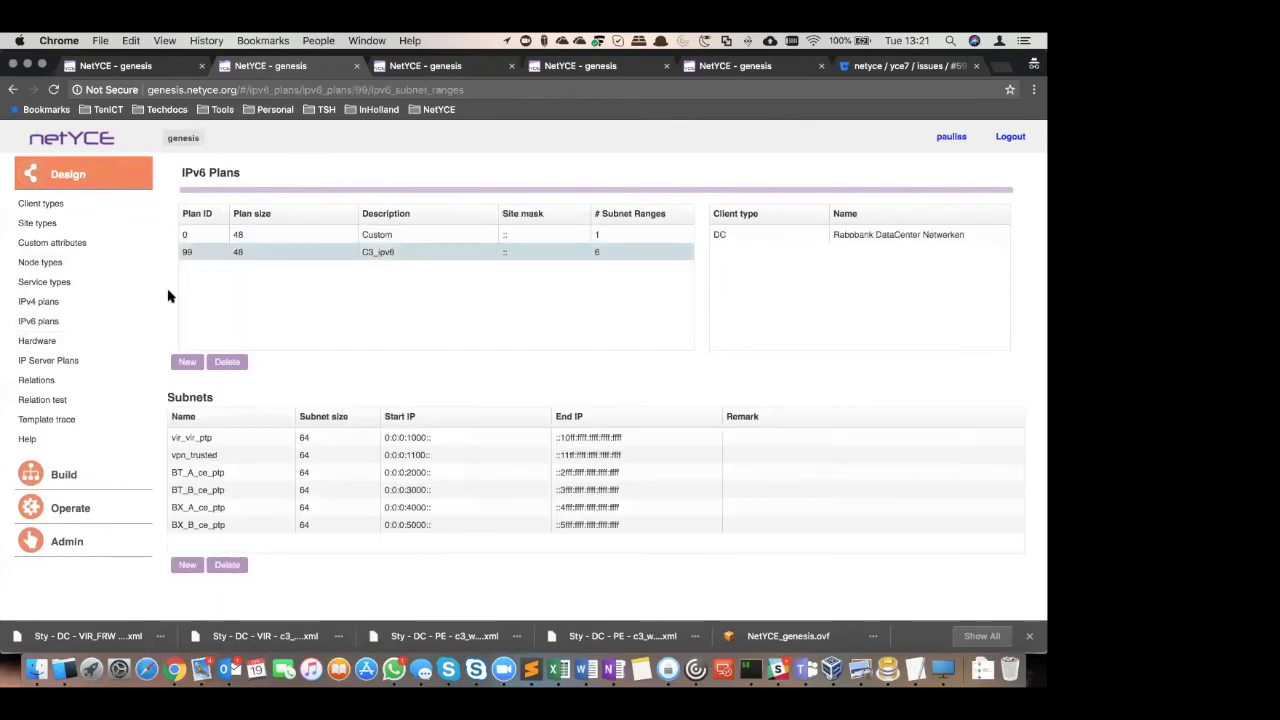
click(218, 439)
scroll(596, 554, down, 5)
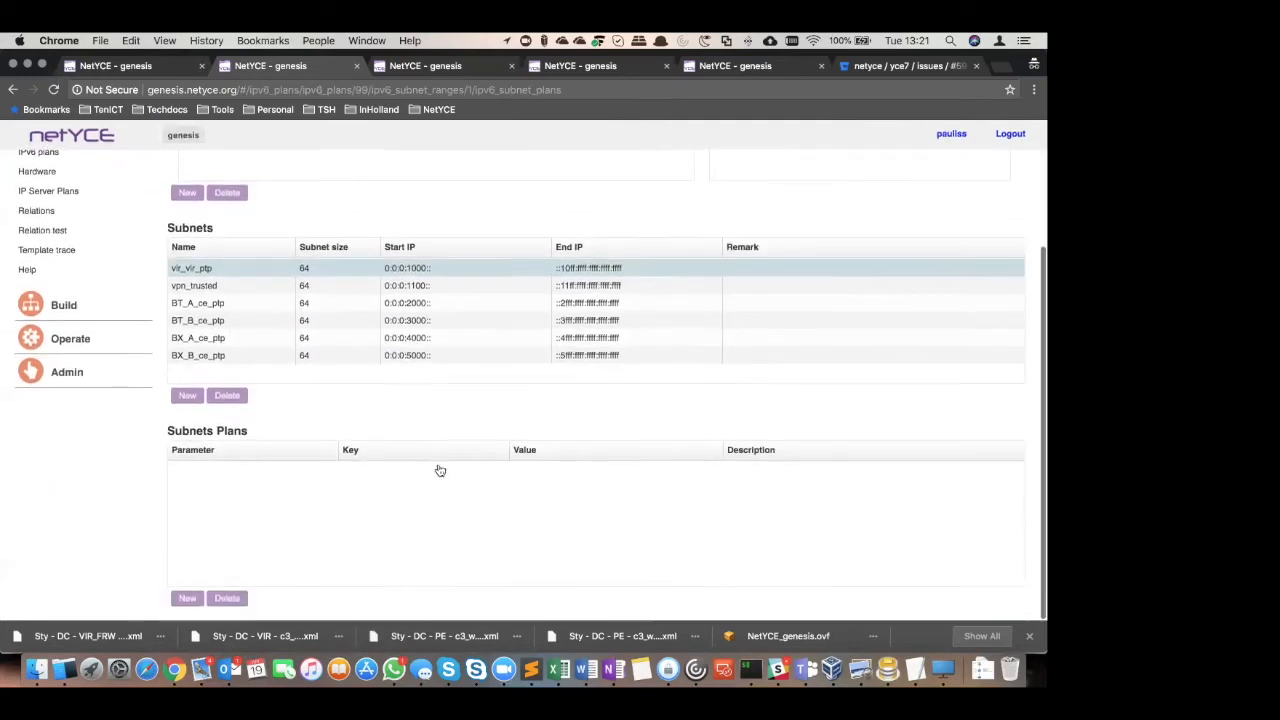
click(221, 308)
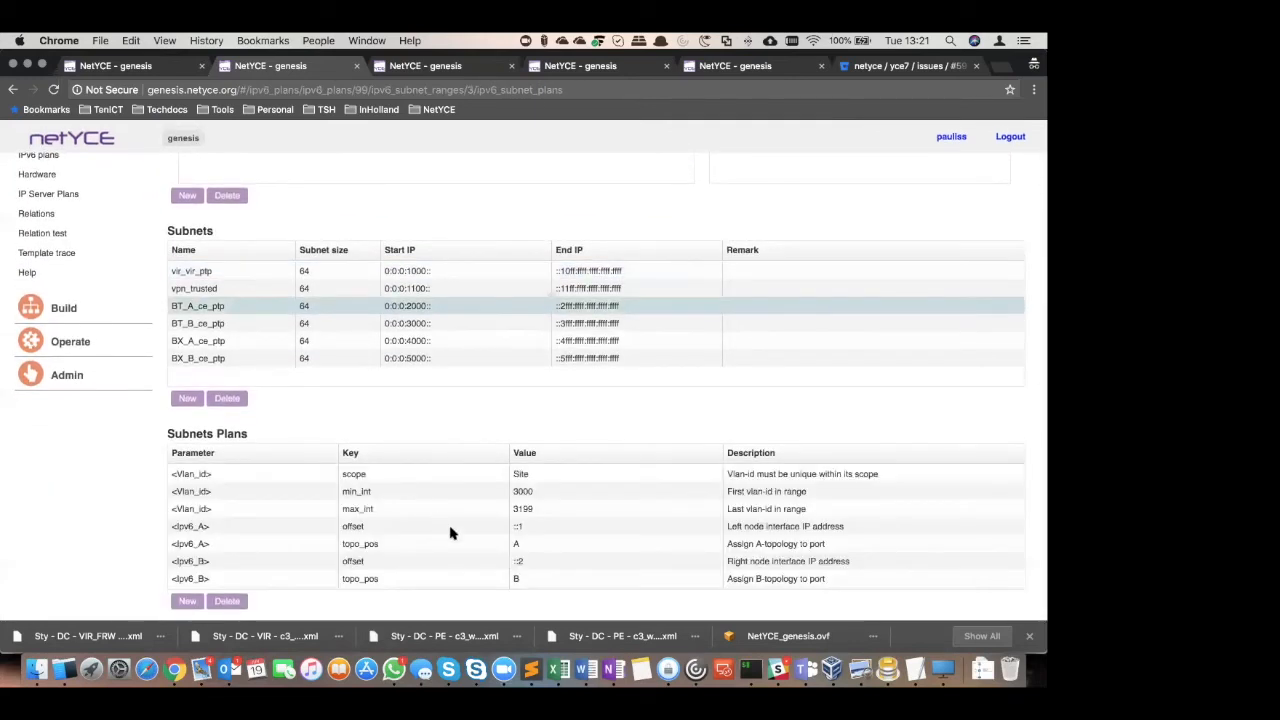
click(212, 323)
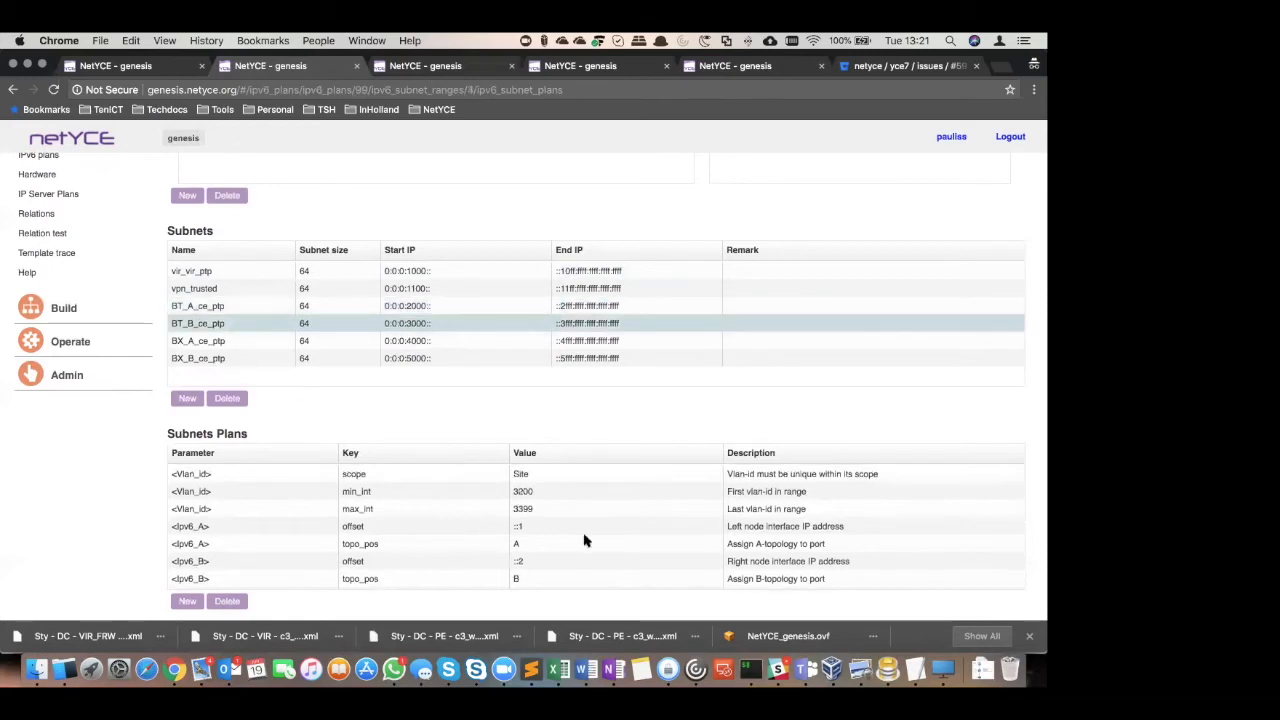
click(250, 341)
click(270, 359)
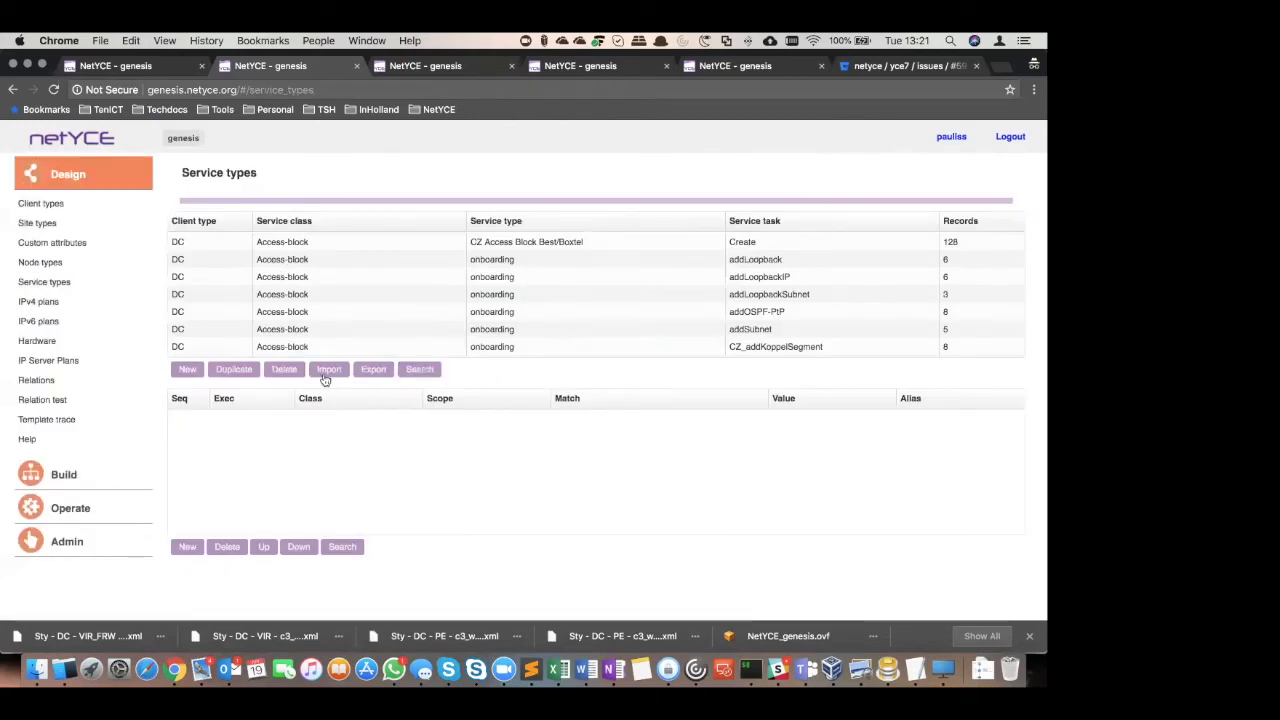
Filter the service types list on service type C3_w
click(416, 371)
click(539, 243)
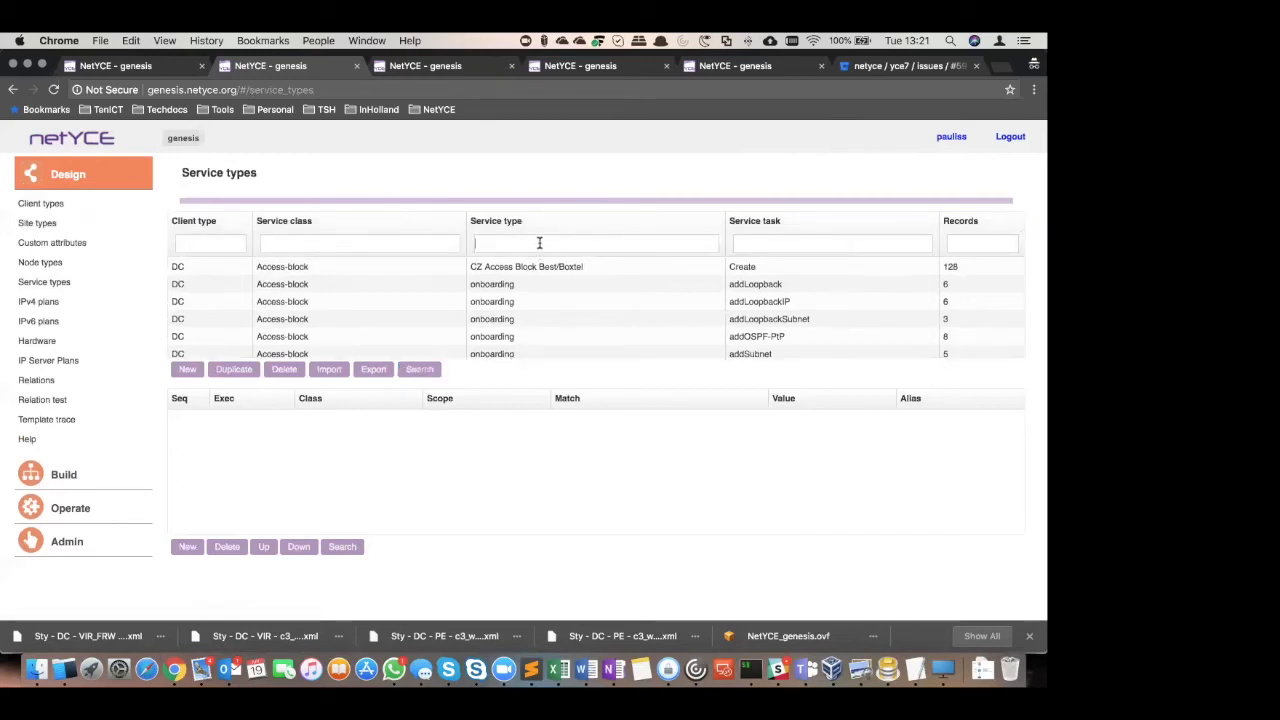
text(C3)
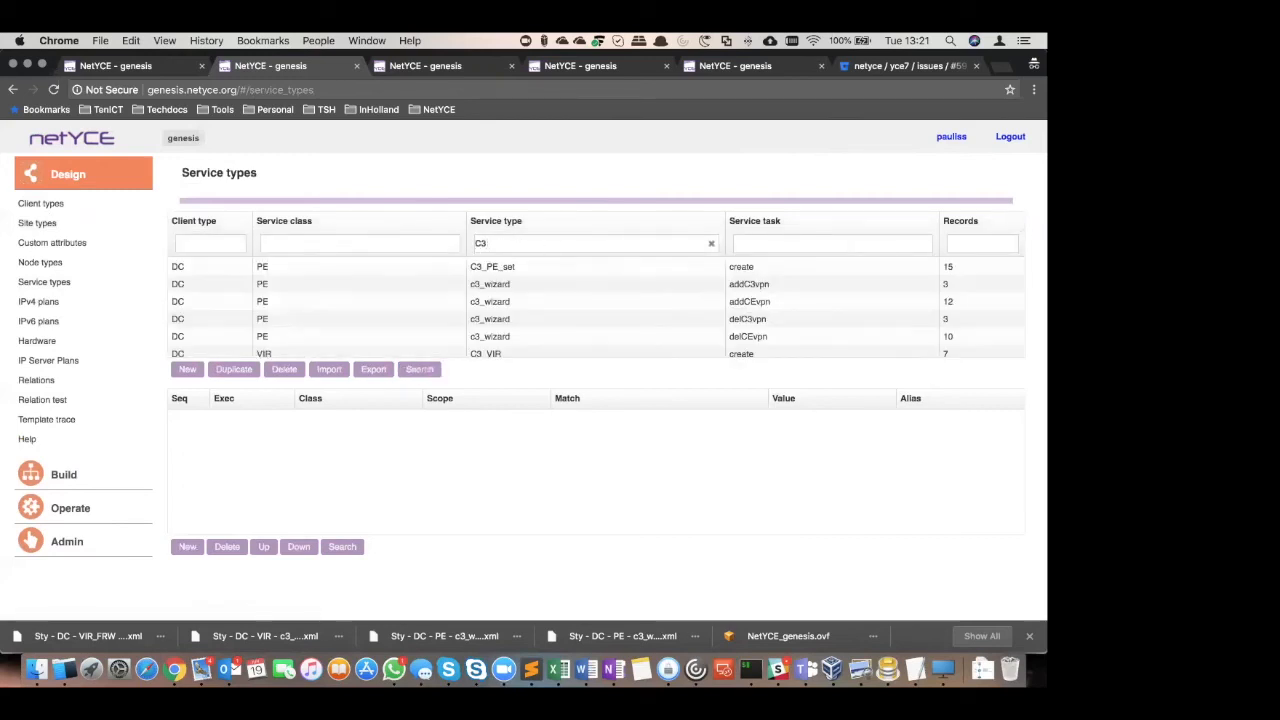
text(_w)
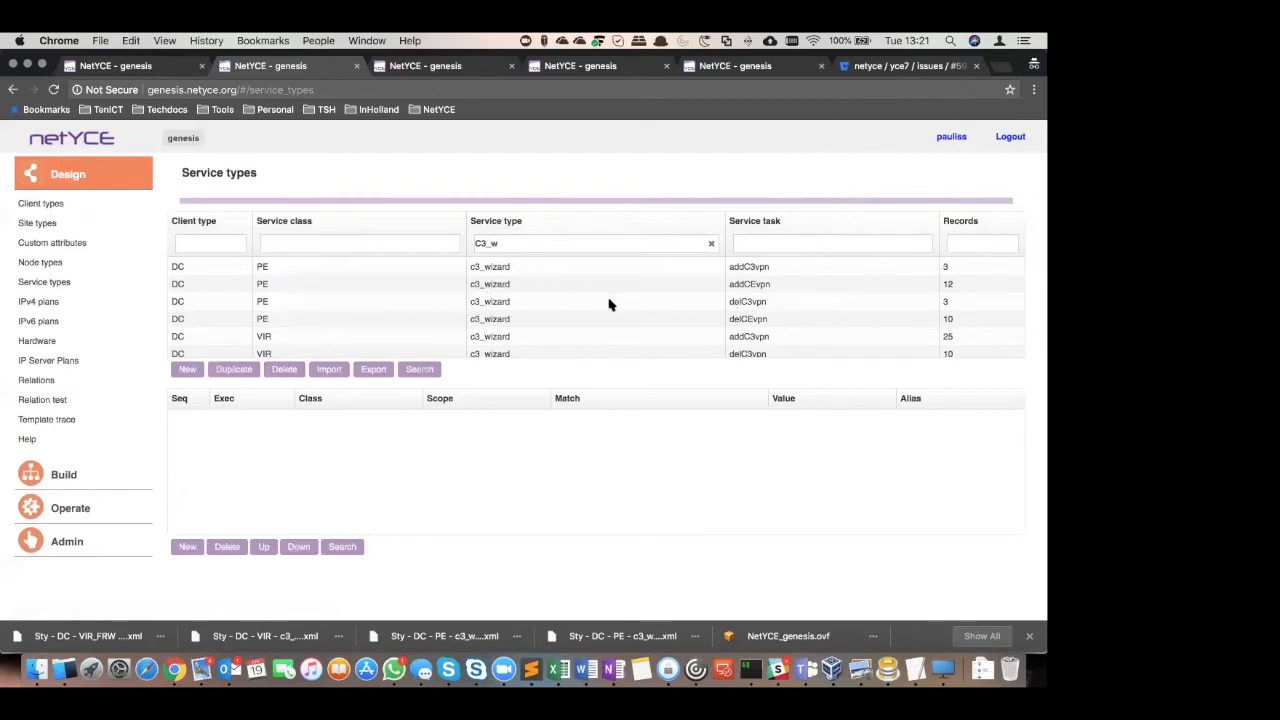
Examine the addC3vpn task records of the c3_wizard service type for the PE, VIR and VIR_FRW classes
scroll(610, 303, down, 2)
scroll(610, 303, up, 2)
click(740, 269)
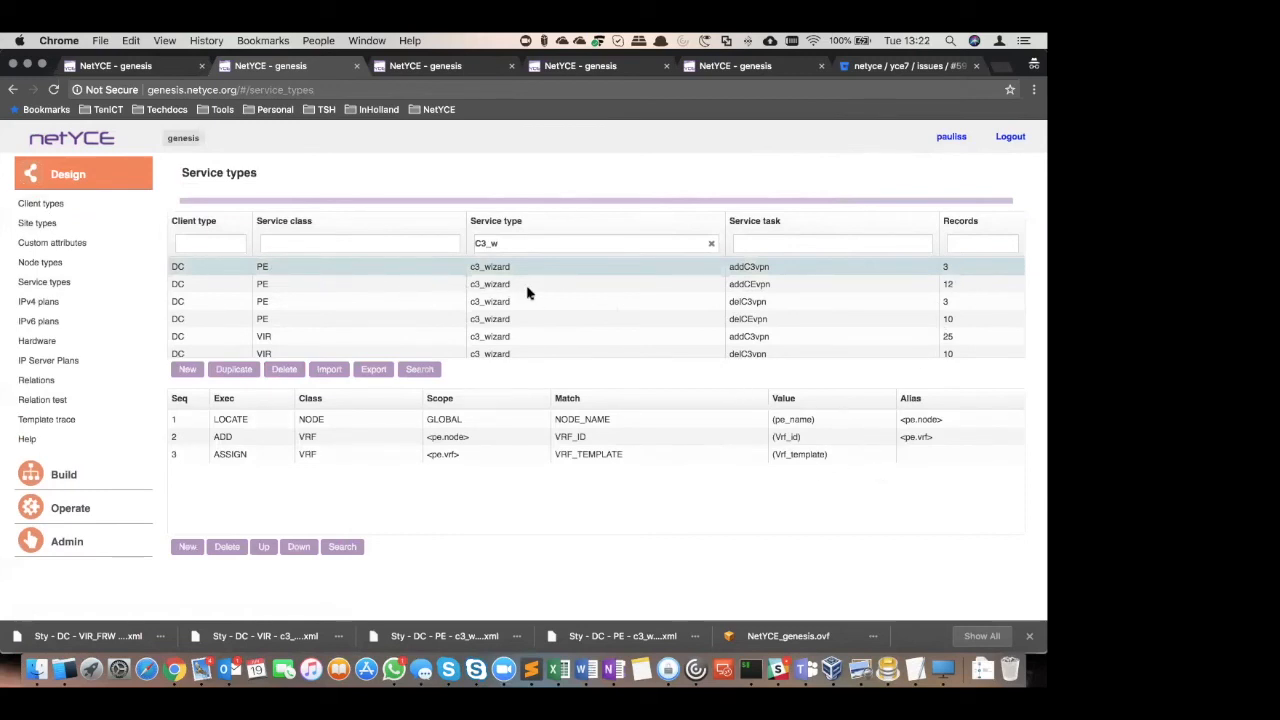
click(520, 337)
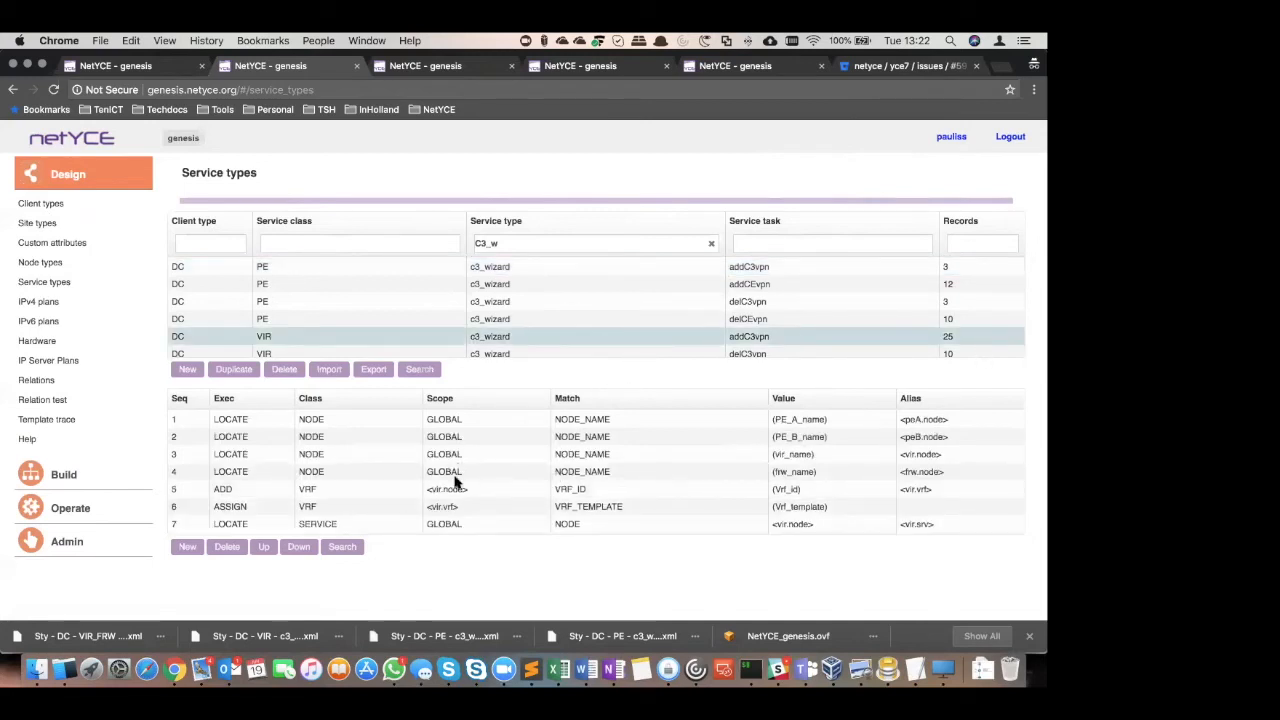
scroll(630, 478, down, 1)
scroll(630, 478, down, 6)
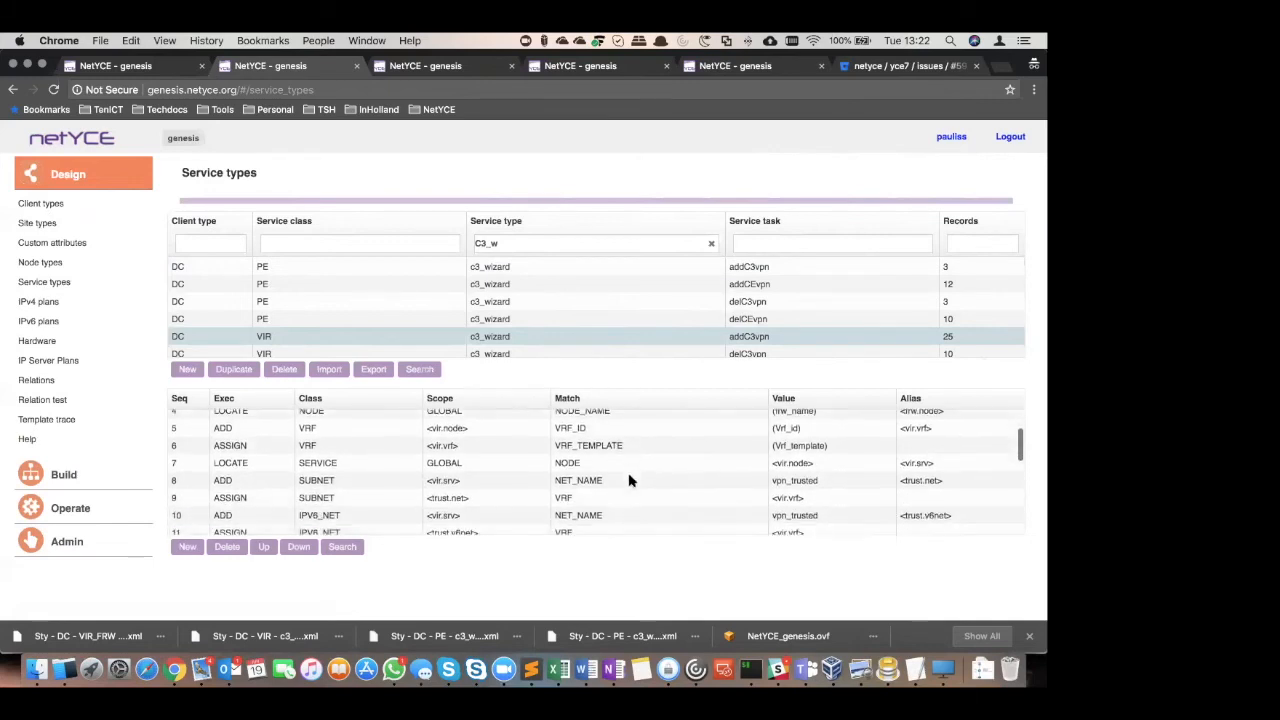
scroll(628, 480, down, 2)
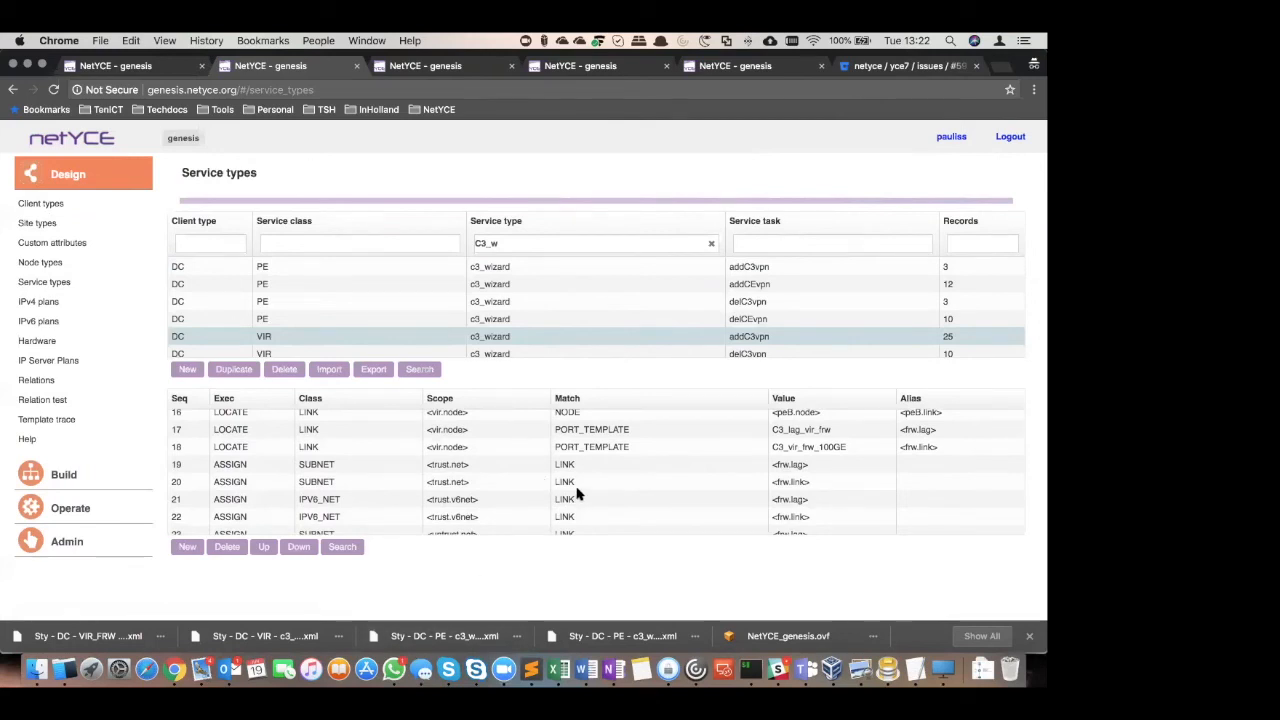
scroll(525, 492, down, 2)
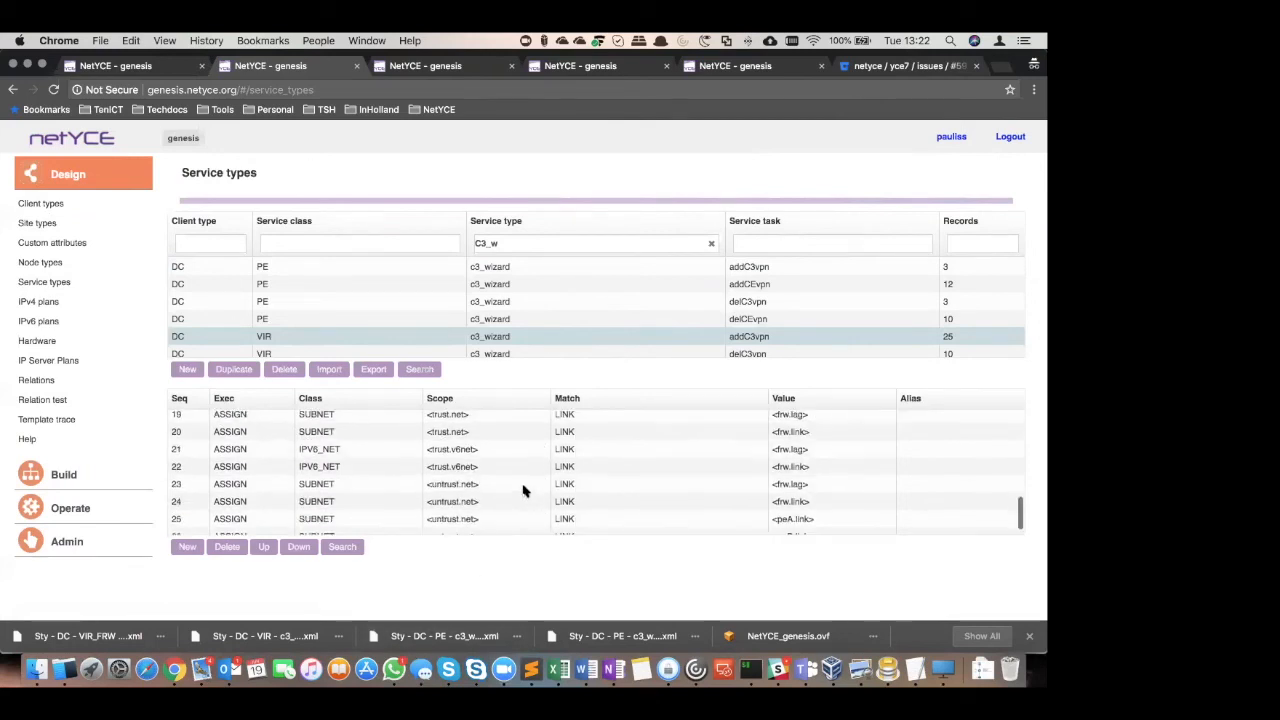
scroll(552, 334, down, 2)
click(543, 333)
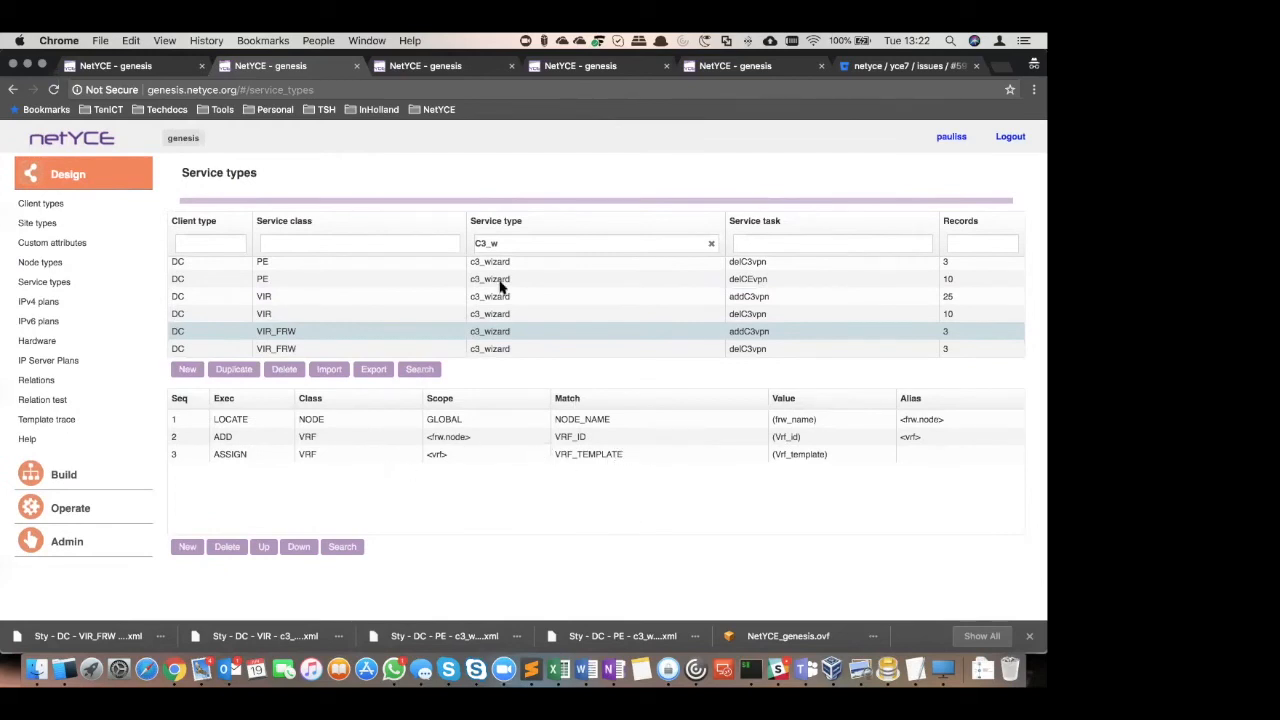
Examine the records of the c3_wizard addCEvpn task of service class PE through to the final link assignment
scroll(517, 298, up, 2)
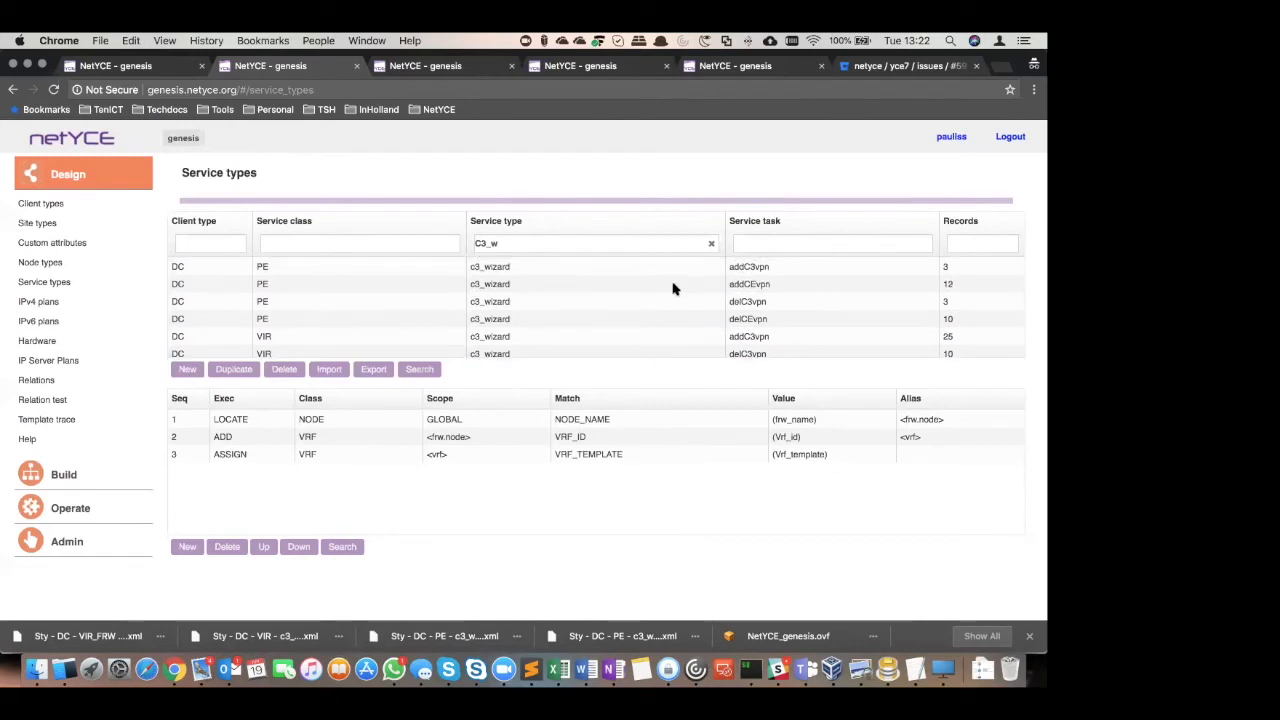
click(797, 288)
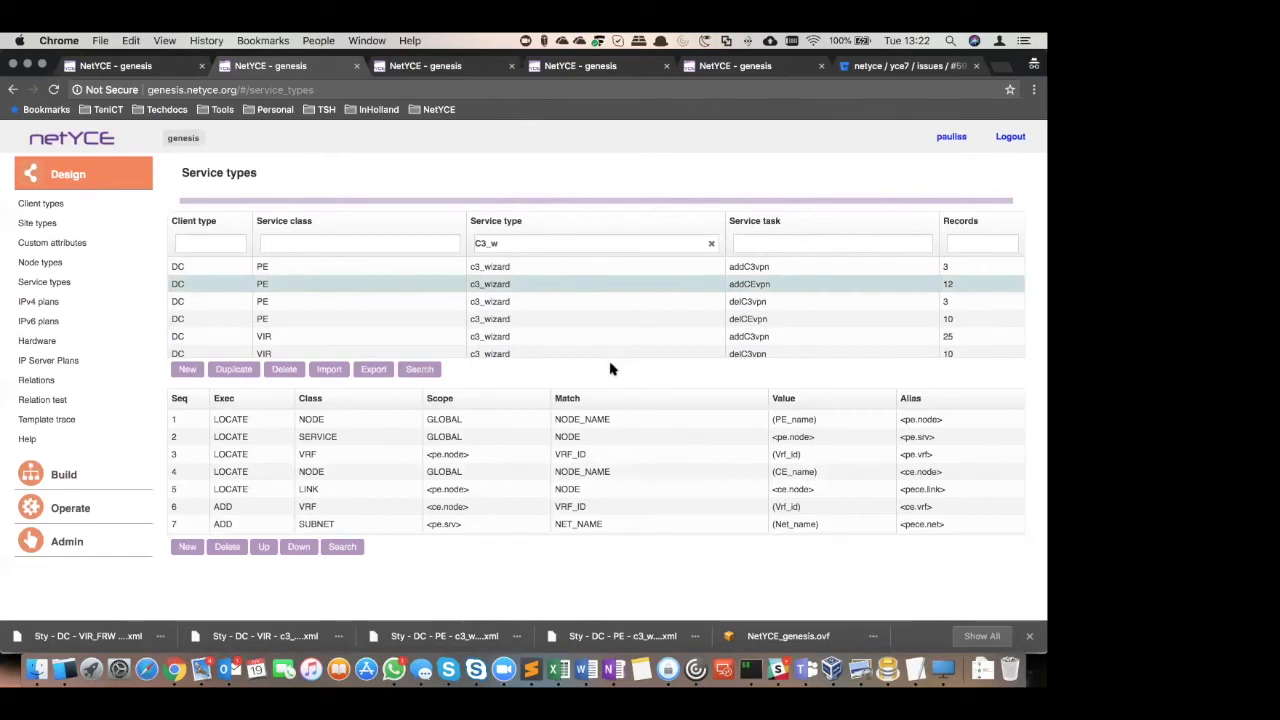
scroll(617, 485, down, 1)
scroll(617, 485, down, 3)
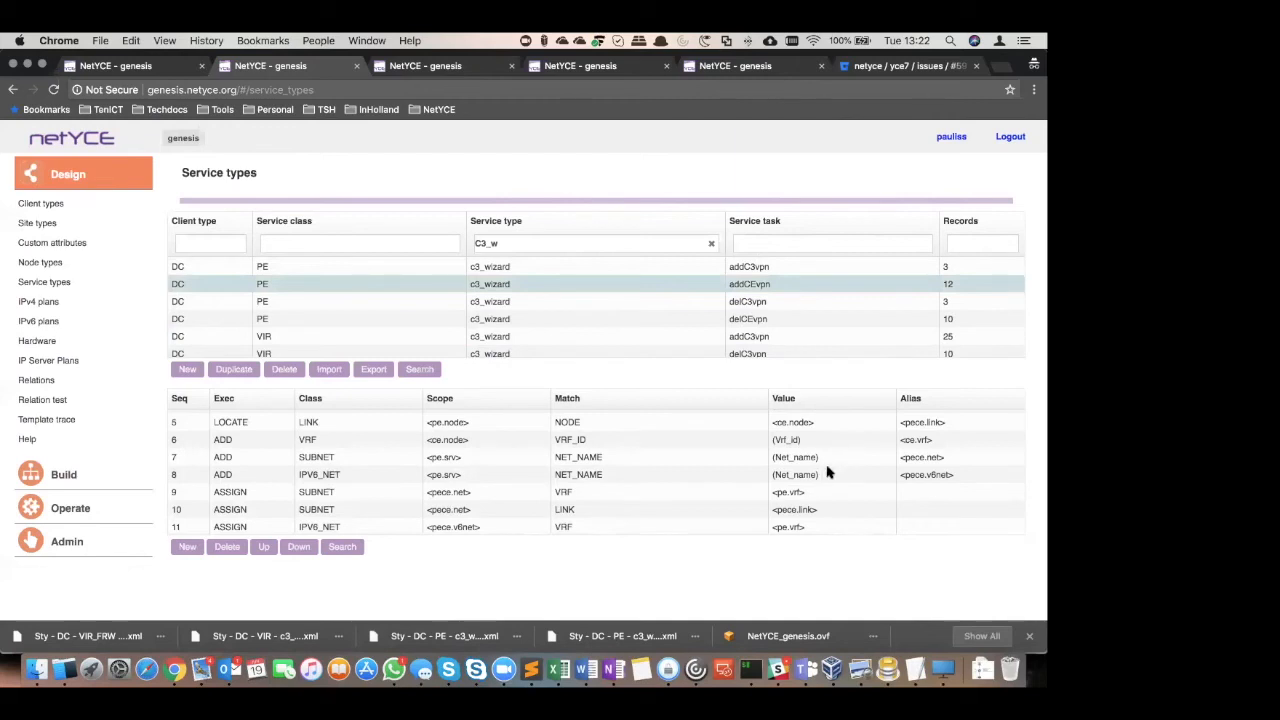
scroll(655, 521, down, 1)
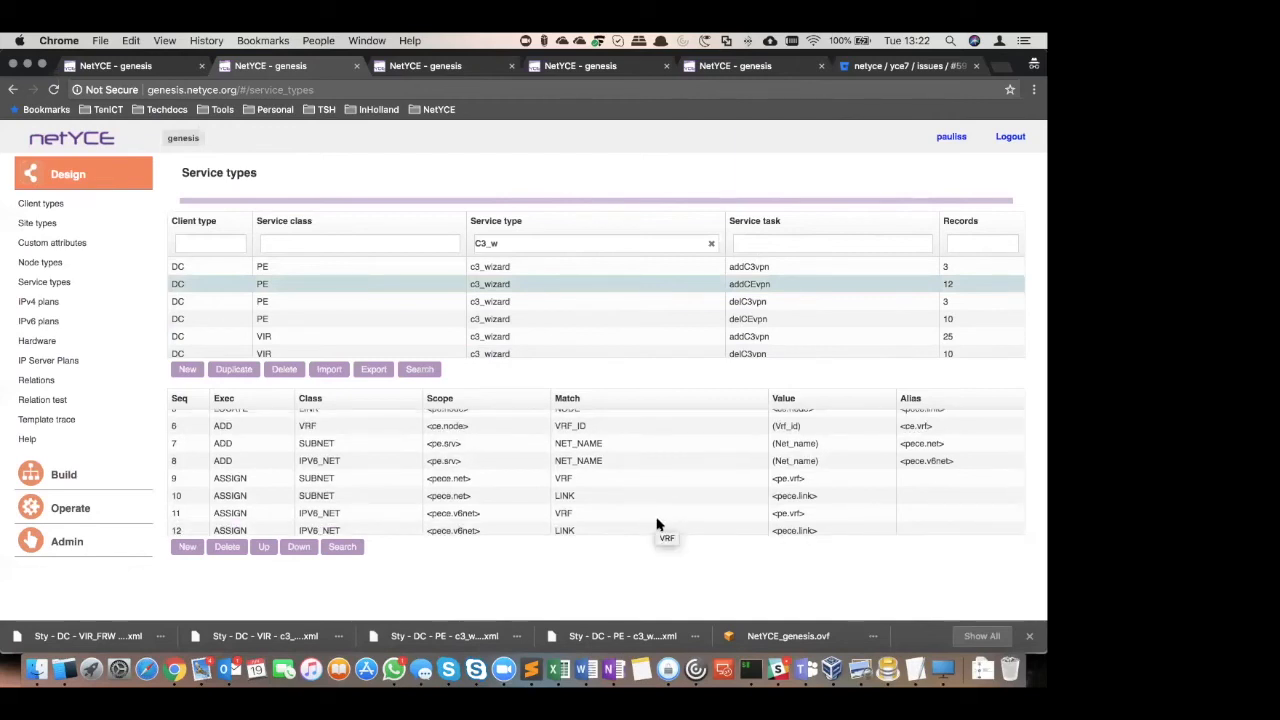
Examine the c3_wizard delete task records: delC3vpn of classes PE and VIR, and delCEvpn of class PE
scroll(655, 521, down, 1)
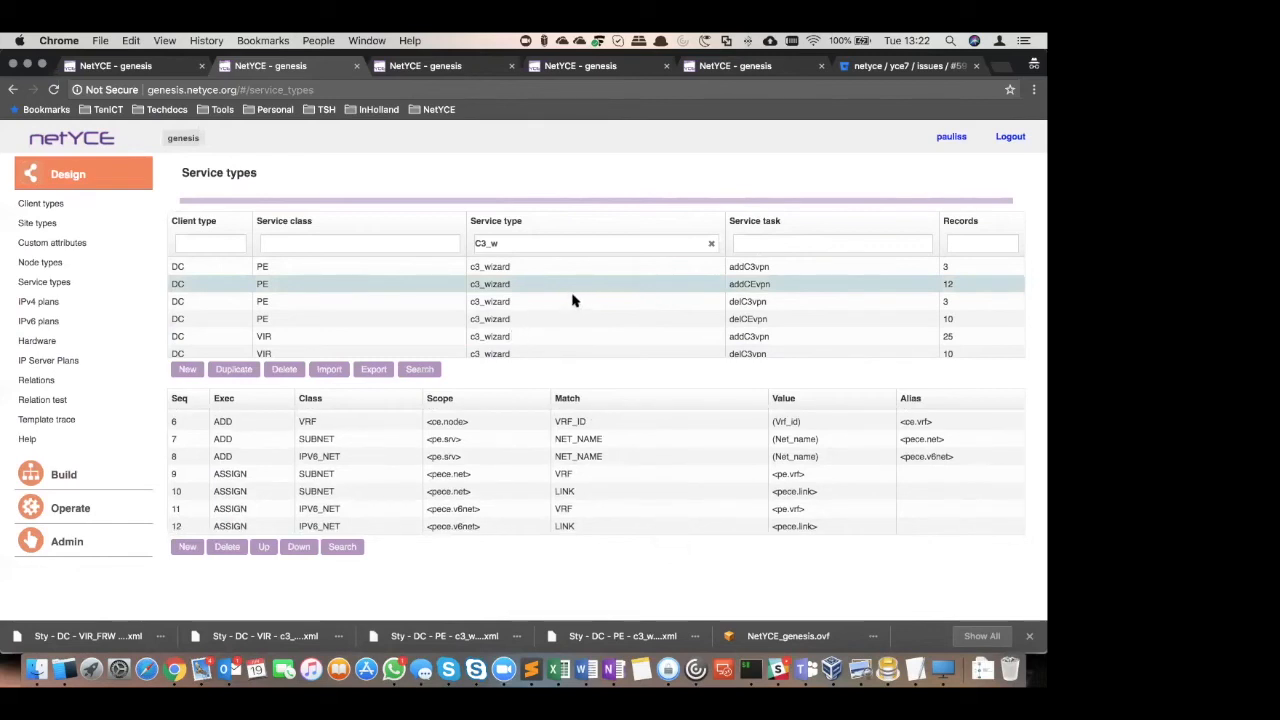
click(517, 301)
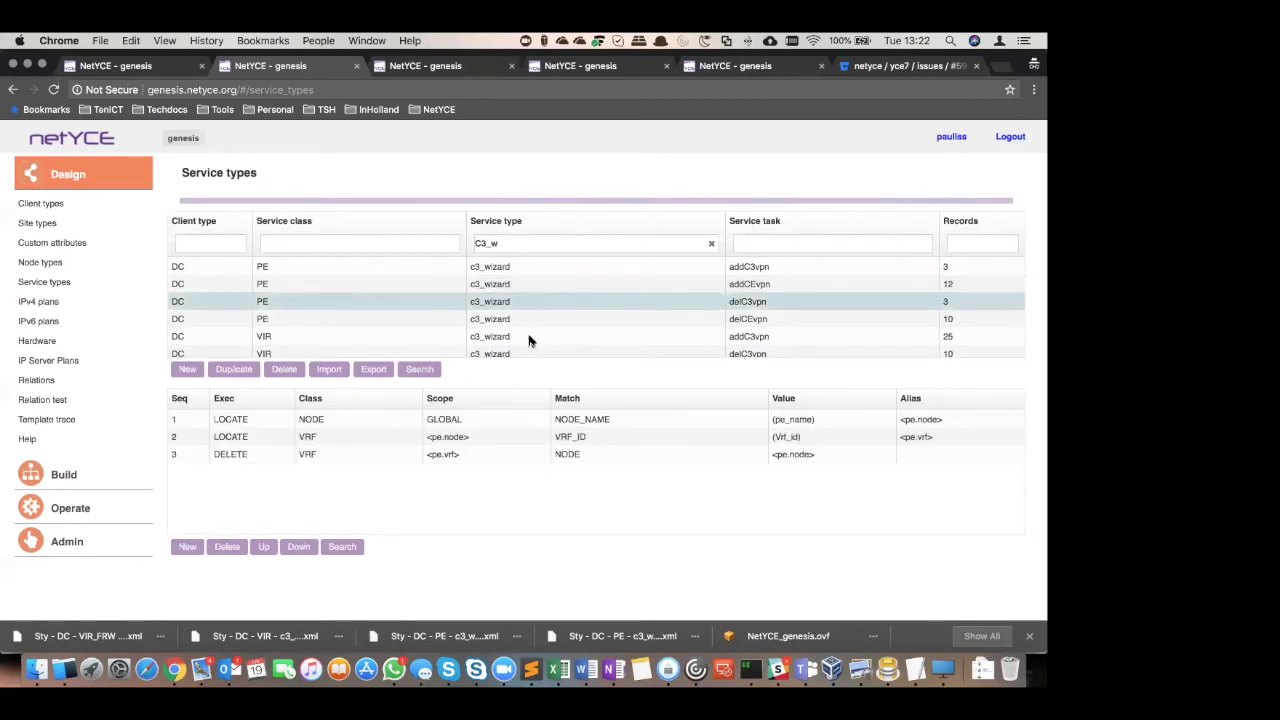
click(572, 355)
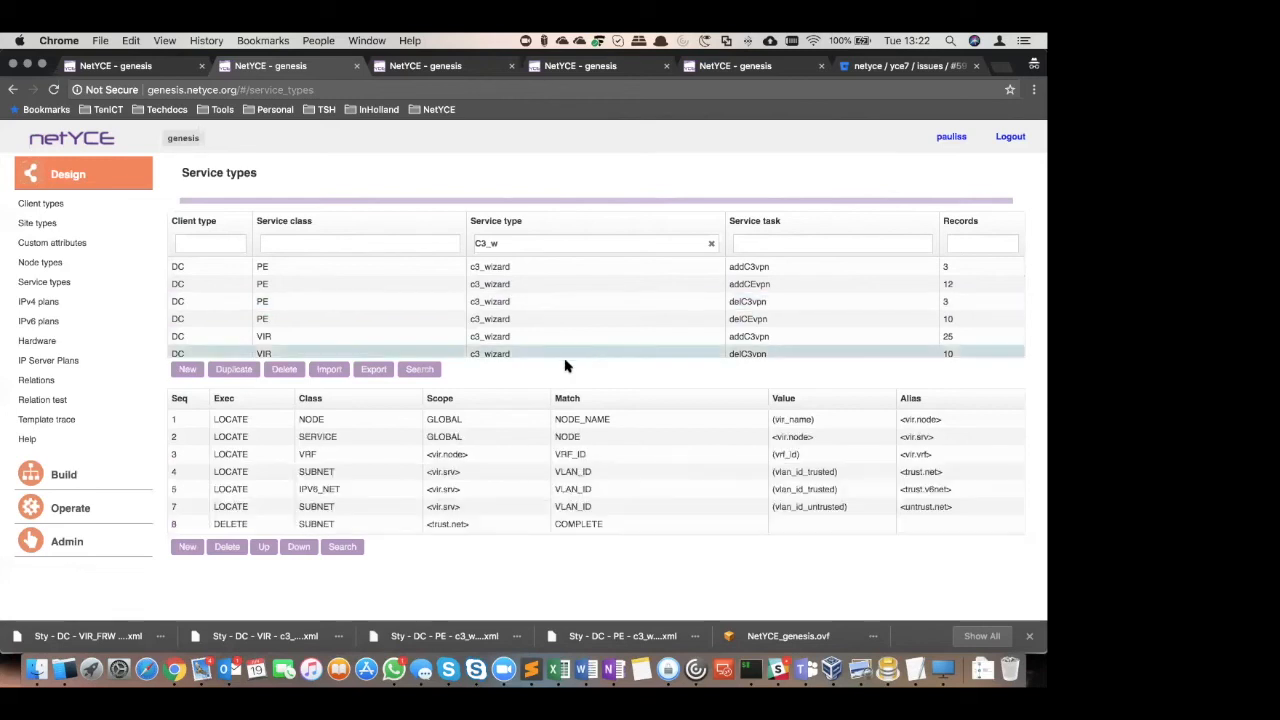
scroll(607, 474, down, 3)
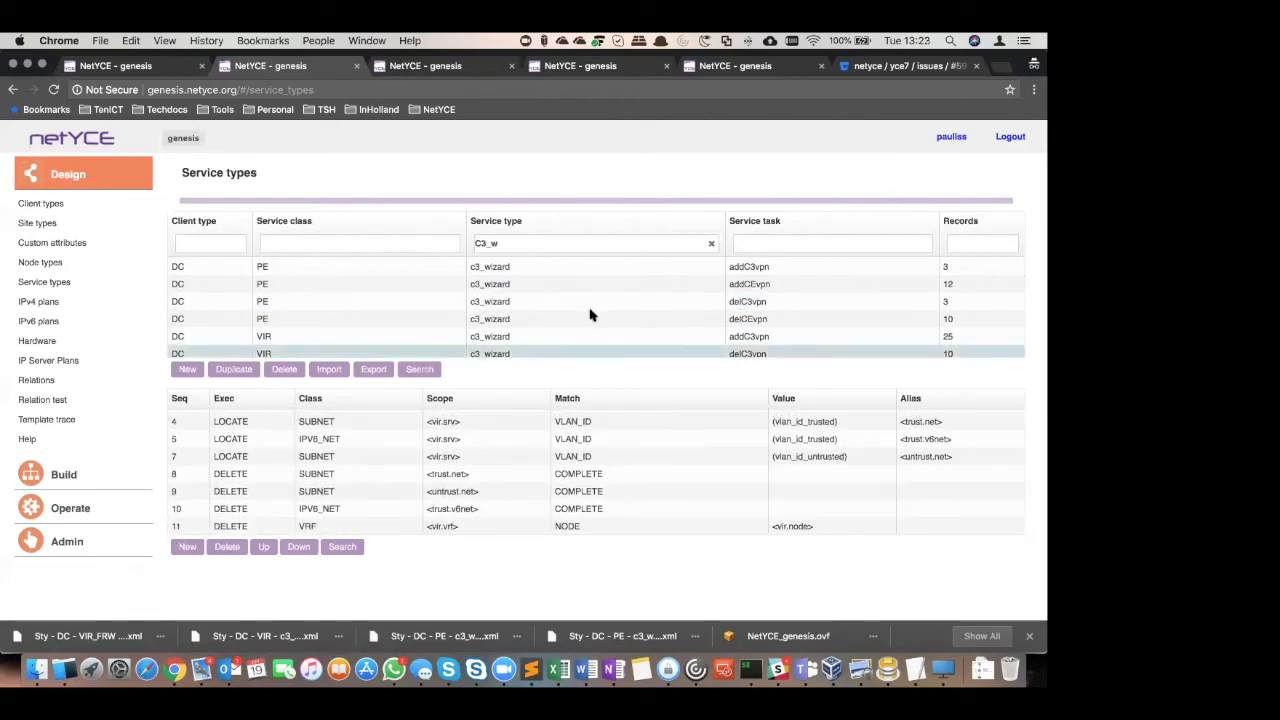
scroll(590, 315, down, 2)
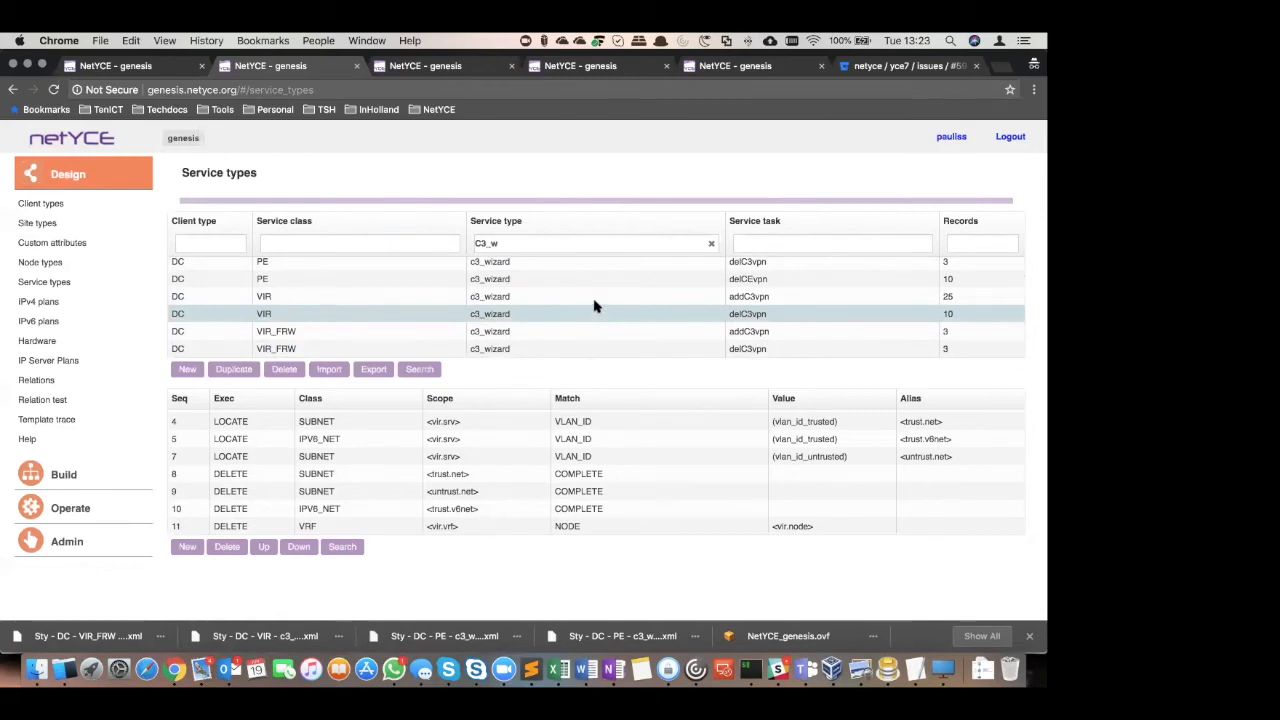
click(563, 280)
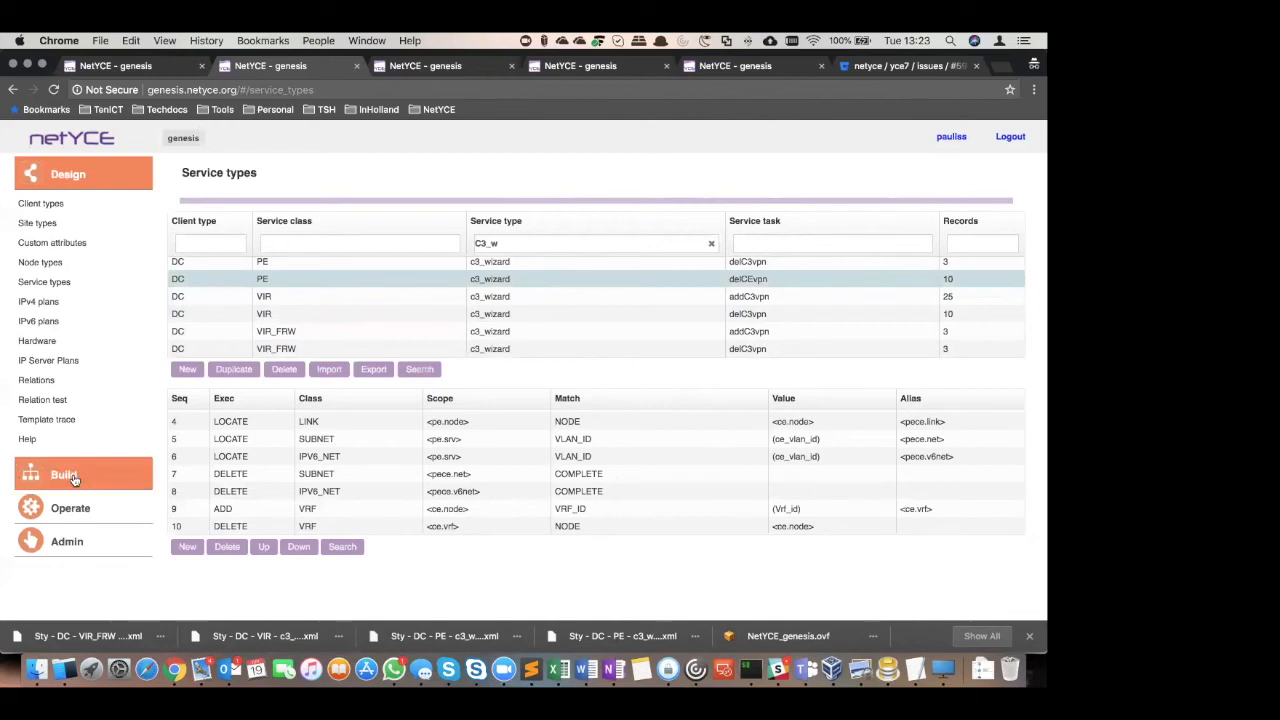
Open the C3 Wizard settings configuration file from the system configuration files
click(76, 507)
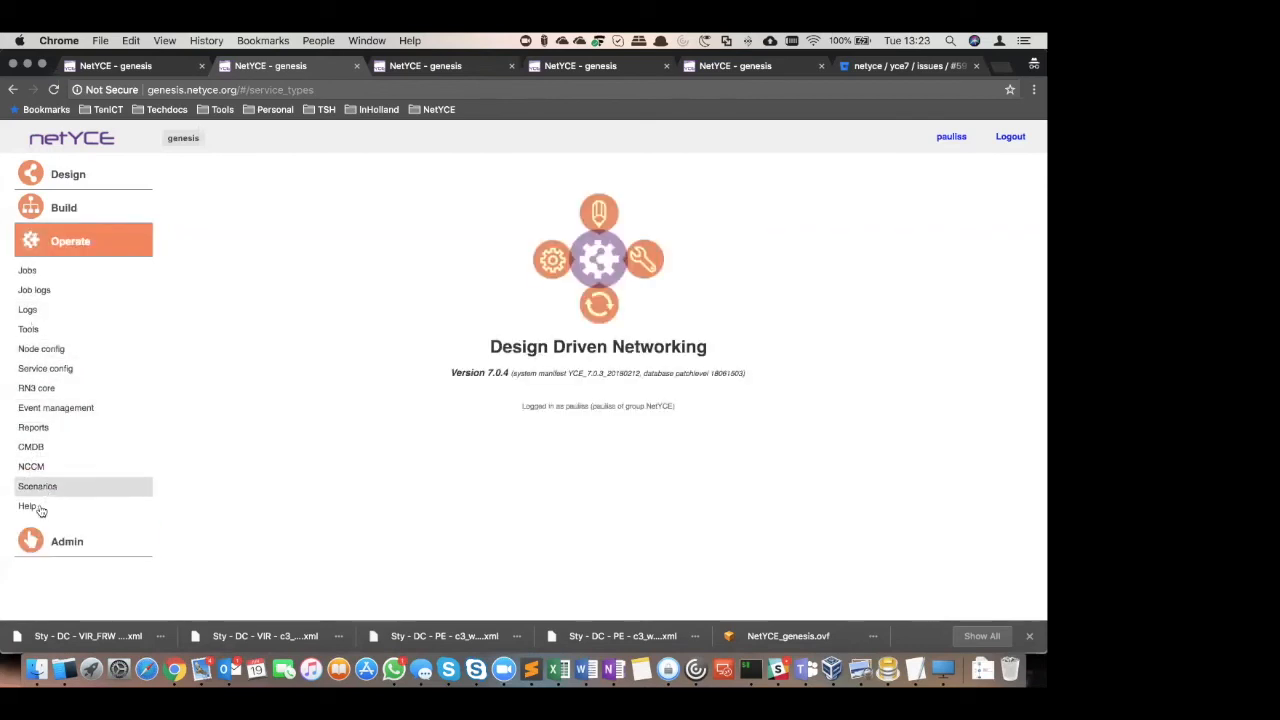
click(57, 536)
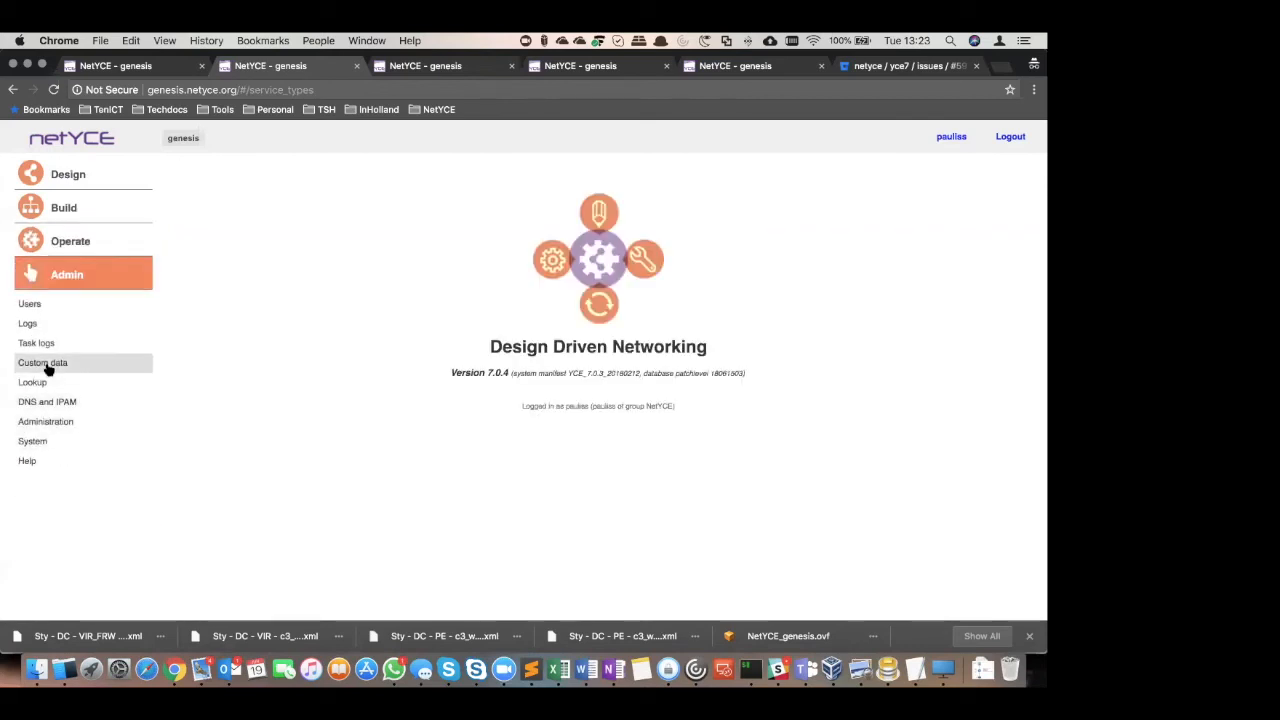
click(32, 442)
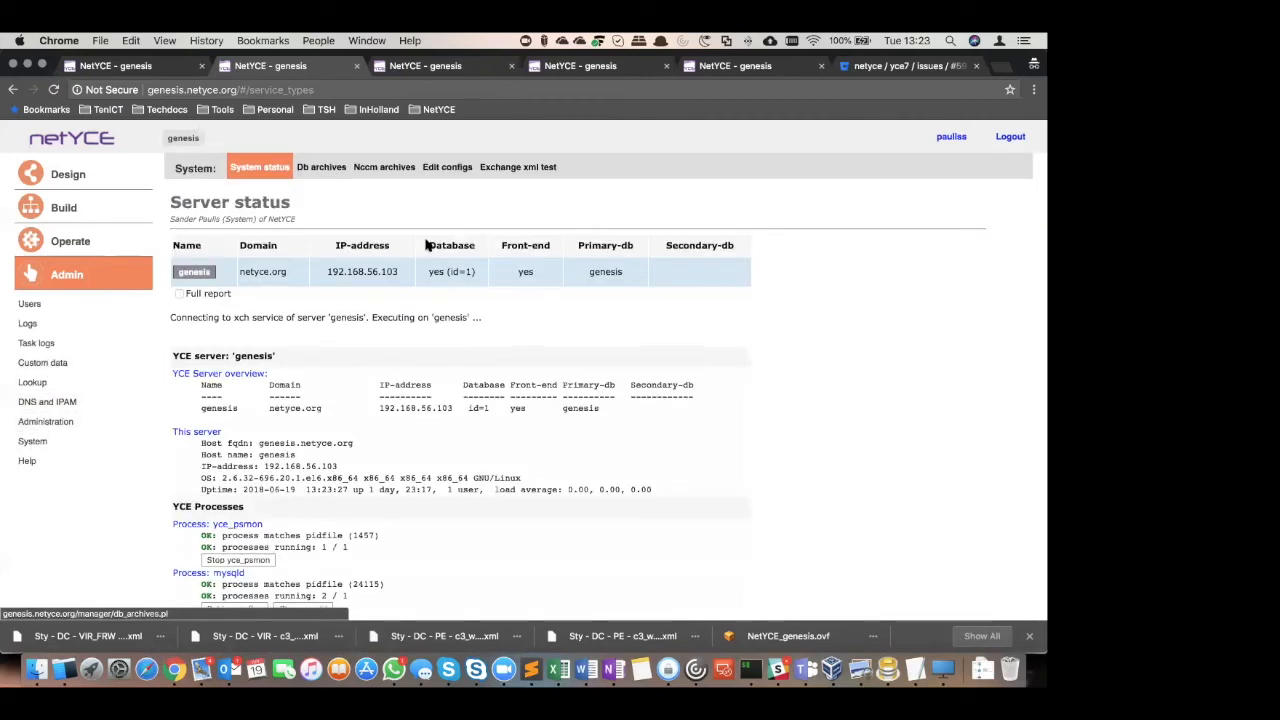
click(446, 168)
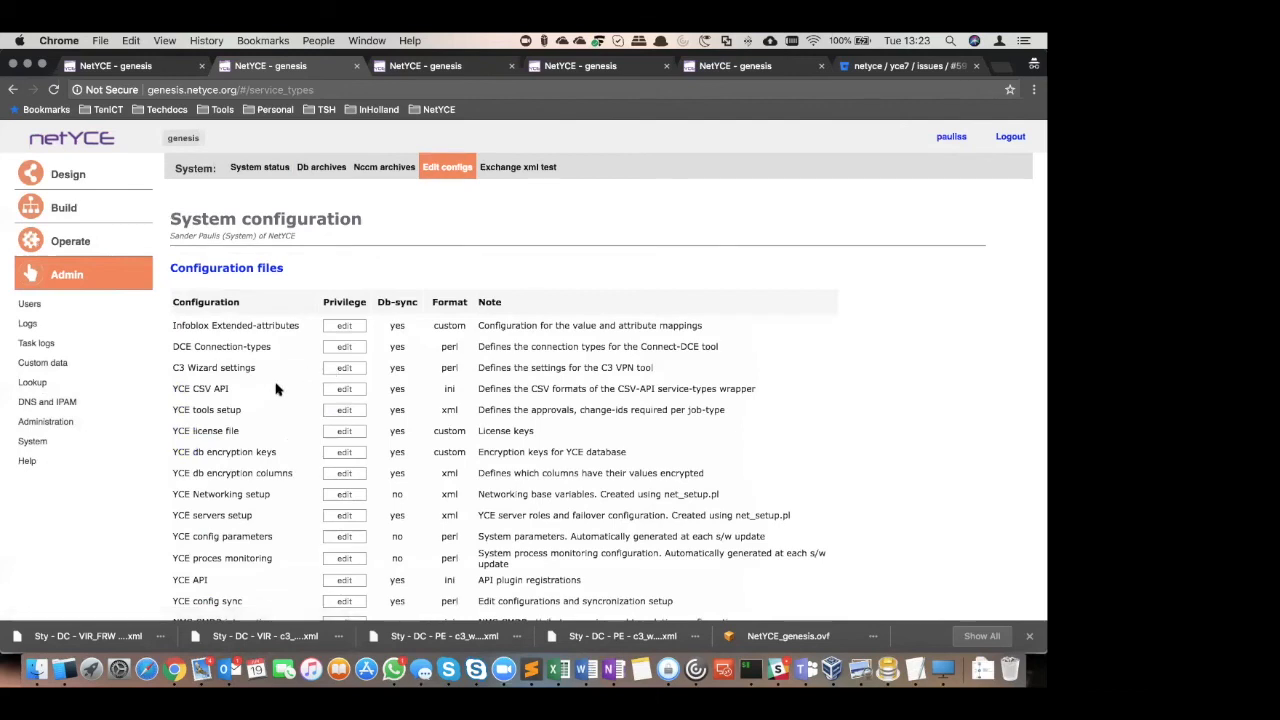
click(327, 370)
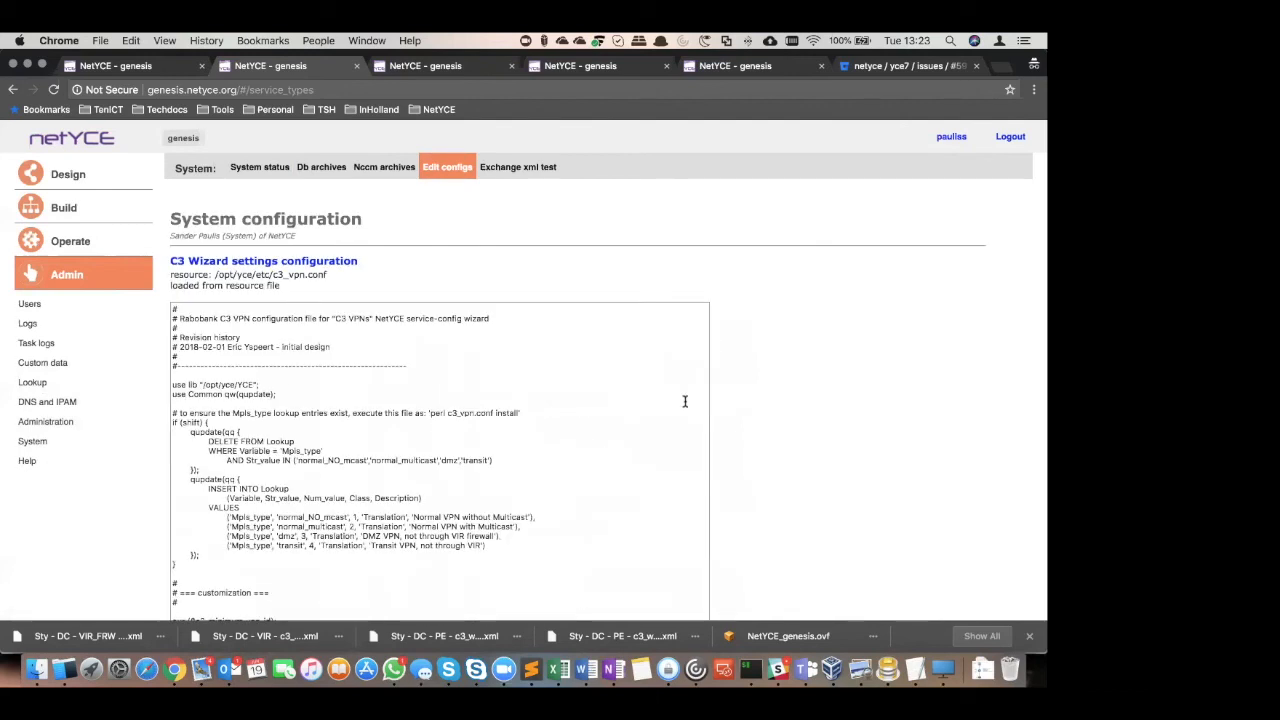
Examine the C3 Wizard settings: VPN types, client type VRF attributes, and the core service-type and job definitions for PE, VIR and VIR_FRW
scroll(669, 454, down, 10)
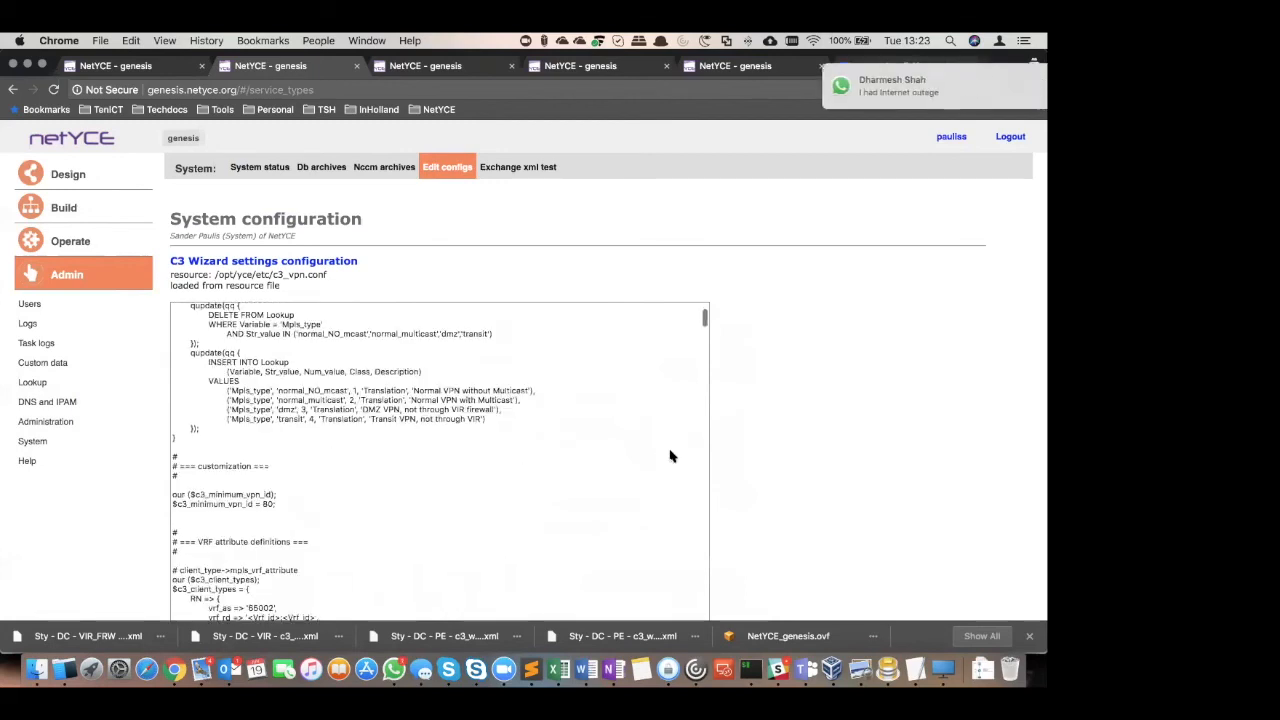
scroll(669, 454, down, 5)
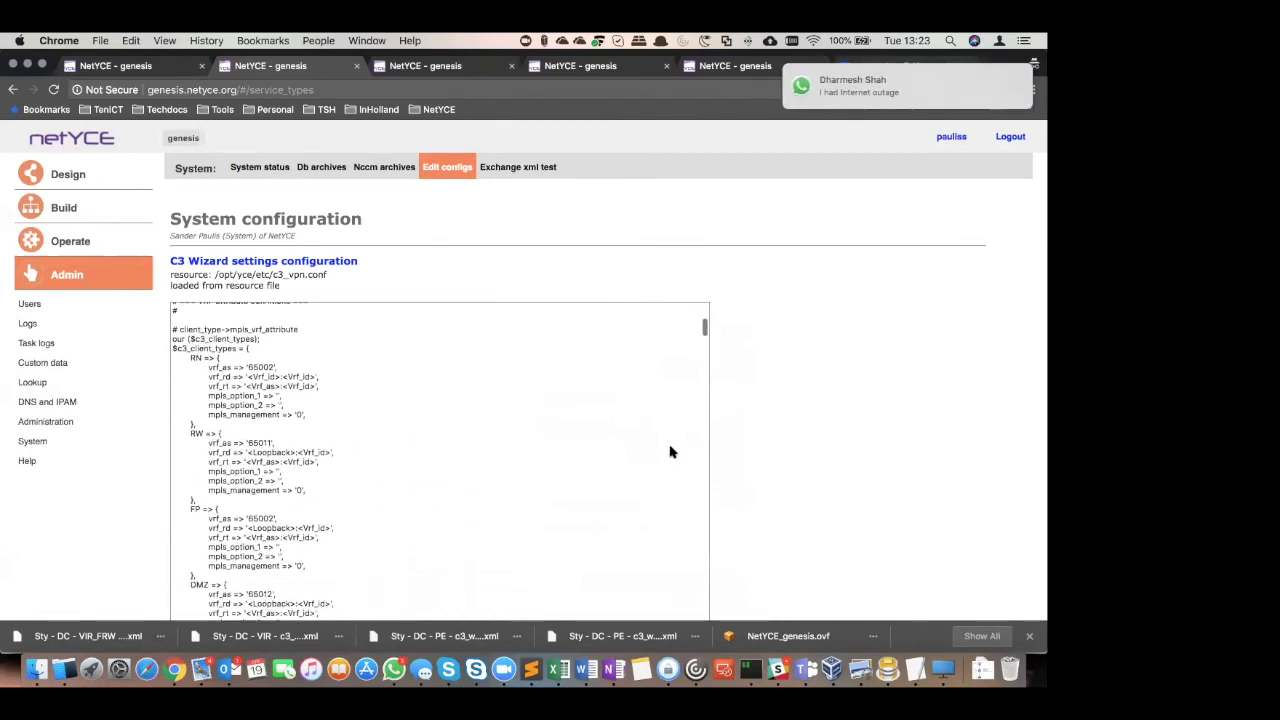
scroll(590, 444, down, 10)
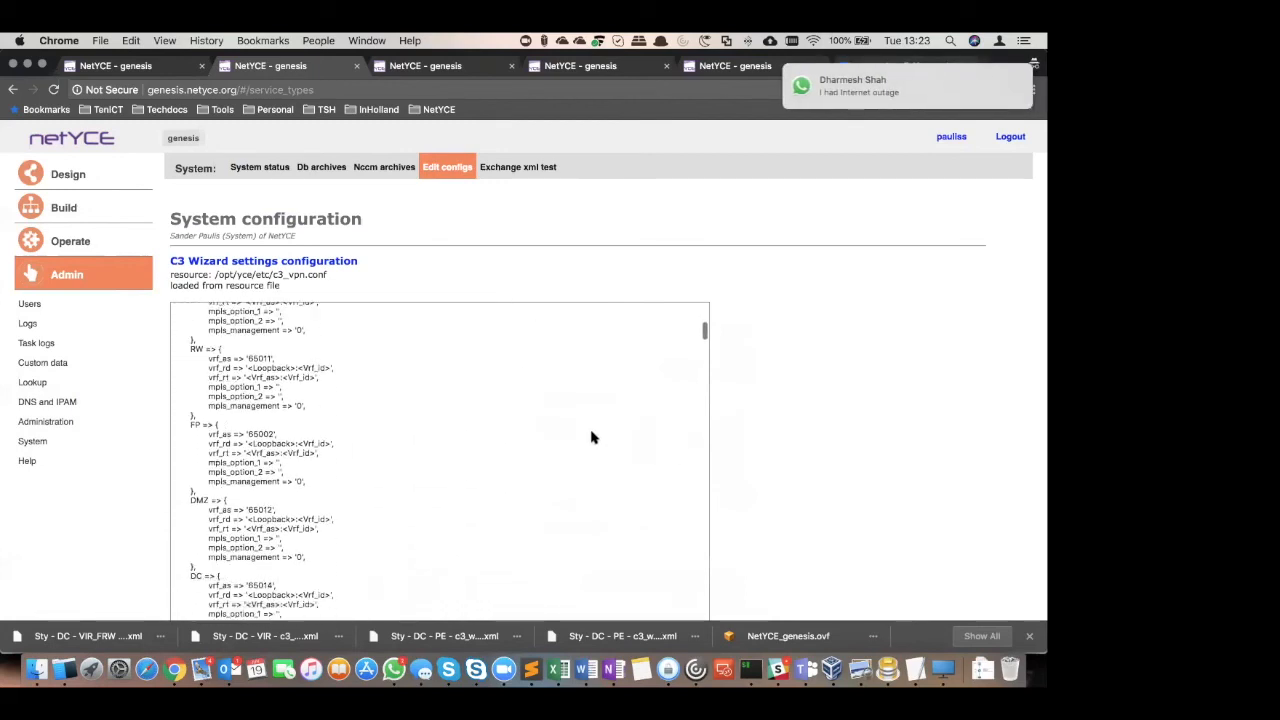
scroll(450, 451, down, 5)
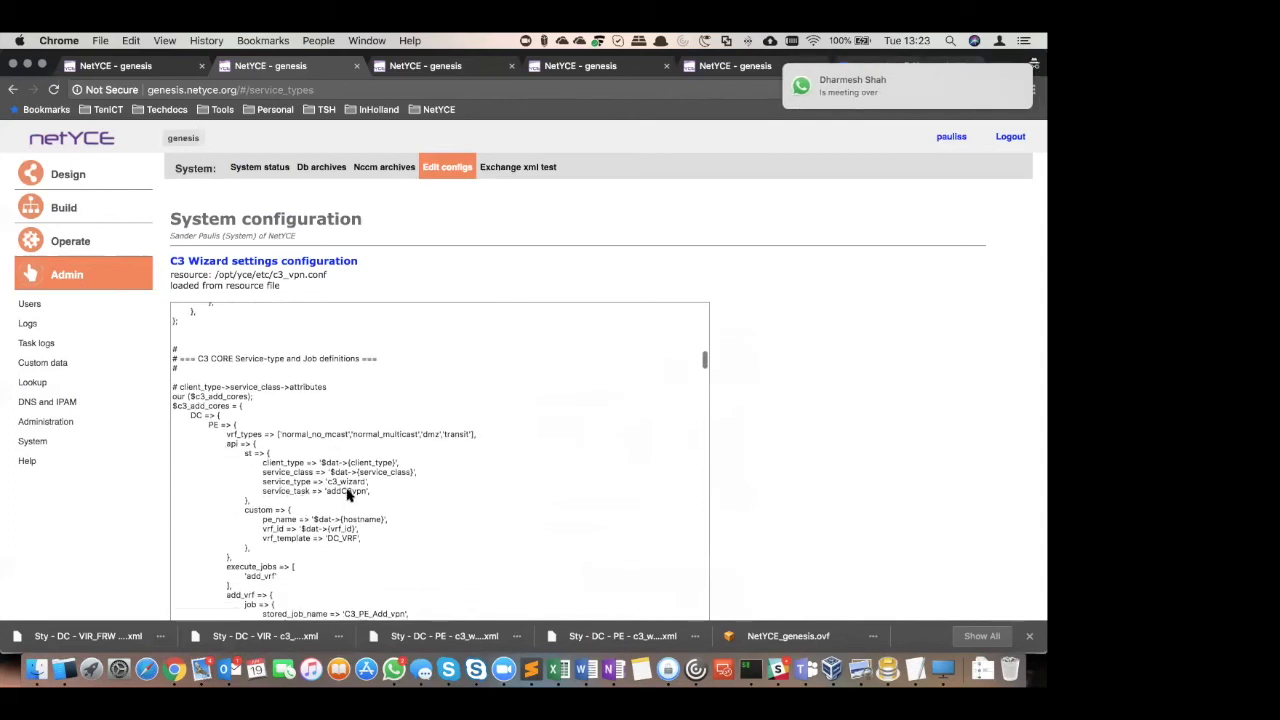
scroll(440, 503, down, 3)
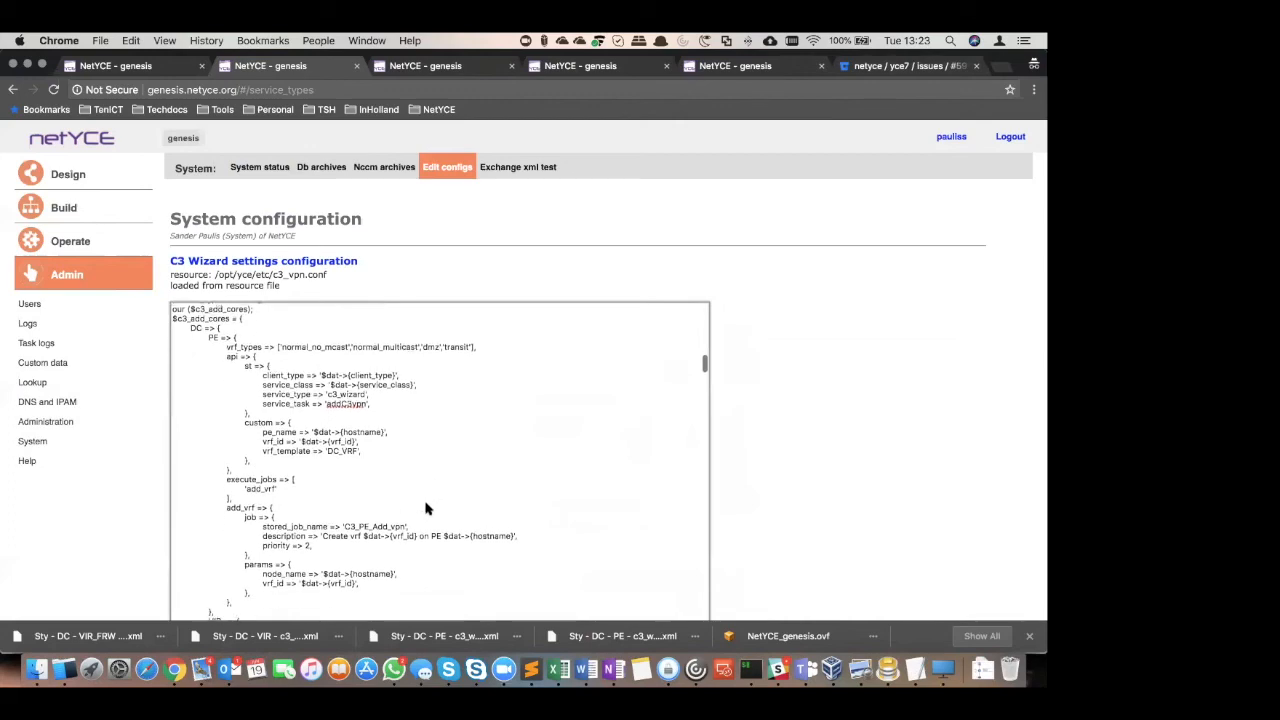
drag(360, 528, 402, 527)
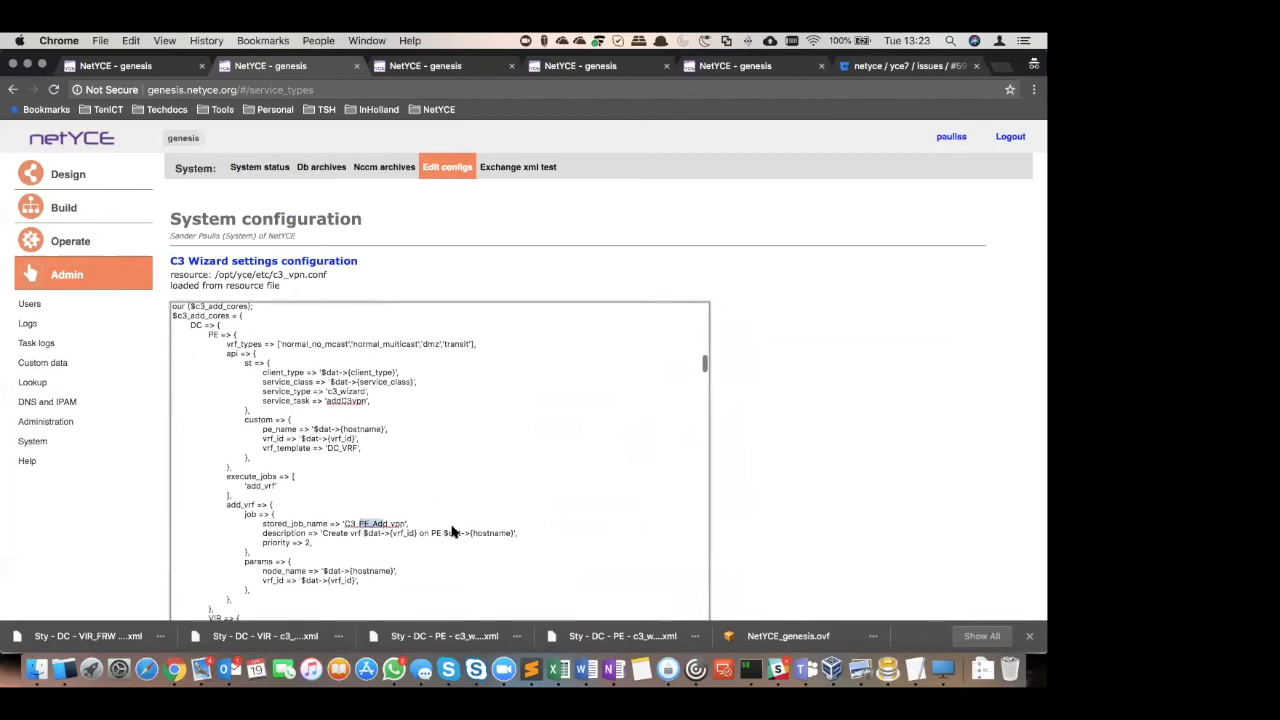
scroll(457, 497, down, 7)
scroll(459, 514, up, 6)
scroll(460, 520, down, 12)
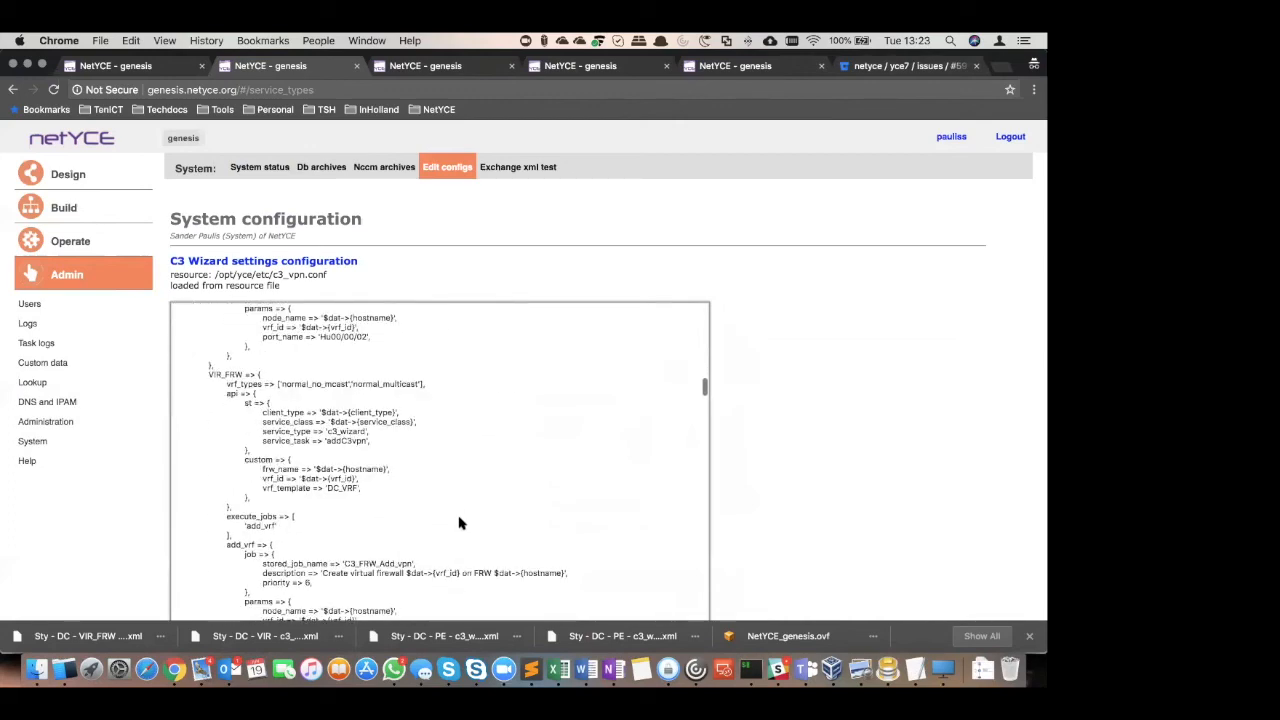
scroll(400, 470, up, 5)
scroll(296, 395, down, 3)
Set up a command job for node configuration with the nodes of site C301
click(80, 242)
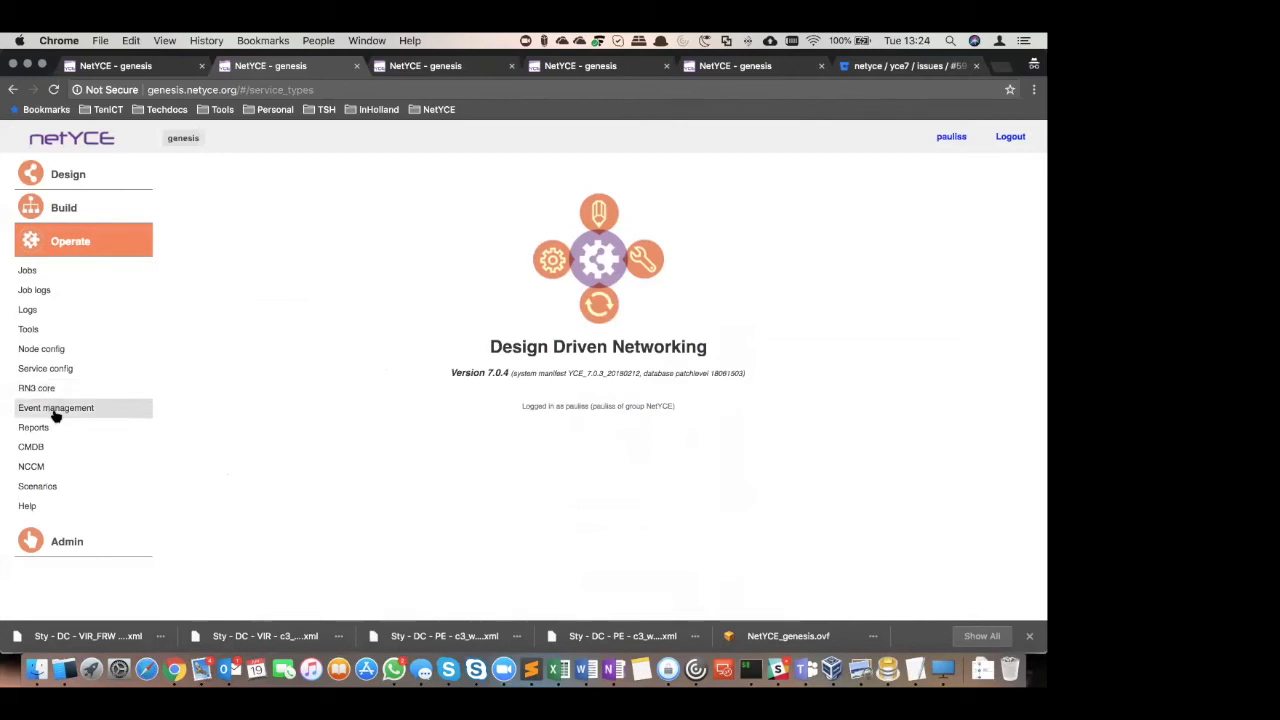
click(44, 350)
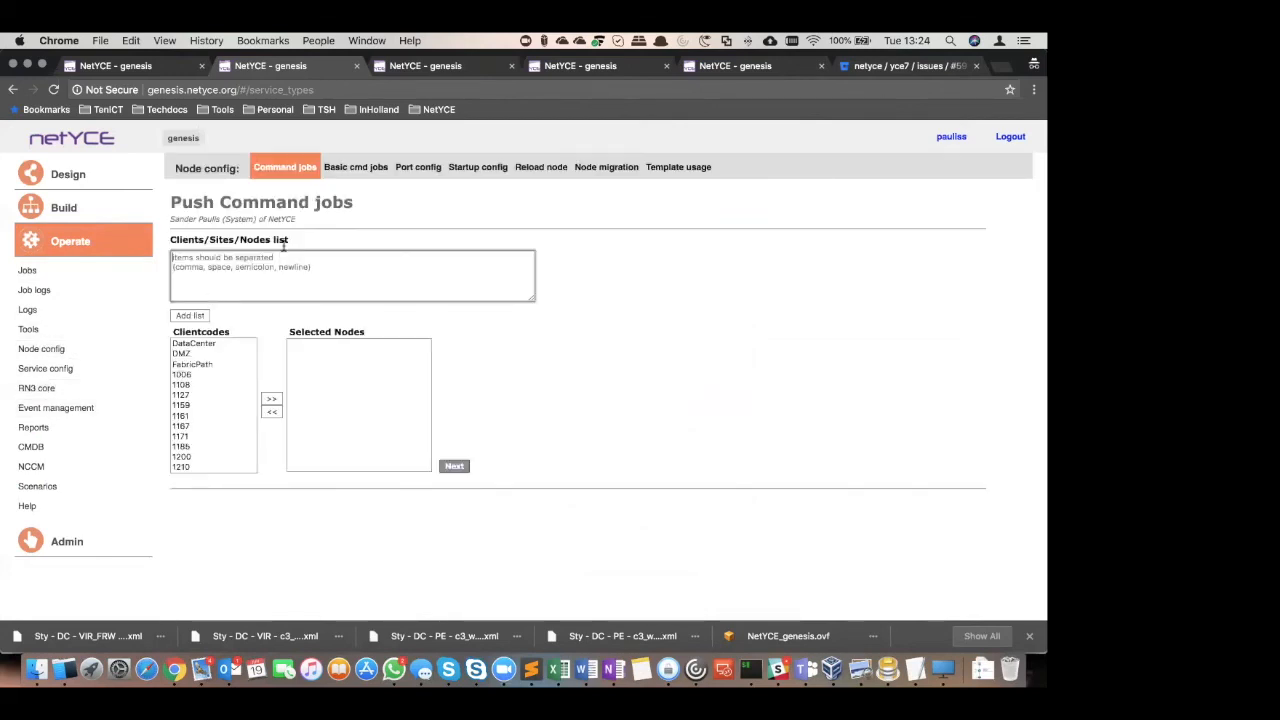
text(C301)
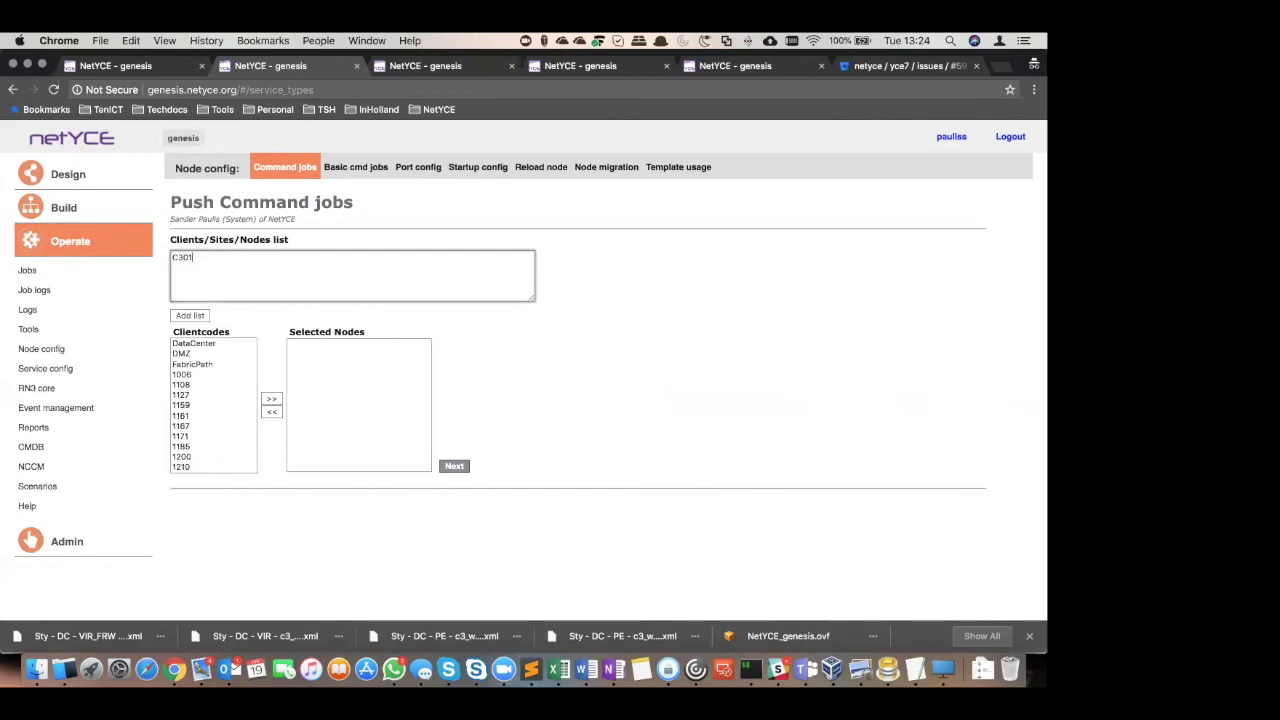
click(196, 315)
click(454, 466)
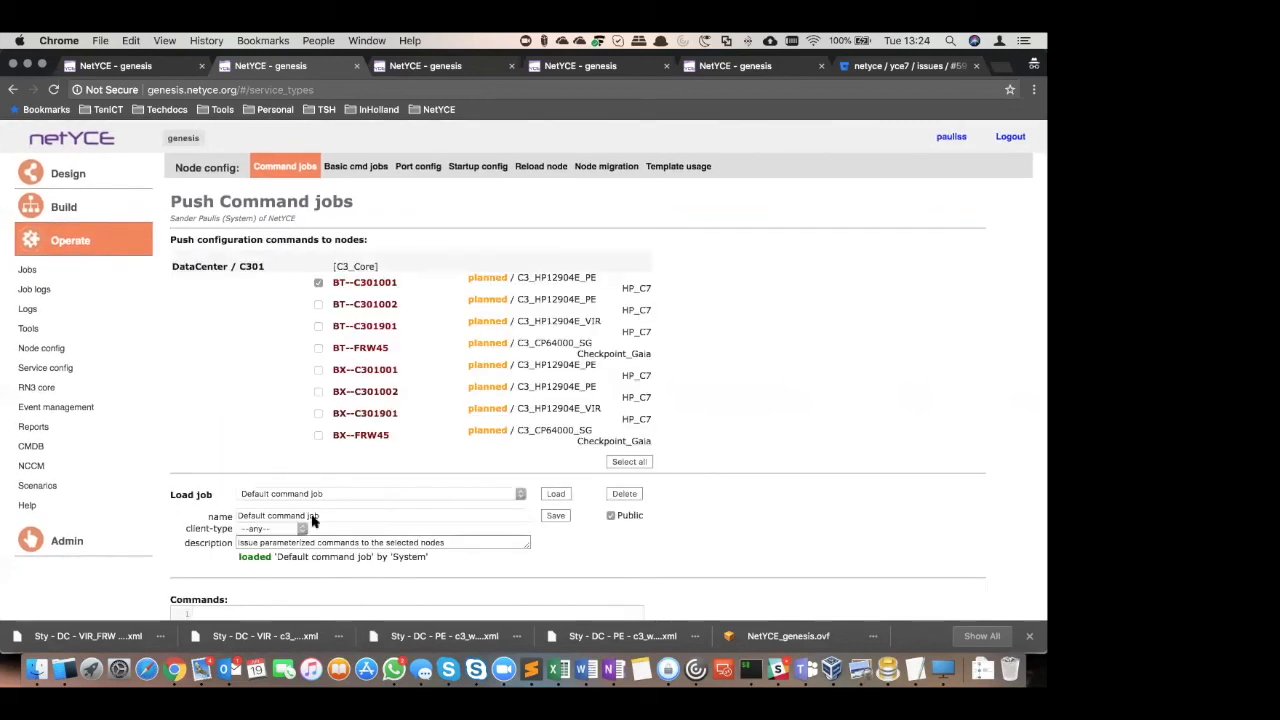
Load the stored command job C3_VIR_Del_vpn and examine its commands and scenario
click(333, 496)
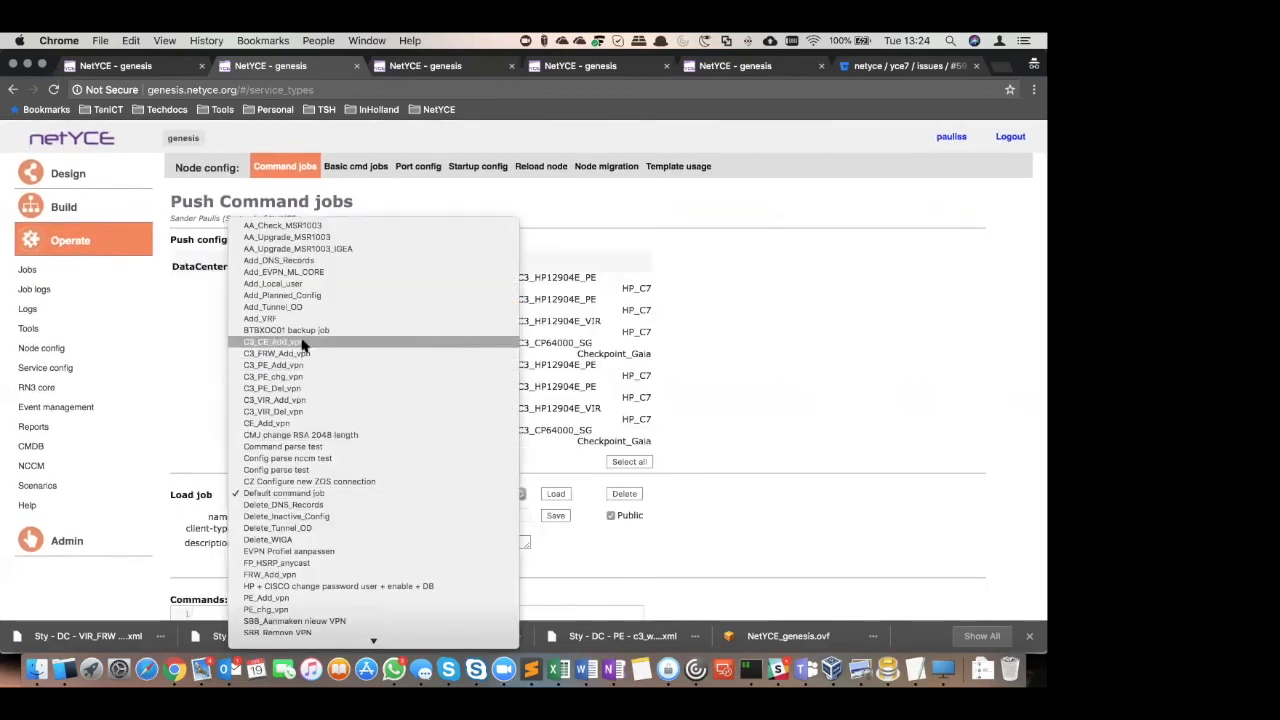
click(288, 412)
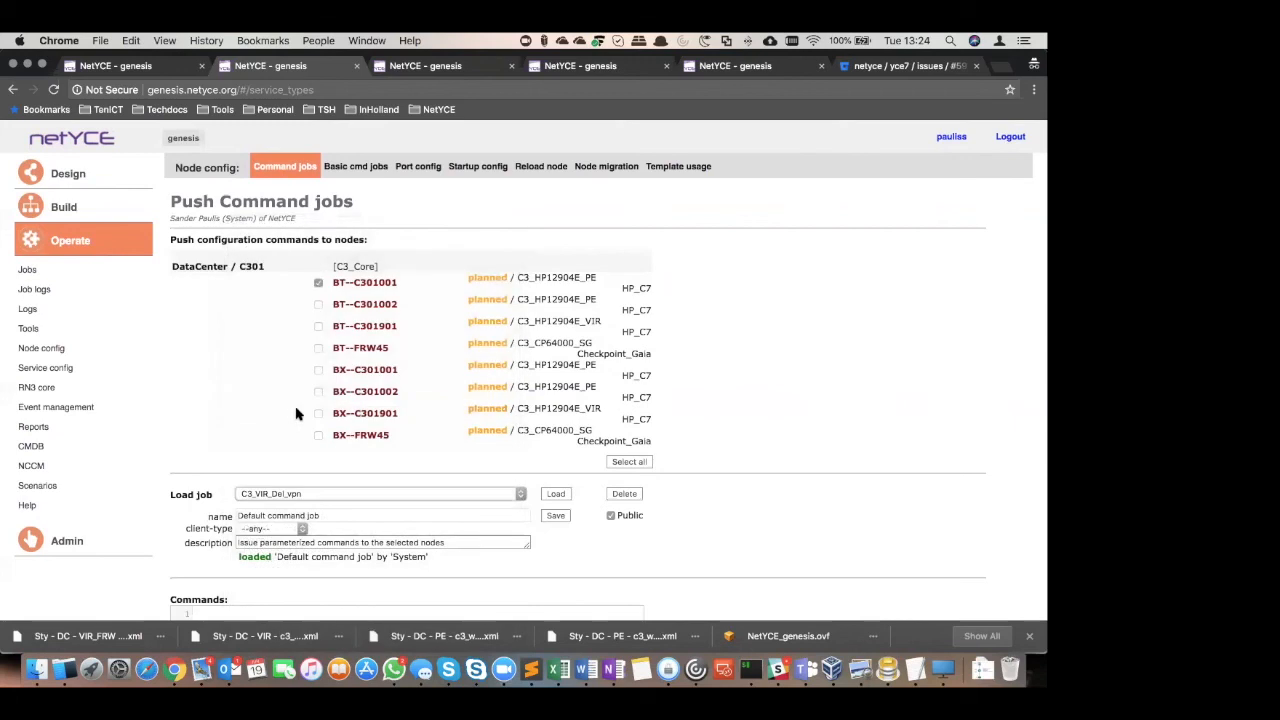
scroll(877, 385, down, 5)
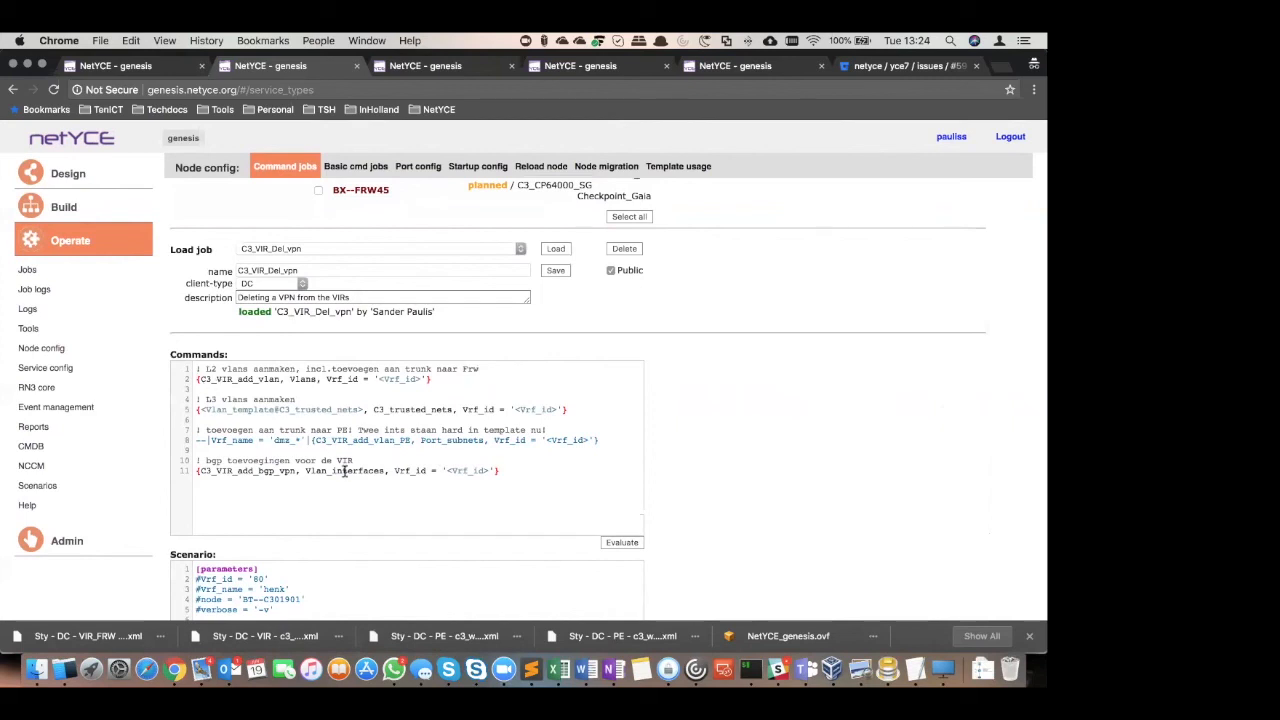
scroll(406, 556, down, 2)
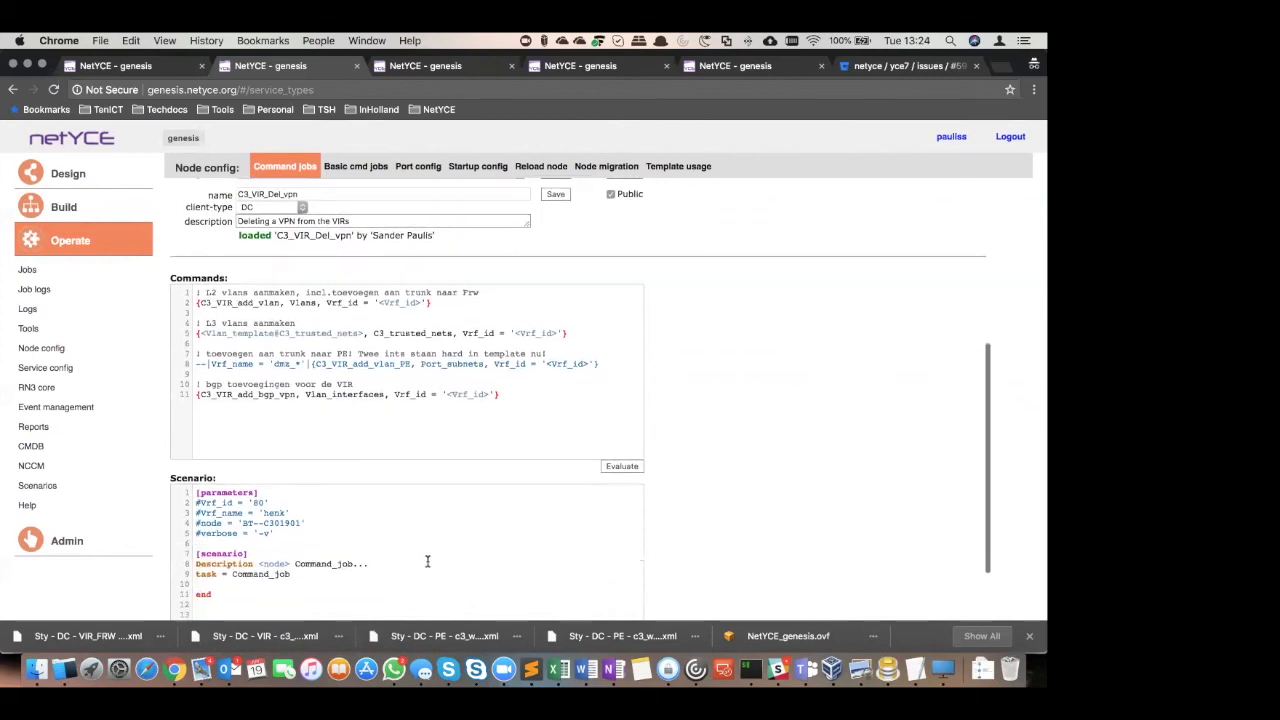
scroll(421, 560, up, 1)
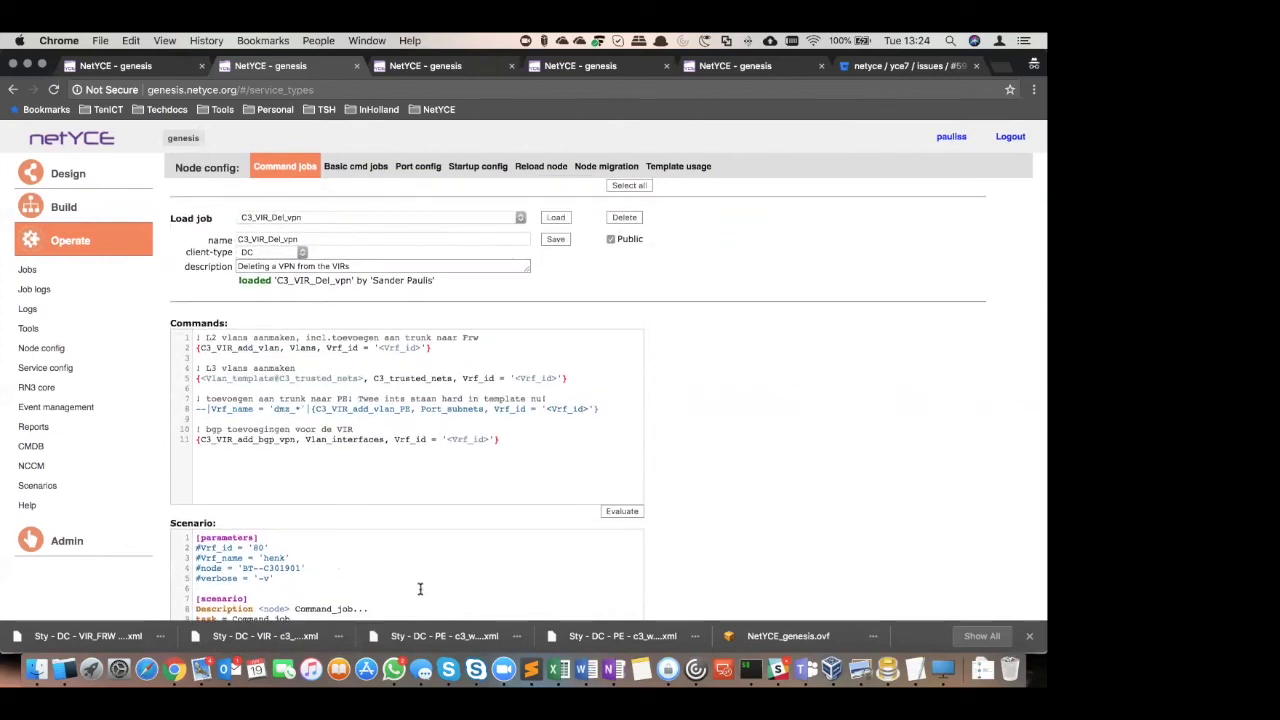
scroll(421, 588, up, 2)
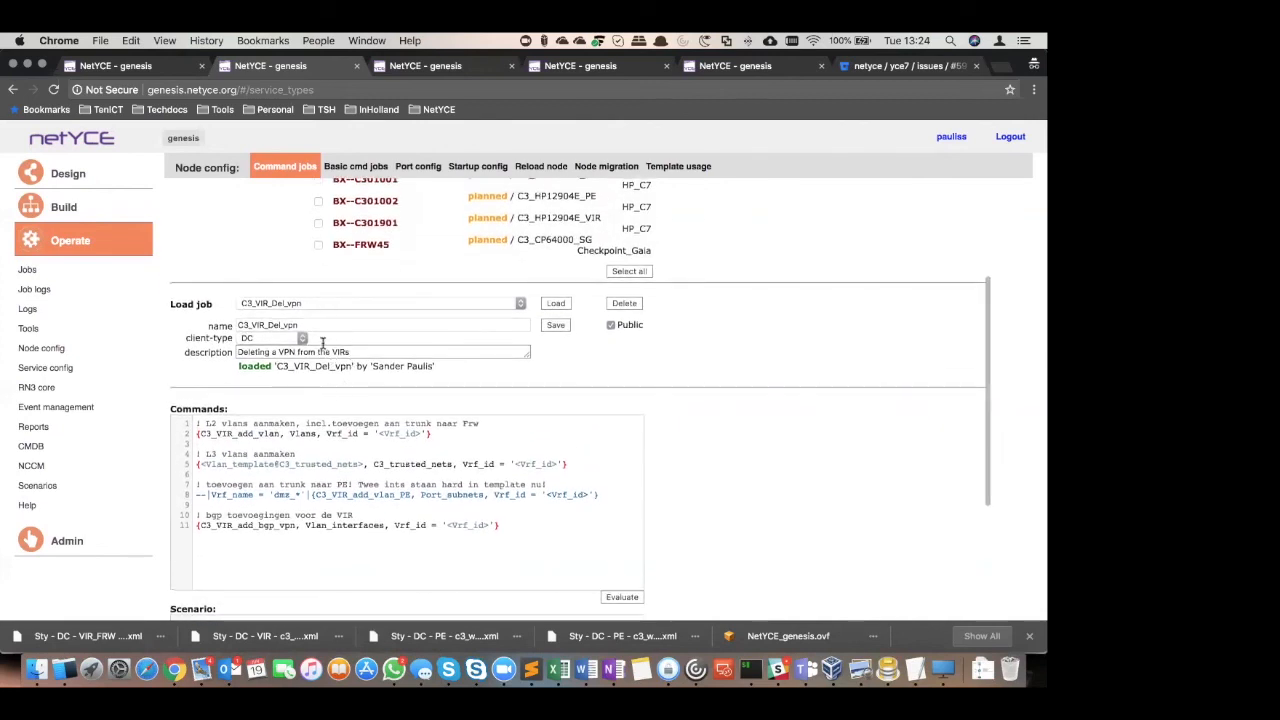
Load the stored command job C3_CE_Add_vpn and examine the task line in its scenario
click(326, 304)
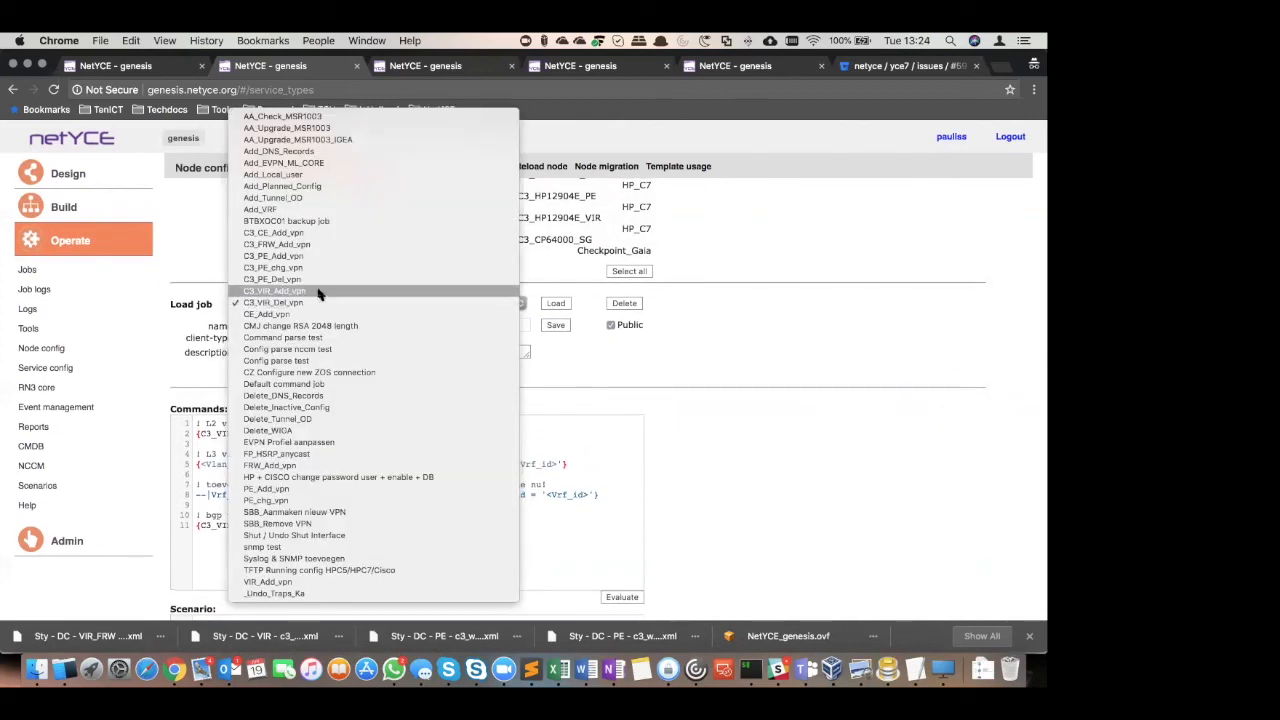
click(305, 232)
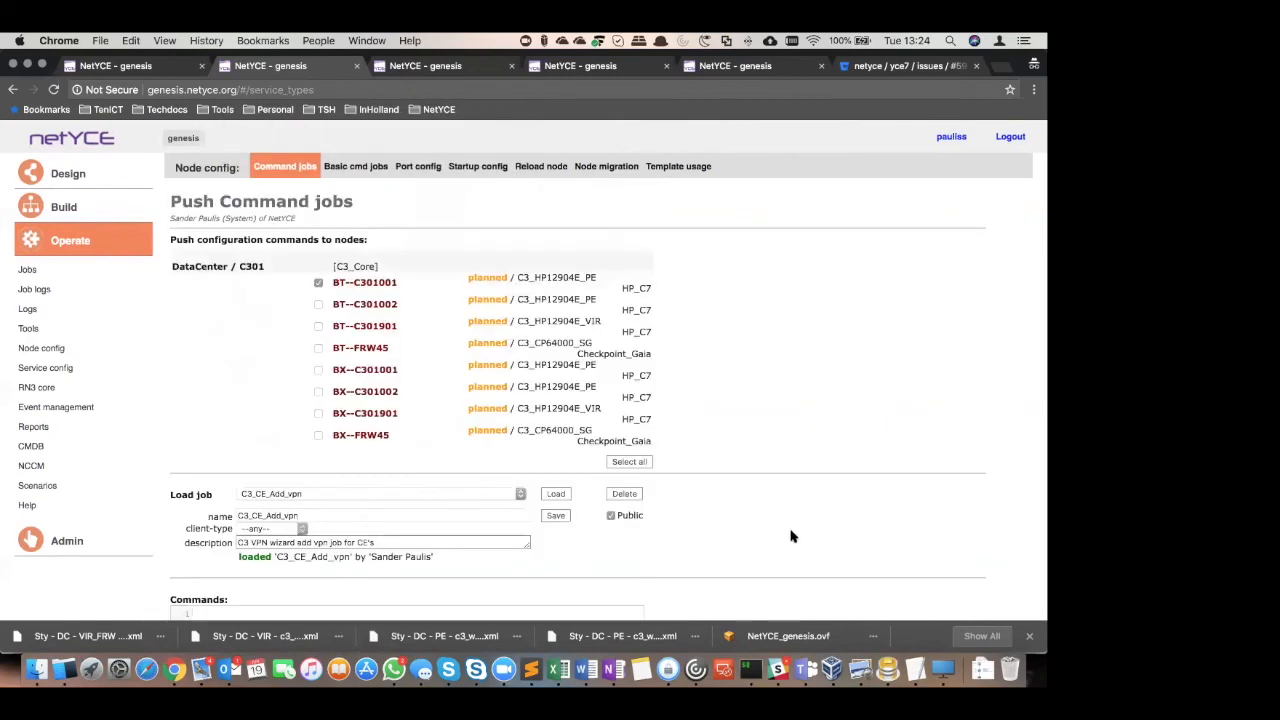
scroll(790, 537, down, 5)
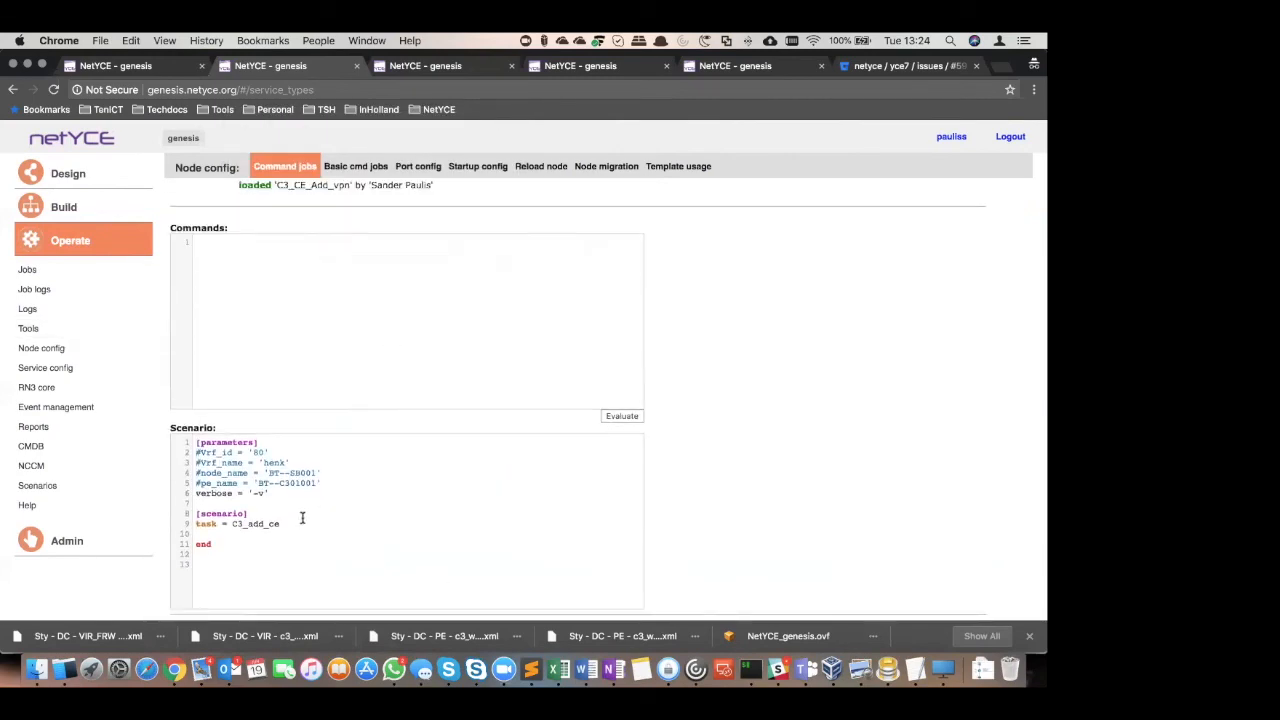
click(216, 522)
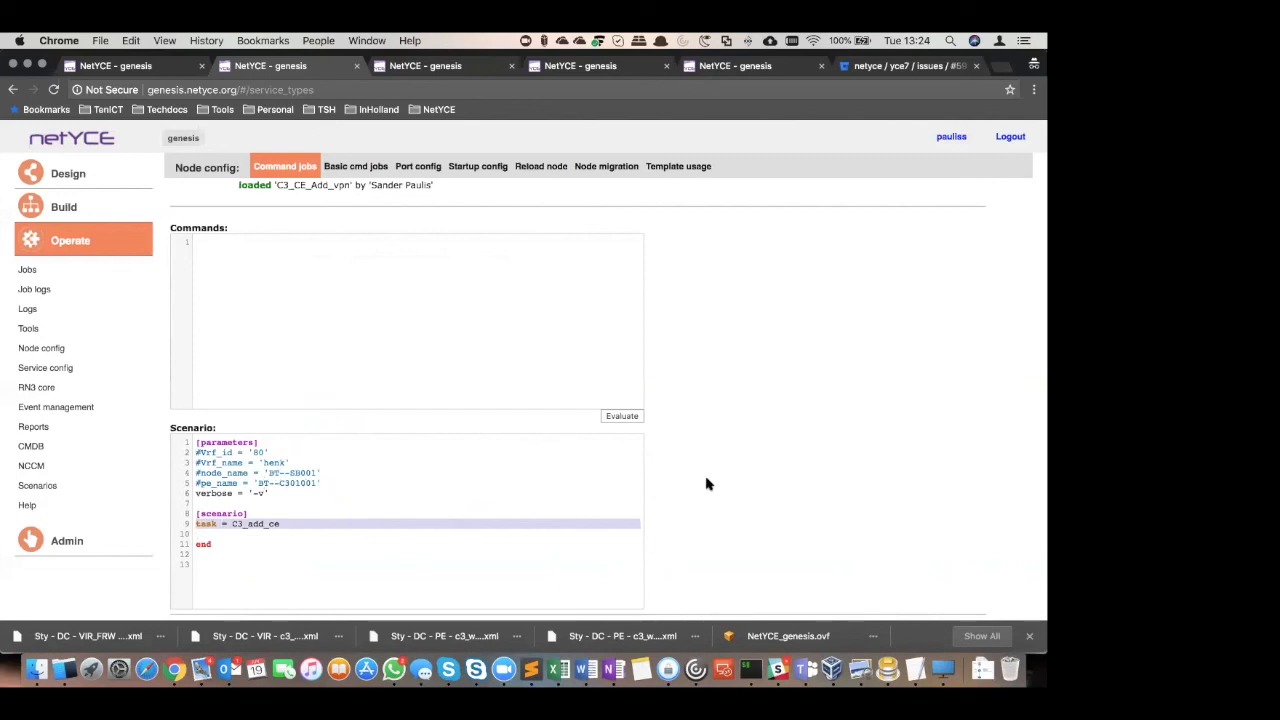
Open the C3_add_CE scenario from the scenarios list
scroll(706, 484, up, 5)
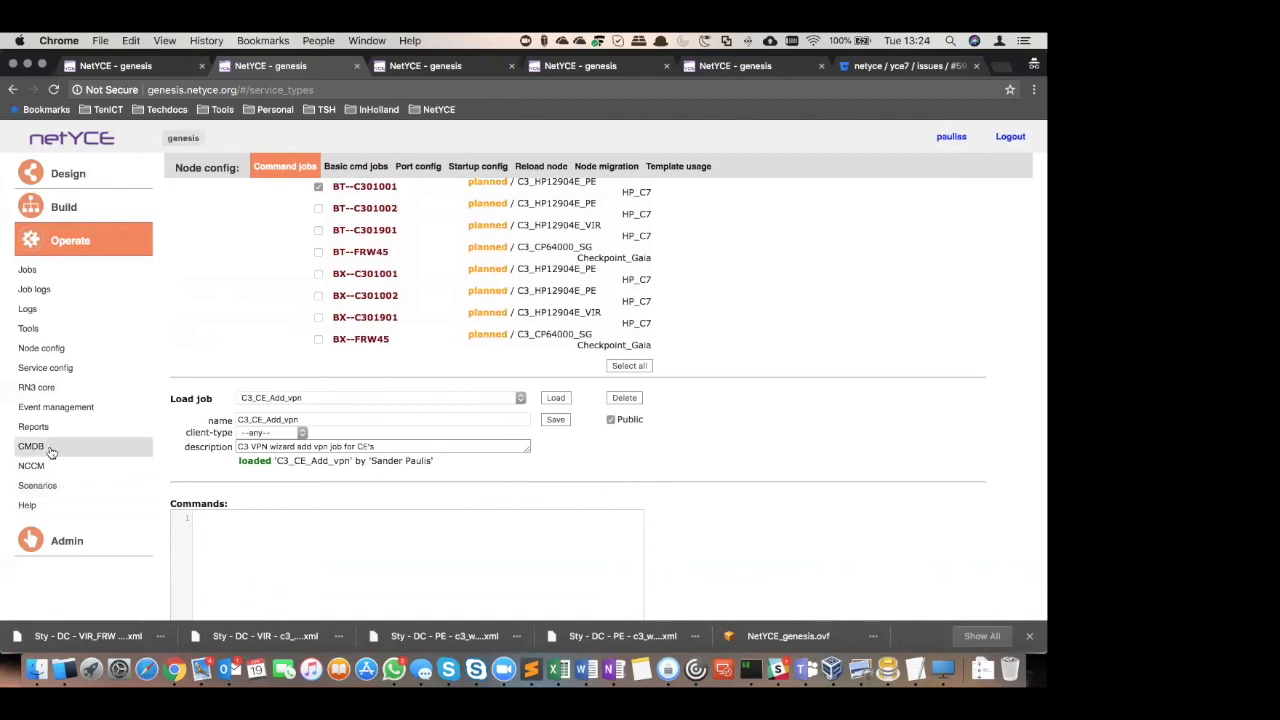
click(42, 486)
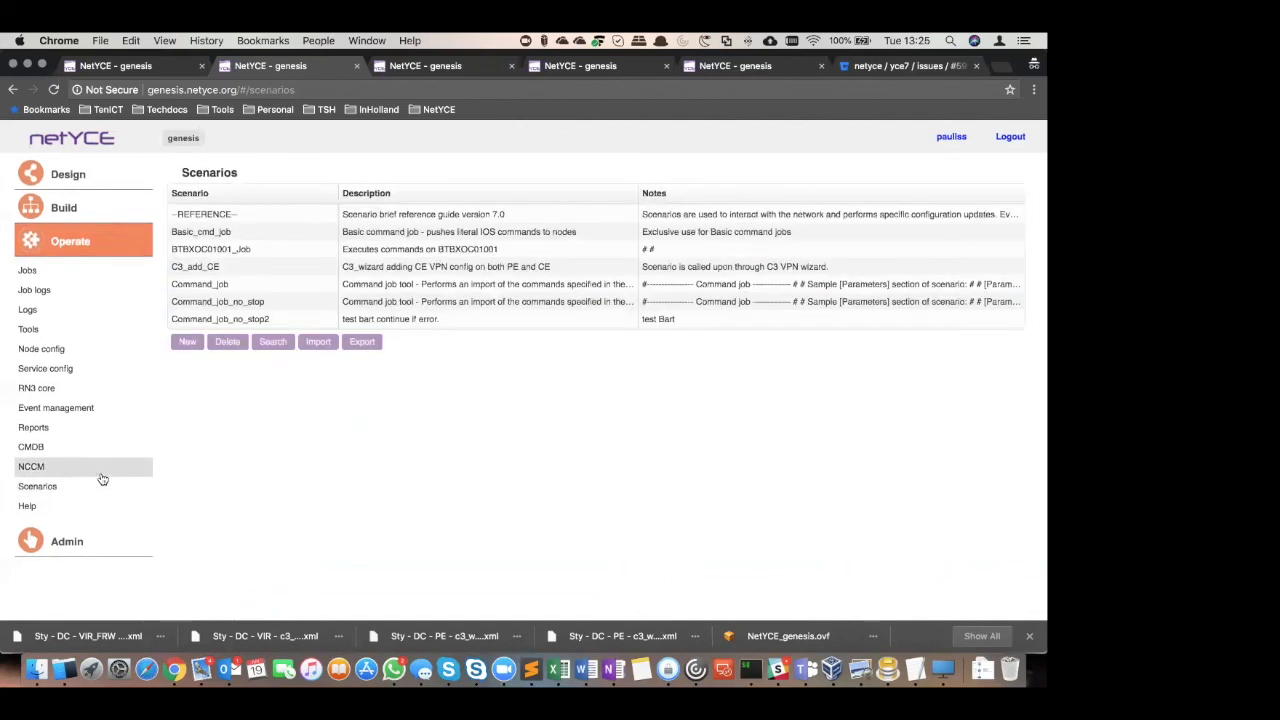
click(240, 267)
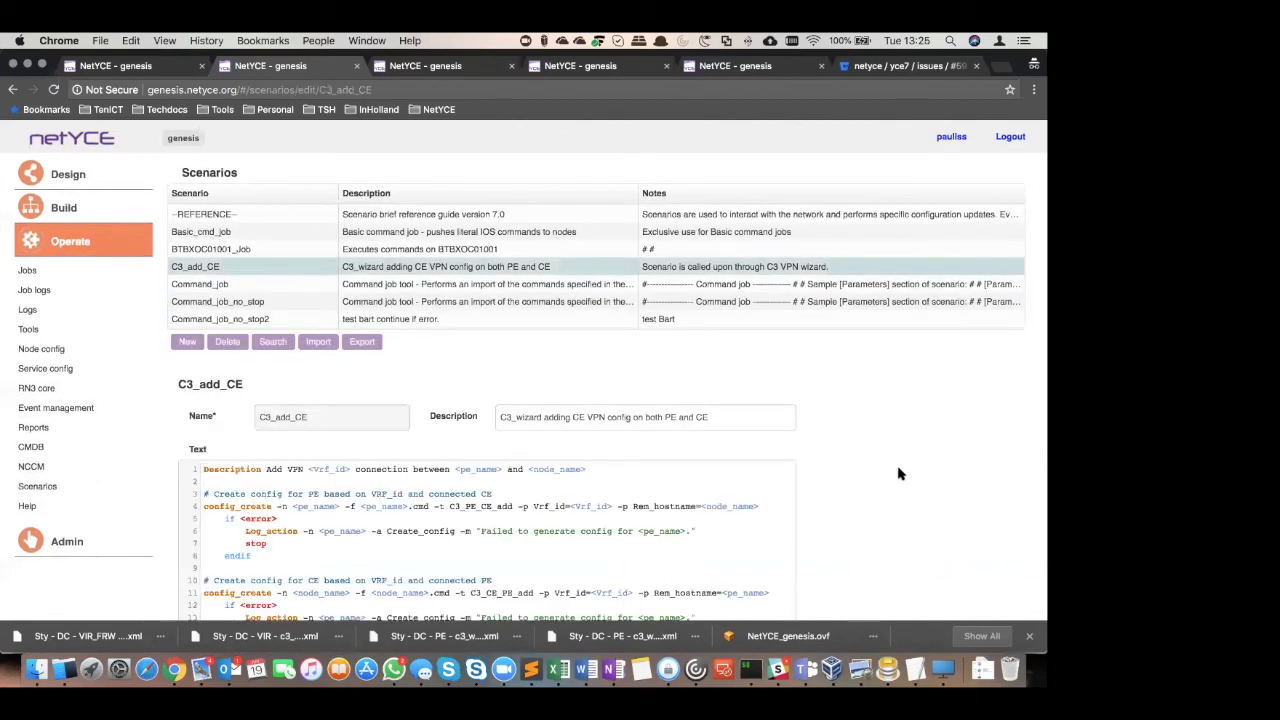
Examine the C3_add_CE scenario text, from creating the PE and CE configs to pushing them to both nodes
scroll(905, 445, down, 4)
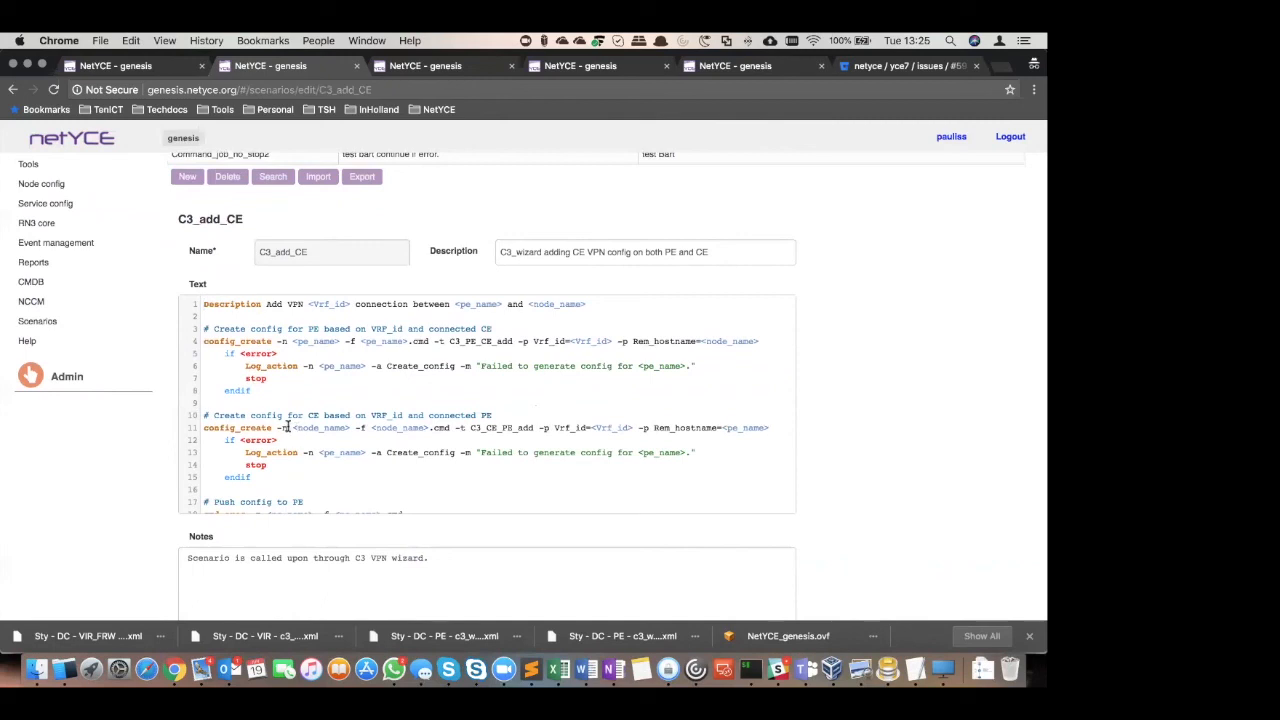
scroll(406, 388, down, 5)
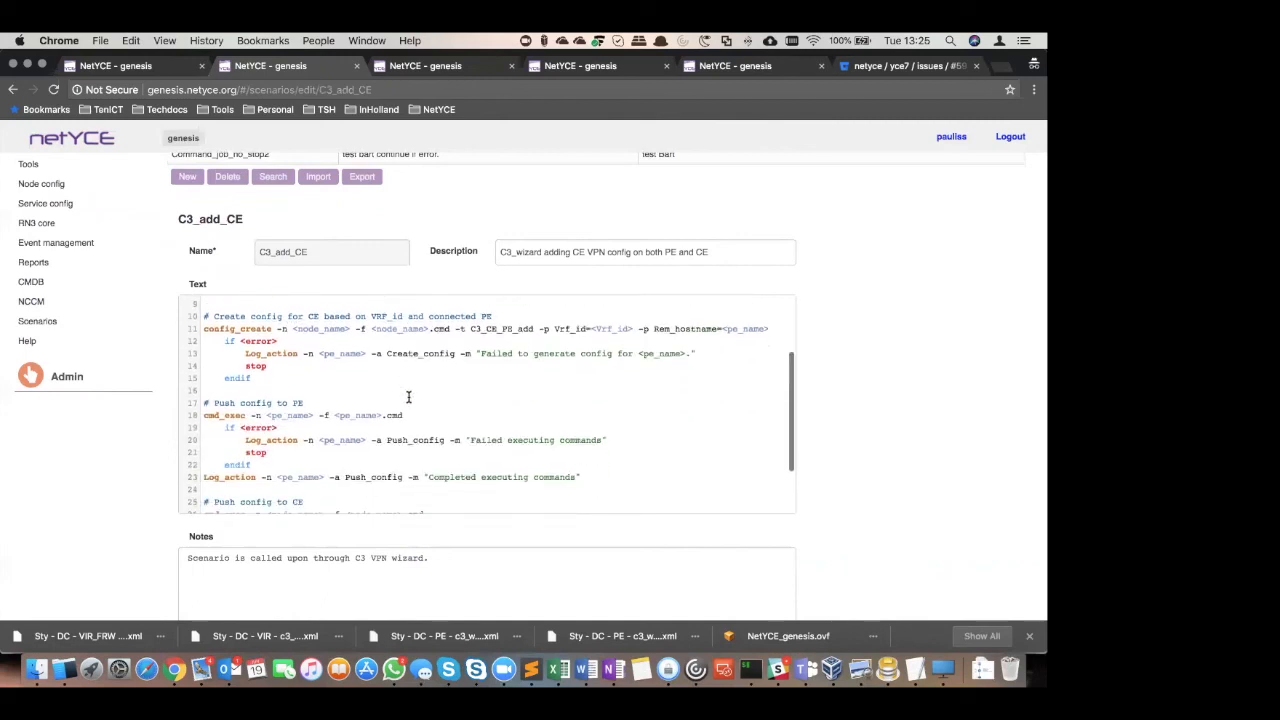
scroll(330, 403, down, 2)
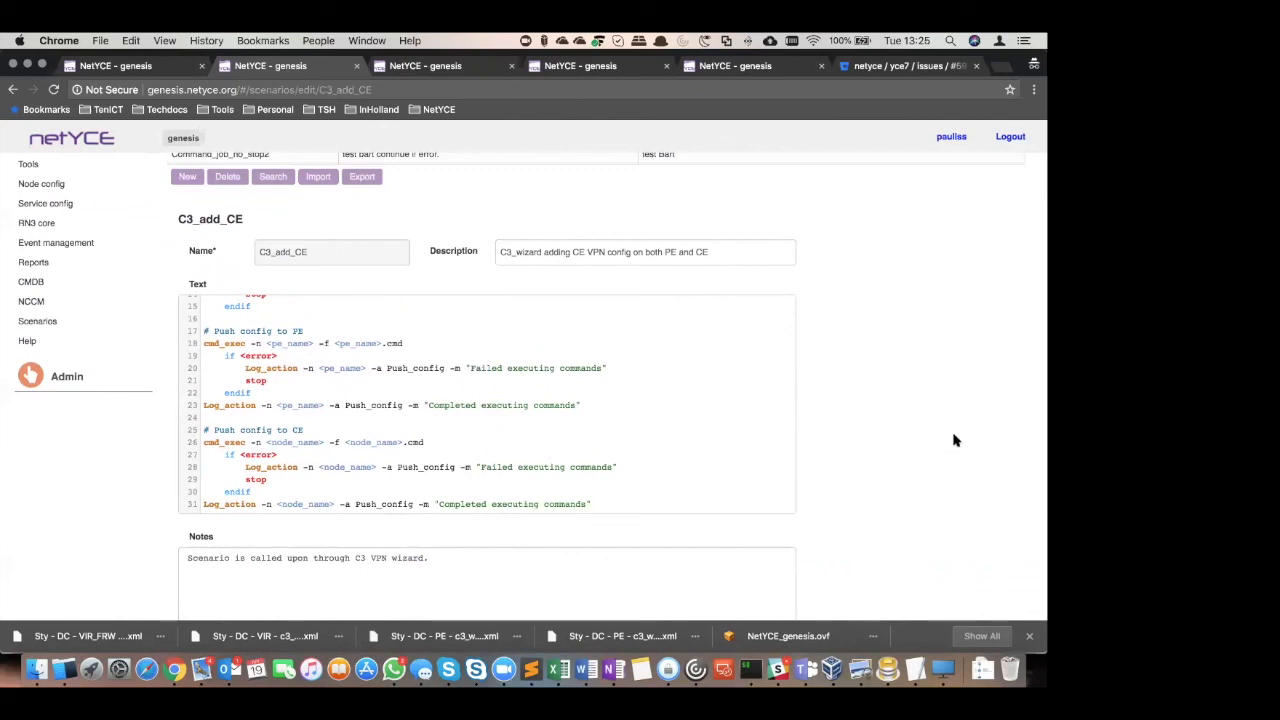
scroll(953, 440, up, 1)
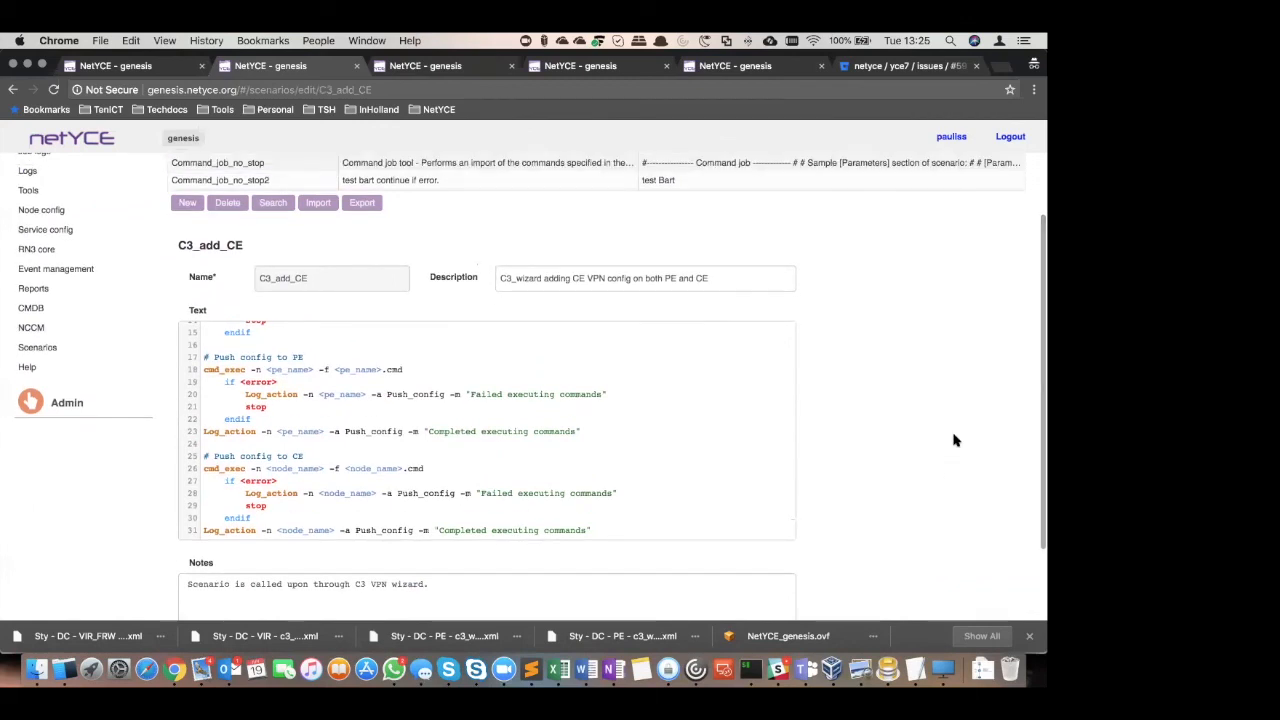
scroll(953, 440, up, 3)
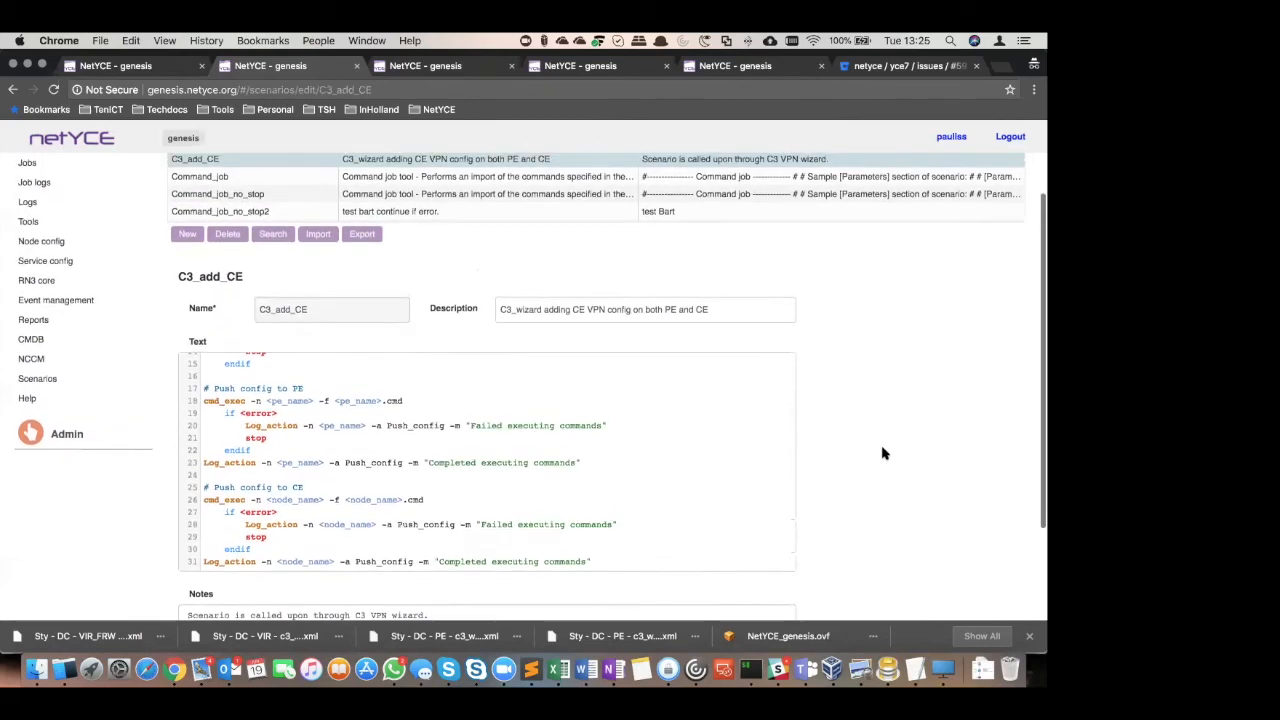
scroll(228, 503, up, 5)
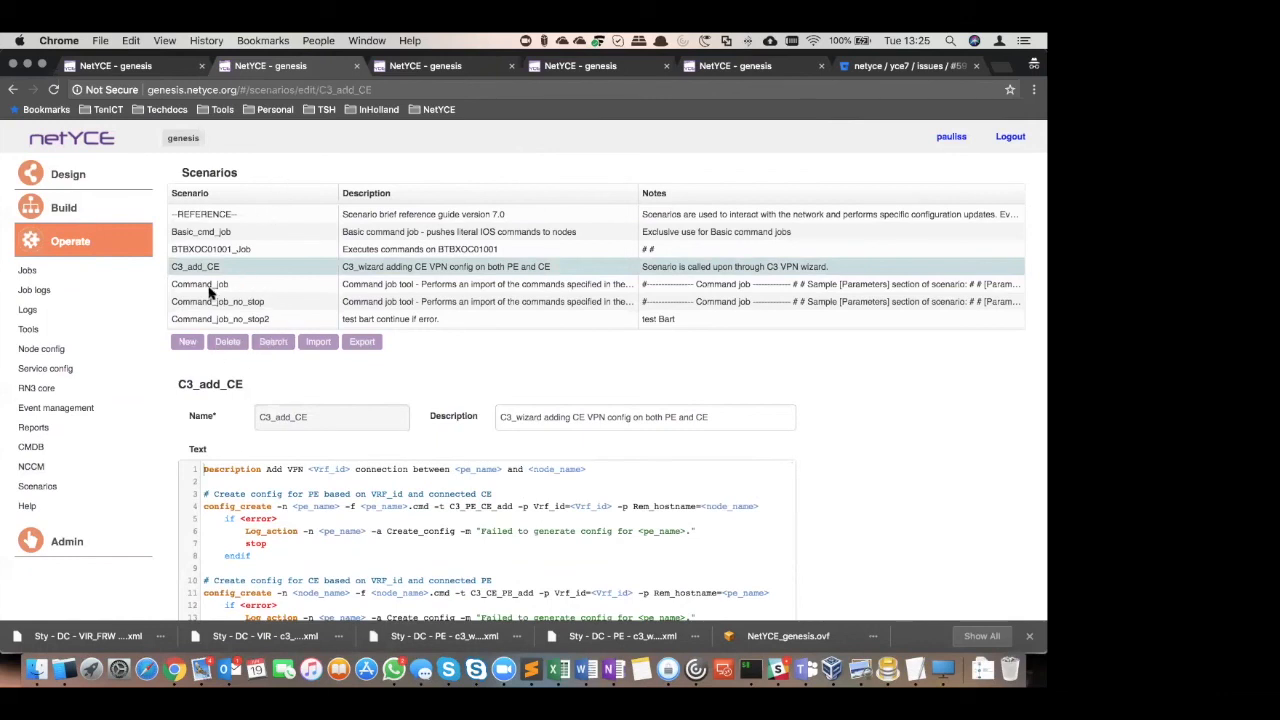
View the Command_job scenario text and open the NCCM overview of watched network nodes
click(210, 285)
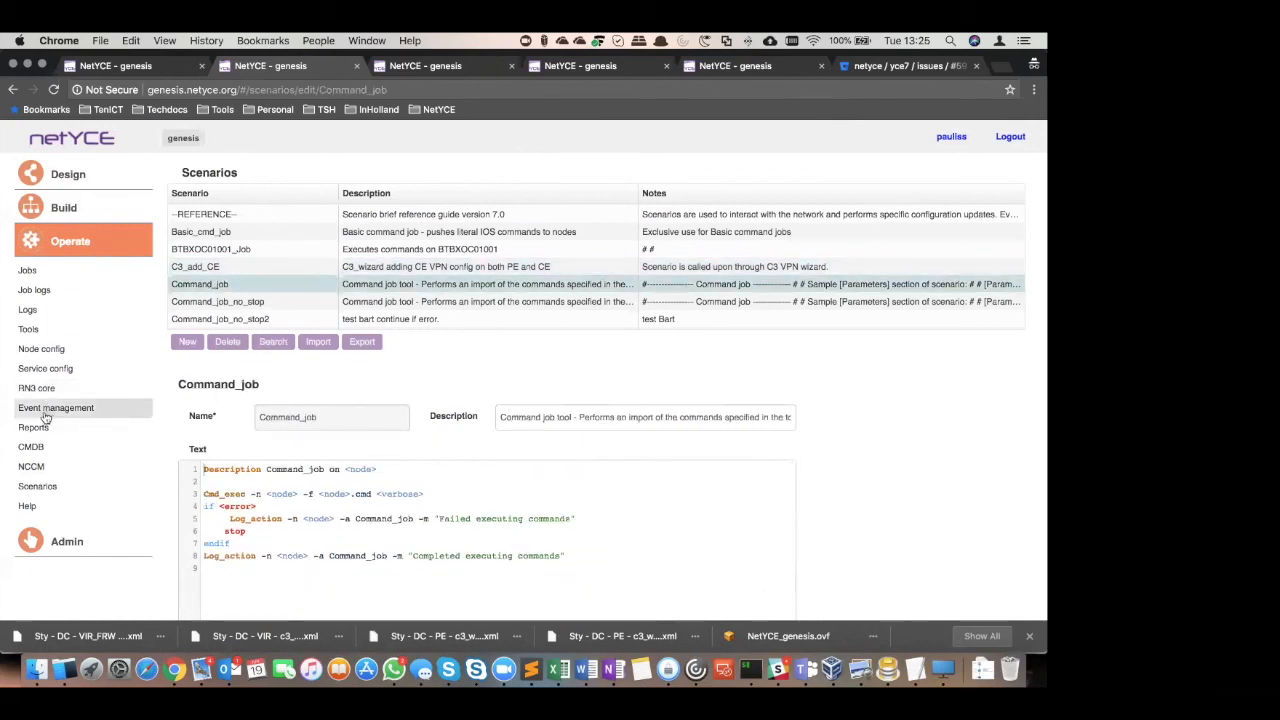
click(36, 468)
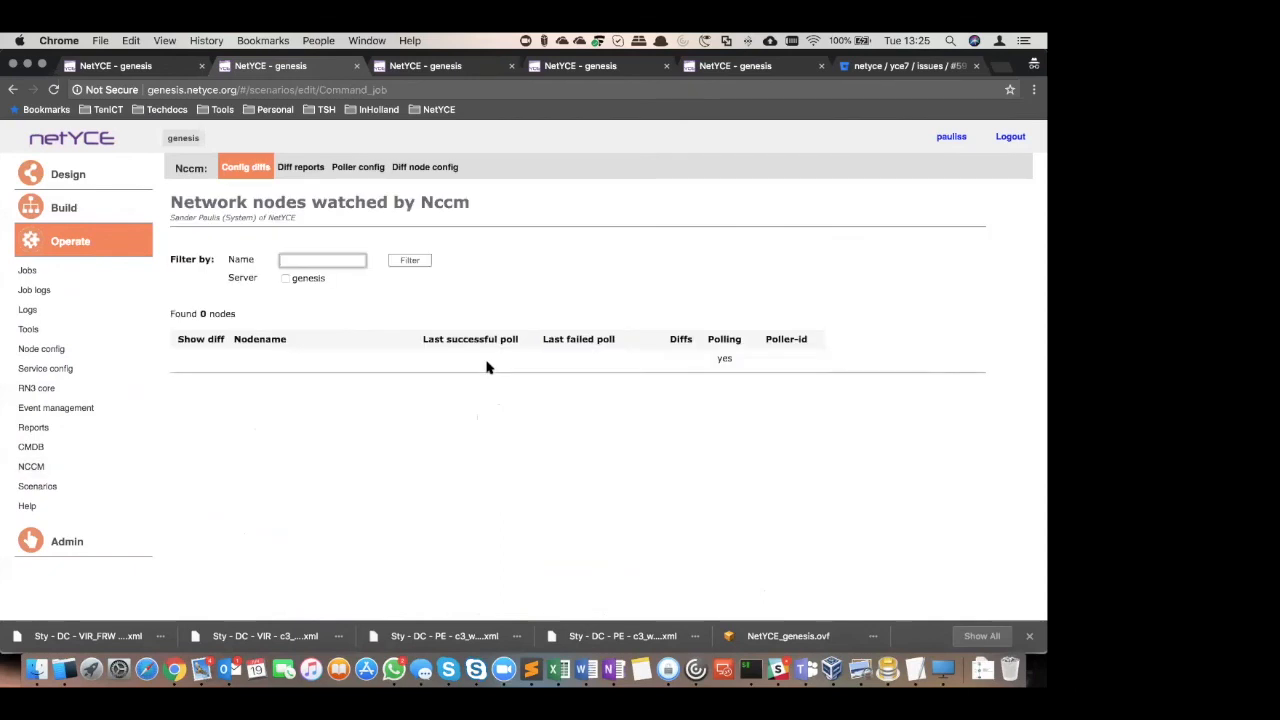